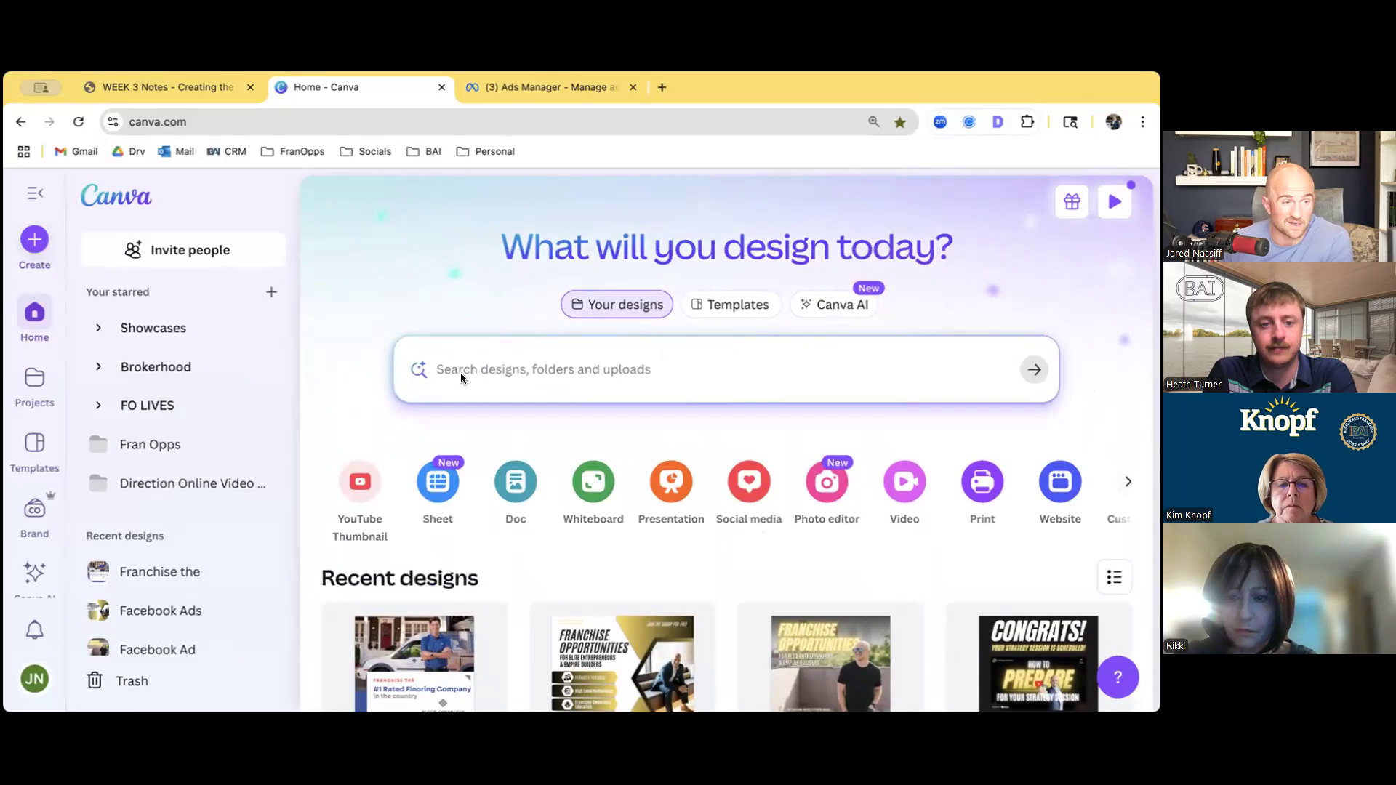
Search for "facebook ad" among the existing designs and the templates, and close the template search
click(477, 370)
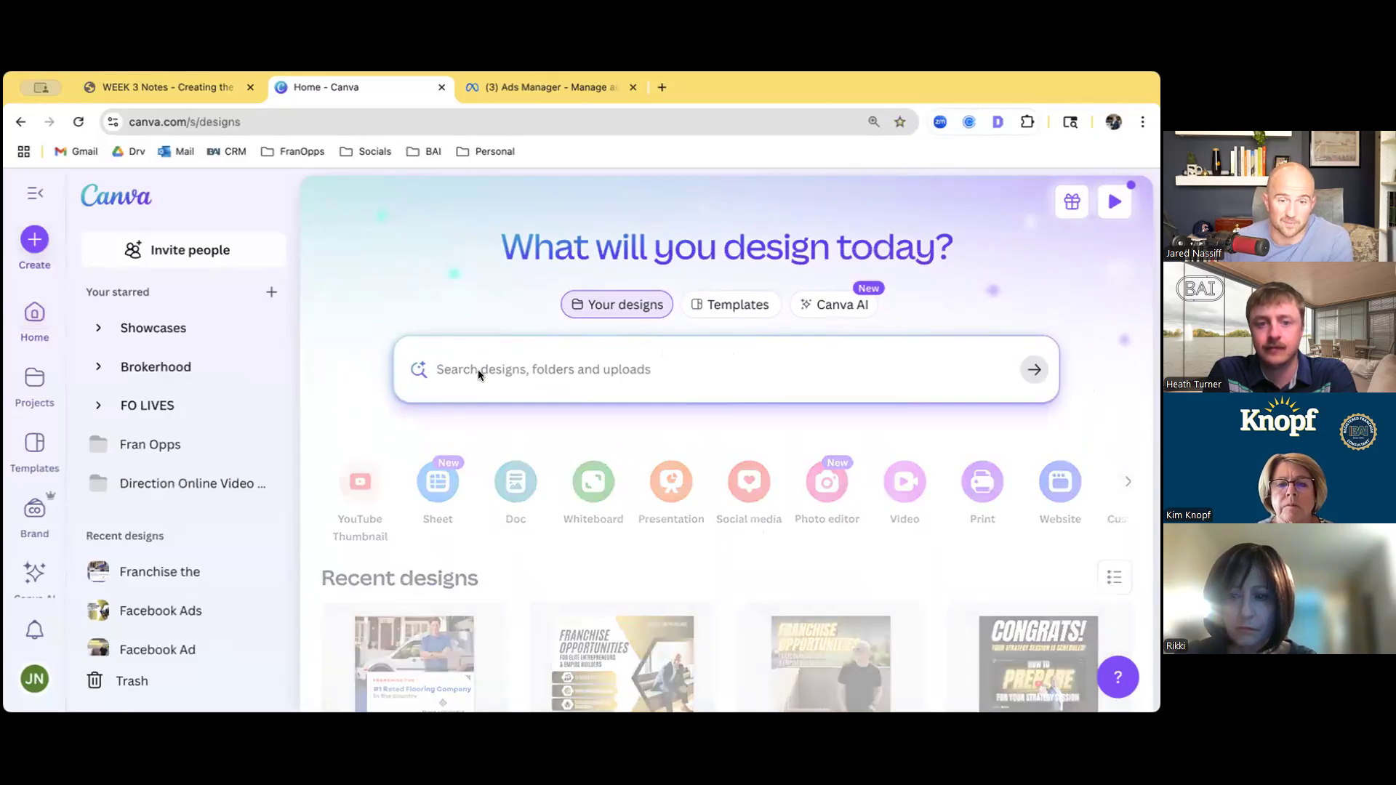
text(facebook ad)
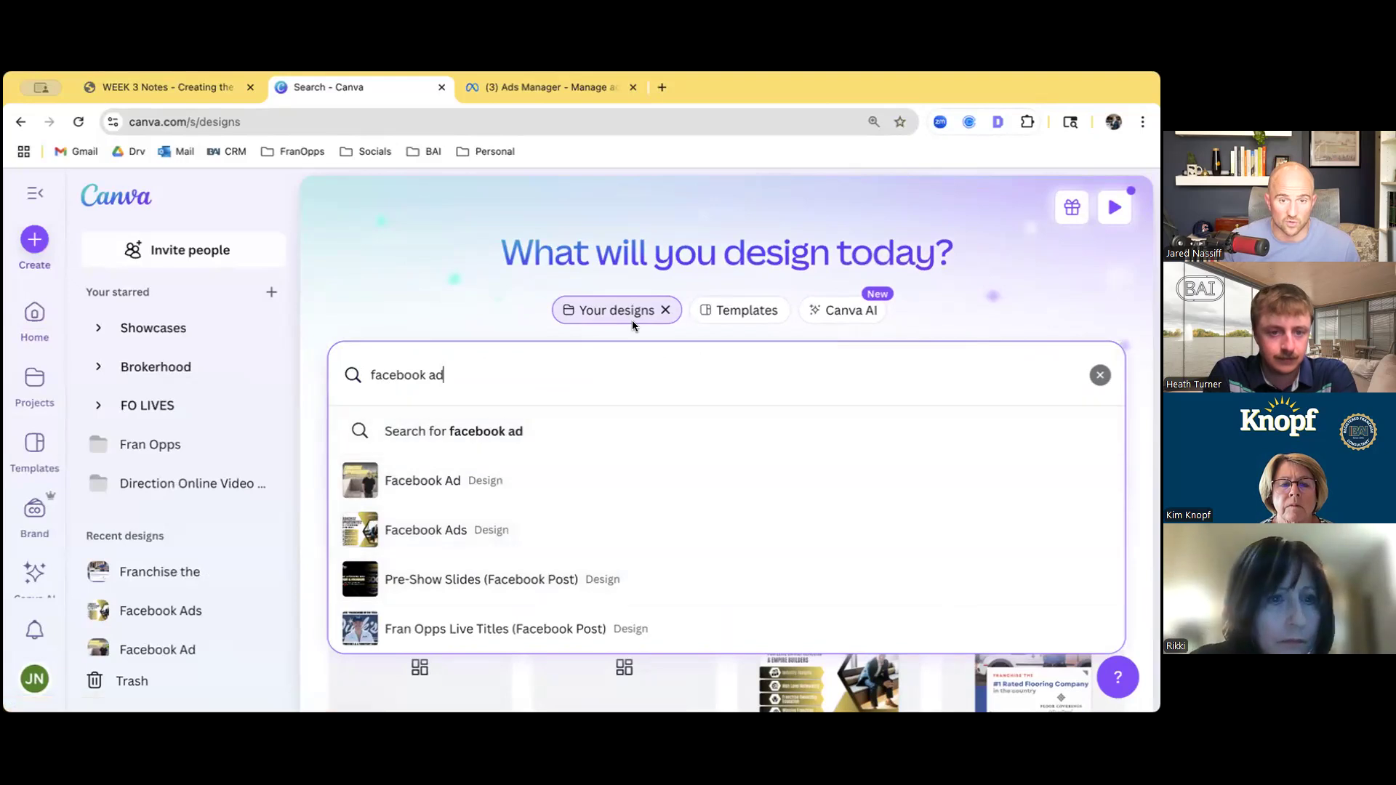
click(726, 318)
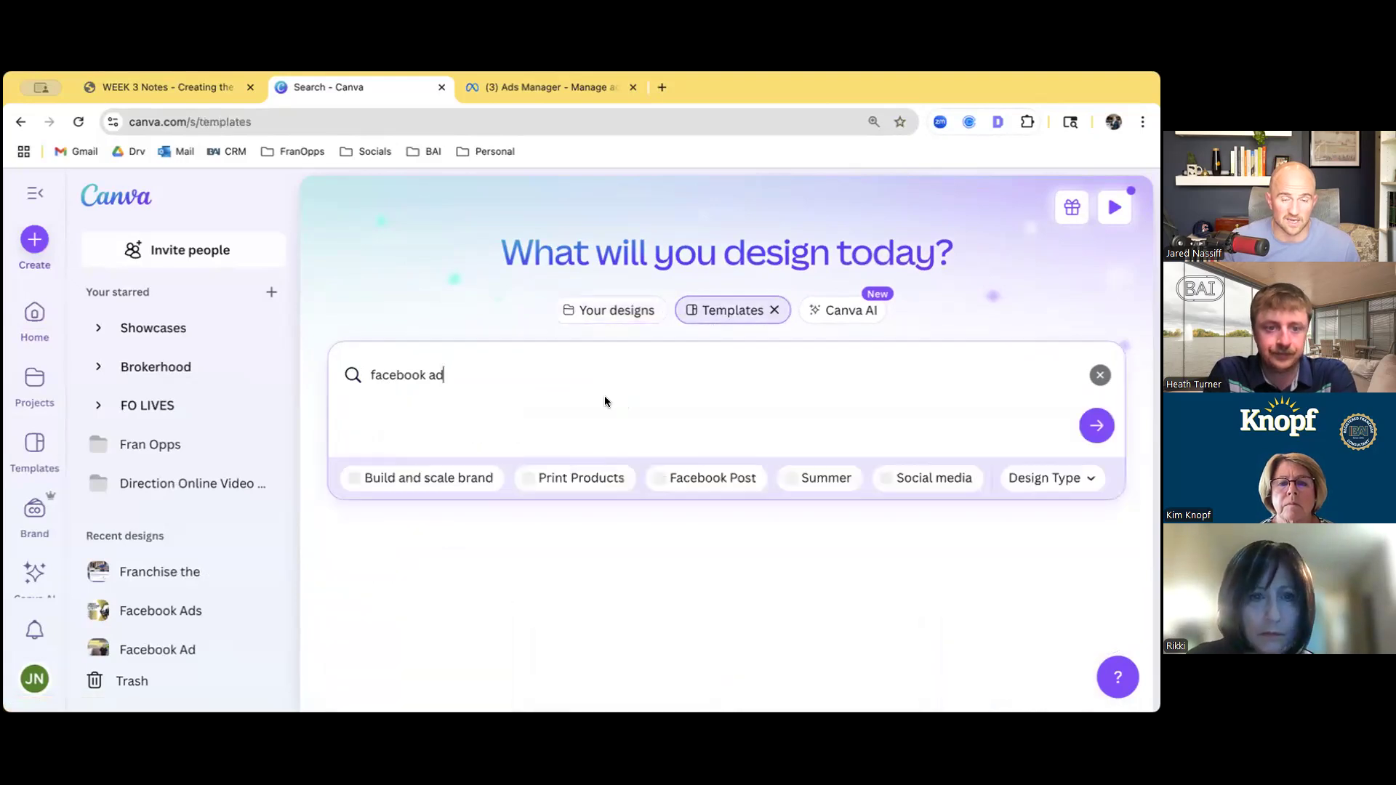
click(472, 371)
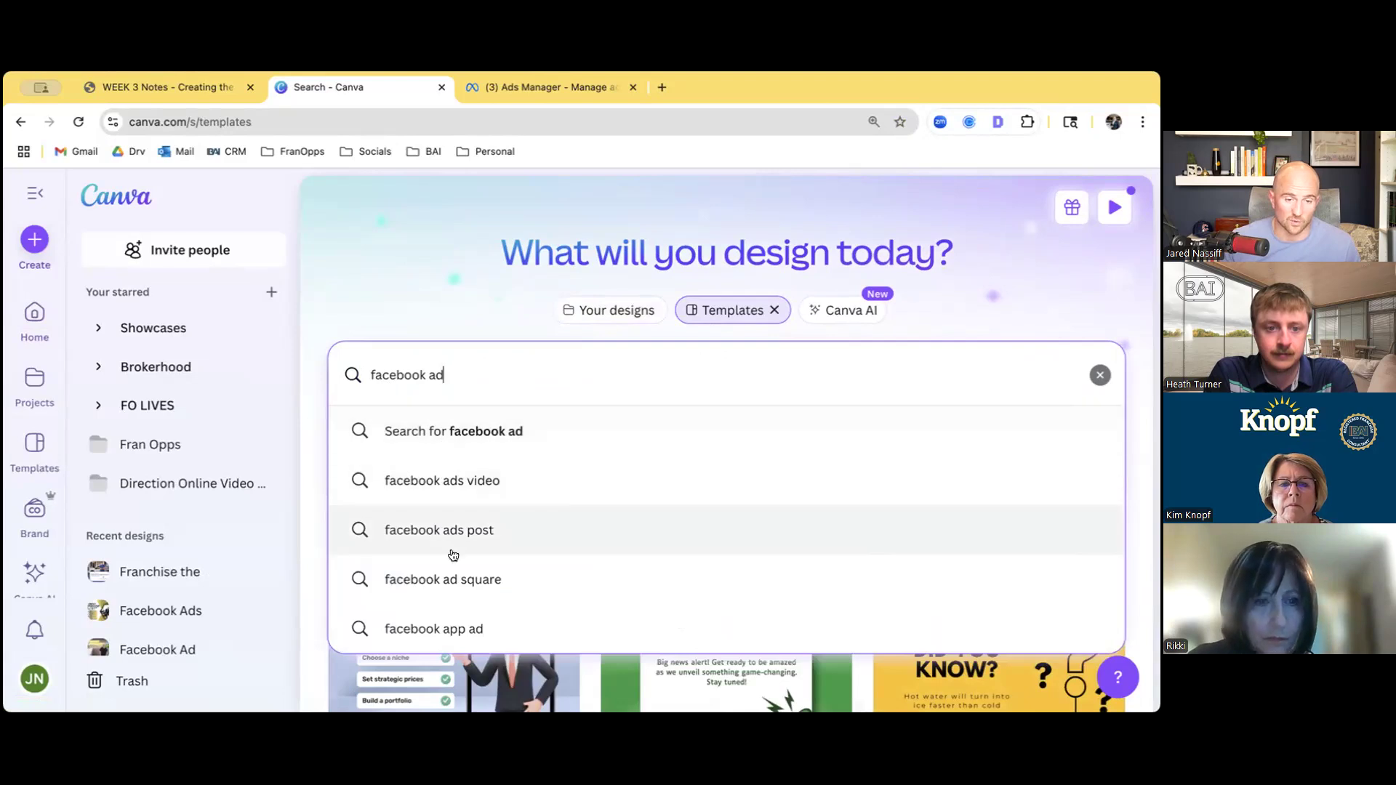
click(774, 311)
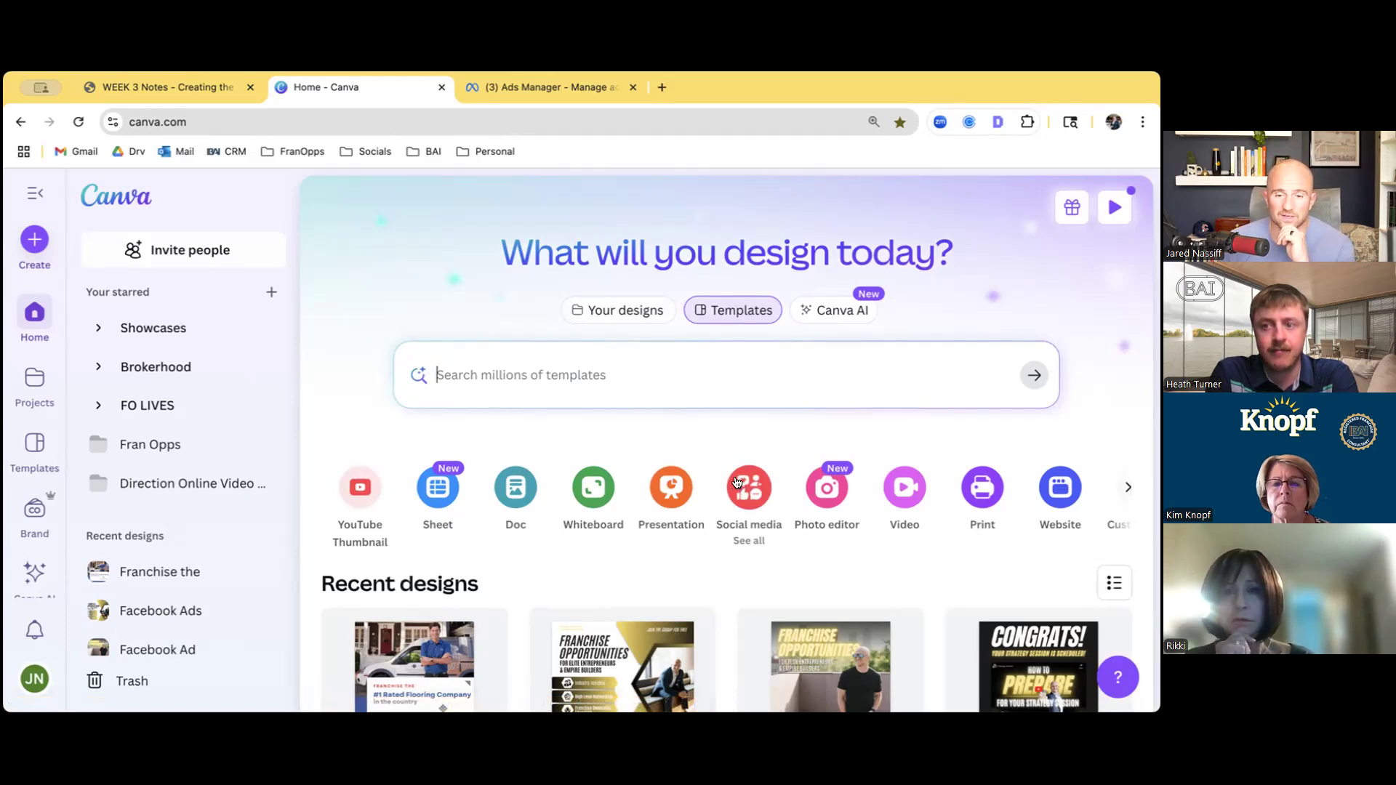
Browse the home page's row of design types through to the custom size and upload options
scroll(737, 481, down, 1)
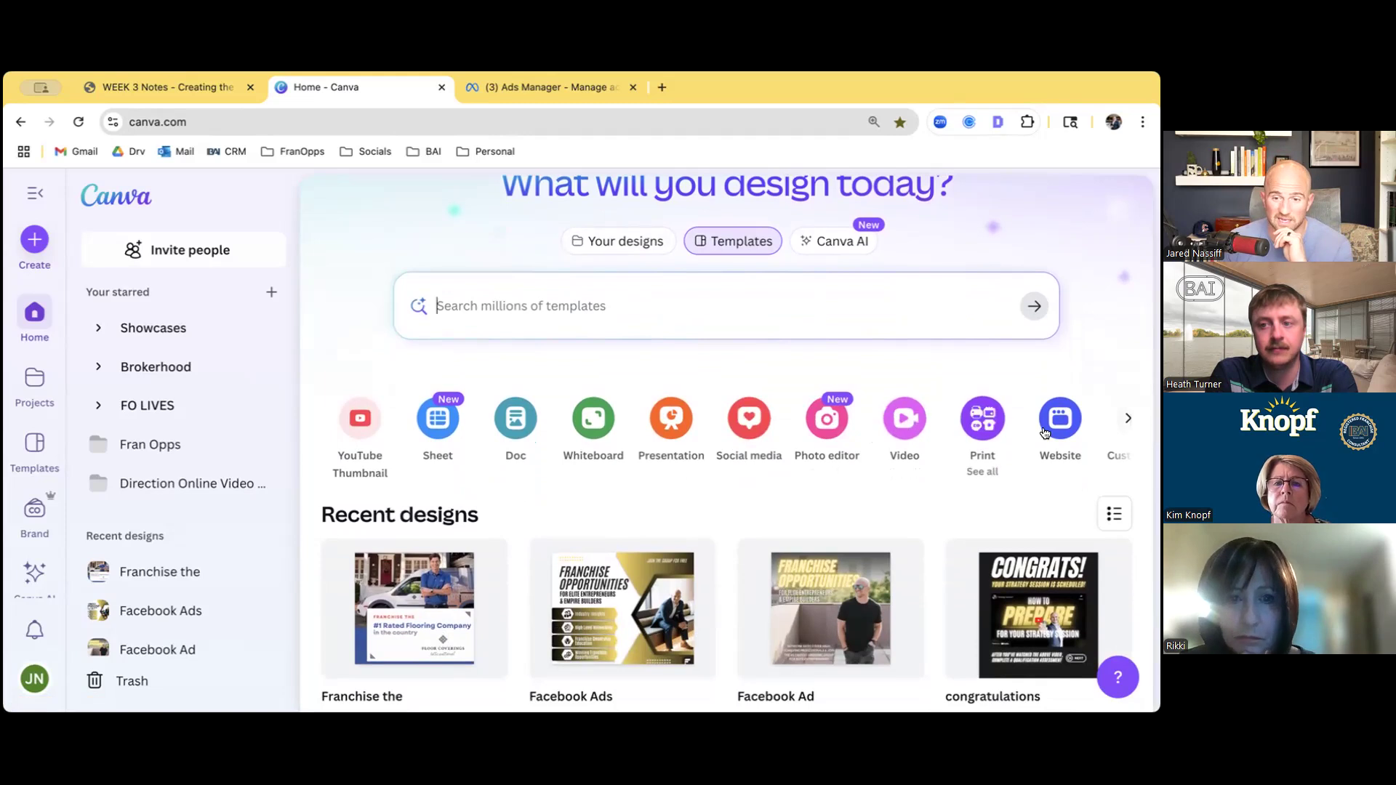
click(1127, 419)
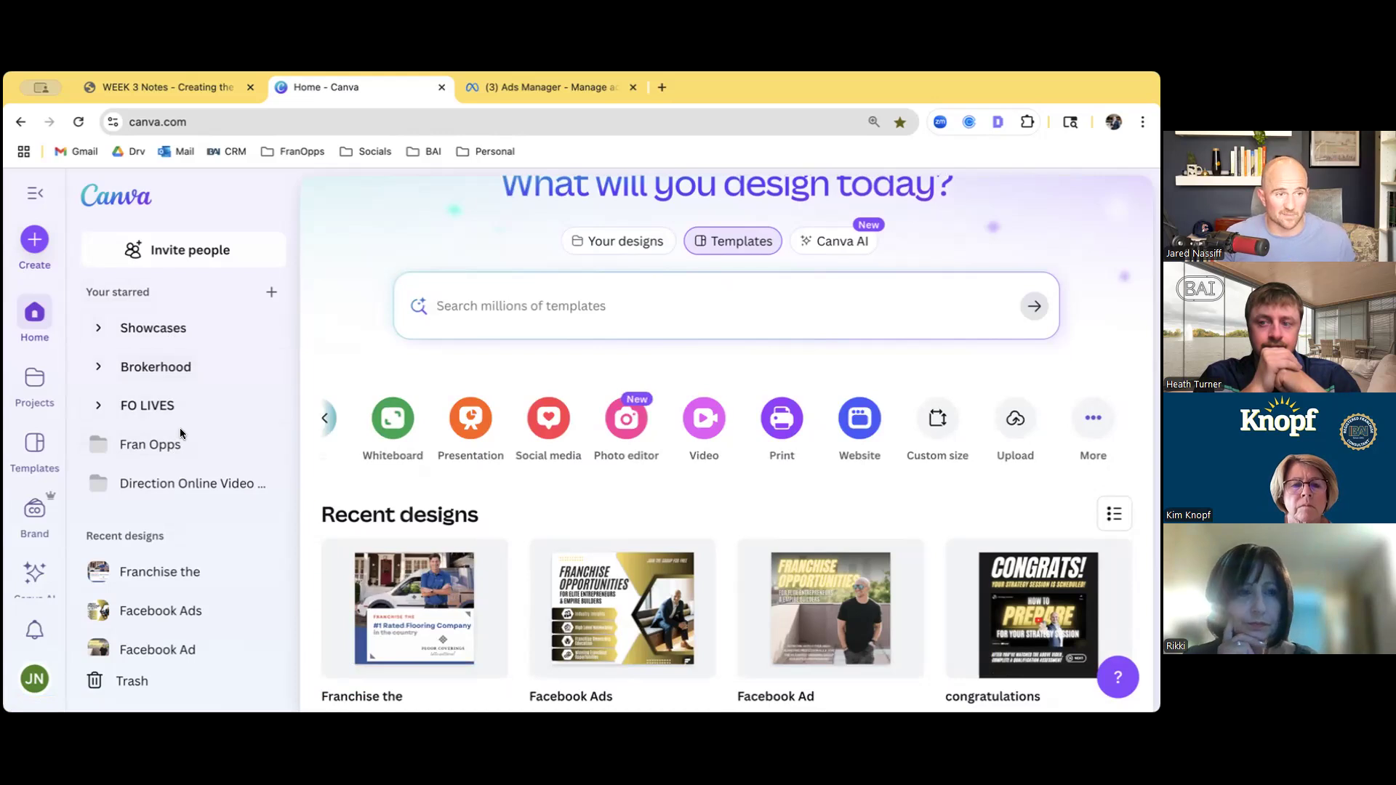
Open the Fran Opps brand kit from the brand area
click(33, 511)
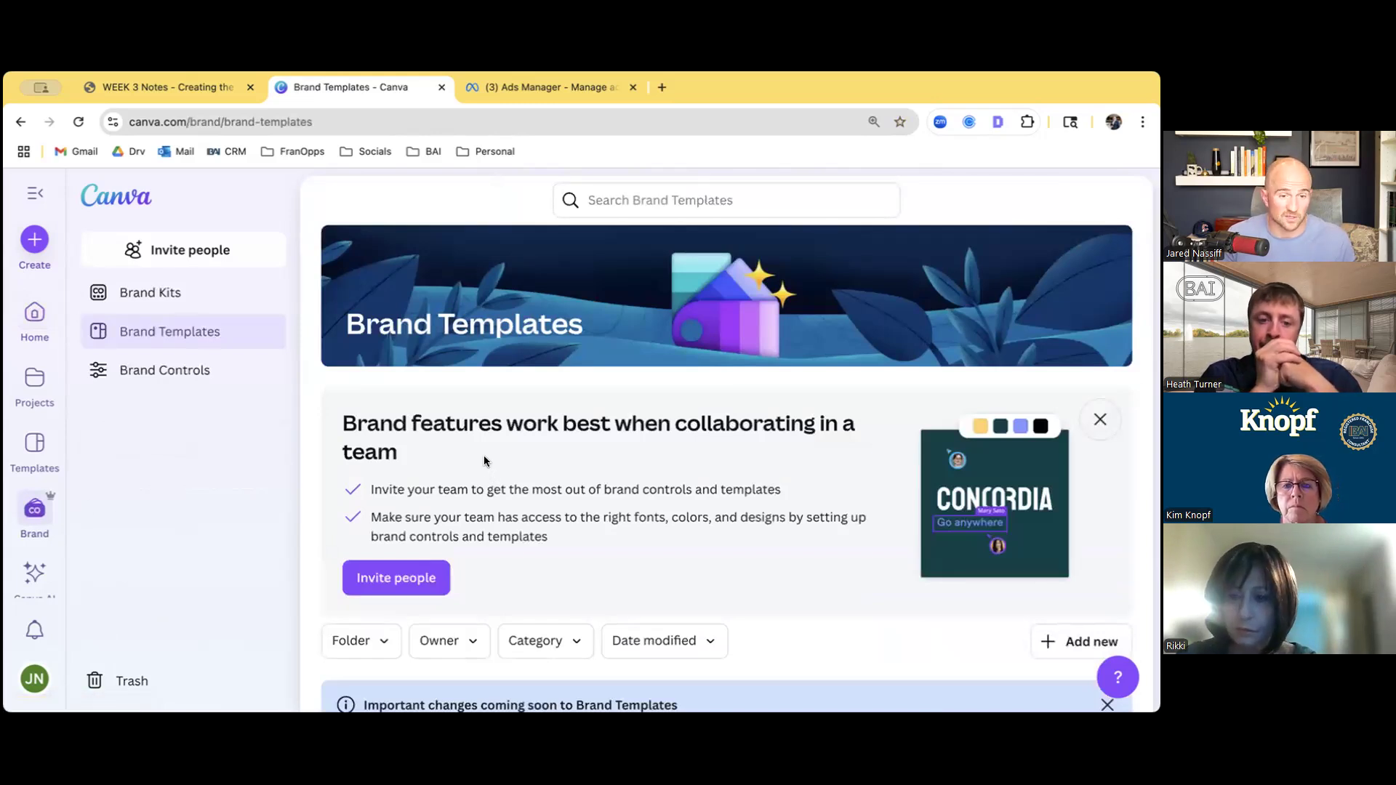
scroll(488, 462, down, 2)
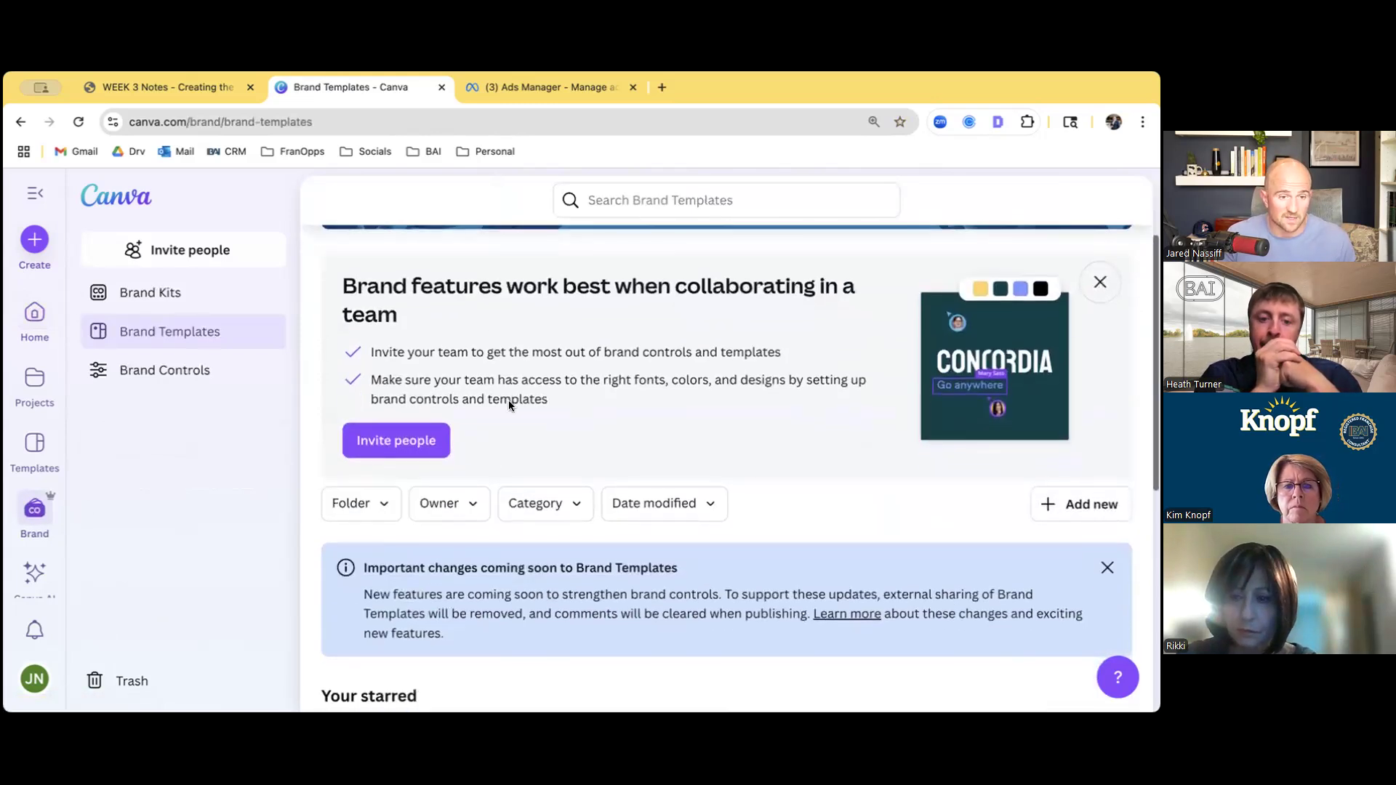
click(167, 293)
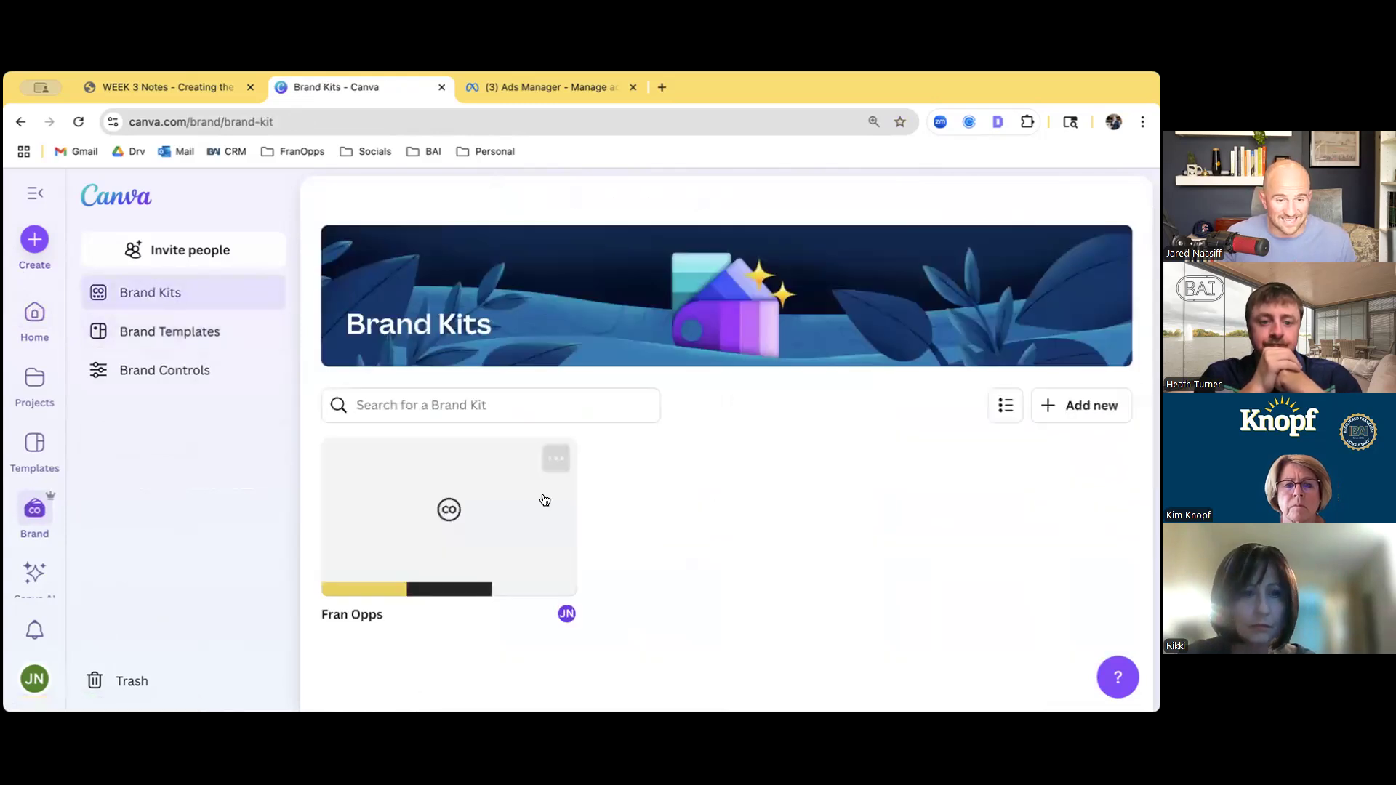
click(456, 510)
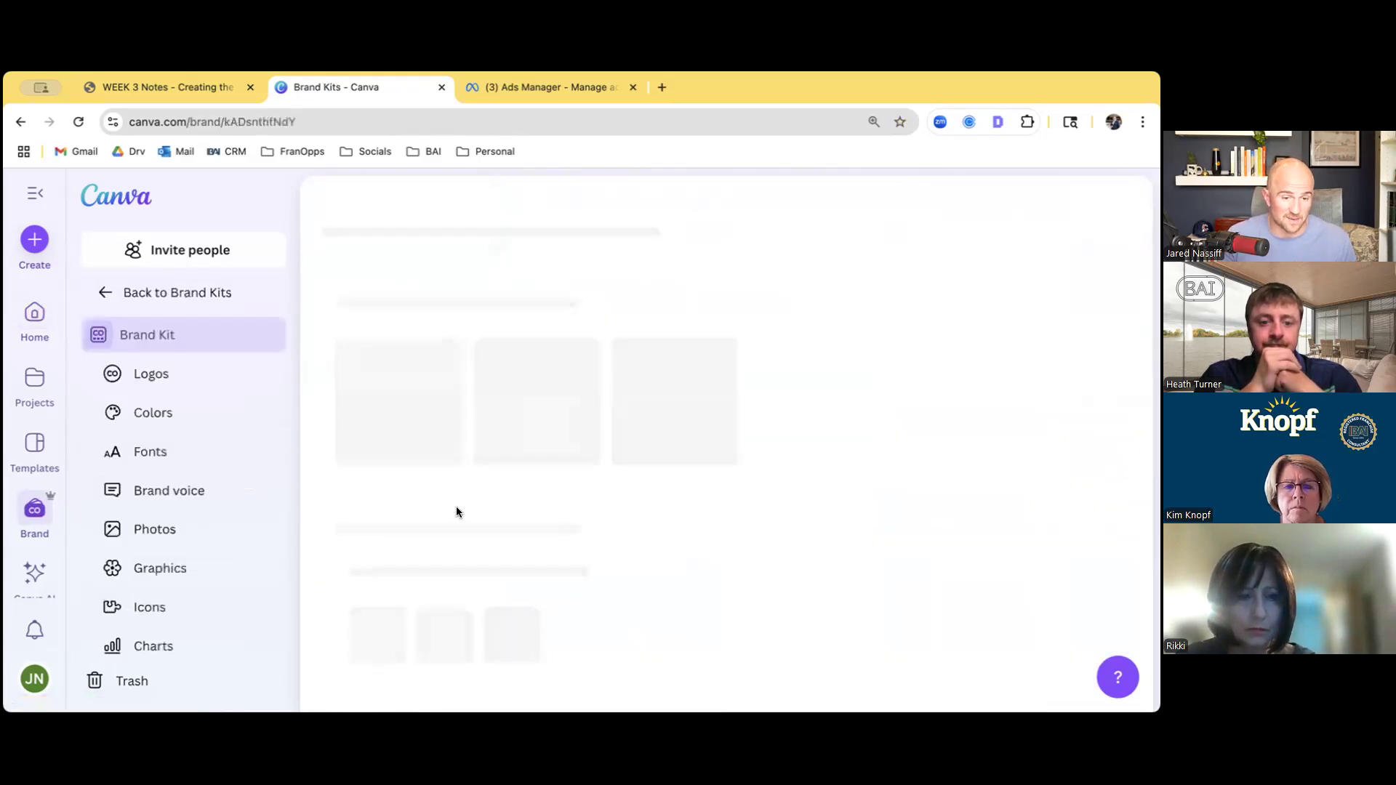
scroll(623, 442, down, 1)
scroll(623, 445, up, 1)
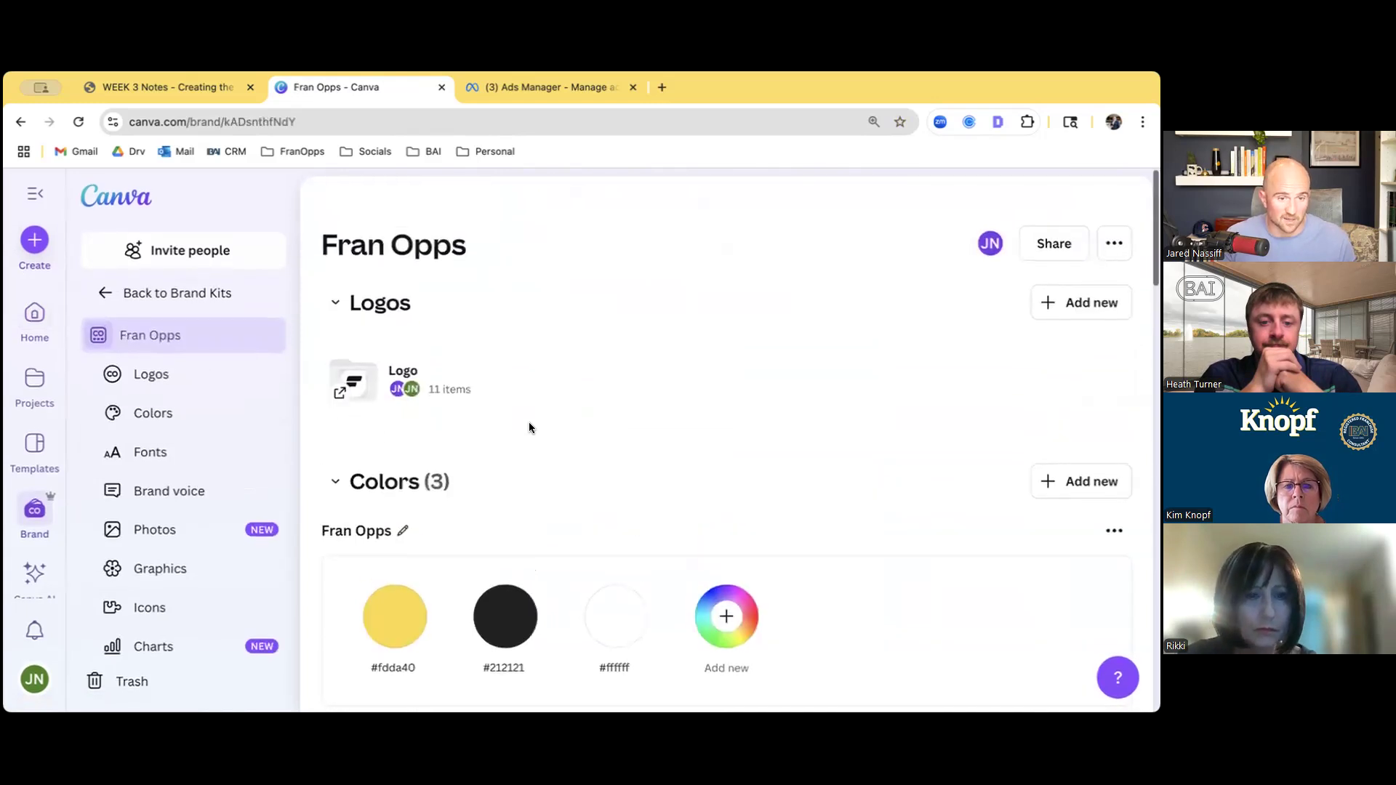
Examine the logo files in the brand kit's Logo folder, and close the folder
click(418, 374)
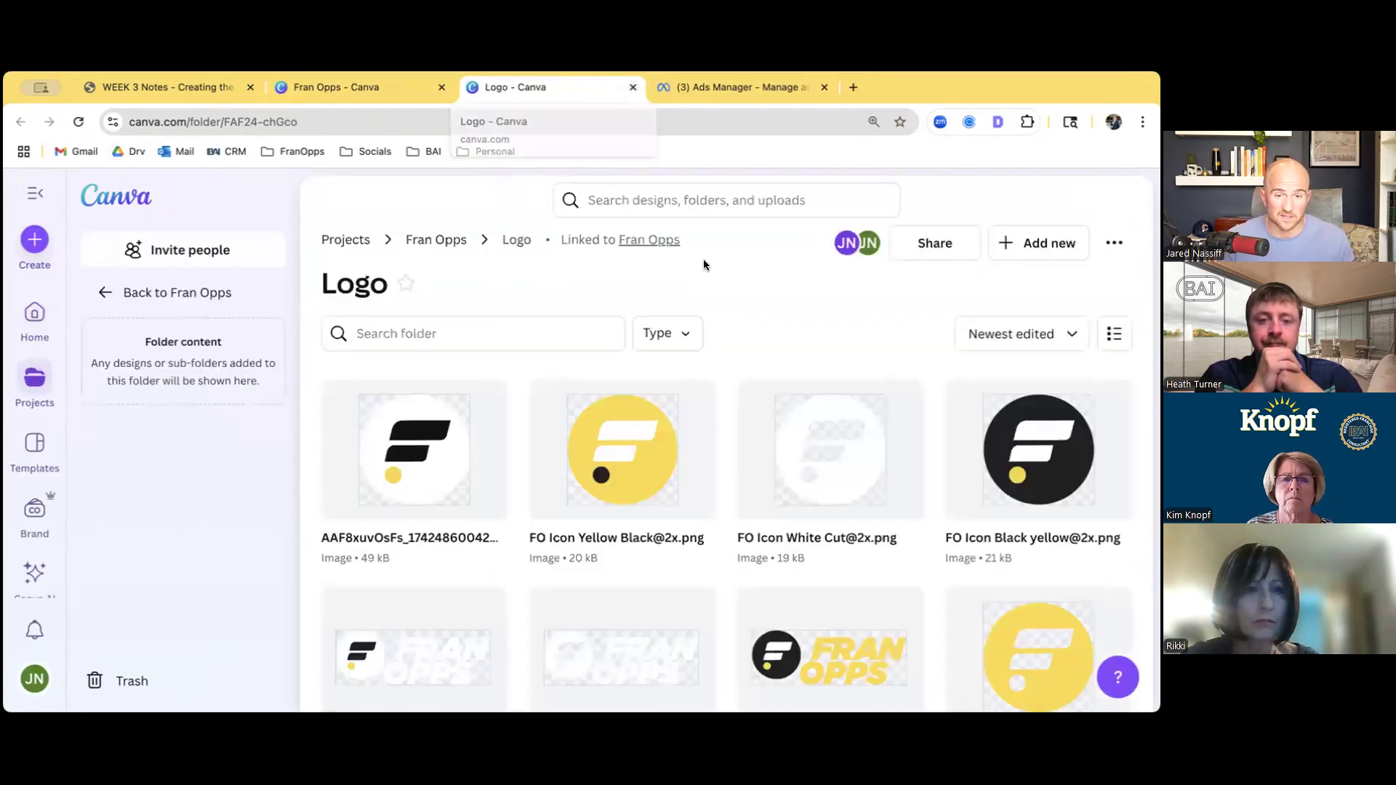
scroll(704, 259, down, 5)
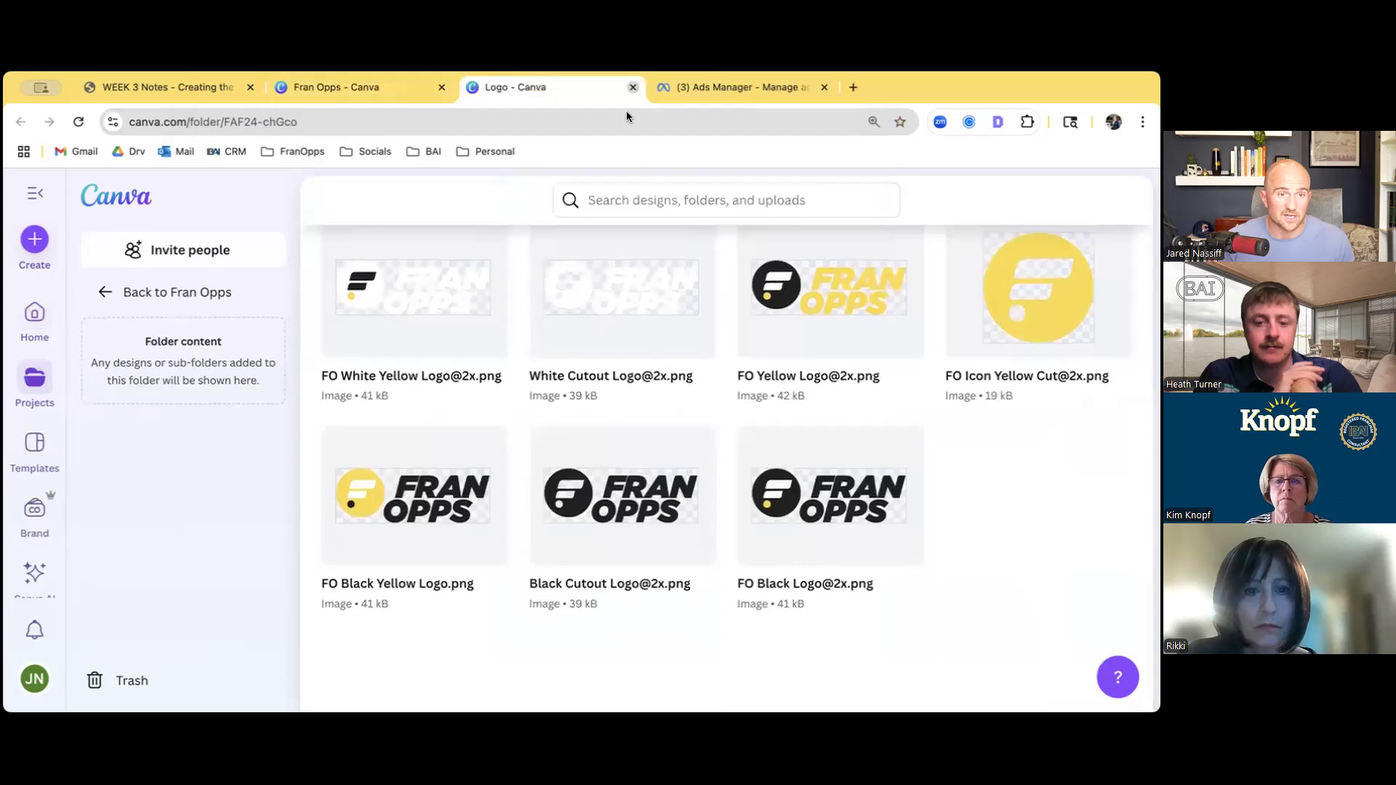
click(632, 88)
Review the Fran Opps brand kit's colors, title font settings, brand voice, photos and remaining asset sections
scroll(635, 338, down, 2)
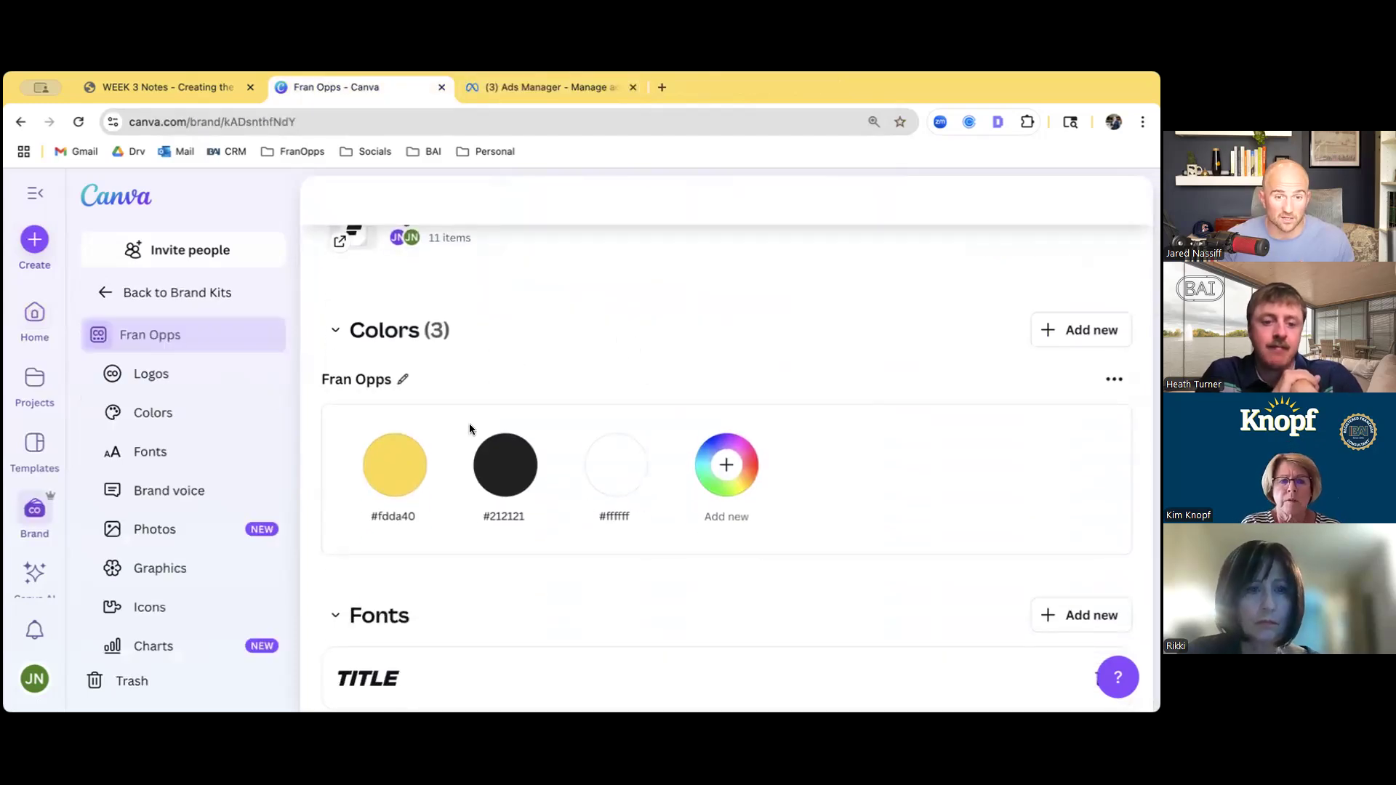
scroll(520, 412, down, 5)
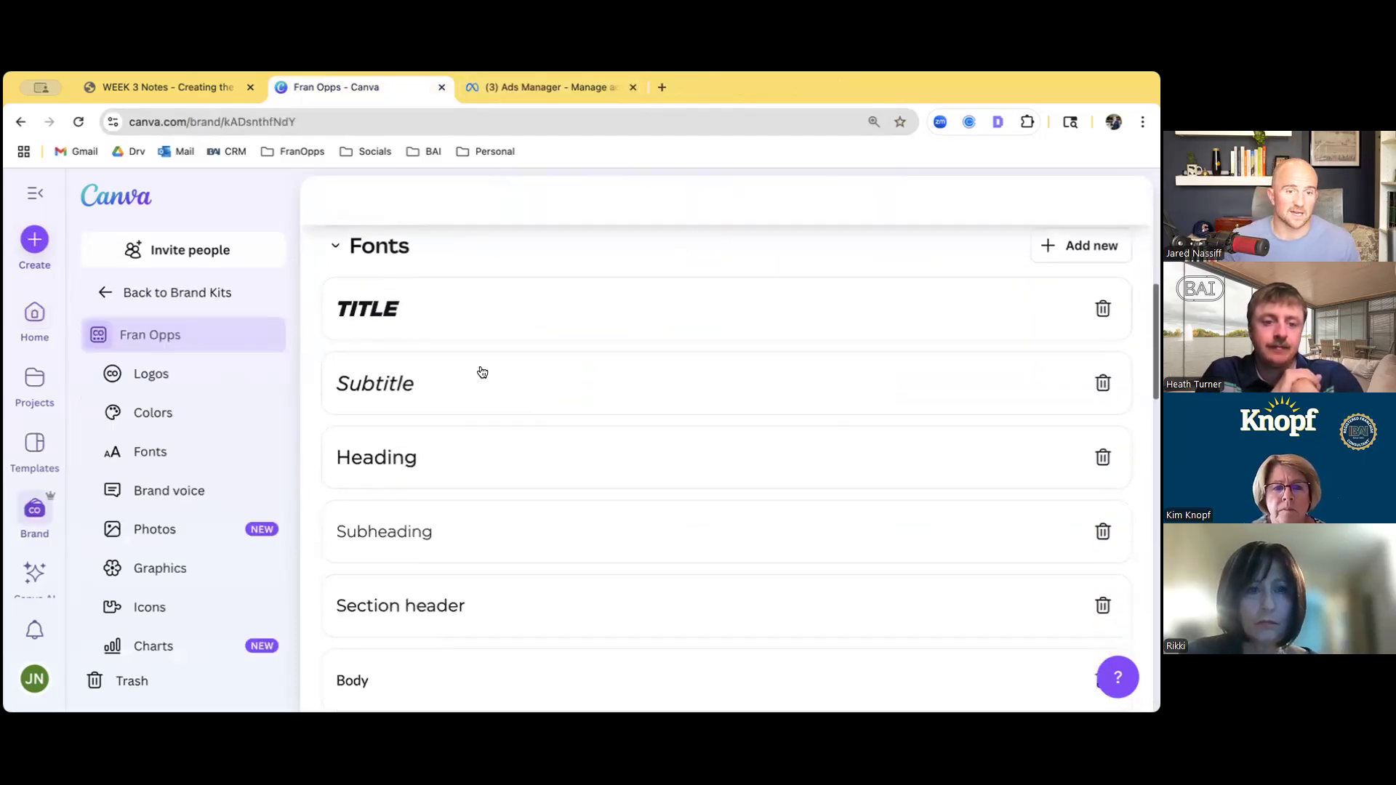
click(371, 309)
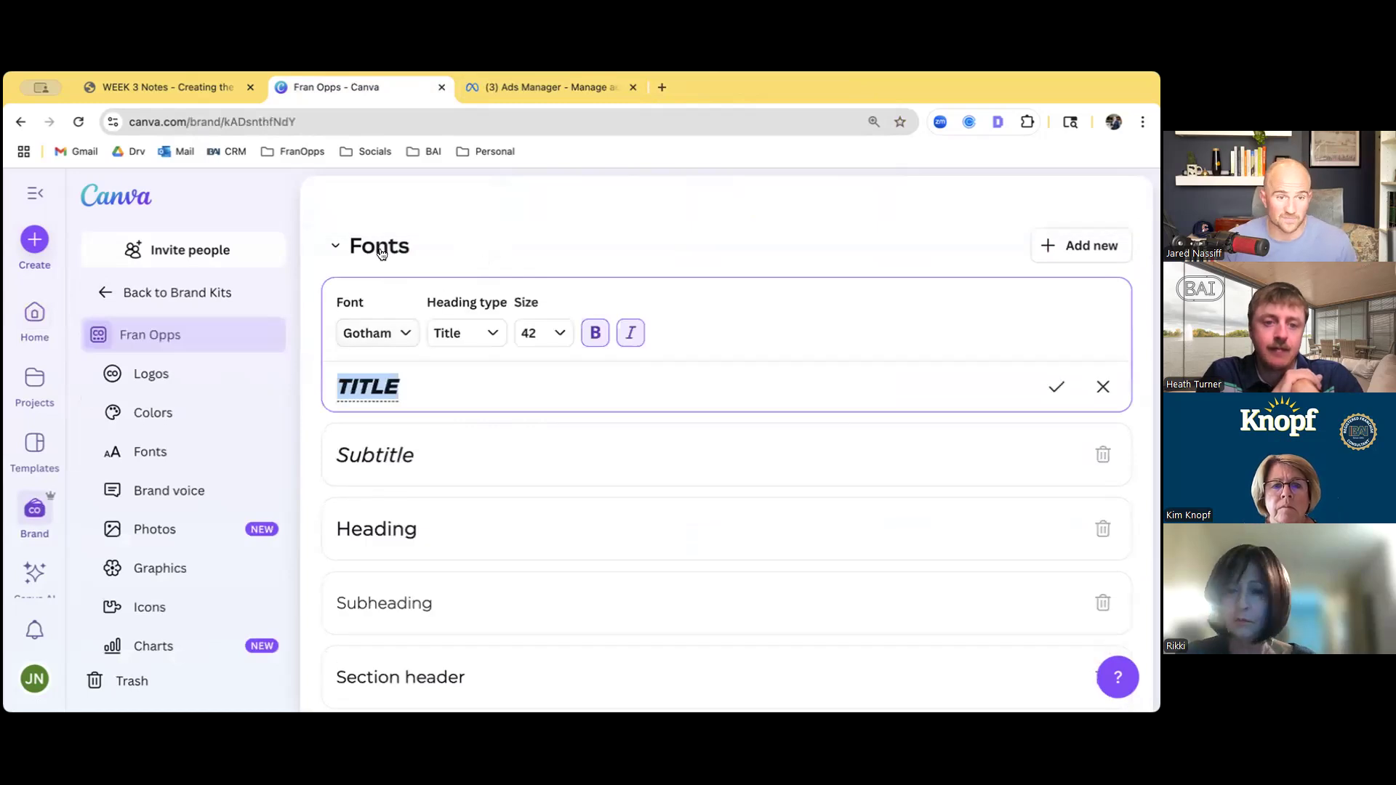
click(358, 254)
scroll(423, 299, down, 1)
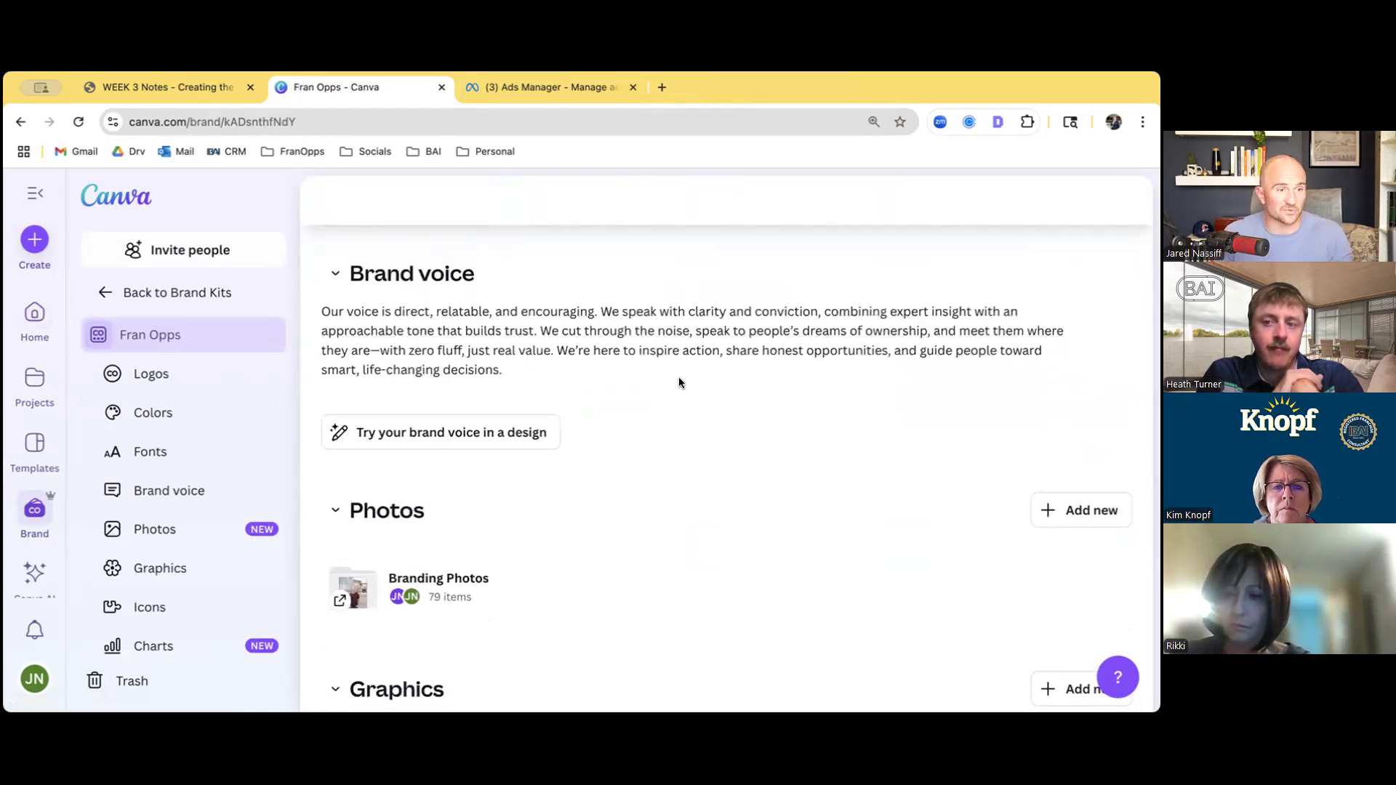
scroll(666, 374, down, 2)
scroll(666, 378, down, 2)
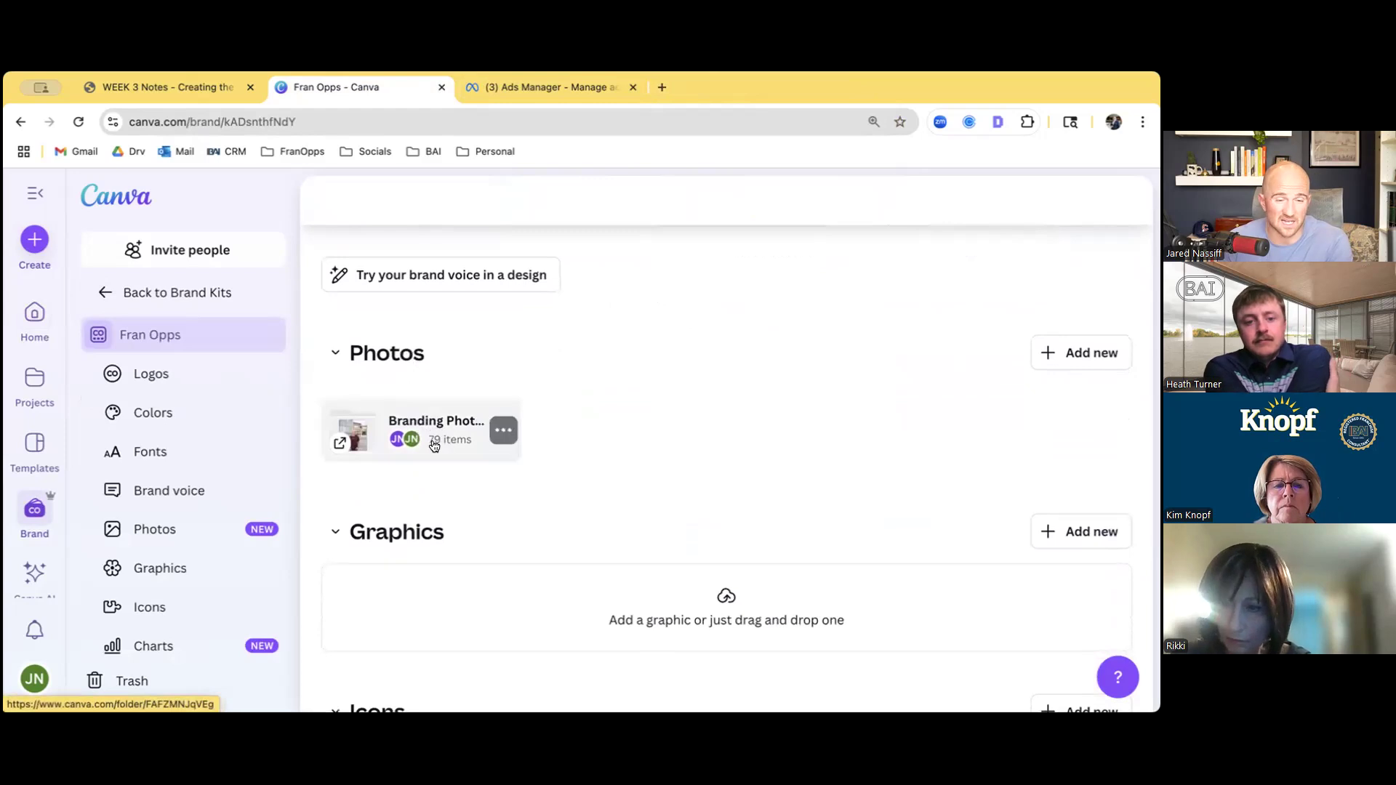
scroll(592, 435, down, 6)
scroll(591, 435, up, 9)
Leave the brand kit and look over the design types and recent designs on the home page
click(102, 293)
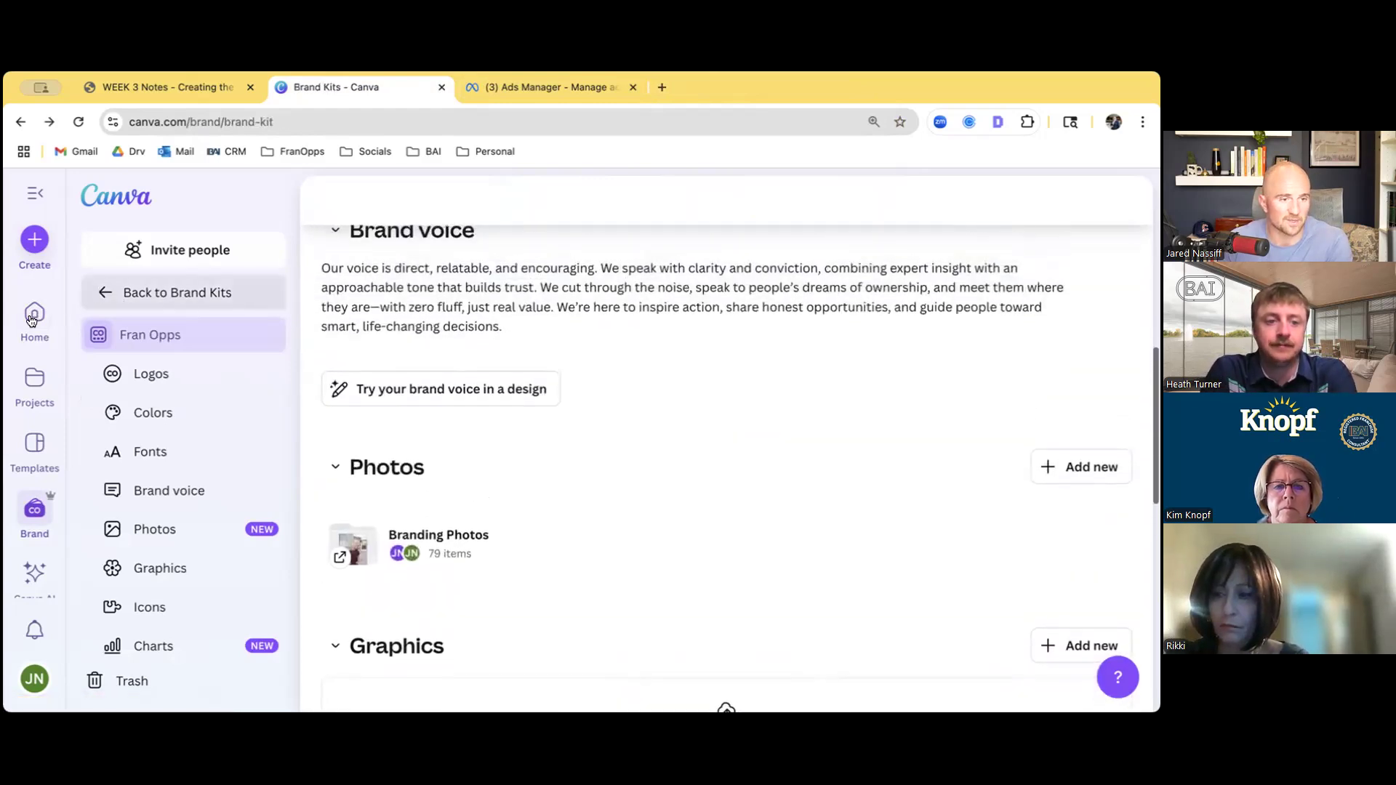
click(34, 314)
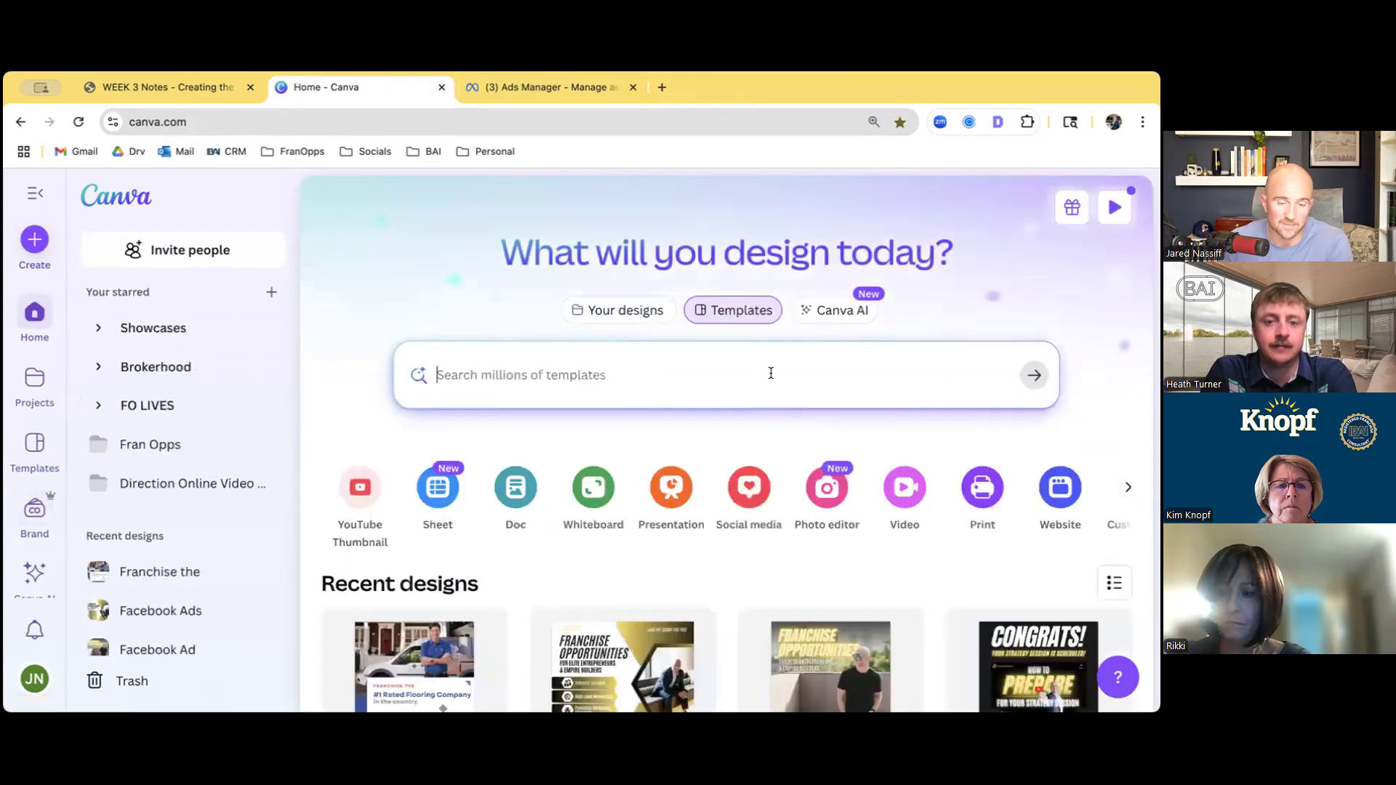
scroll(771, 370, down, 2)
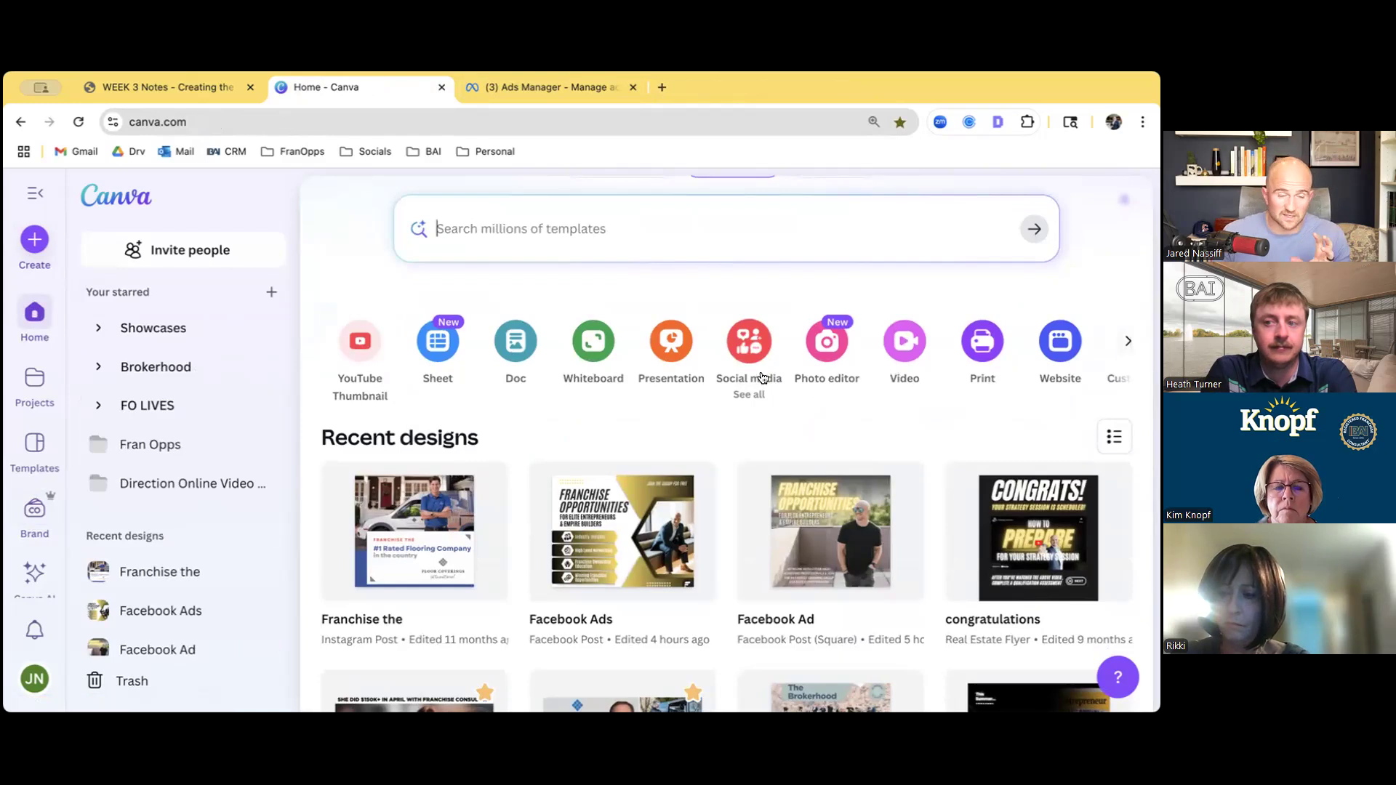
scroll(763, 382, up, 2)
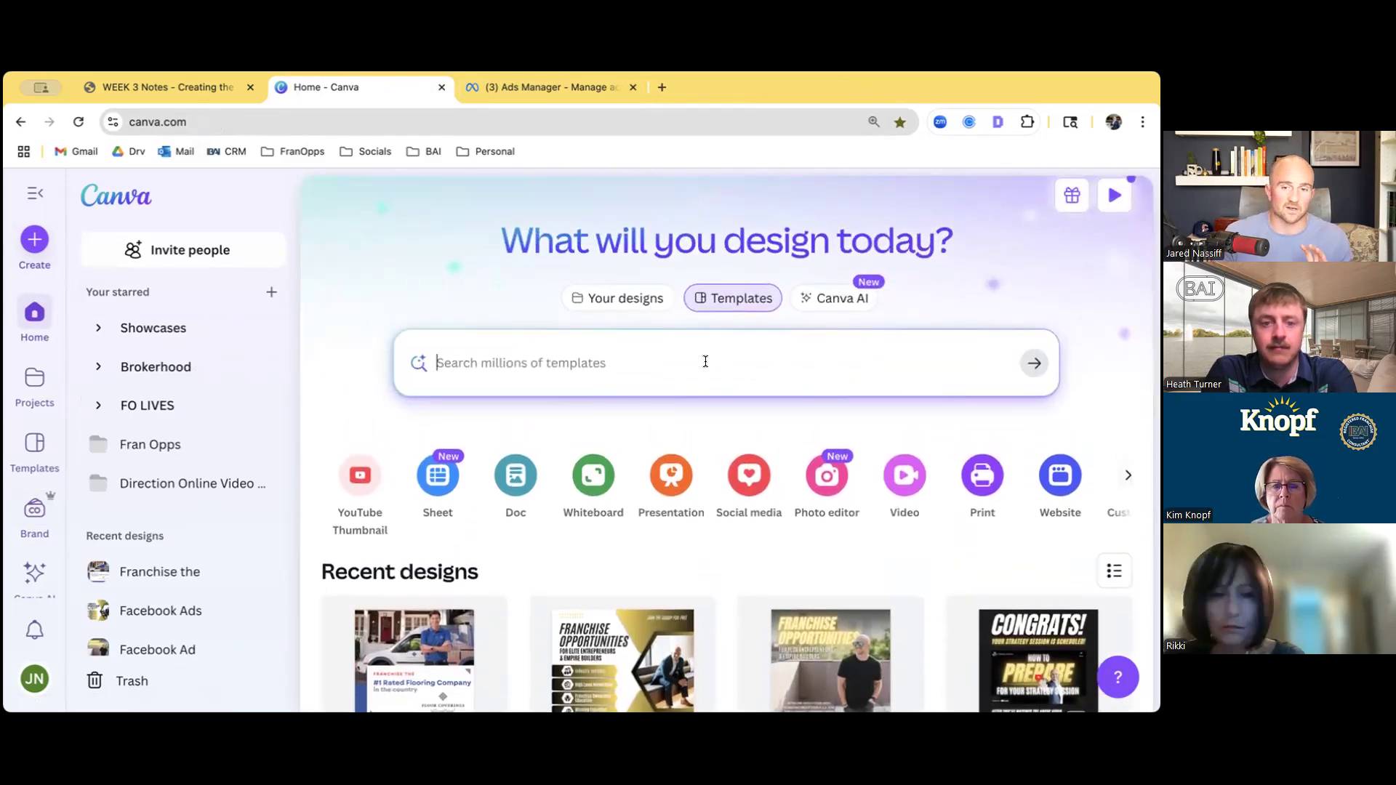
scroll(706, 361, down, 1)
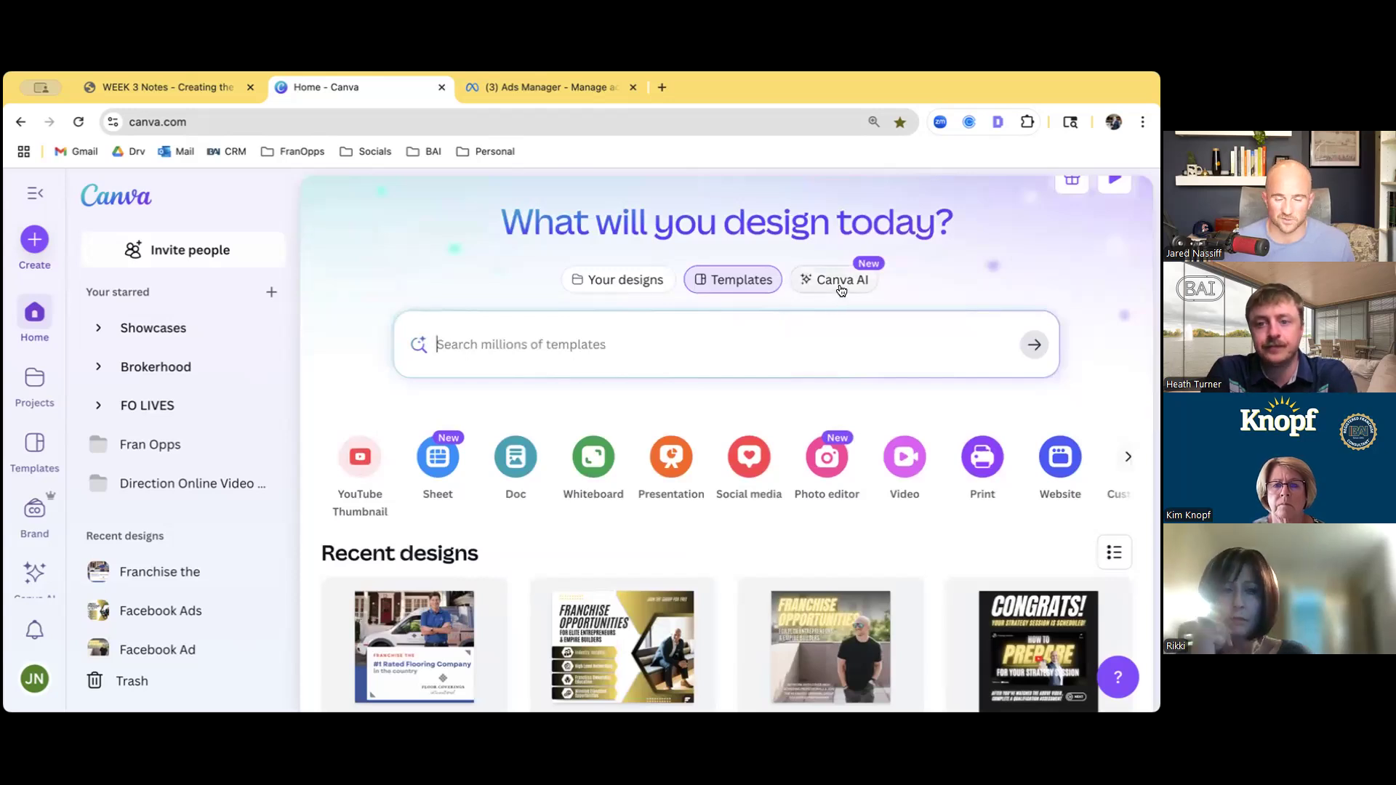
Look at the Canva AI prompt page and the template search page, and return to the home page
click(842, 289)
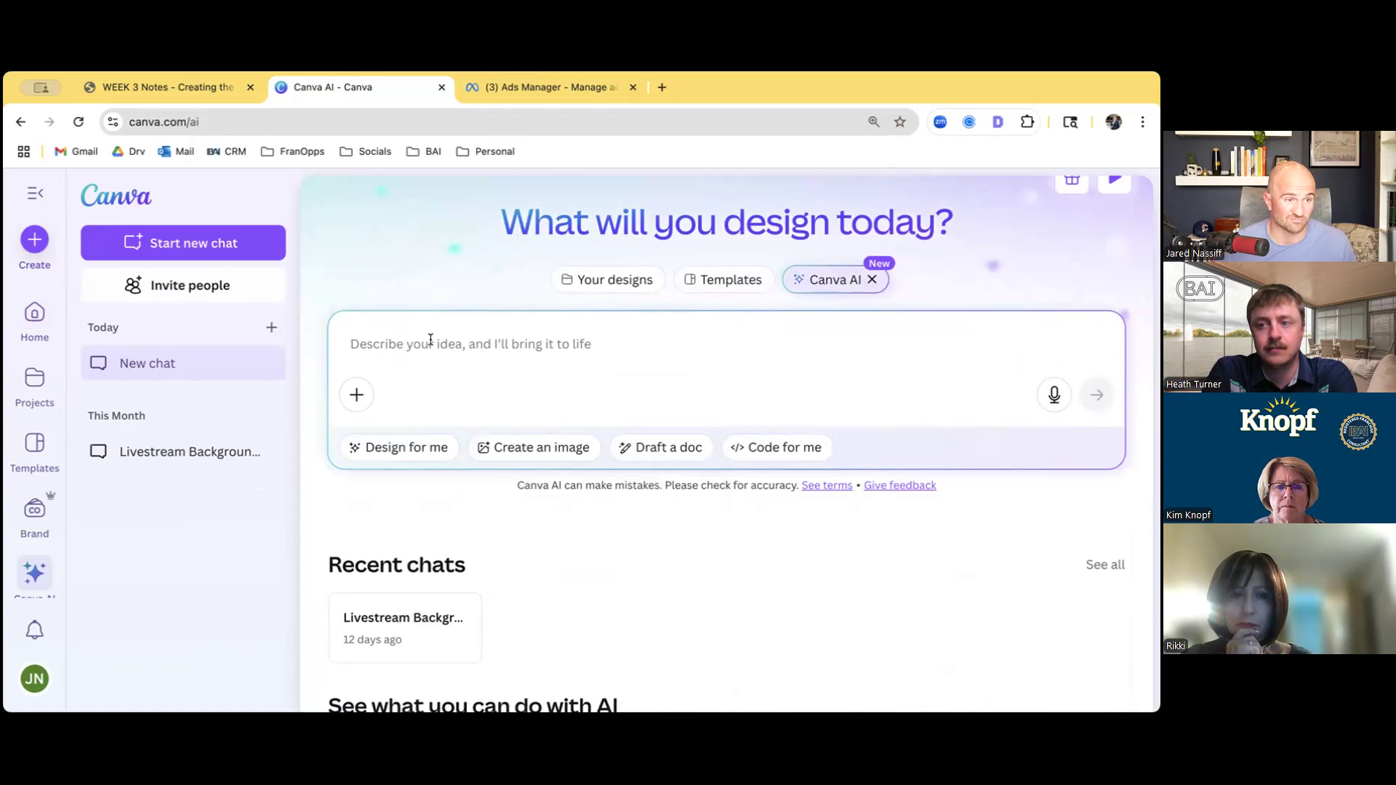
click(872, 280)
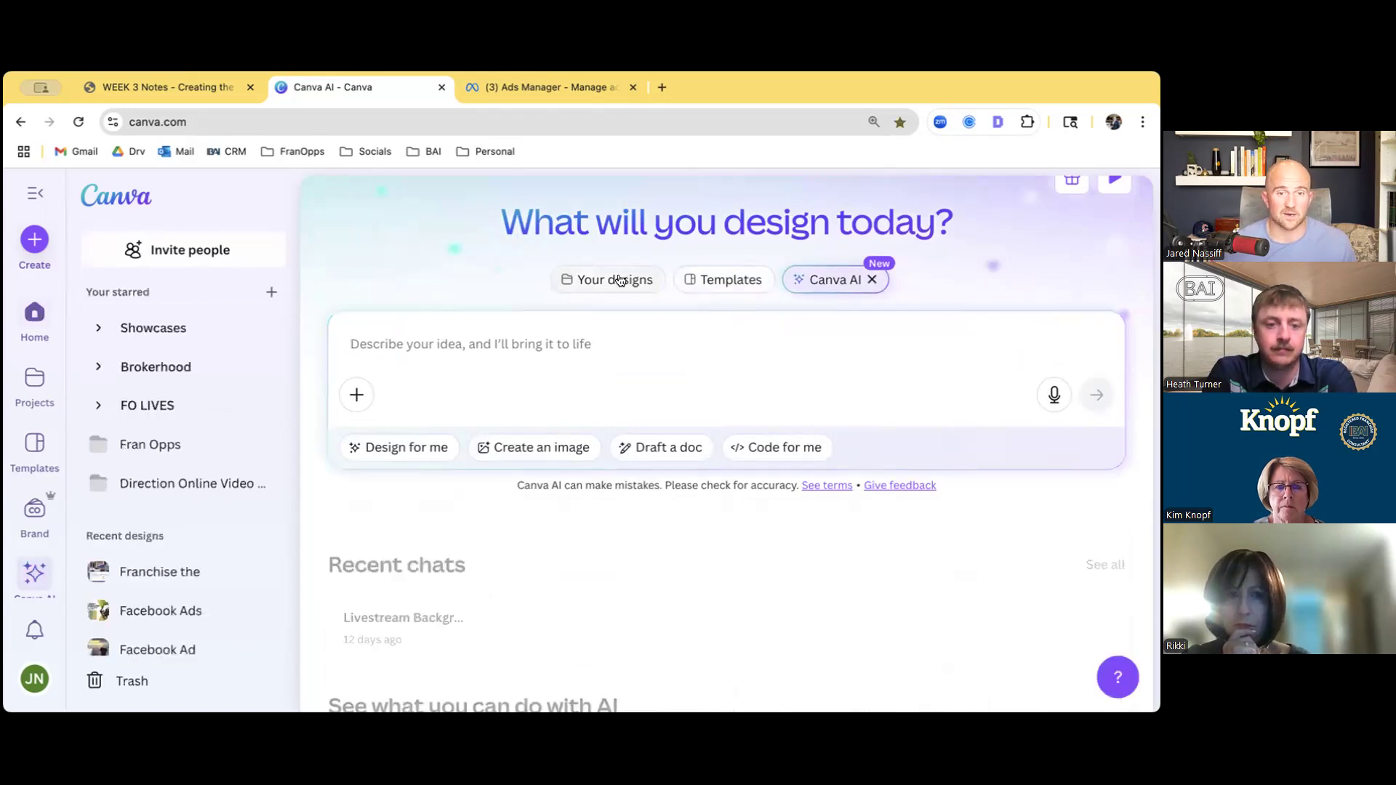
scroll(678, 371, down, 1)
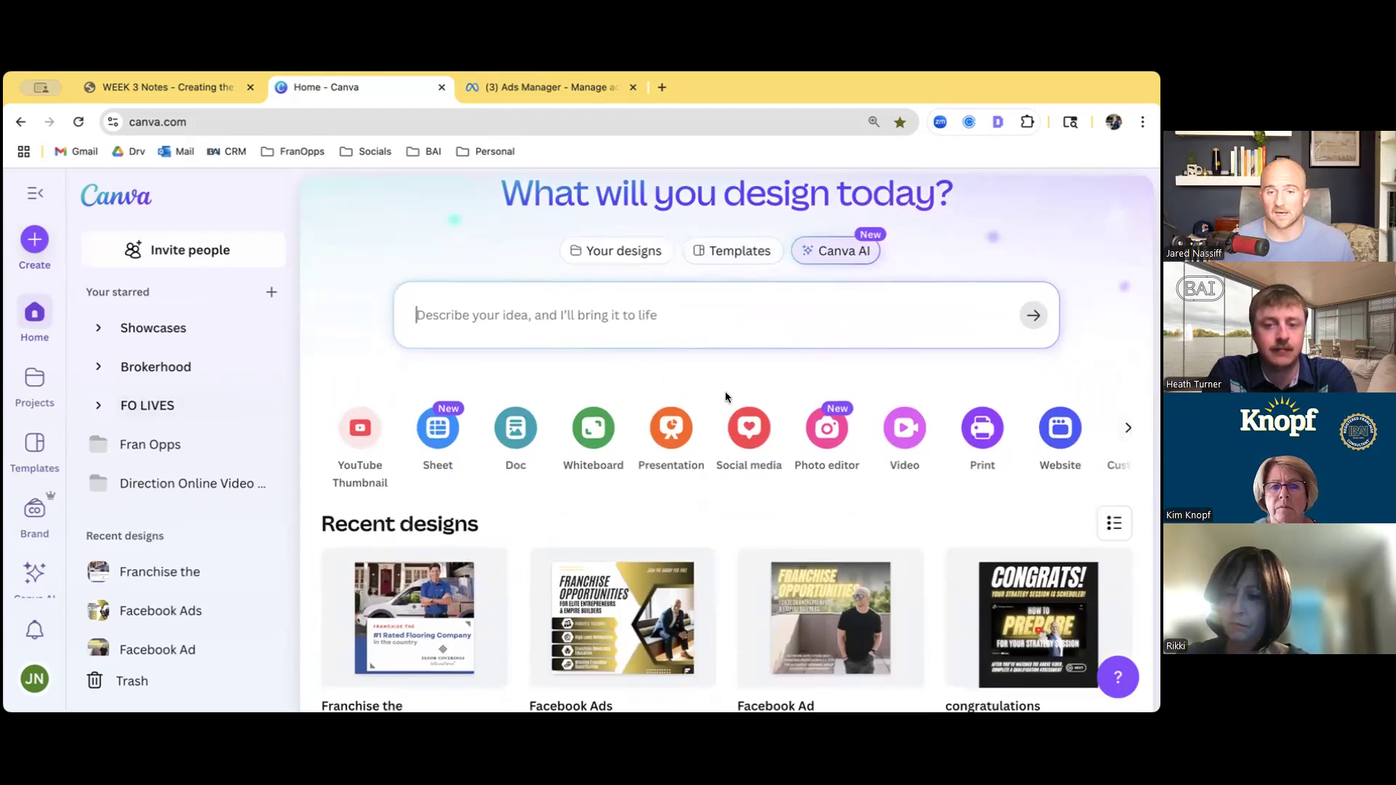
scroll(739, 305, down, 1)
click(738, 241)
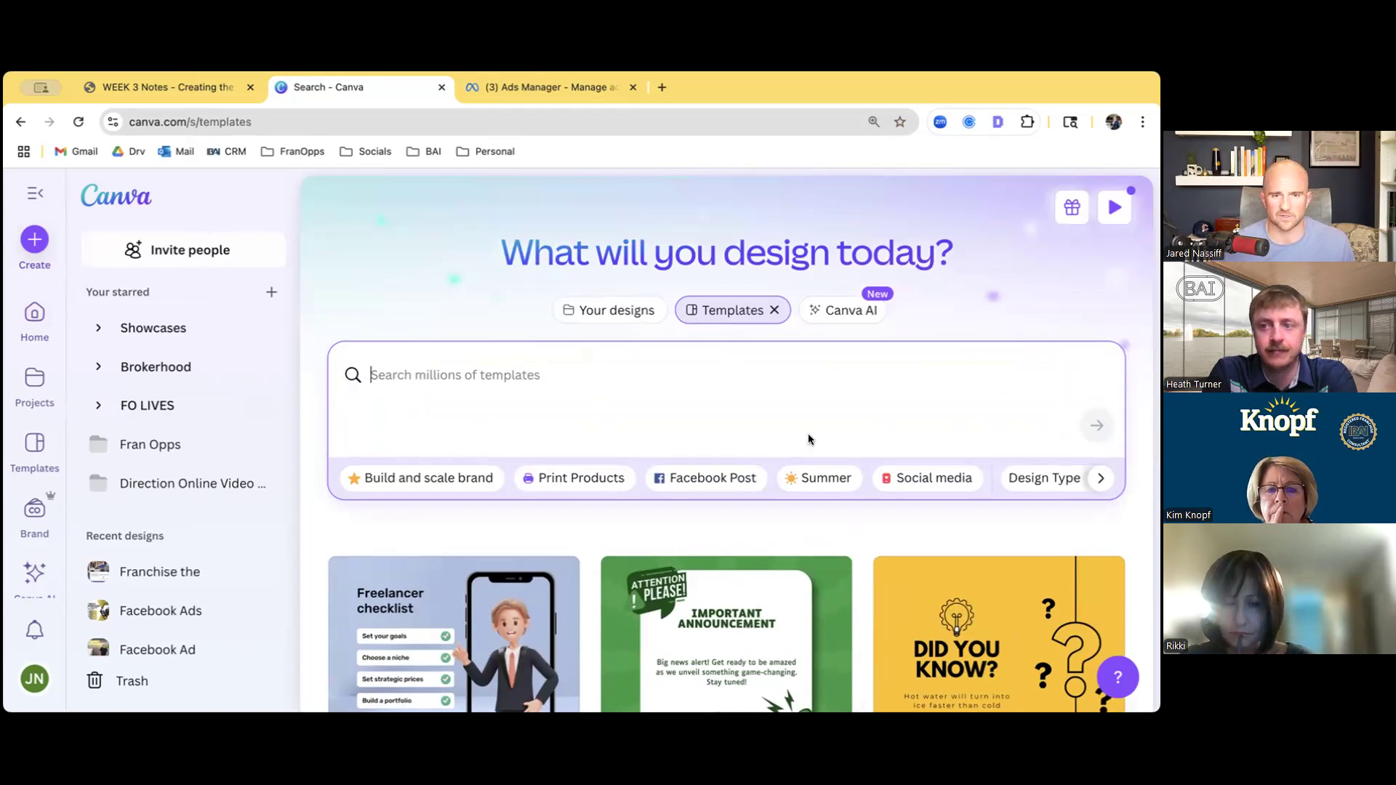
click(775, 310)
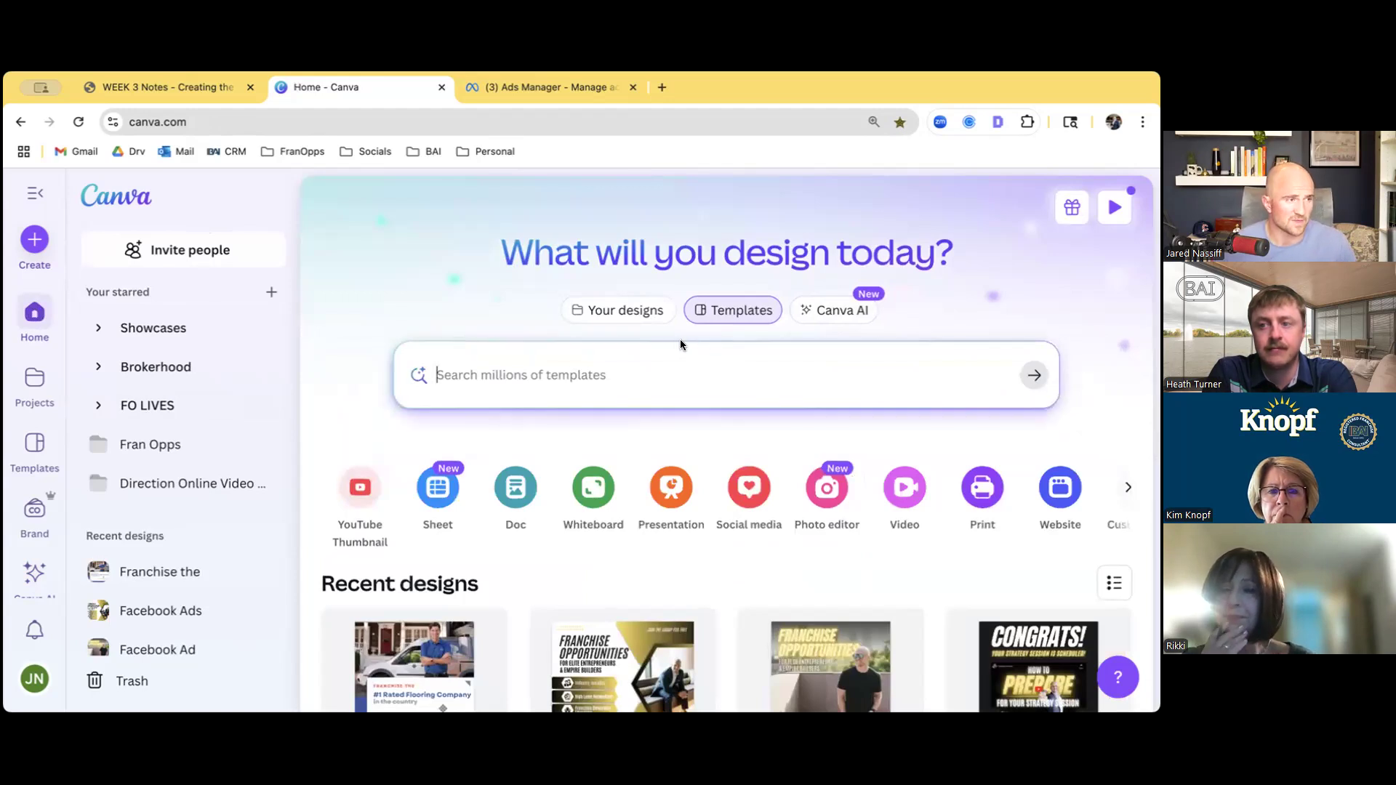
Create a blank design in the Social Media format from the popular social media design types
click(752, 494)
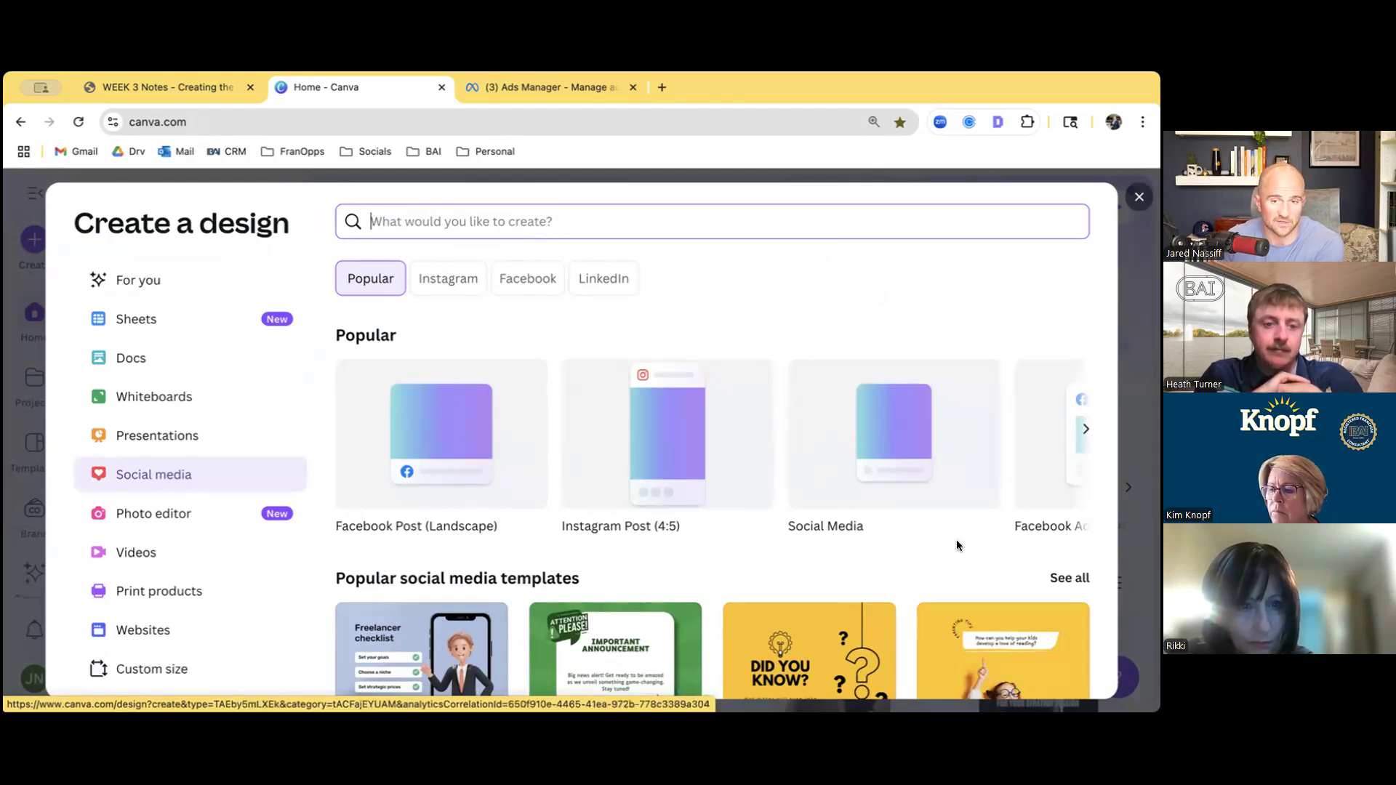
click(935, 423)
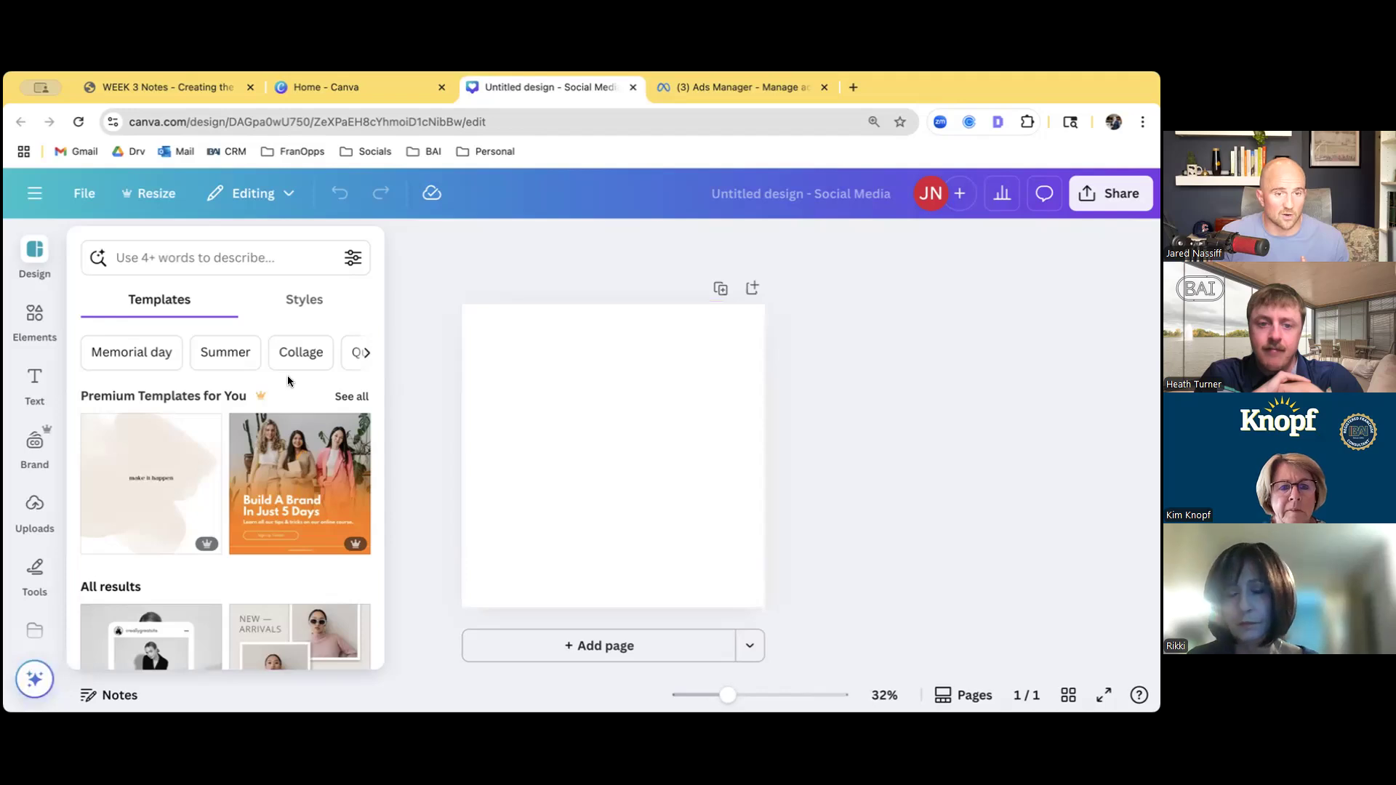
Browse the suggested social media templates offered for the blank design
scroll(207, 396, down, 3)
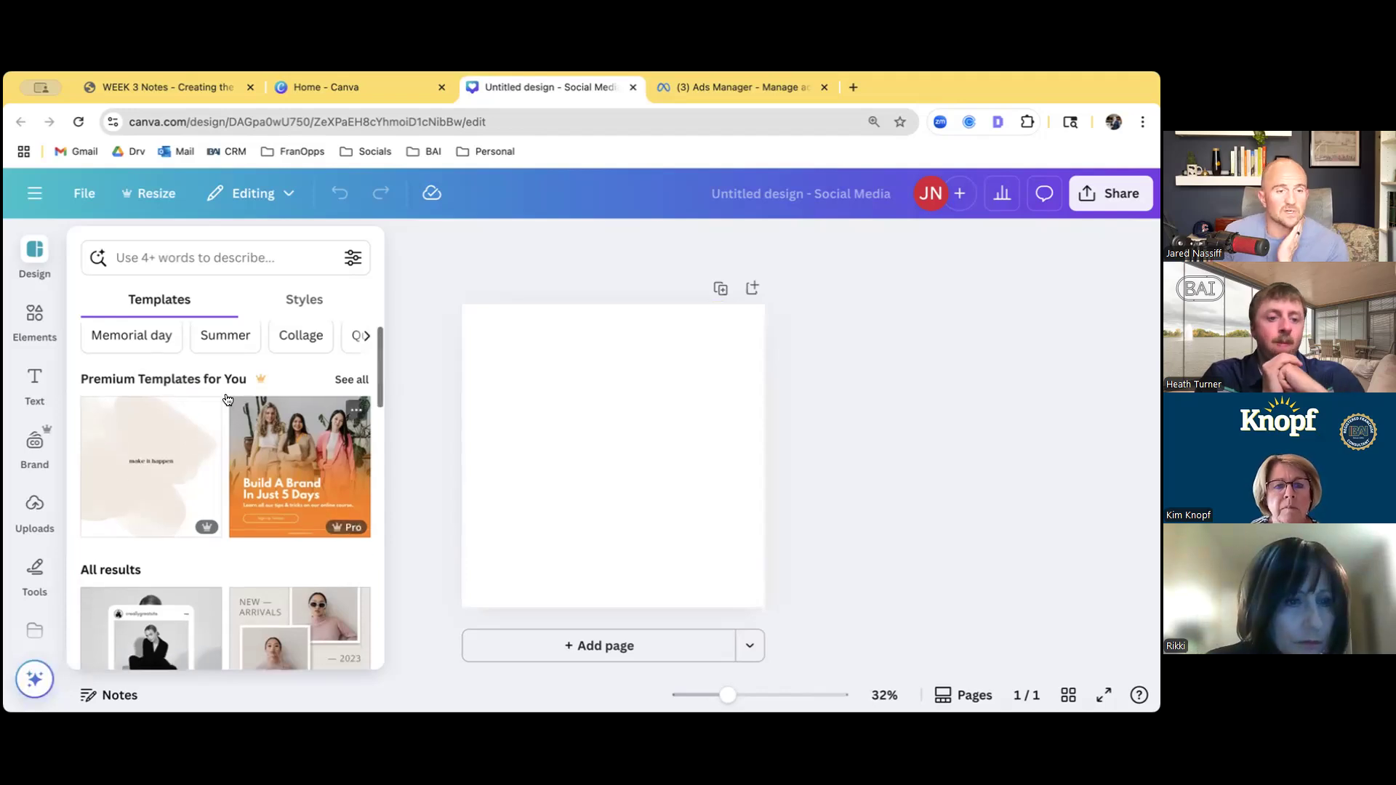
scroll(211, 404, down, 5)
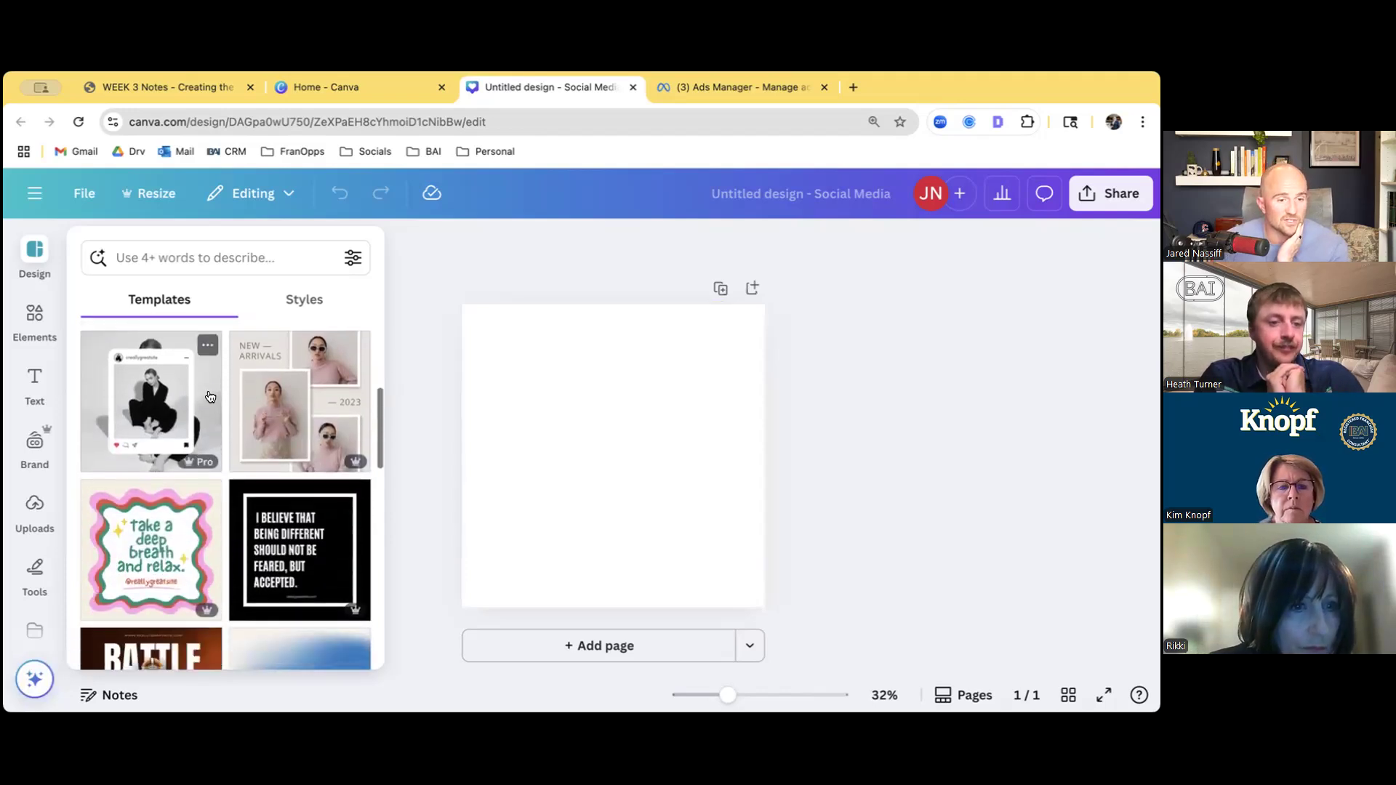
scroll(231, 415, down, 3)
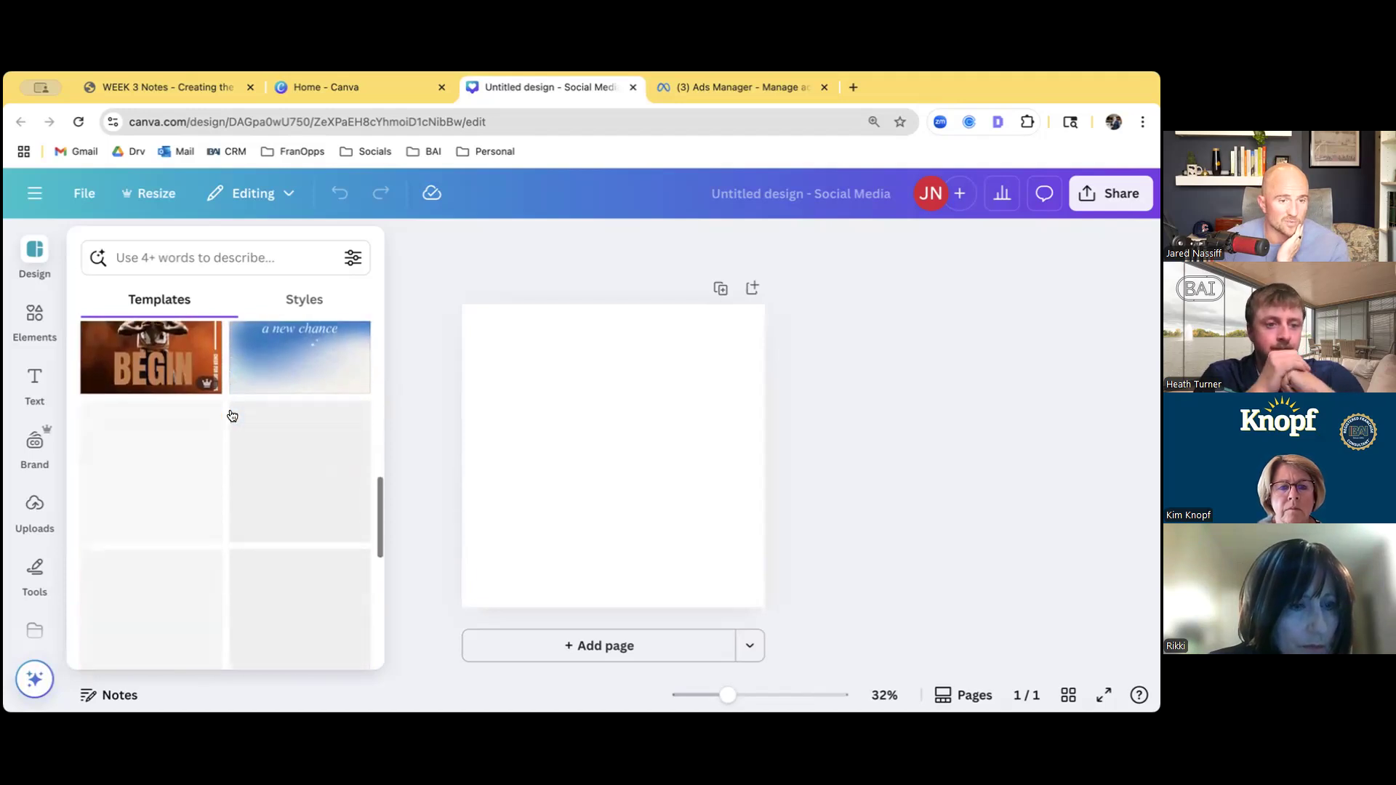
scroll(269, 446, down, 2)
scroll(267, 447, down, 2)
scroll(265, 448, up, 3)
scroll(265, 447, down, 4)
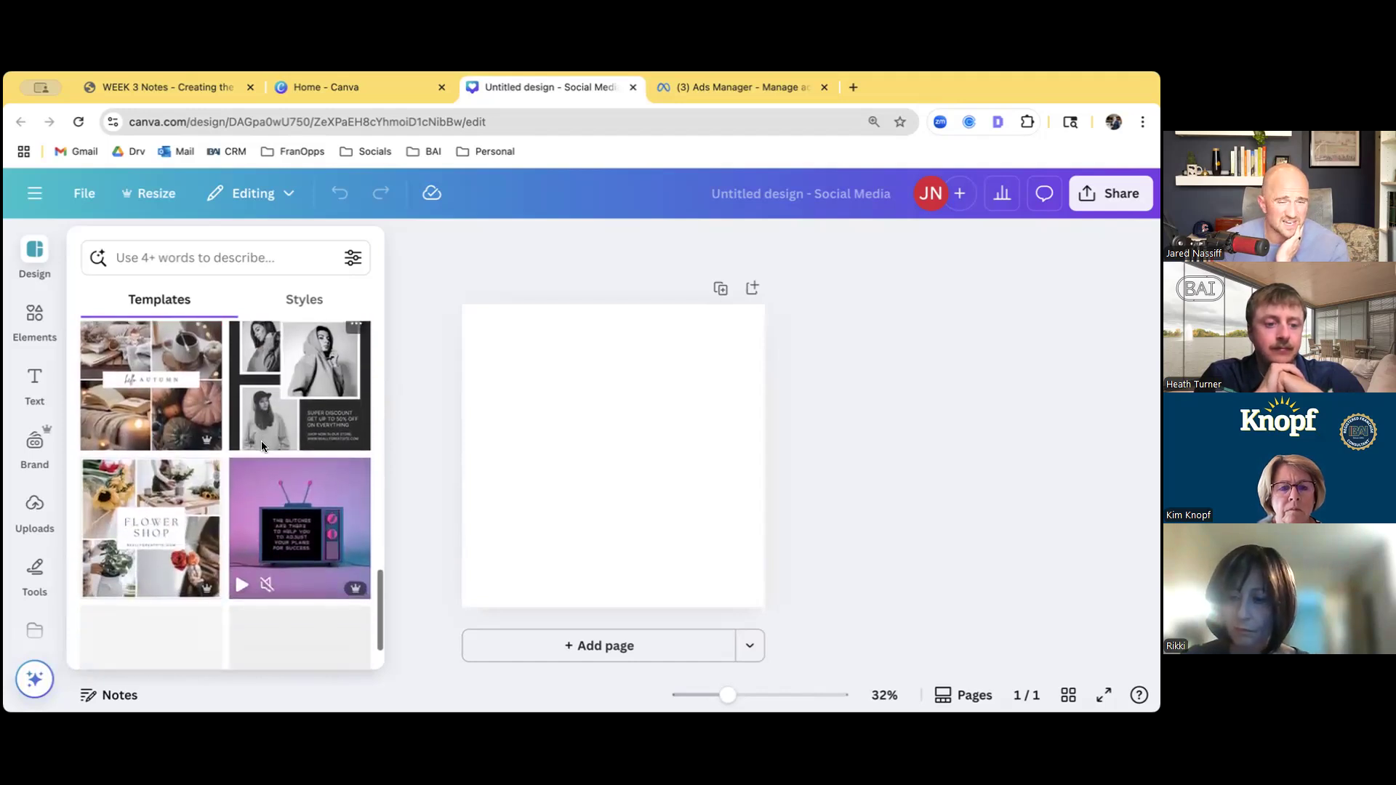
scroll(263, 446, down, 3)
scroll(264, 447, down, 1)
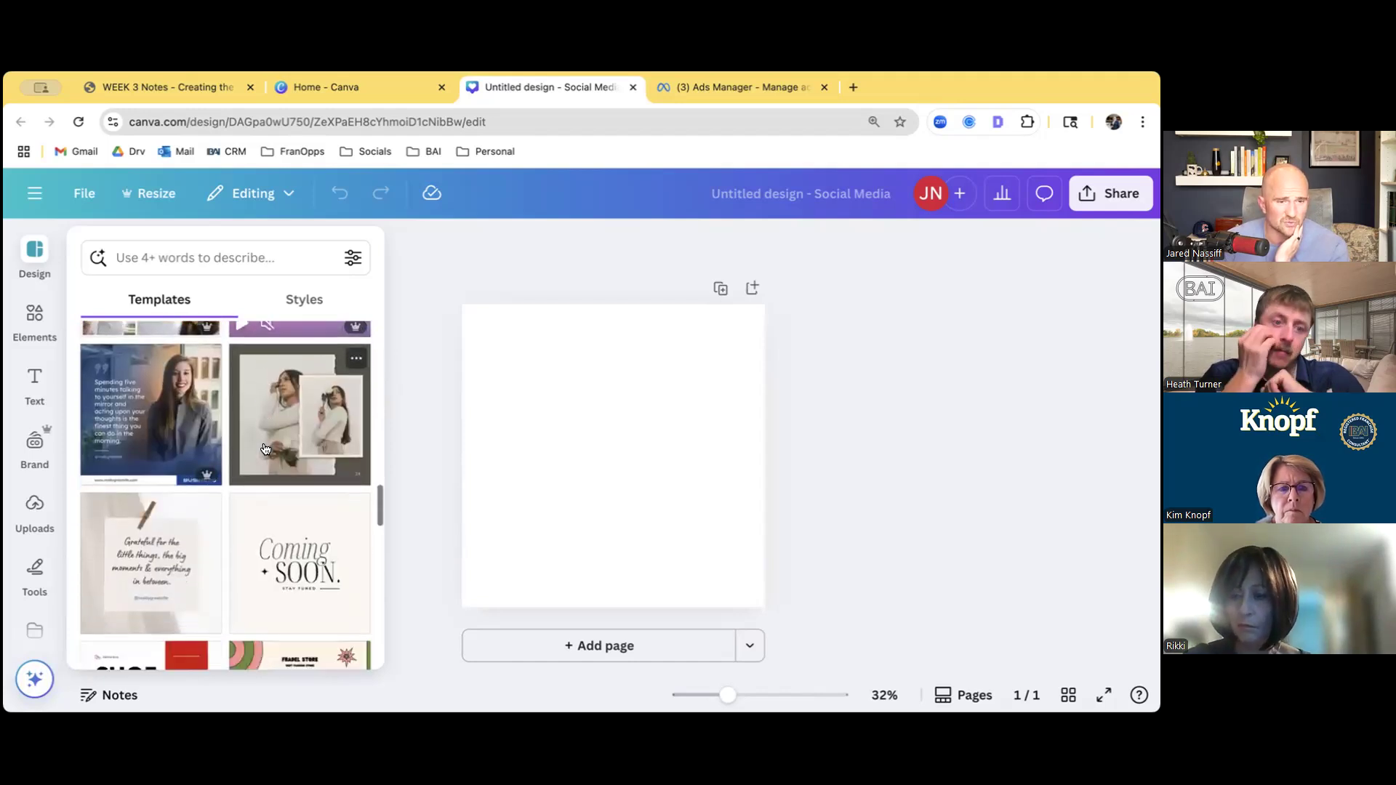
scroll(265, 448, up, 3)
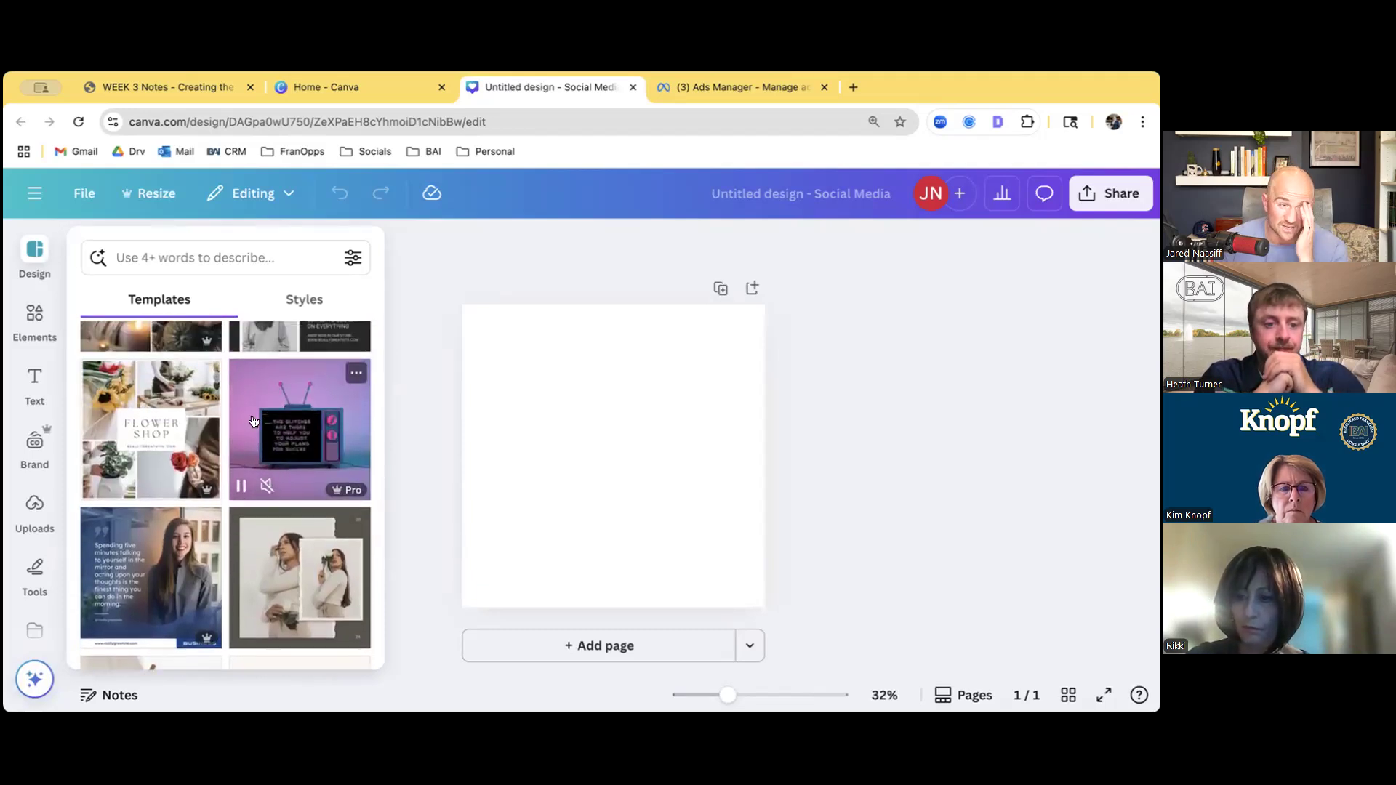
scroll(197, 437, down, 3)
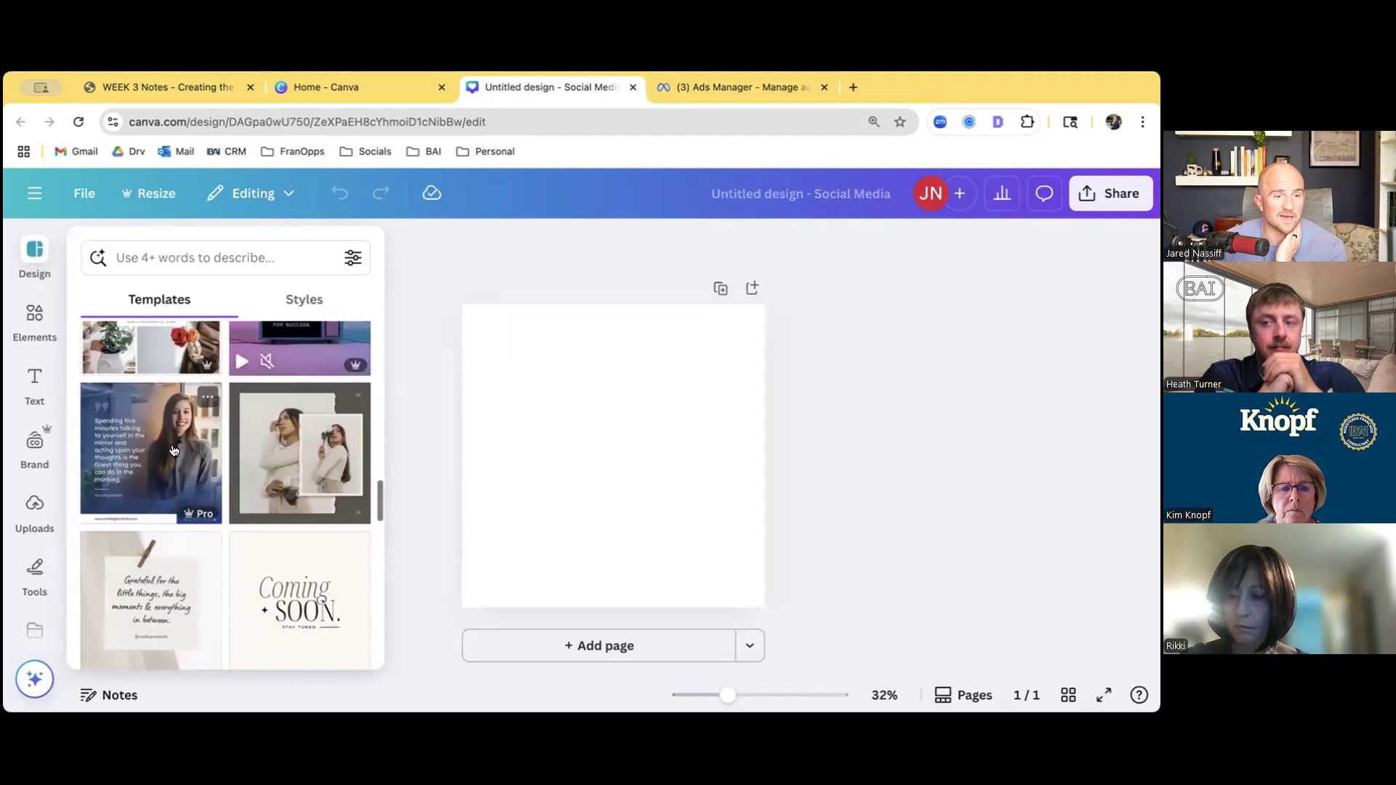
Close the blank design and start a new one from the Freelancer checklist template among the popular social media templates
click(633, 87)
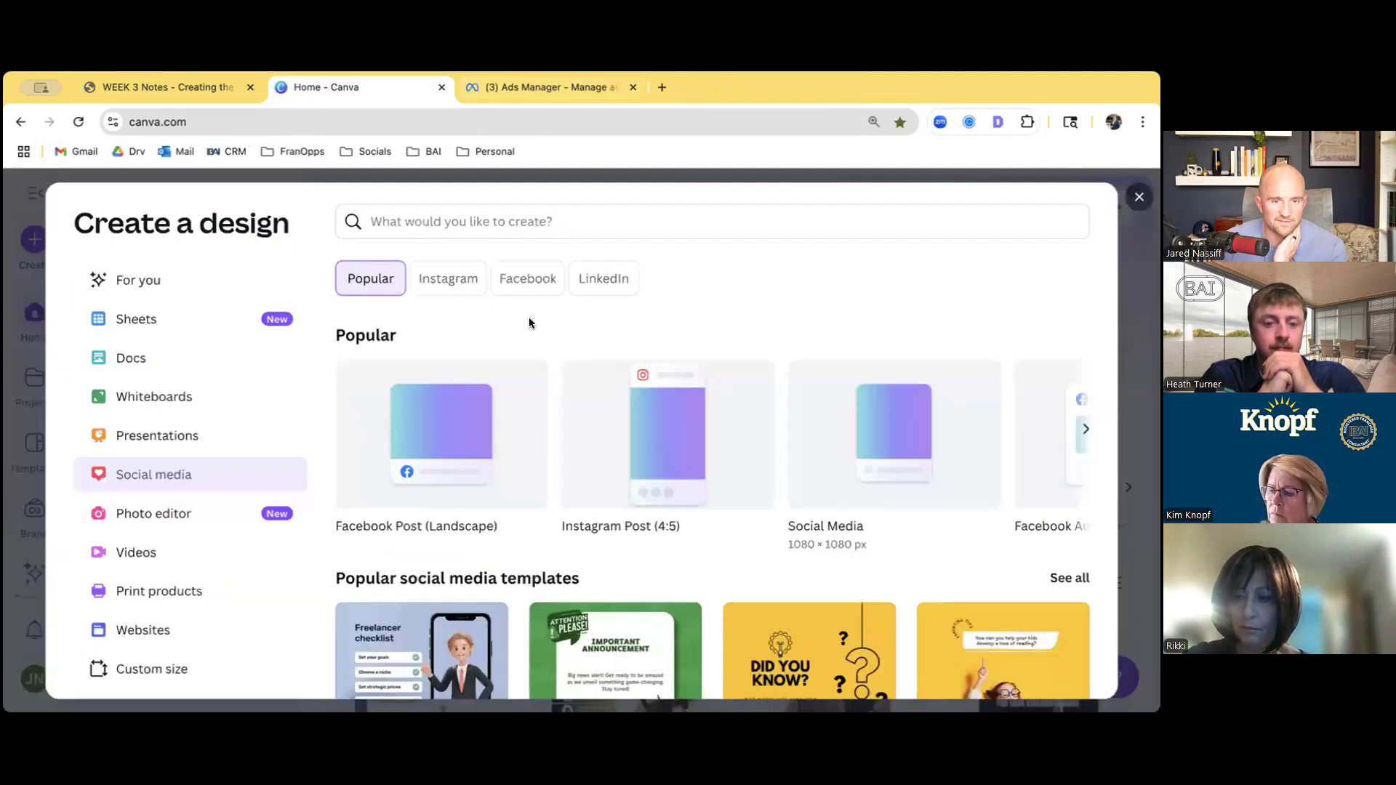
scroll(669, 446, down, 1)
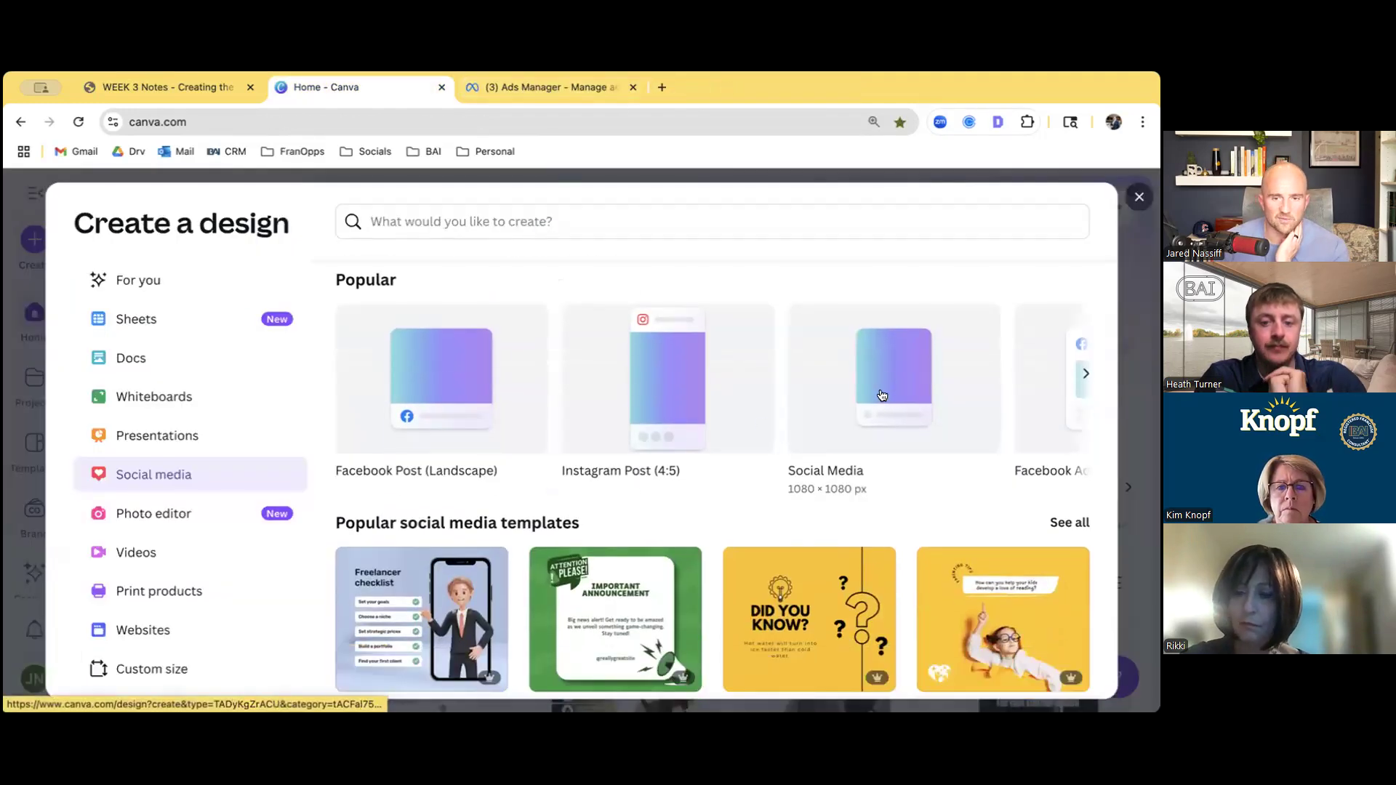
scroll(640, 441, down, 1)
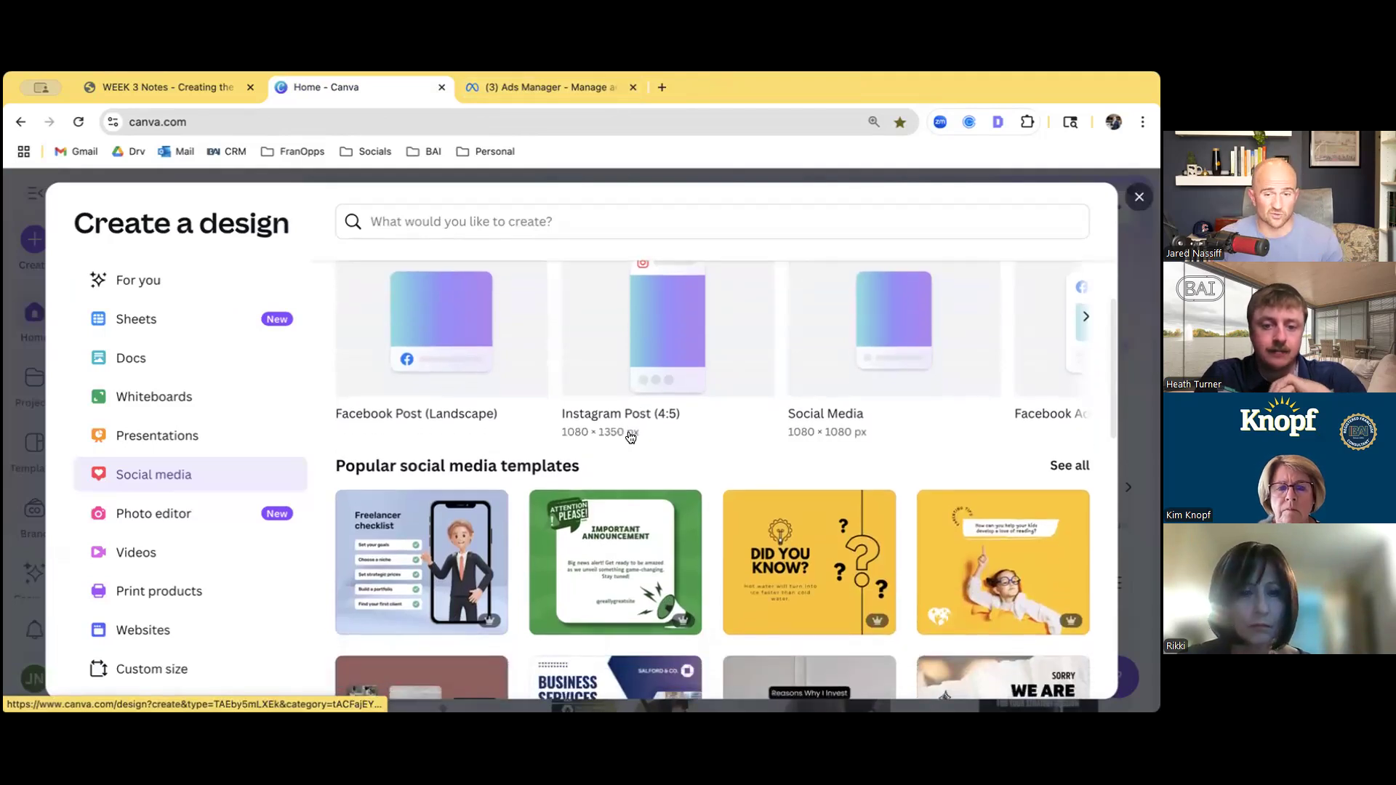
scroll(631, 437, down, 1)
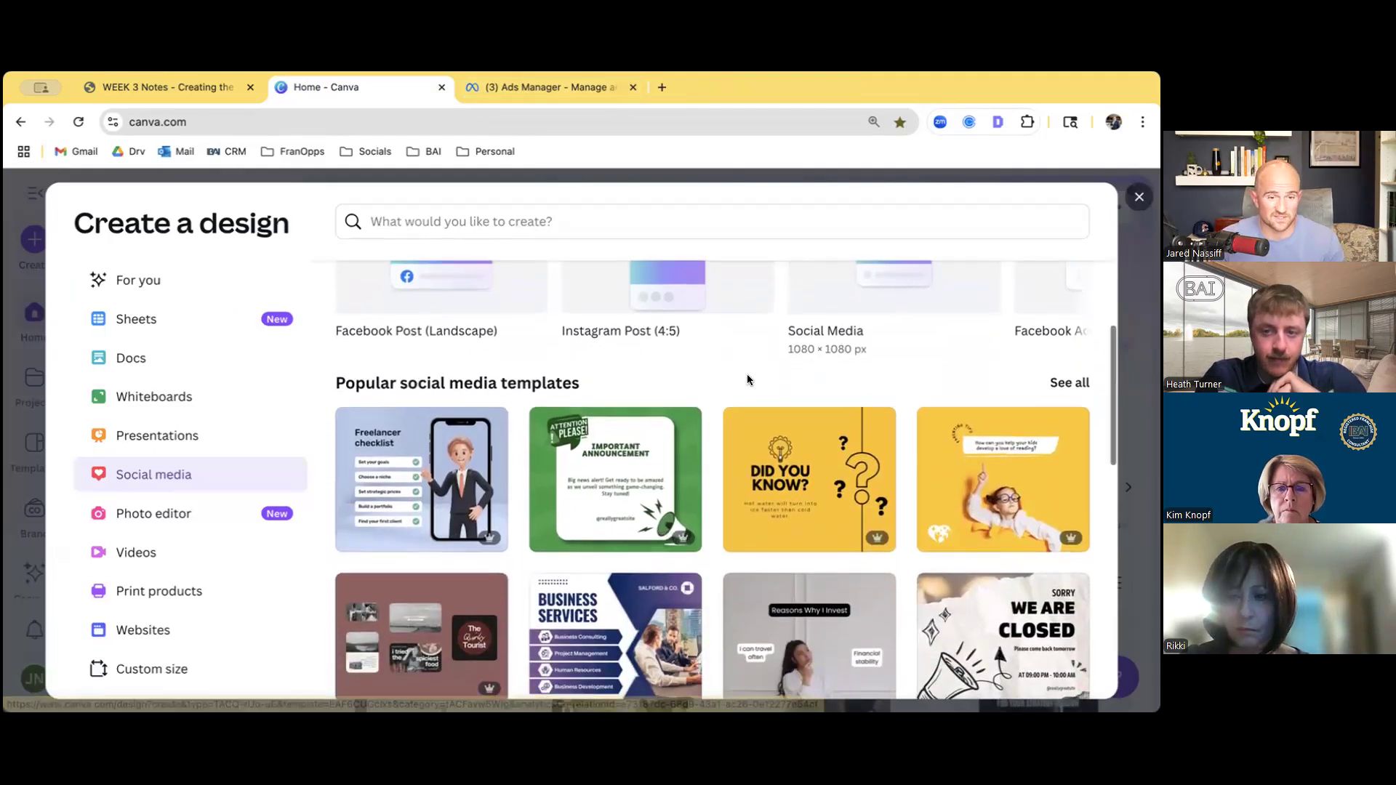
scroll(742, 380, down, 1)
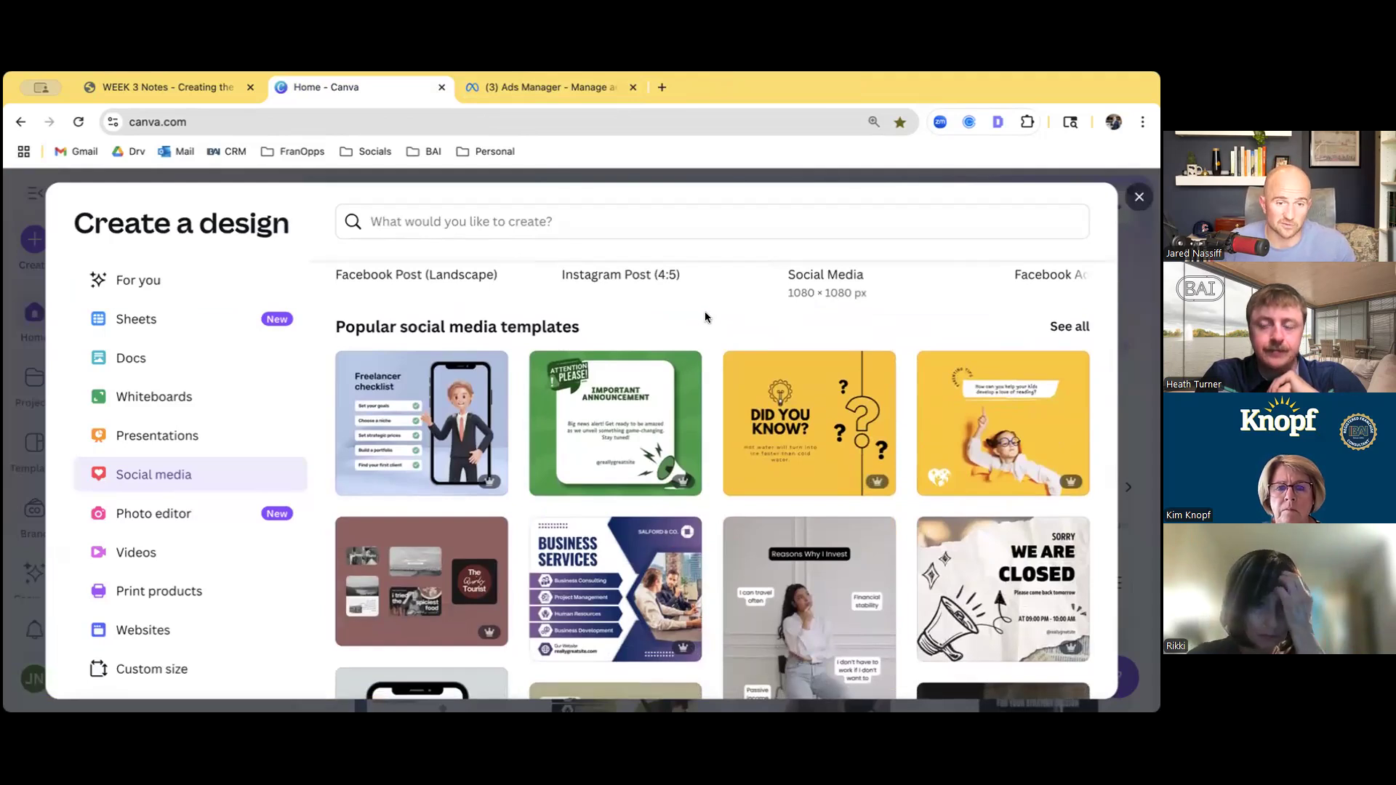
scroll(705, 312, down, 1)
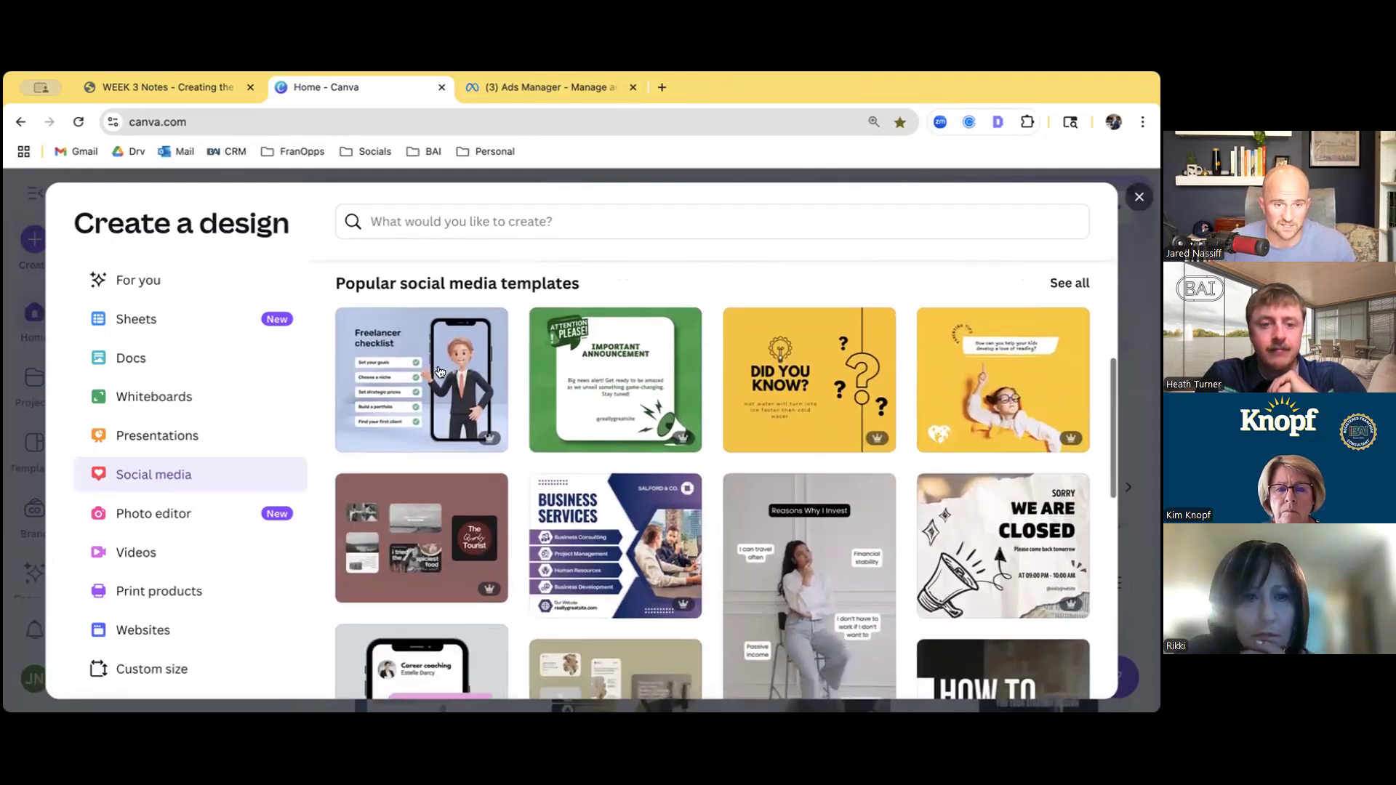
click(439, 372)
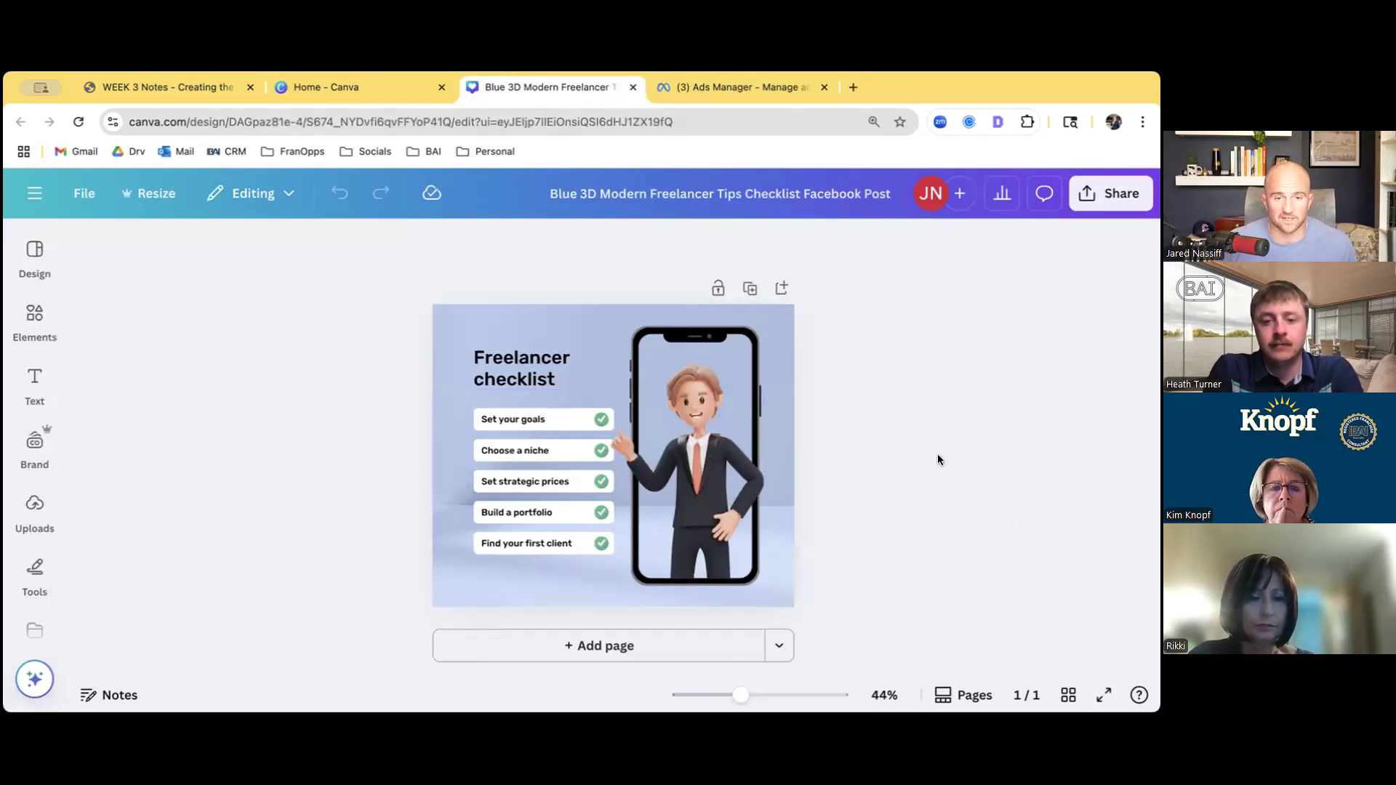
Replace the "Freelancer checklist" heading with "Find Your next Franchise Today"
click(498, 368)
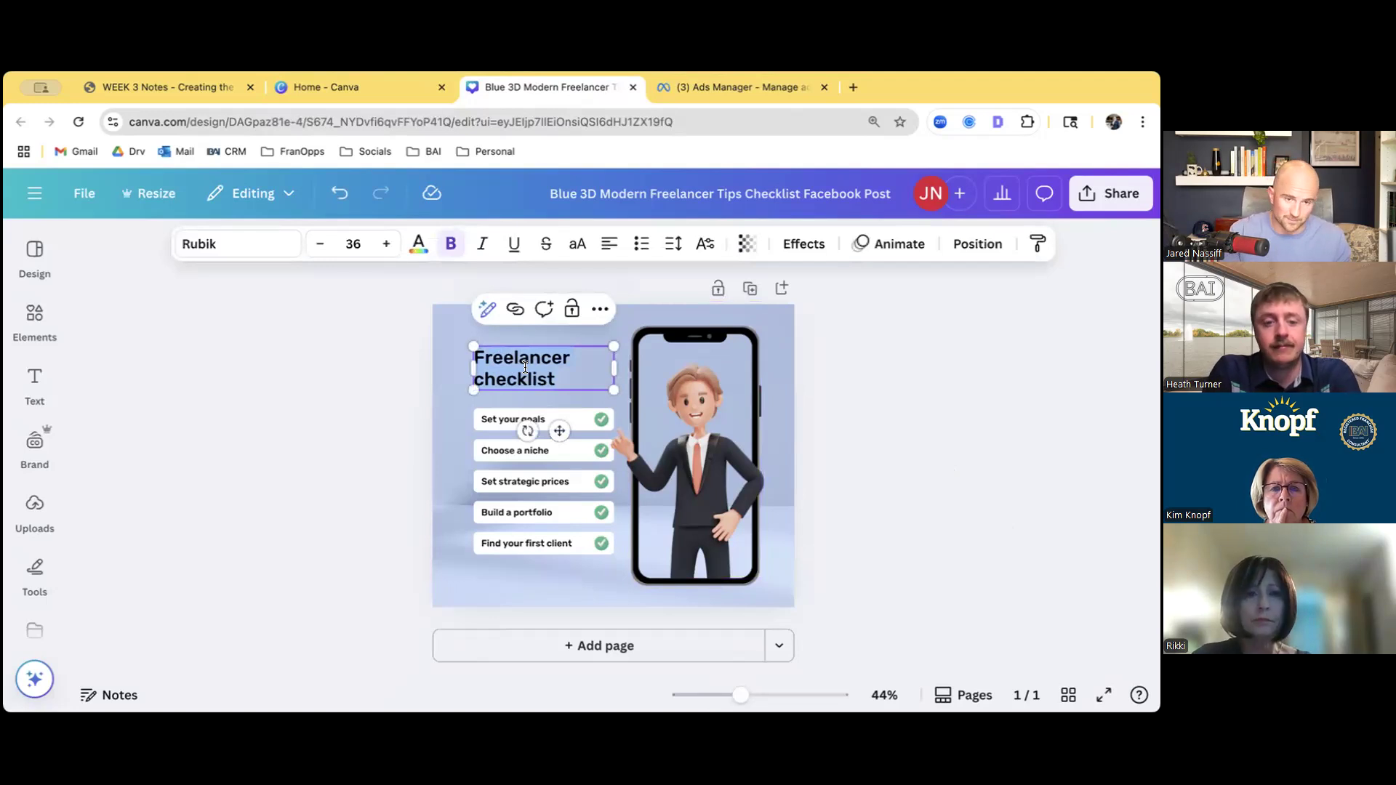
text(Find)
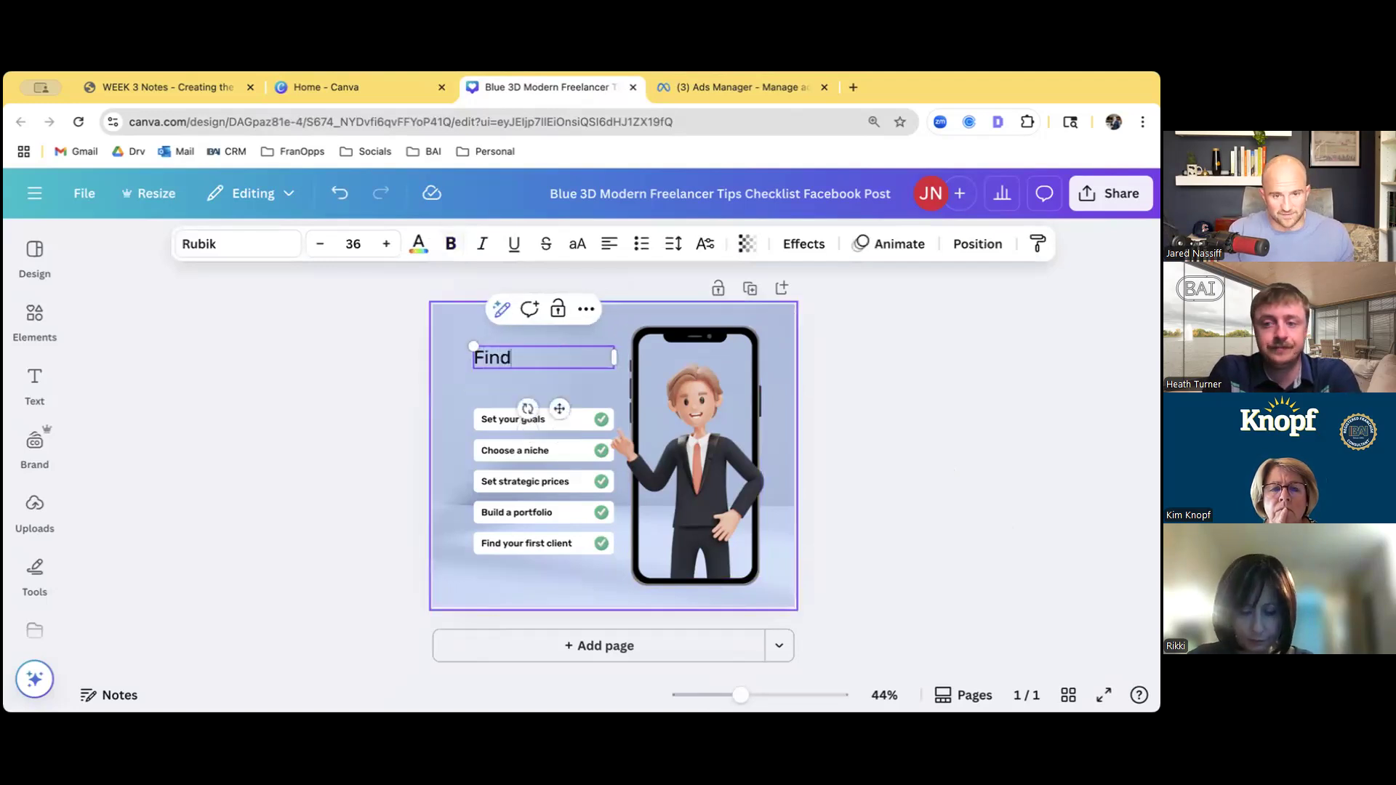
text( y)
key(BackSpace)
text(Y)
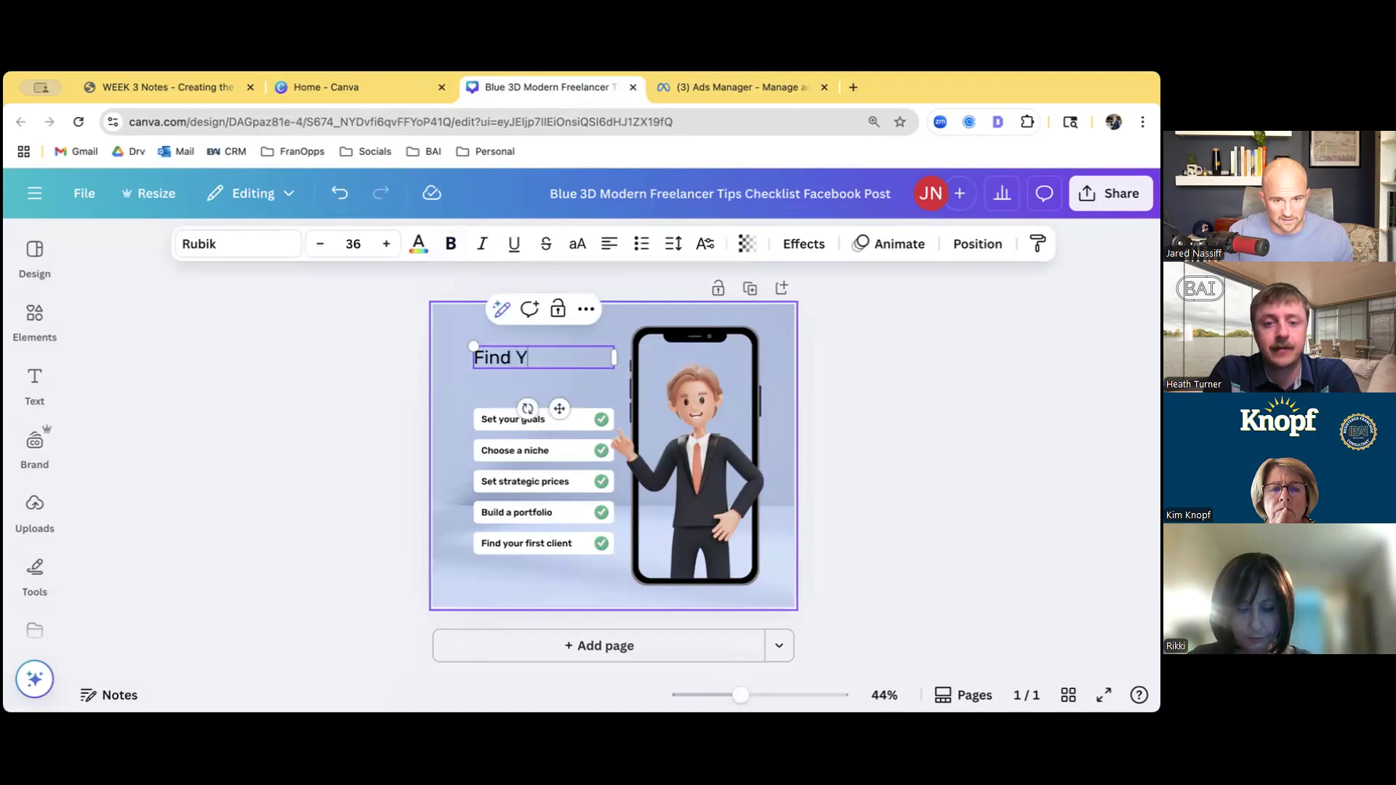
text(our next Franchise Today)
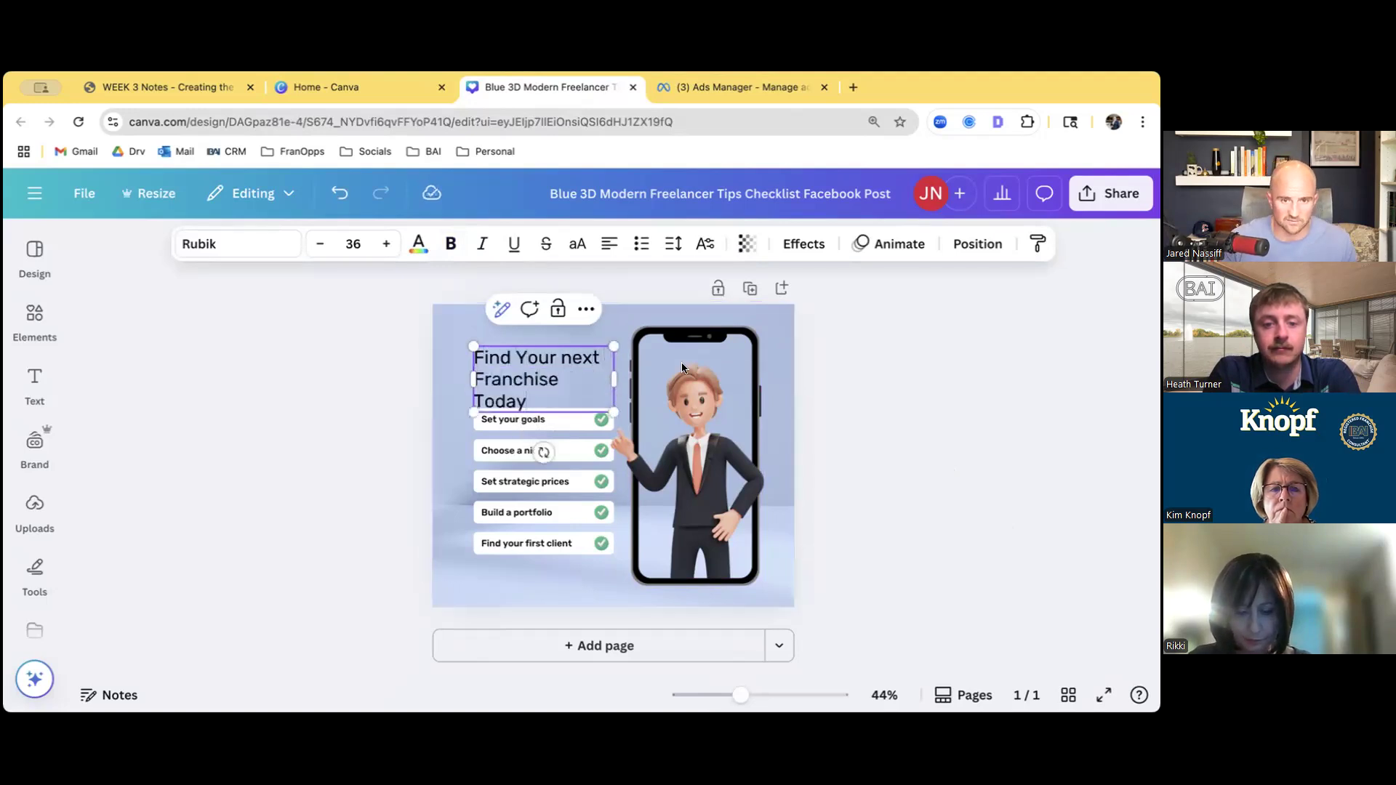
Widen the heading's text box slightly and replace its text with "Ready to Franchise Your Future?"
drag(614, 379, 630, 379)
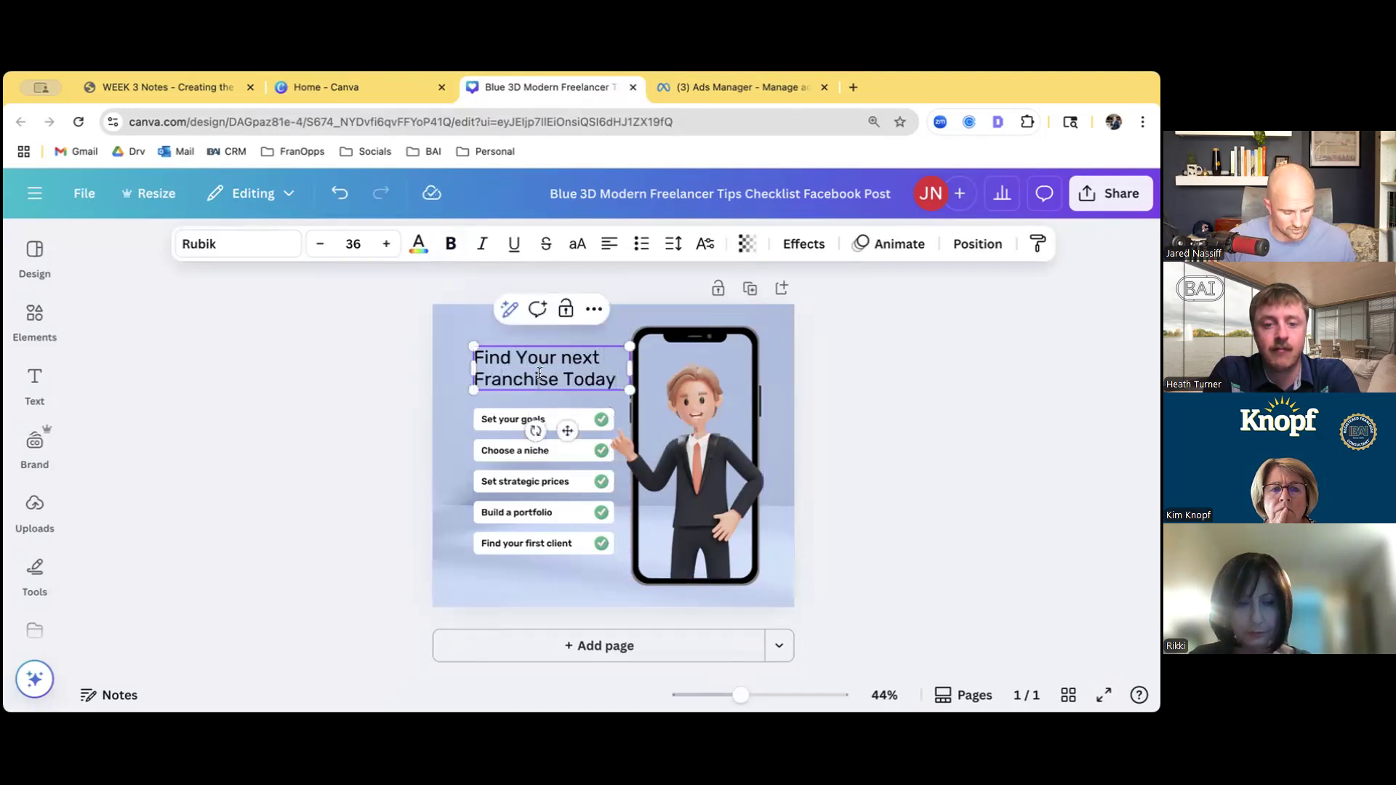
key(super+a)
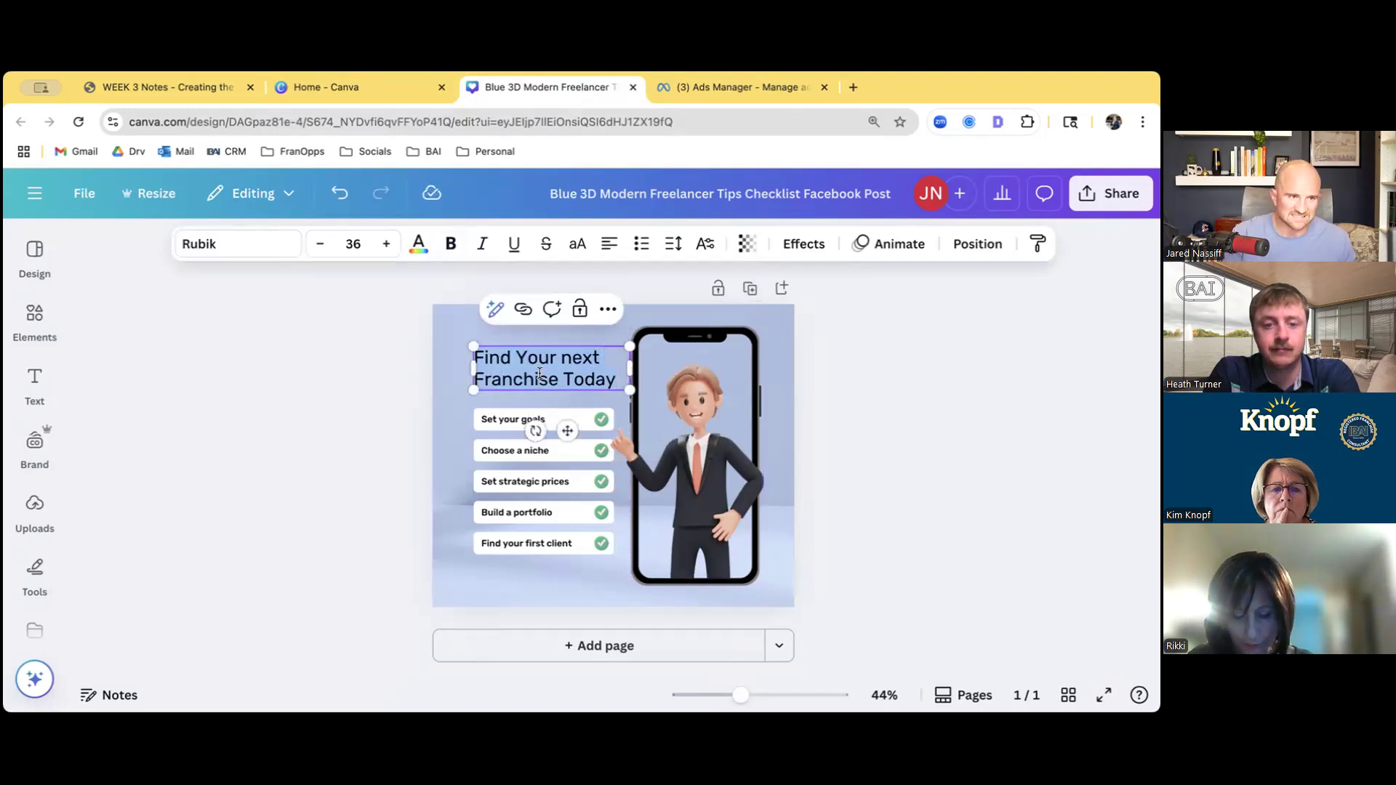
text(Ready to Franchise Your Future?)
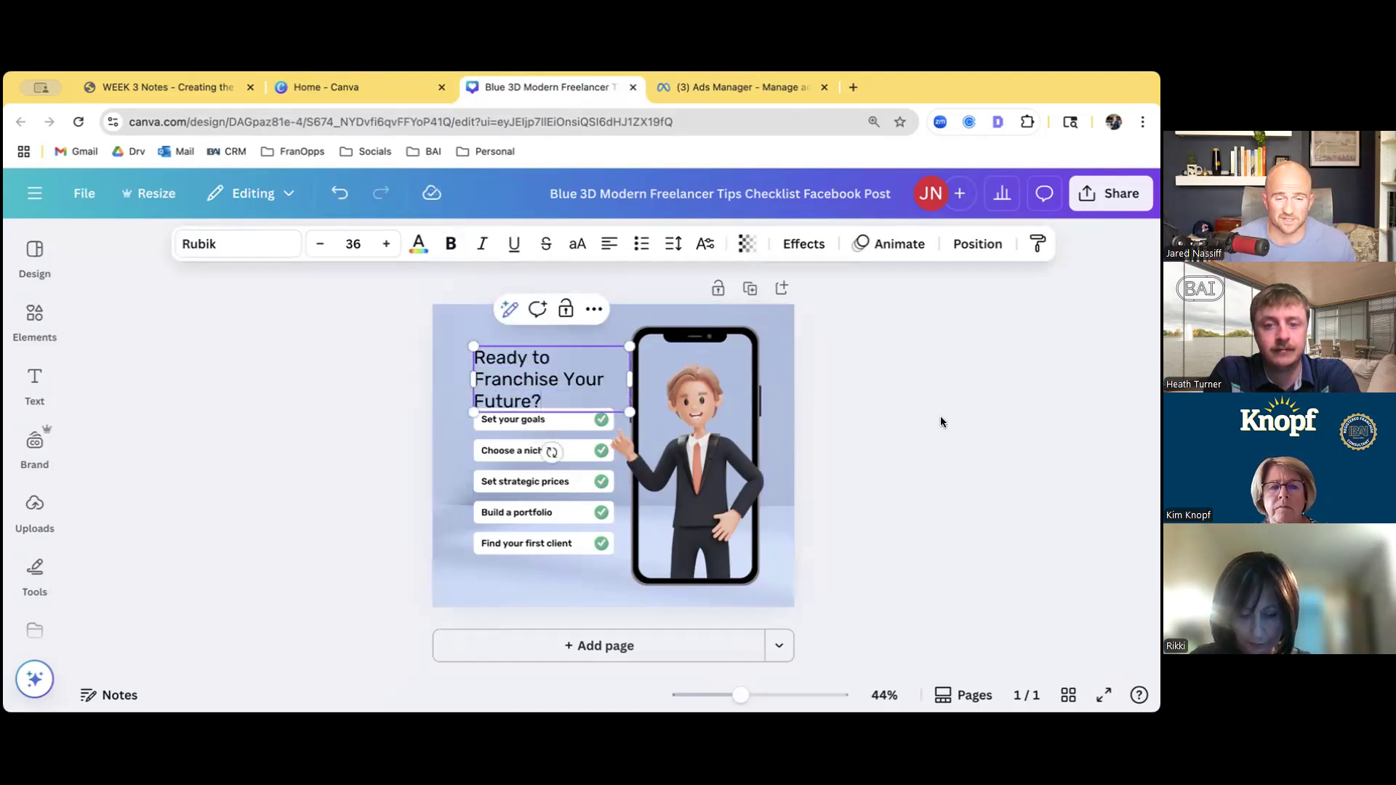
click(940, 417)
Move the heading slightly up, clear of the checklist items, and make its whole text bold
drag(549, 392, 539, 380)
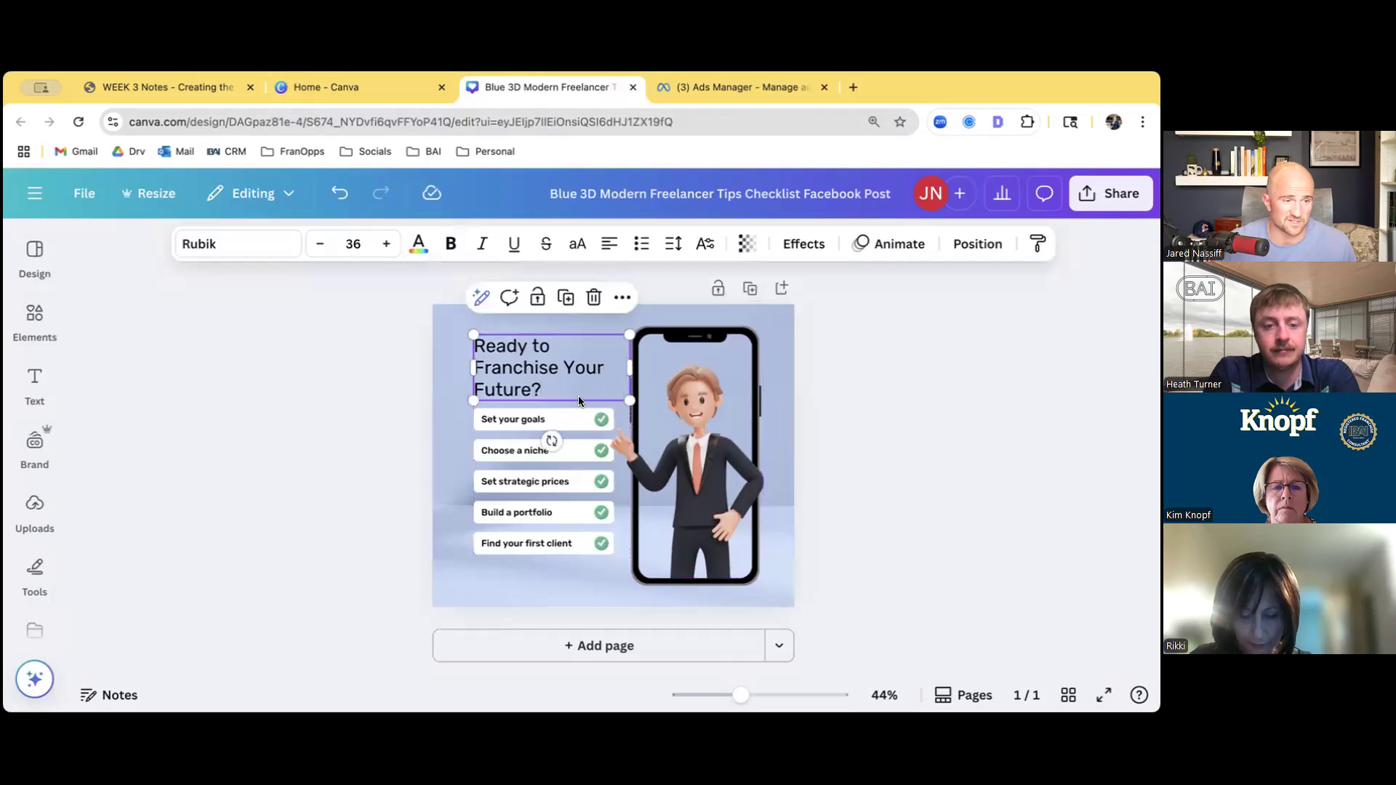
click(525, 375)
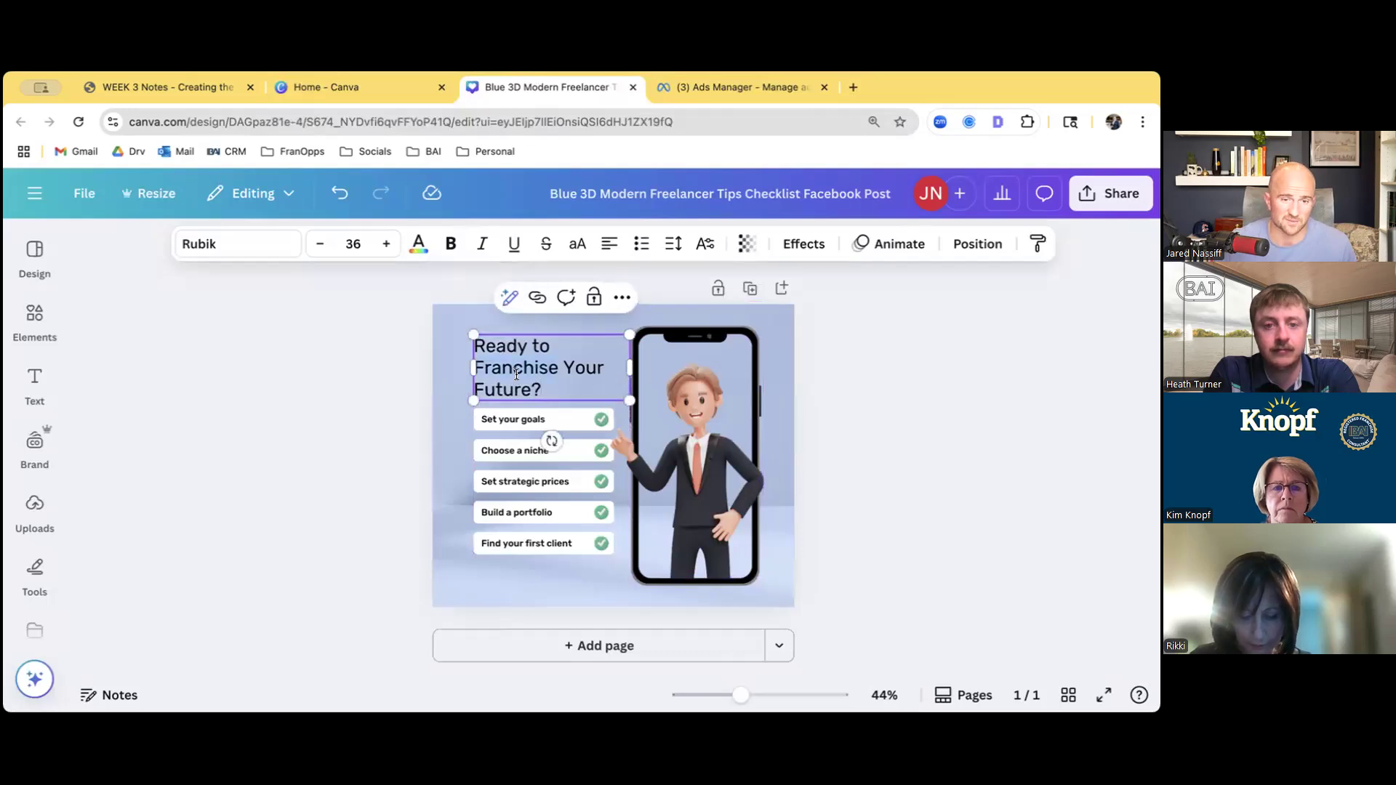
triple_click(525, 376)
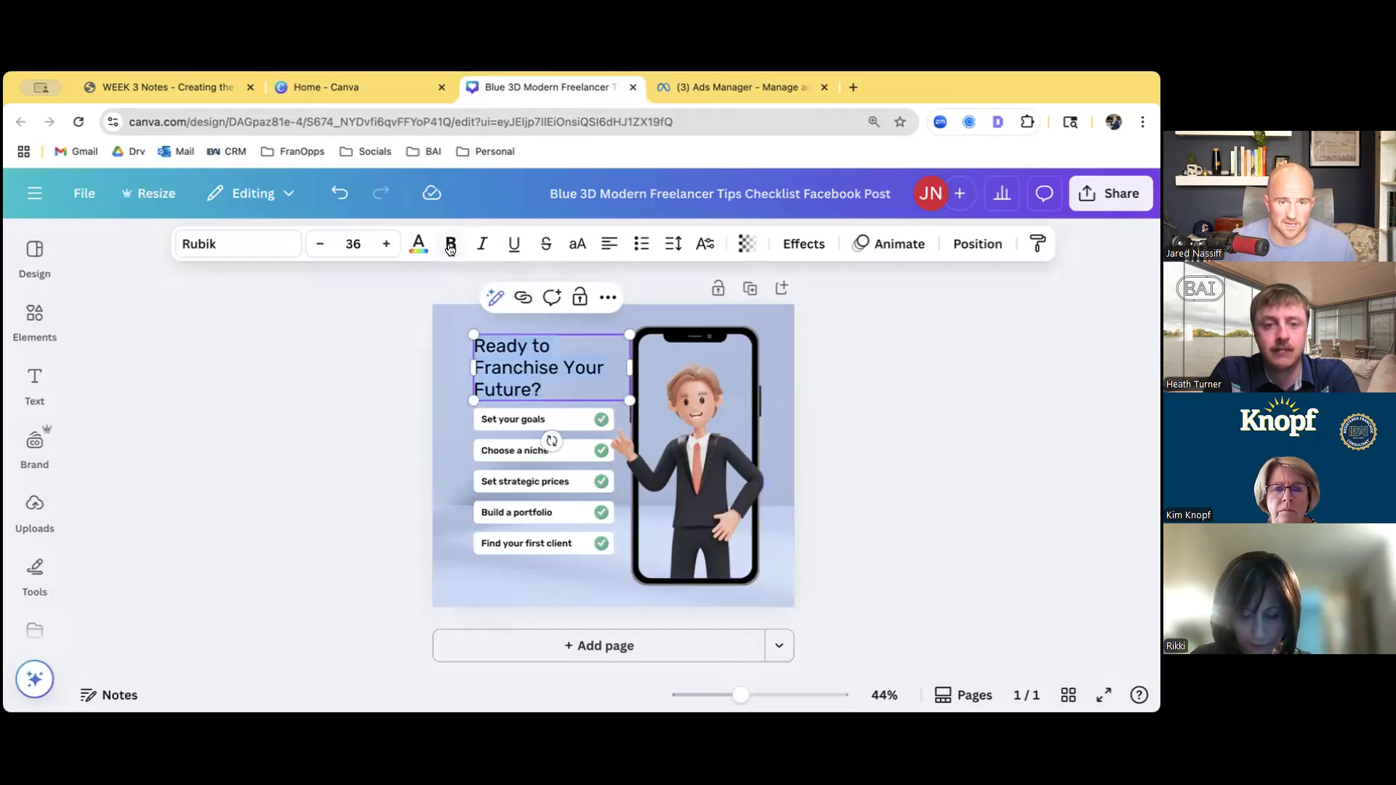
click(451, 244)
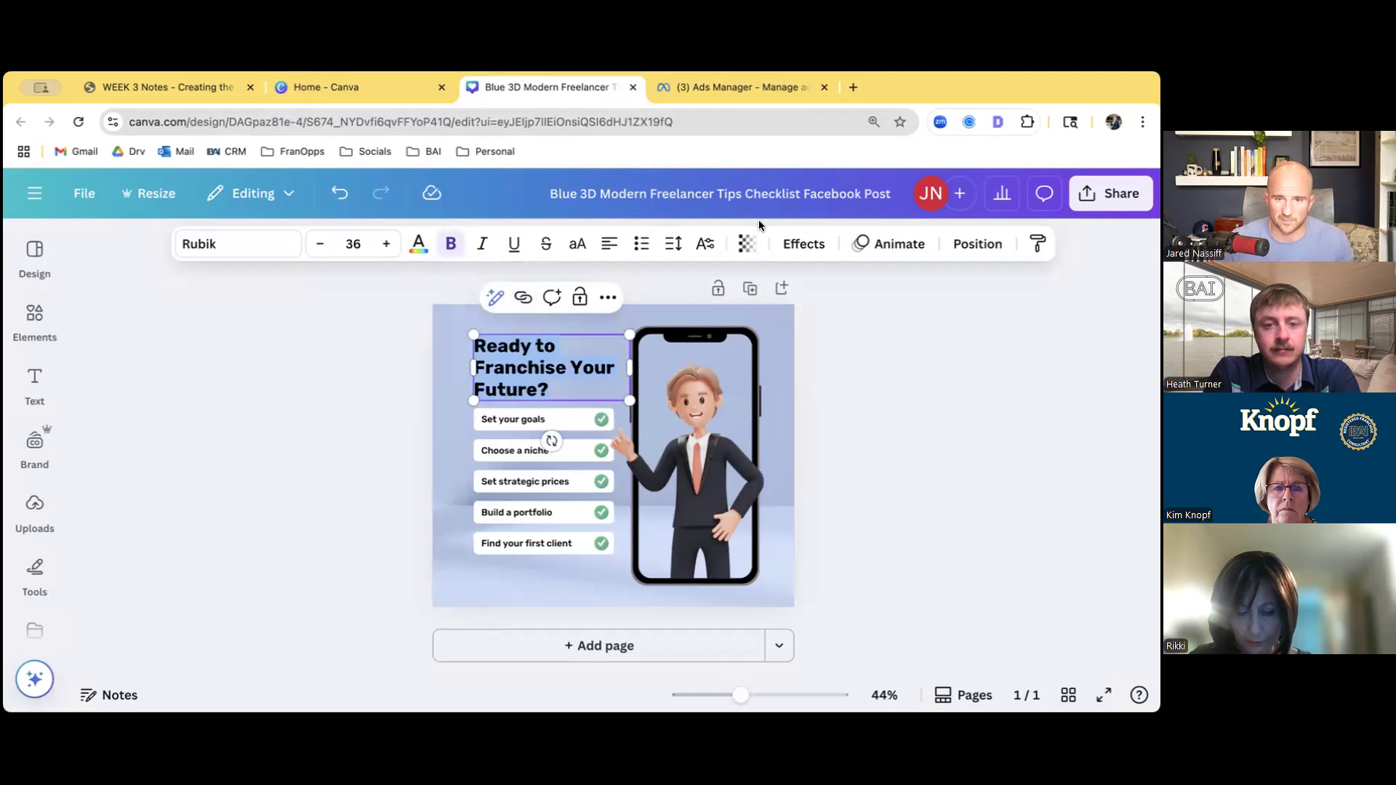
Try the Lift and Neon text effects on the heading
click(803, 243)
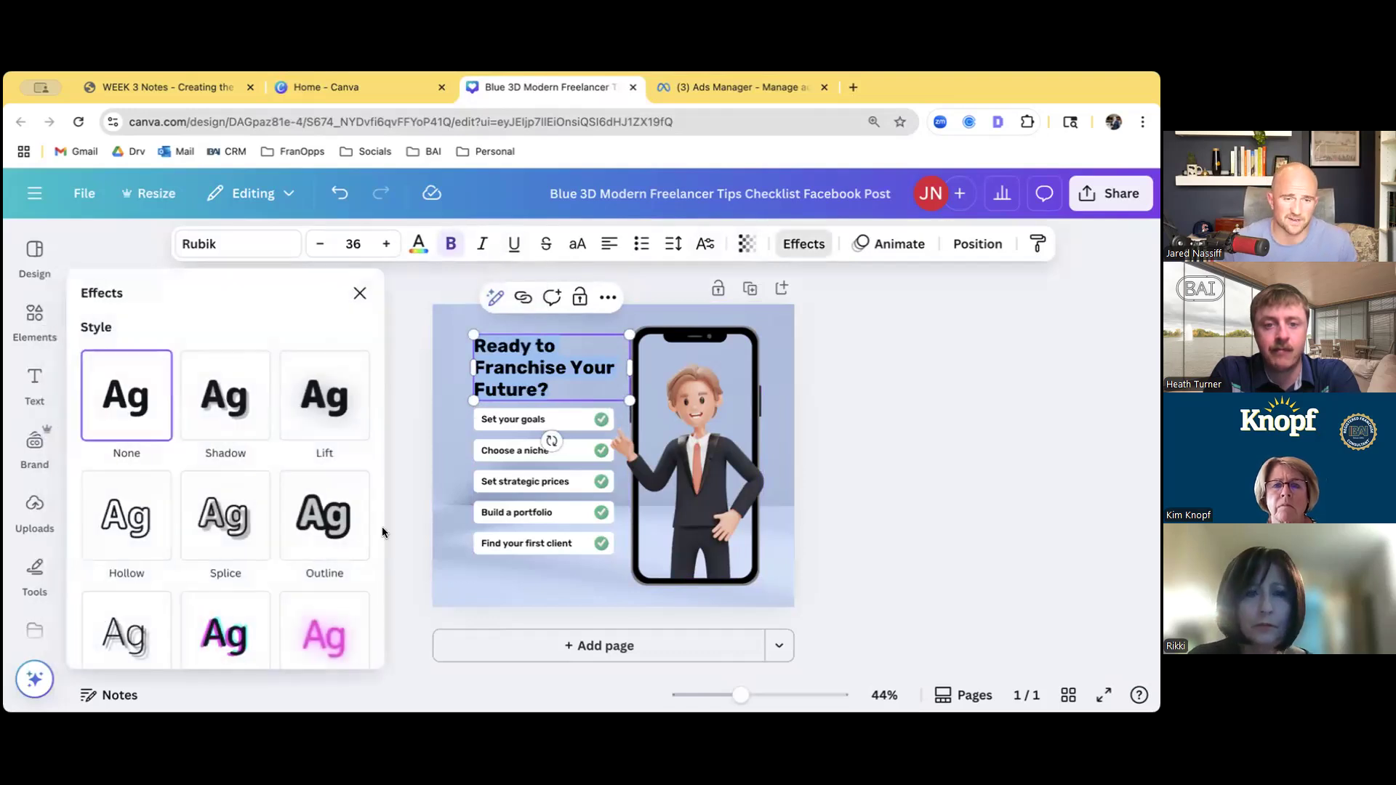
scroll(269, 466, down, 1)
click(224, 607)
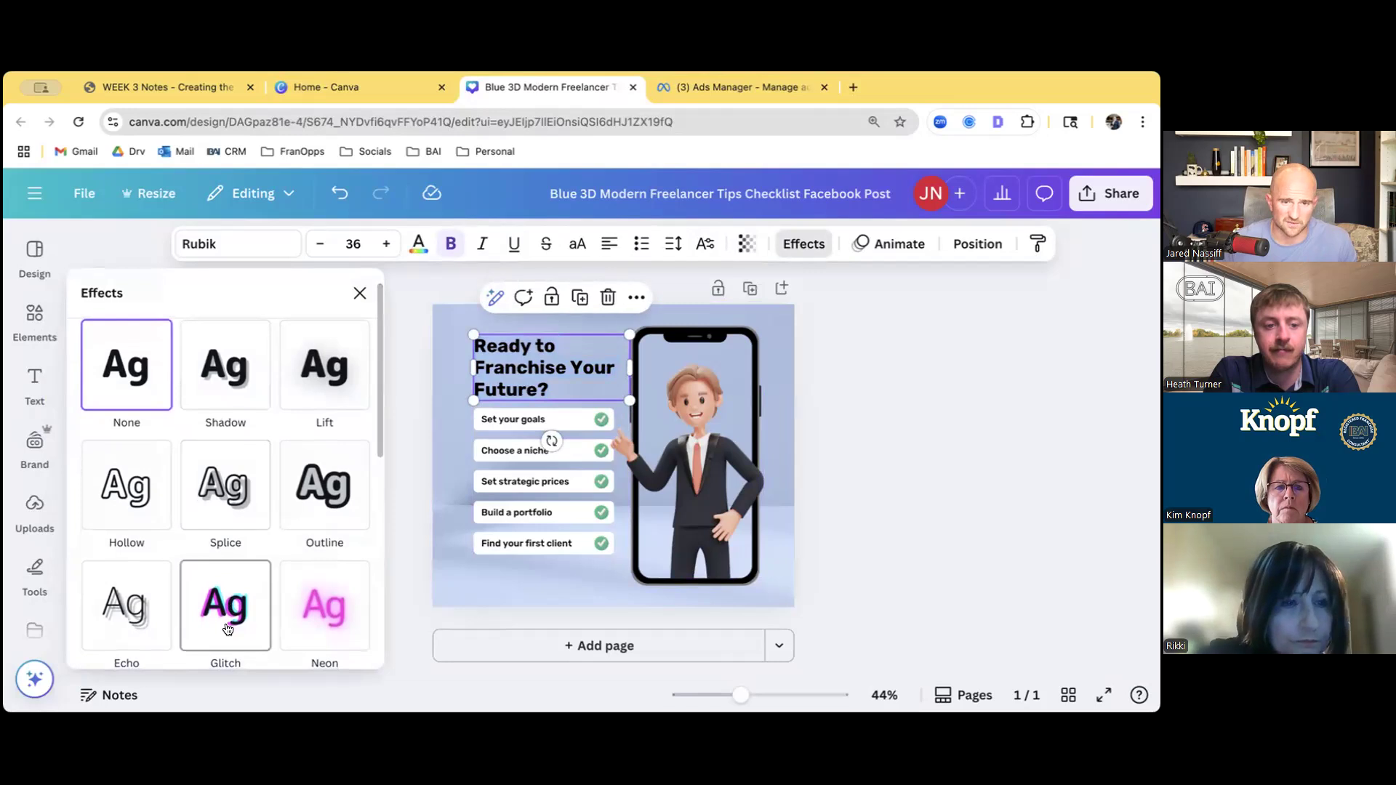
click(320, 392)
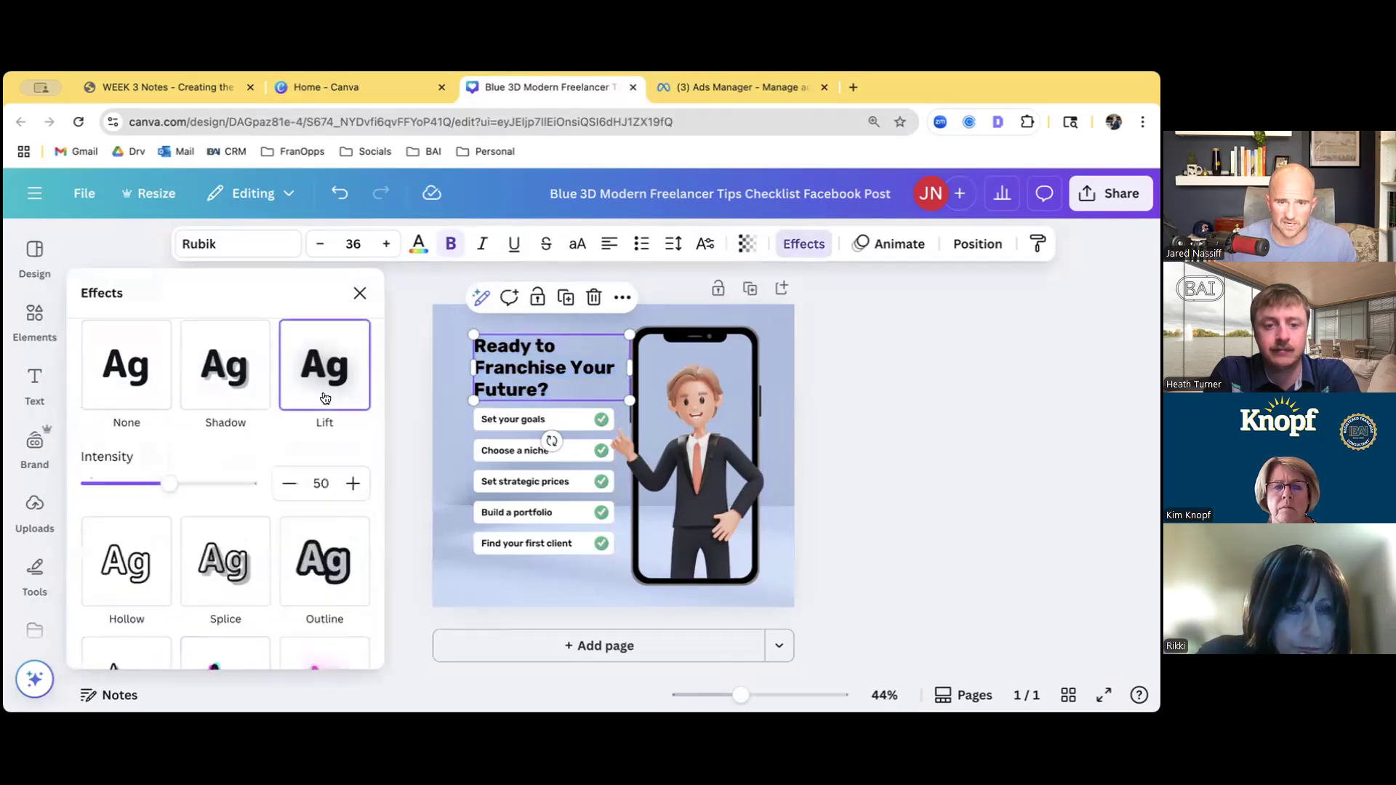
scroll(314, 494, down, 1)
click(322, 611)
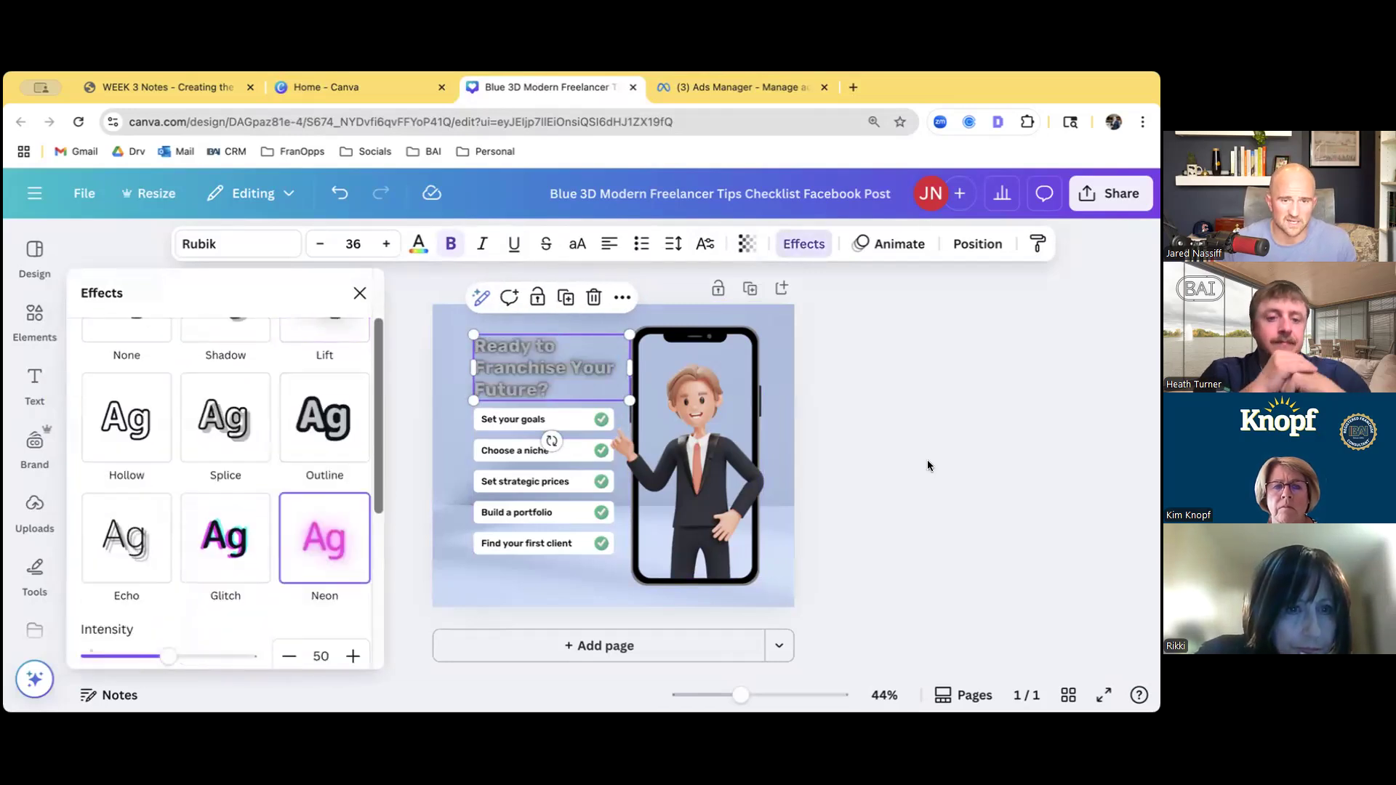
Set the intensity of the heading's Neon effect to 100
click(886, 430)
click(804, 244)
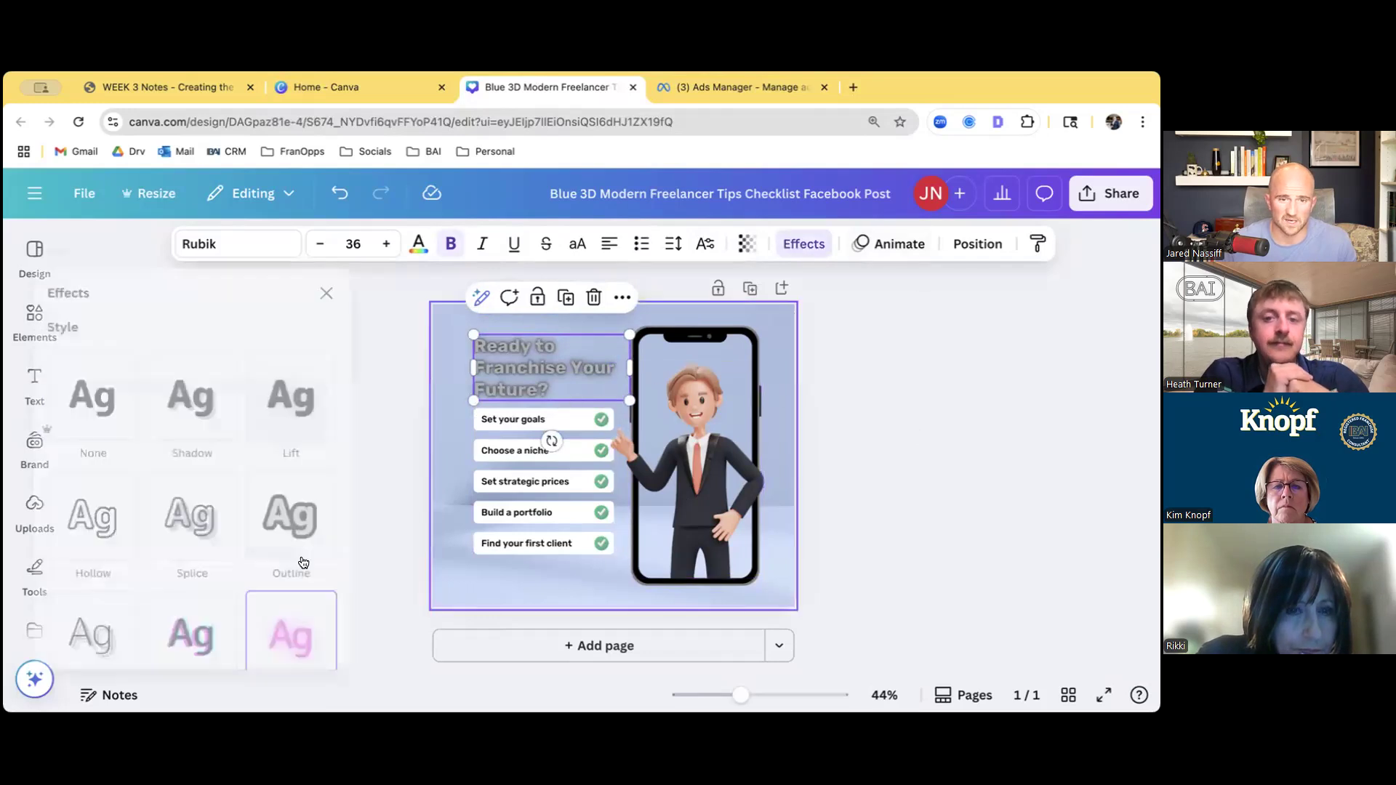
drag(168, 622, 251, 622)
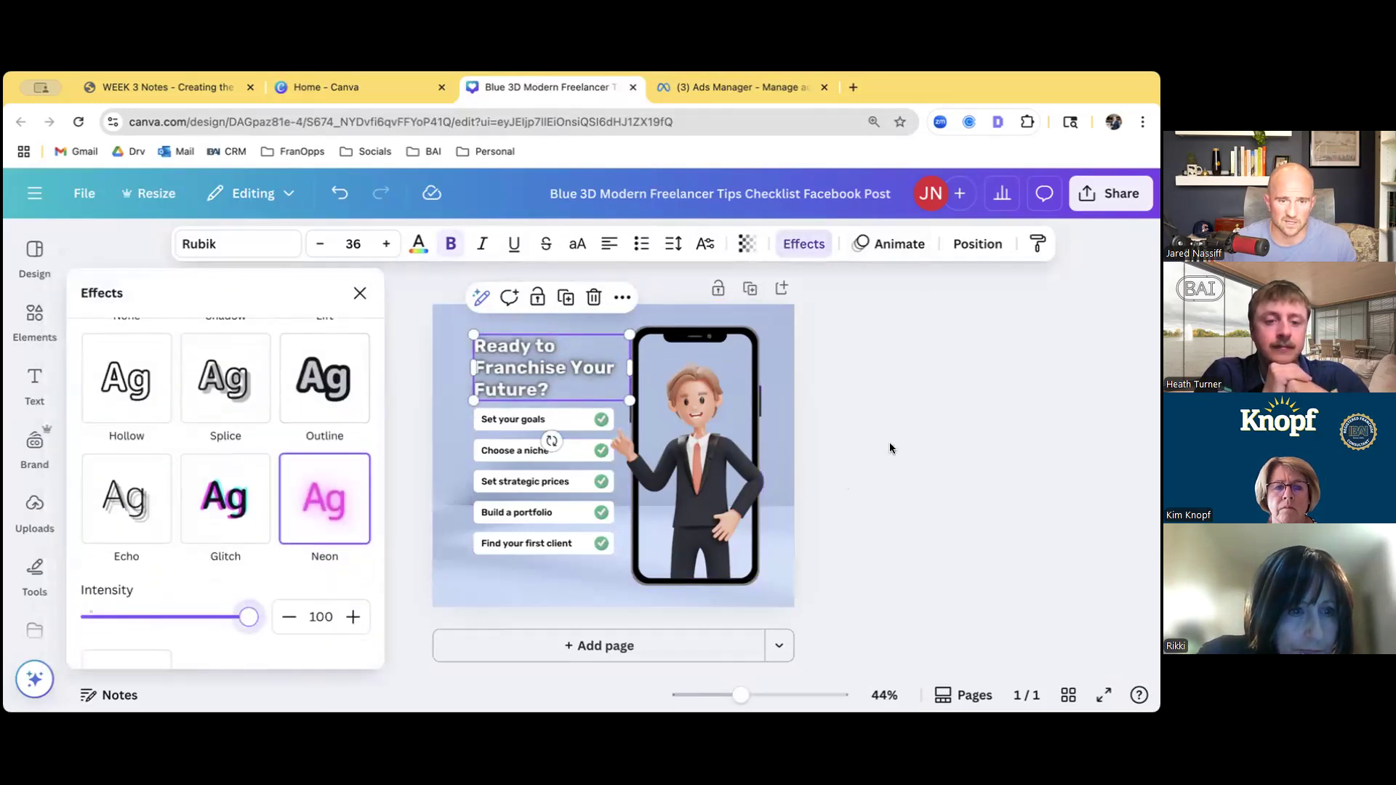
click(962, 402)
click(962, 405)
Move the heading a little higher on the page and set its text effect to None
drag(516, 371, 516, 360)
click(804, 244)
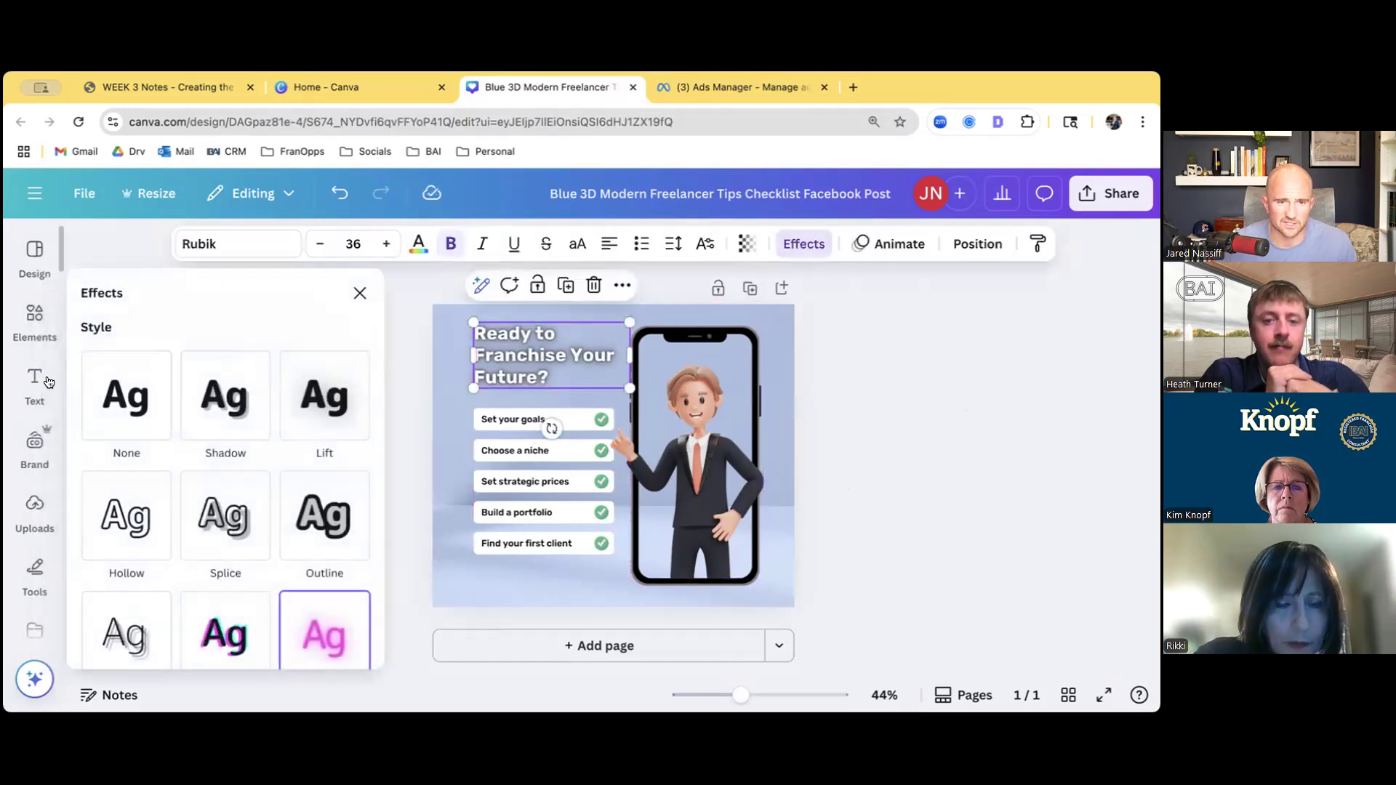
click(108, 405)
Set the heading's font size to 38
click(383, 254)
click(384, 257)
click(1066, 429)
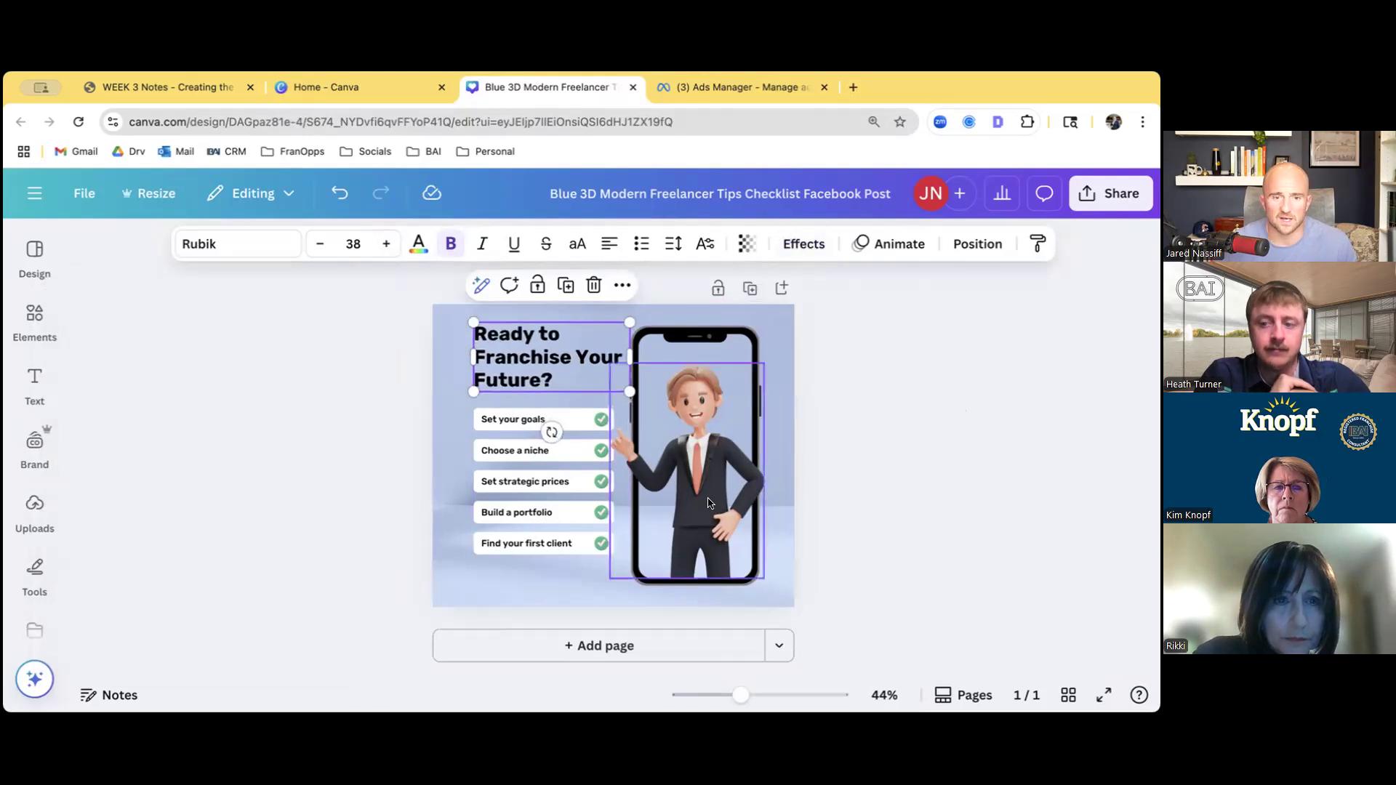
Replace the first two checklist items with "Be Your Own Boss" and "Build Generational Wealth"
double_click(496, 421)
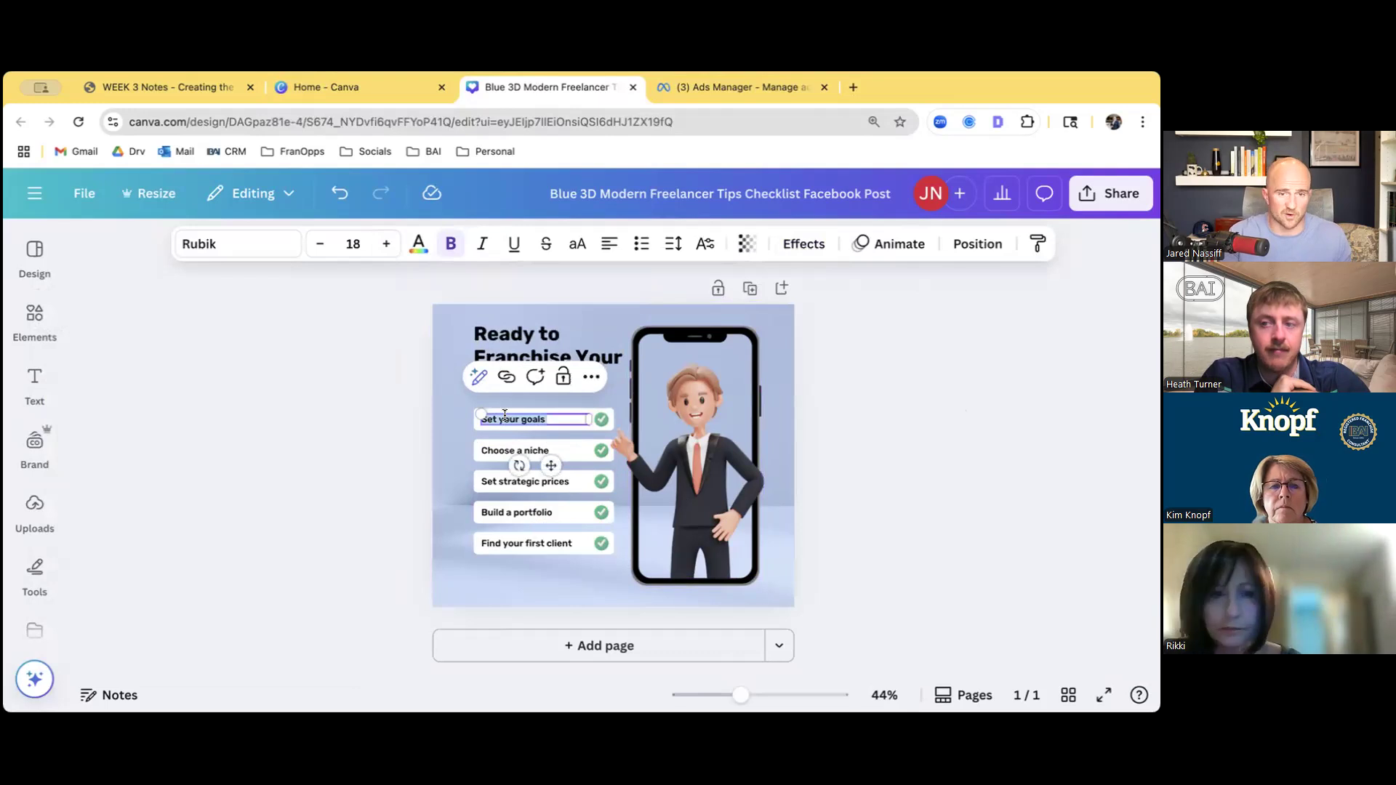
text(Se)
text( Your Own)
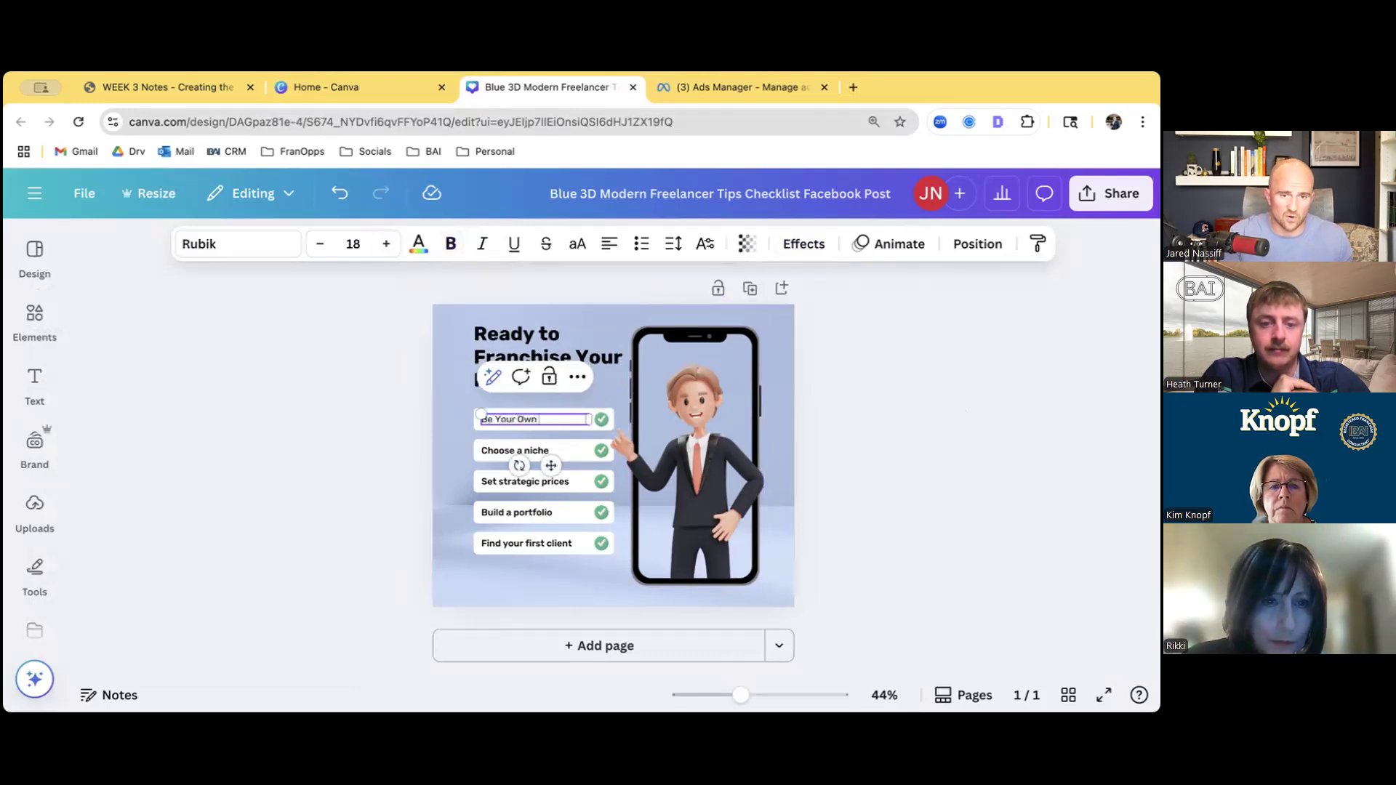
text( Boss)
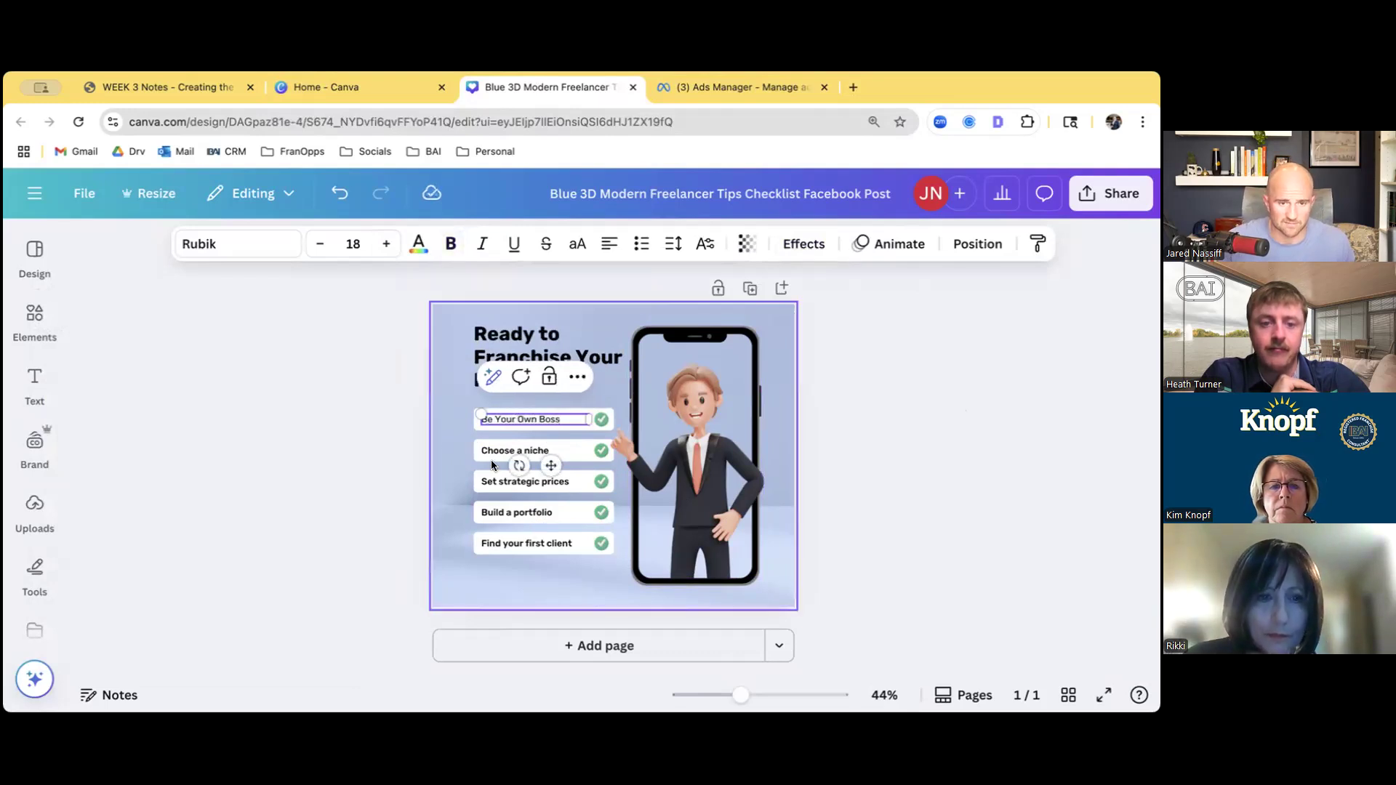
double_click(496, 451)
text(Build Generational)
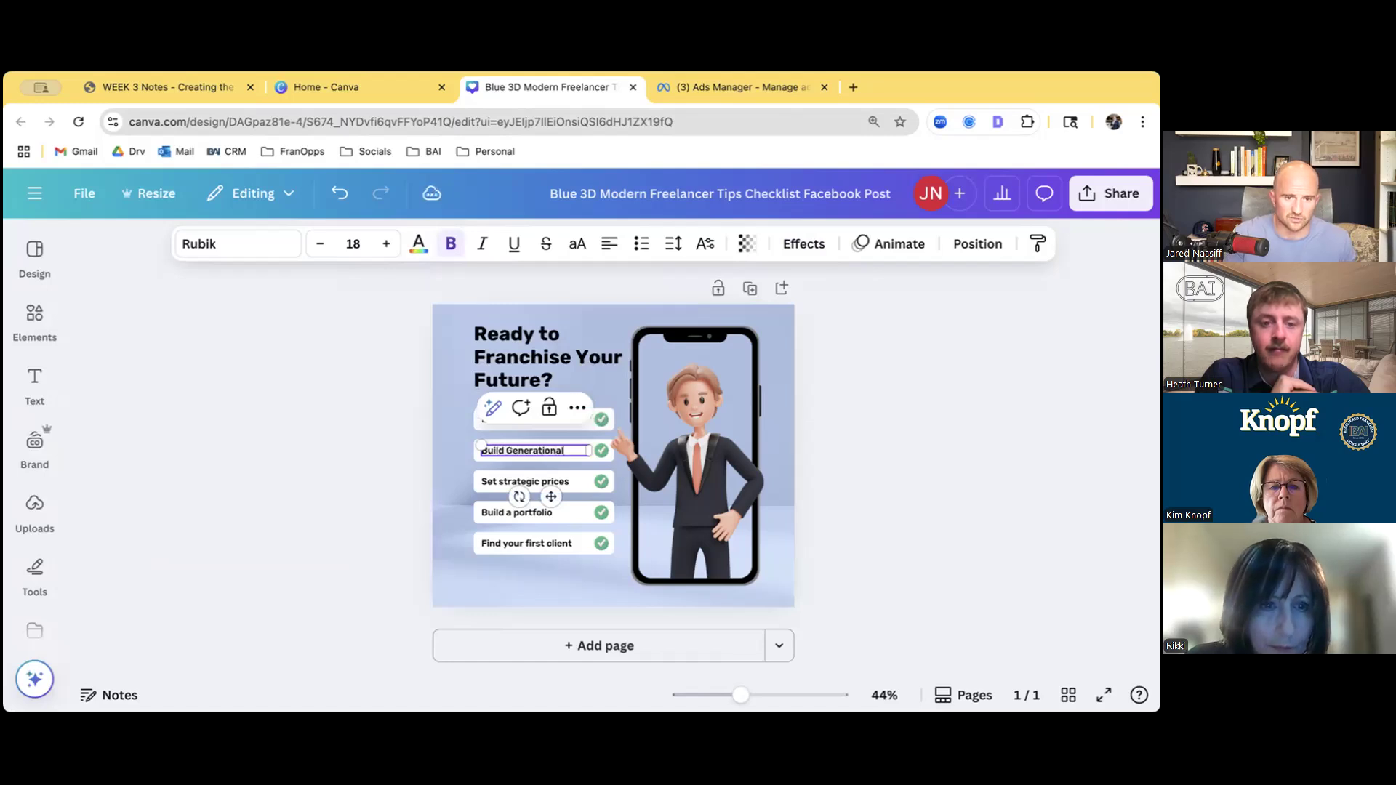
text( Wealth)
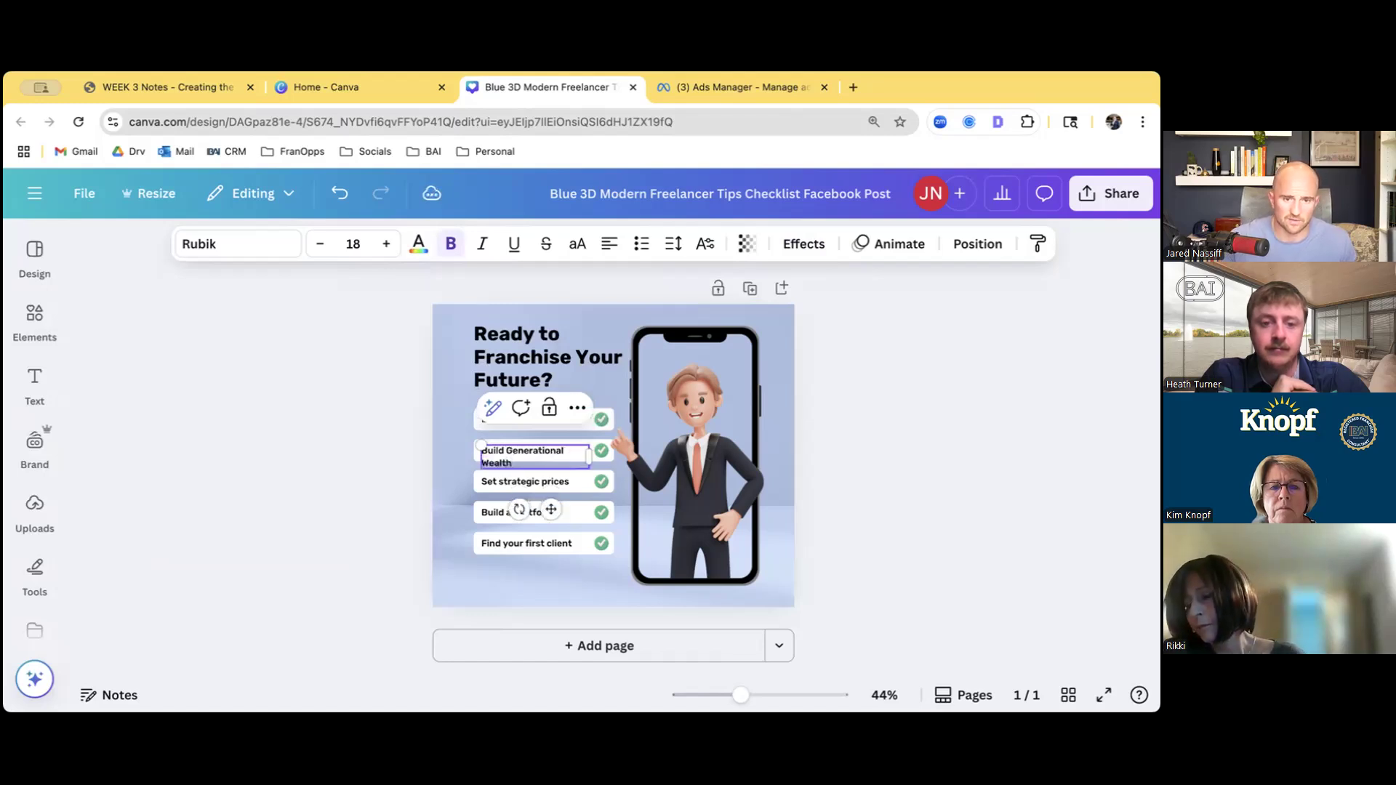
Replace the last three checklist items with "Financial Freedom", "Build a Legacy" and "Be At Your Kids events"
double_click(515, 481)
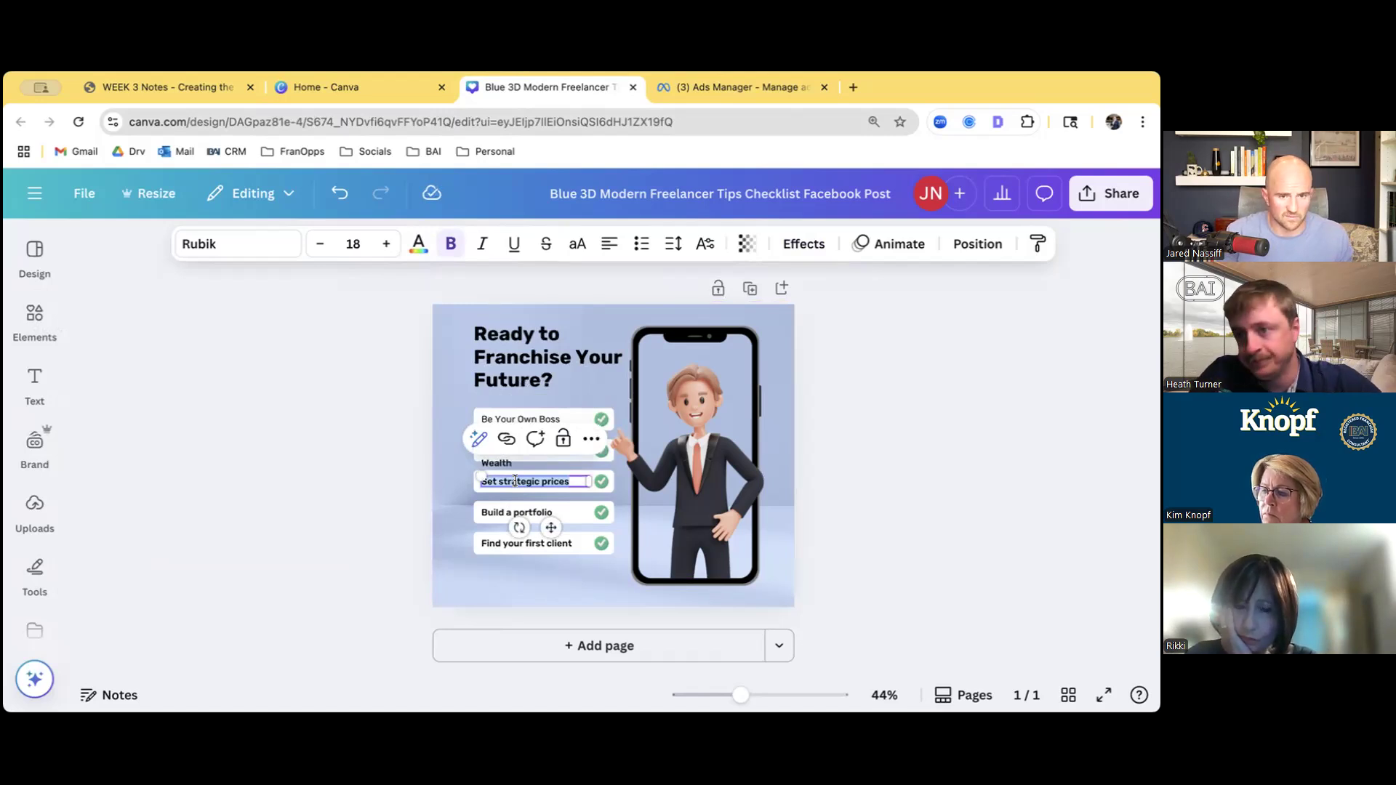
text(Financial Freedom)
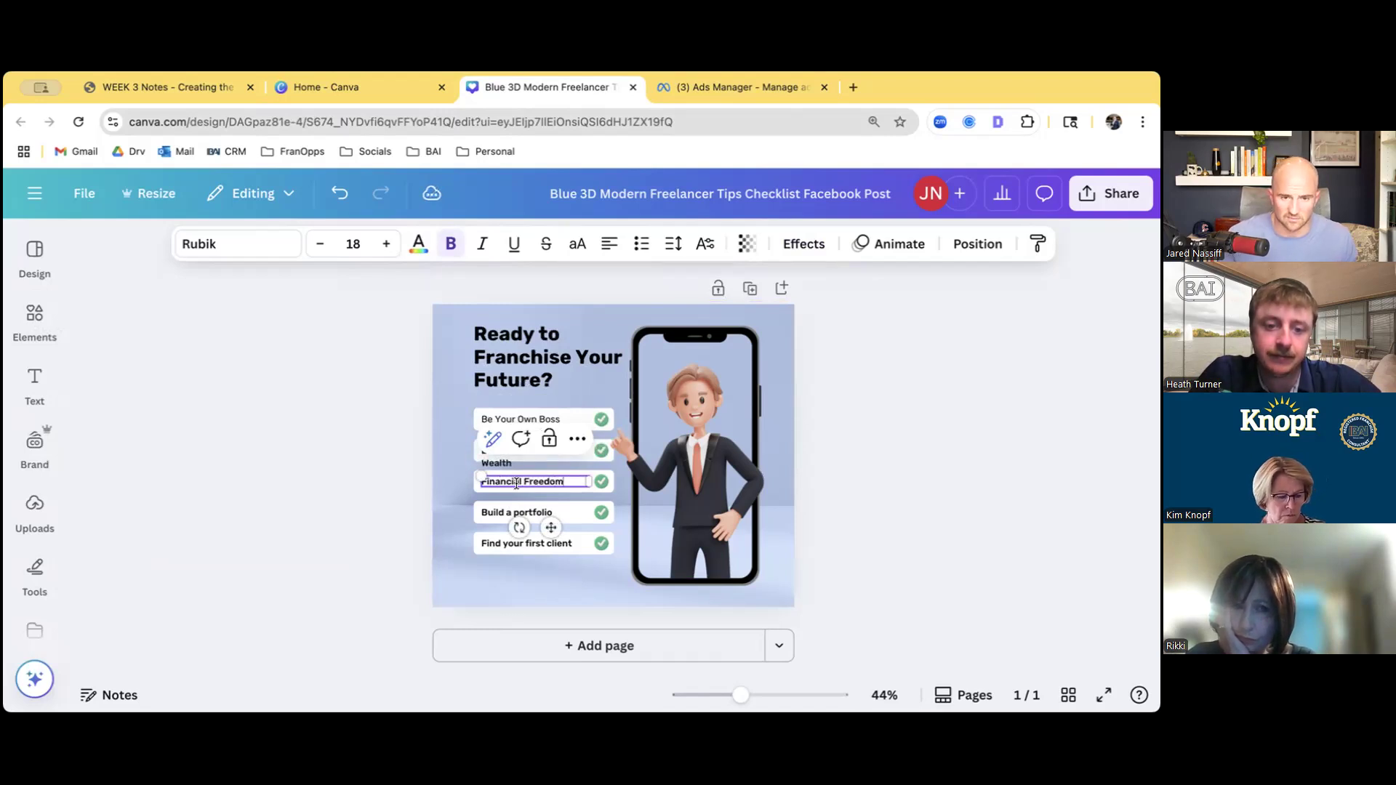
double_click(496, 514)
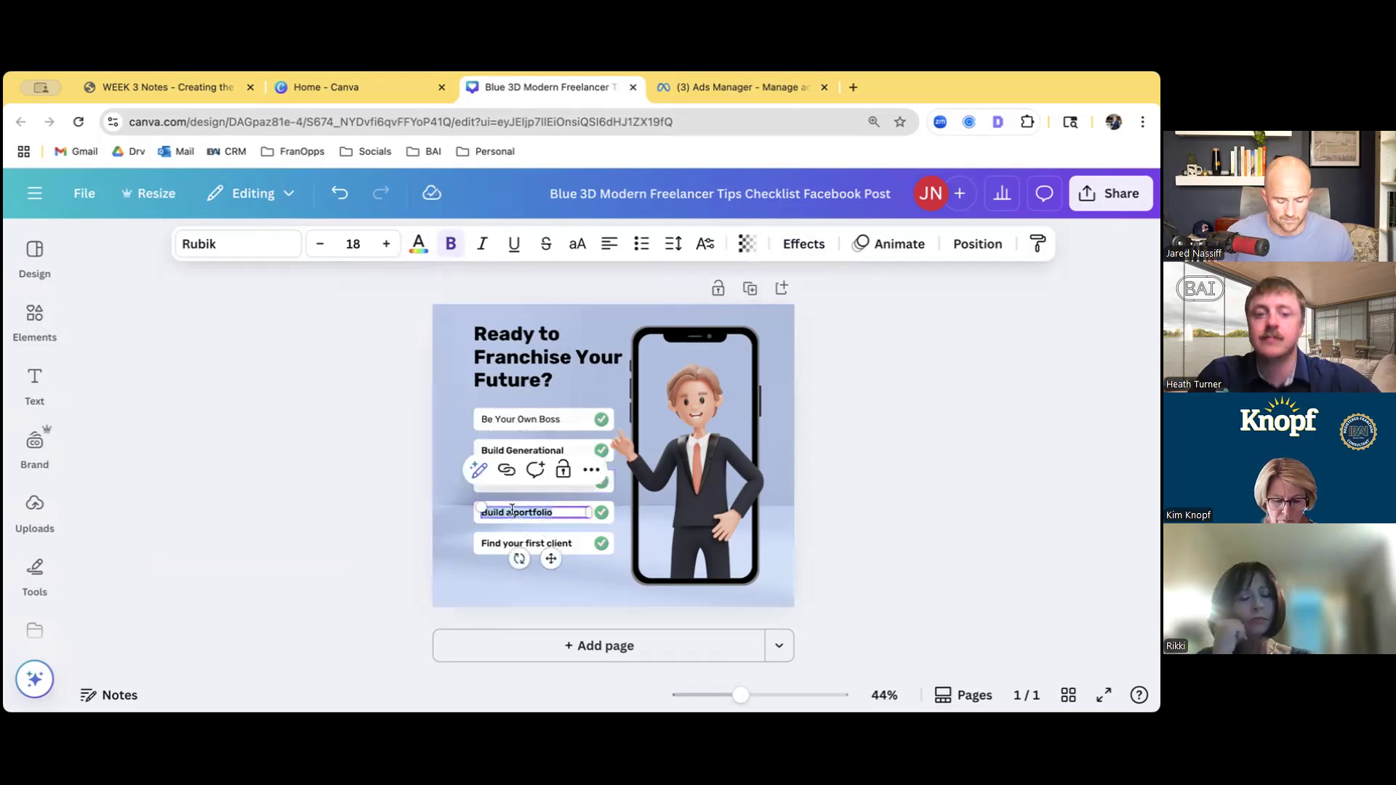
text(Build a Legacy)
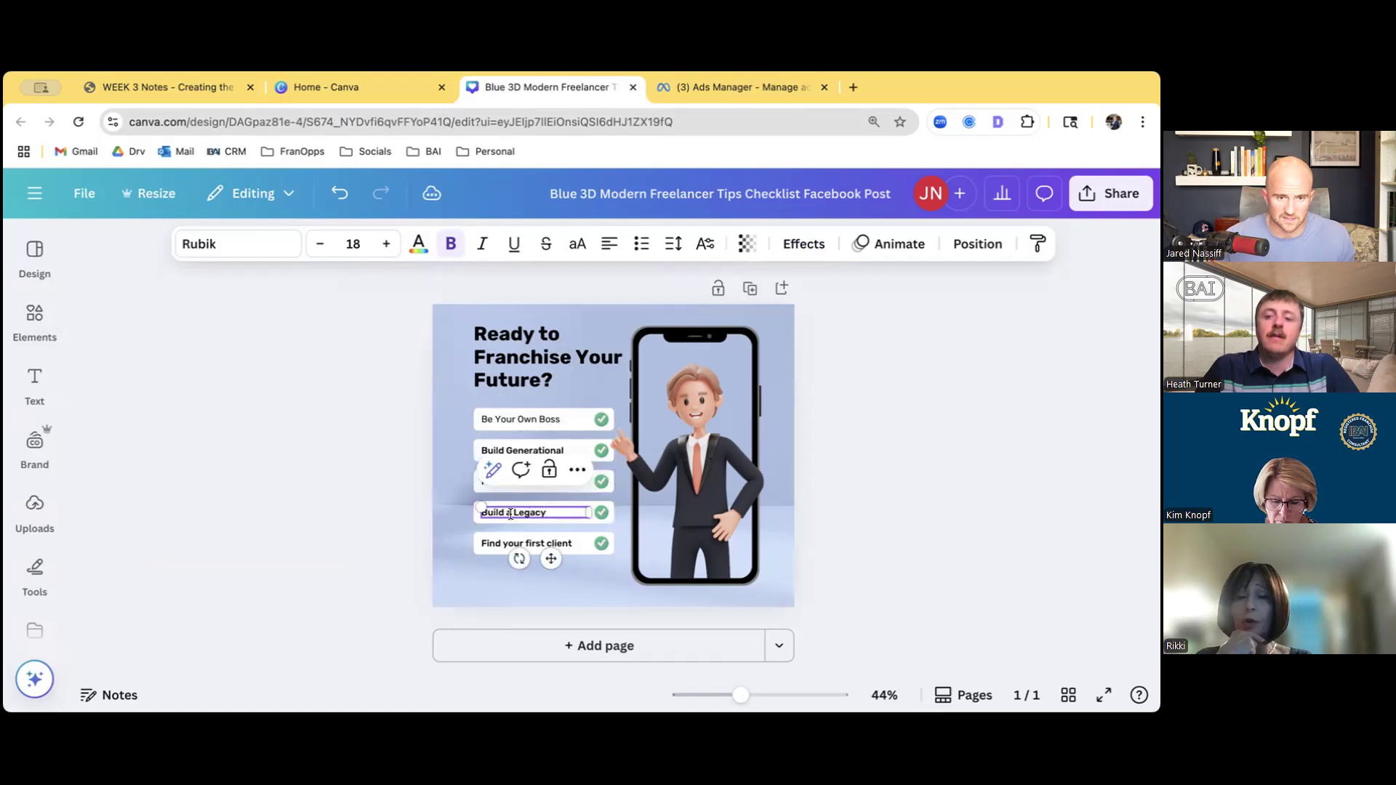
double_click(489, 543)
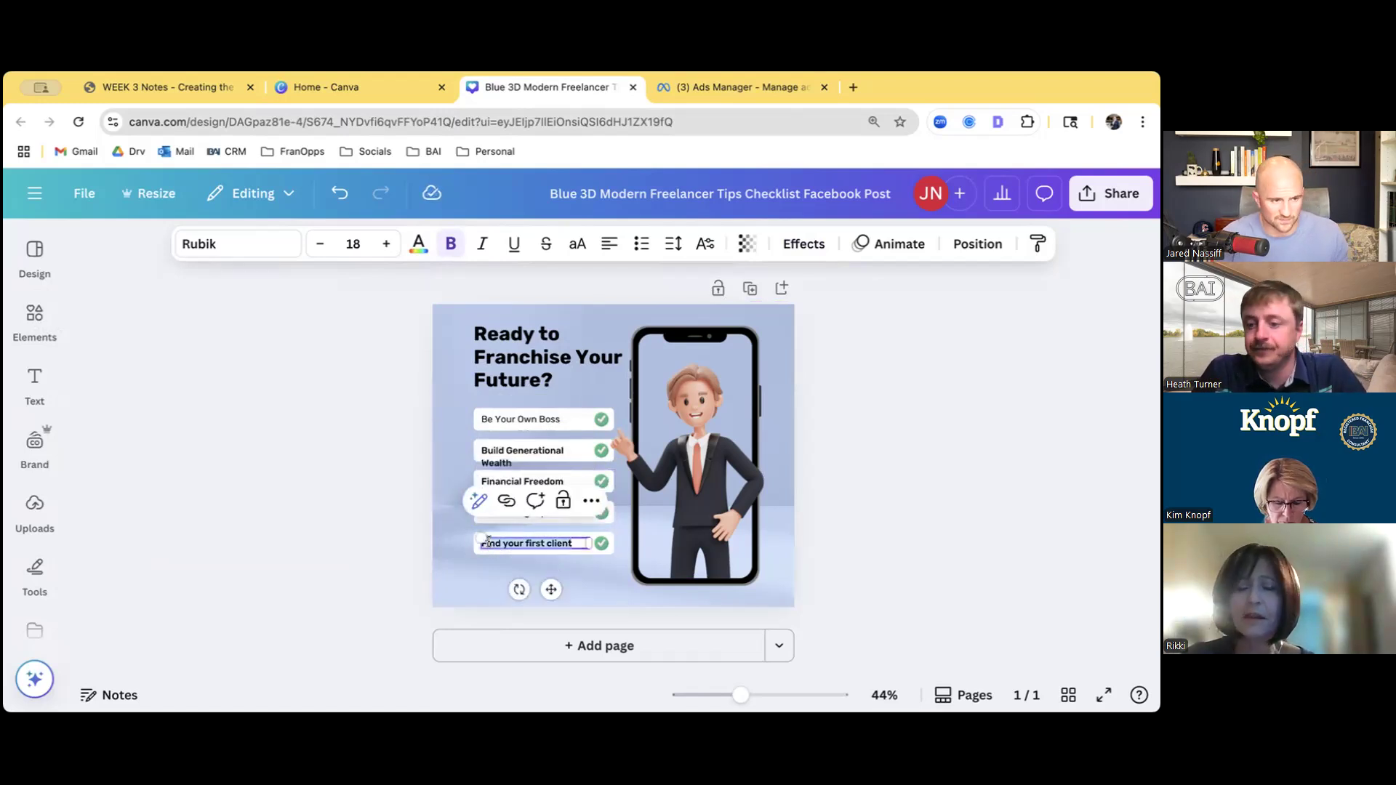
text(Be)
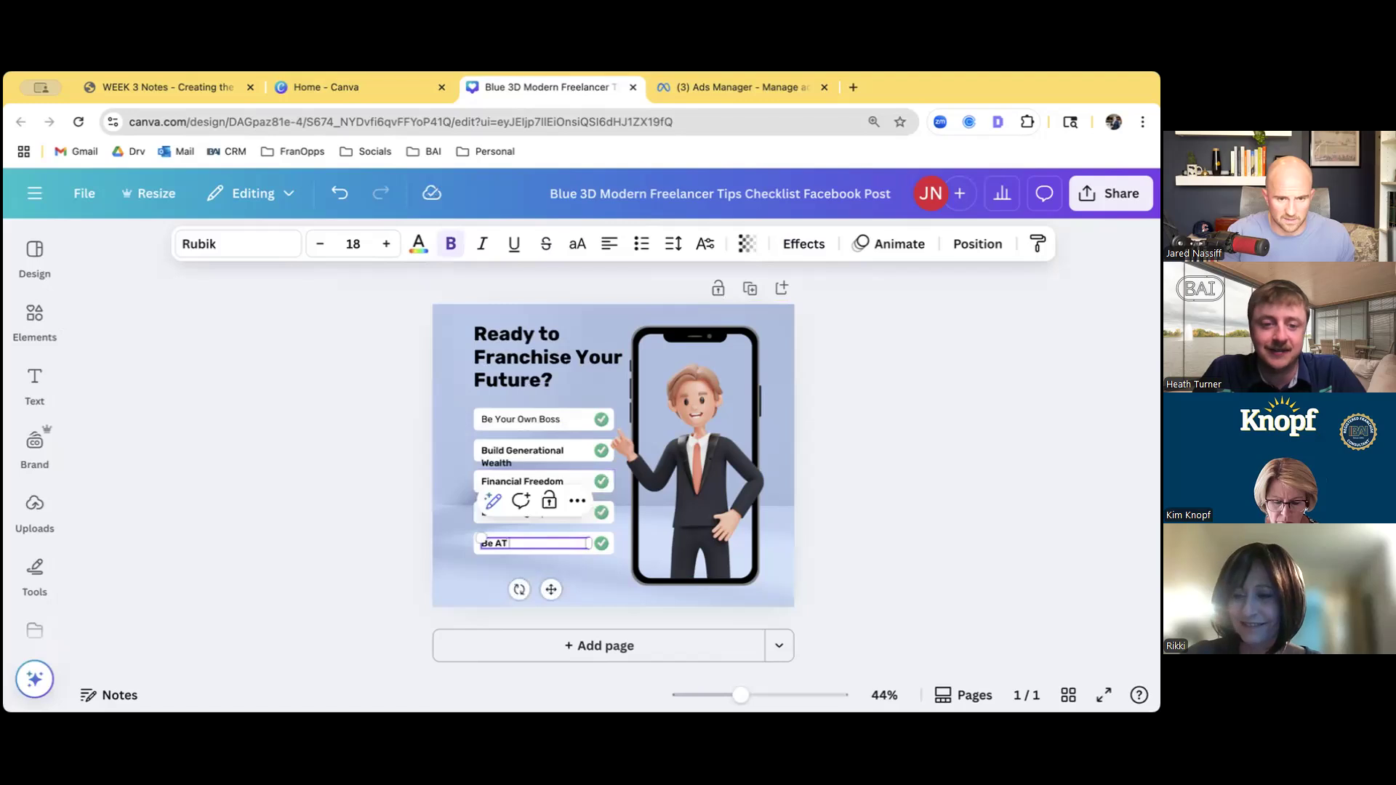
text( At Your Kids events)
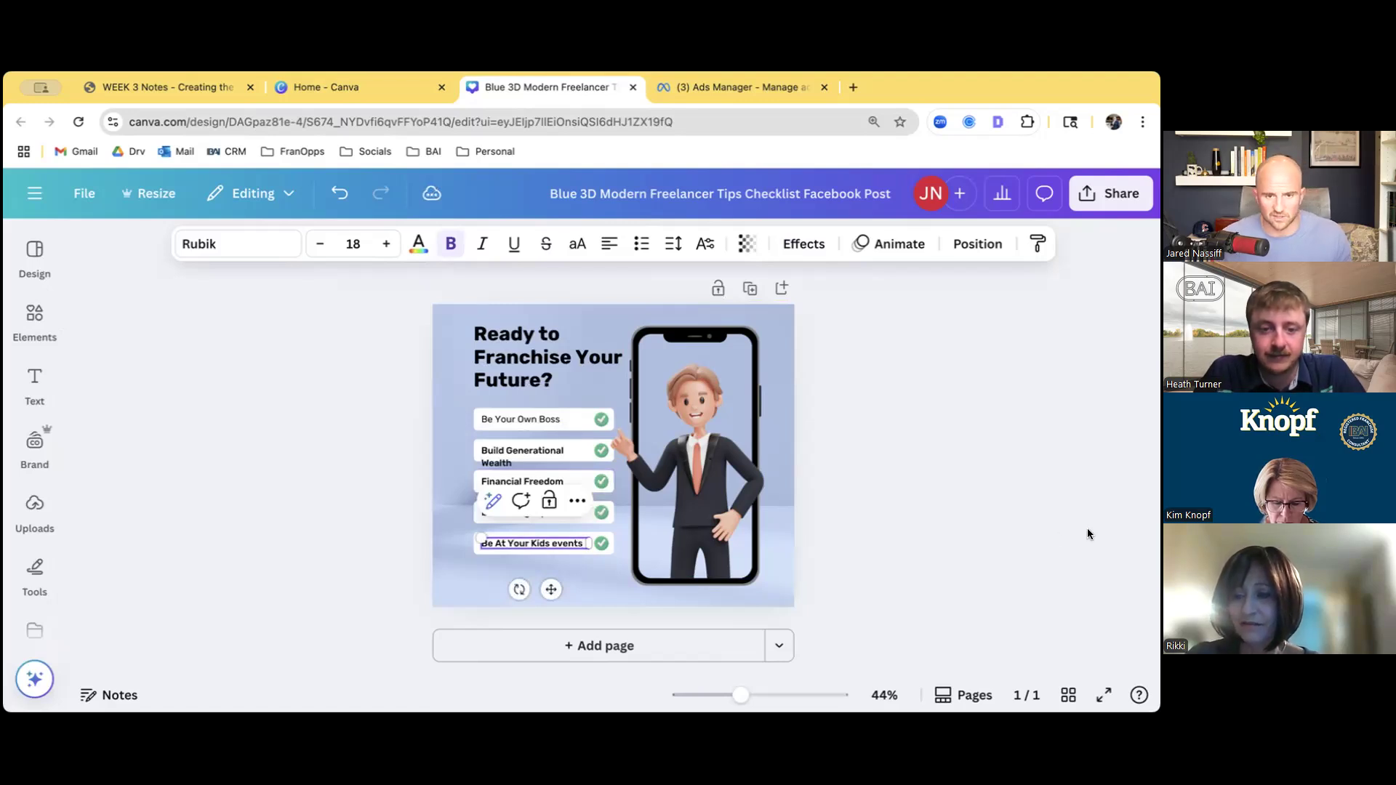
click(974, 528)
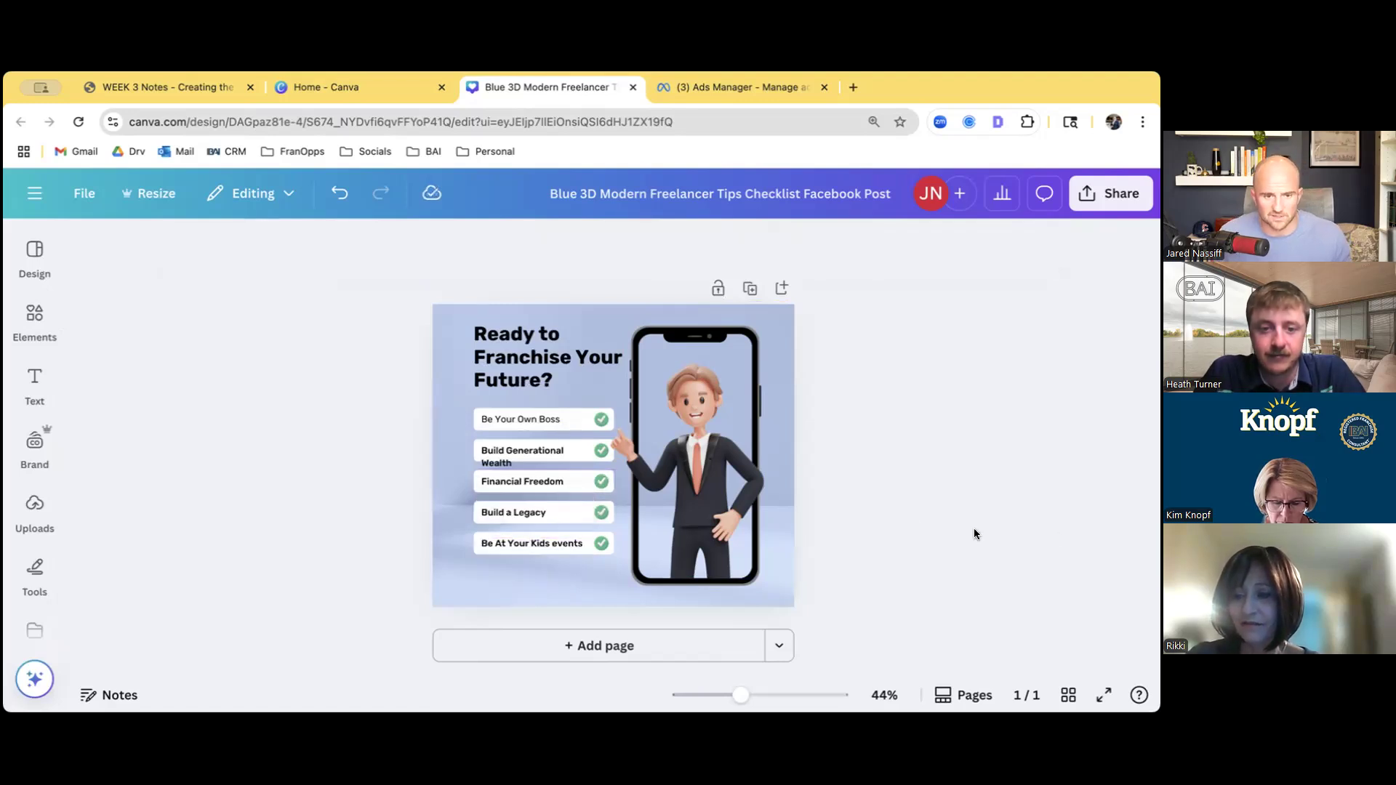
Widen the "Build Generational Wealth" text box to fit one line and reduce its font size by one
click(562, 456)
drag(589, 457, 609, 456)
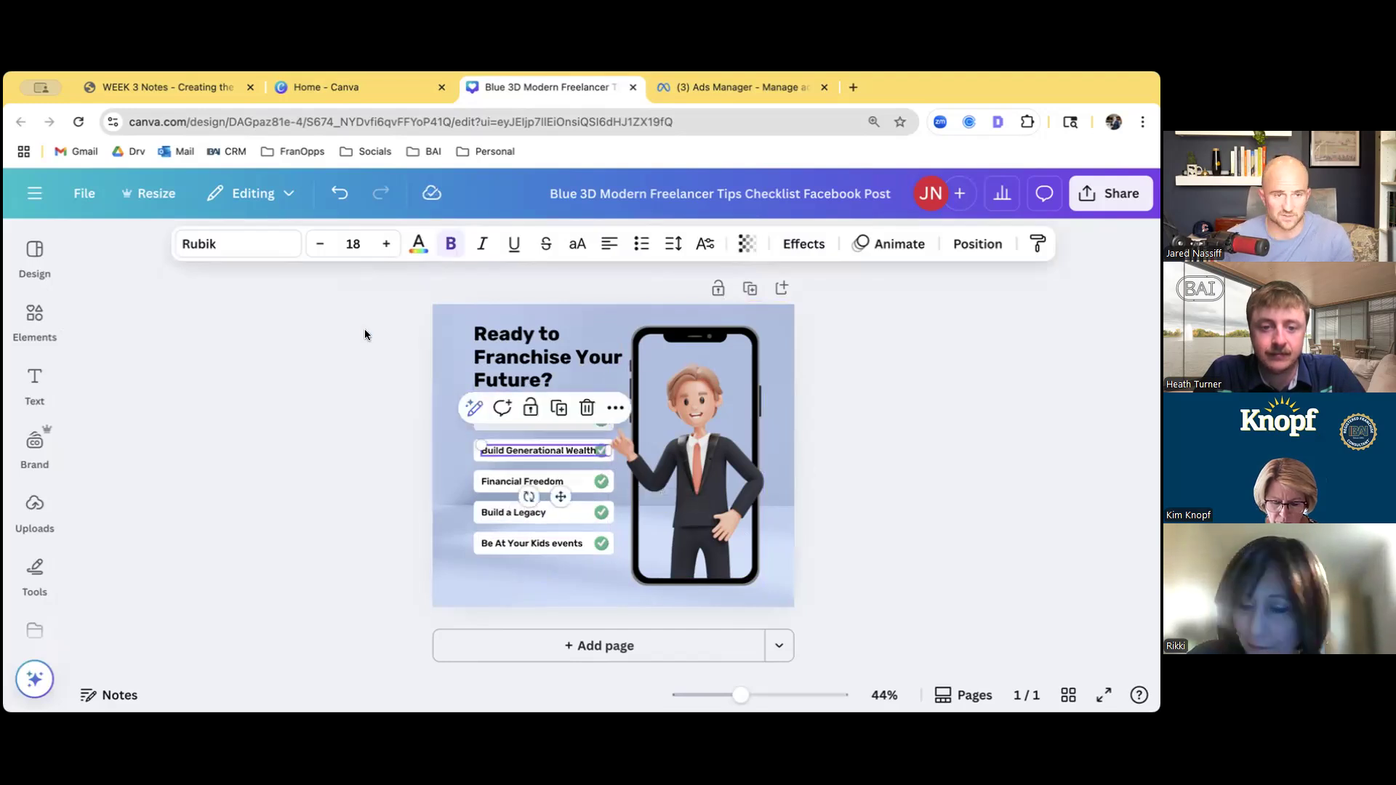
click(321, 245)
click(988, 451)
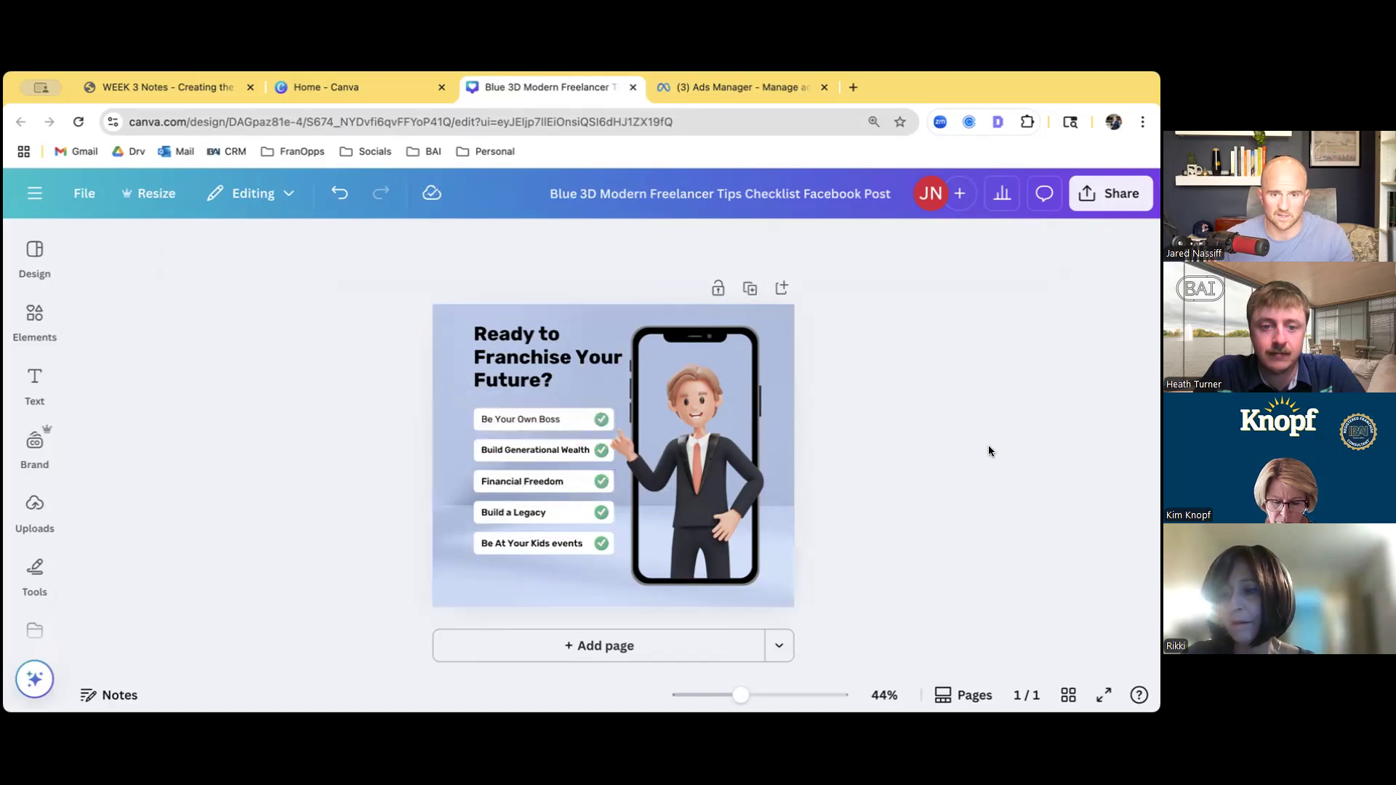
click(565, 451)
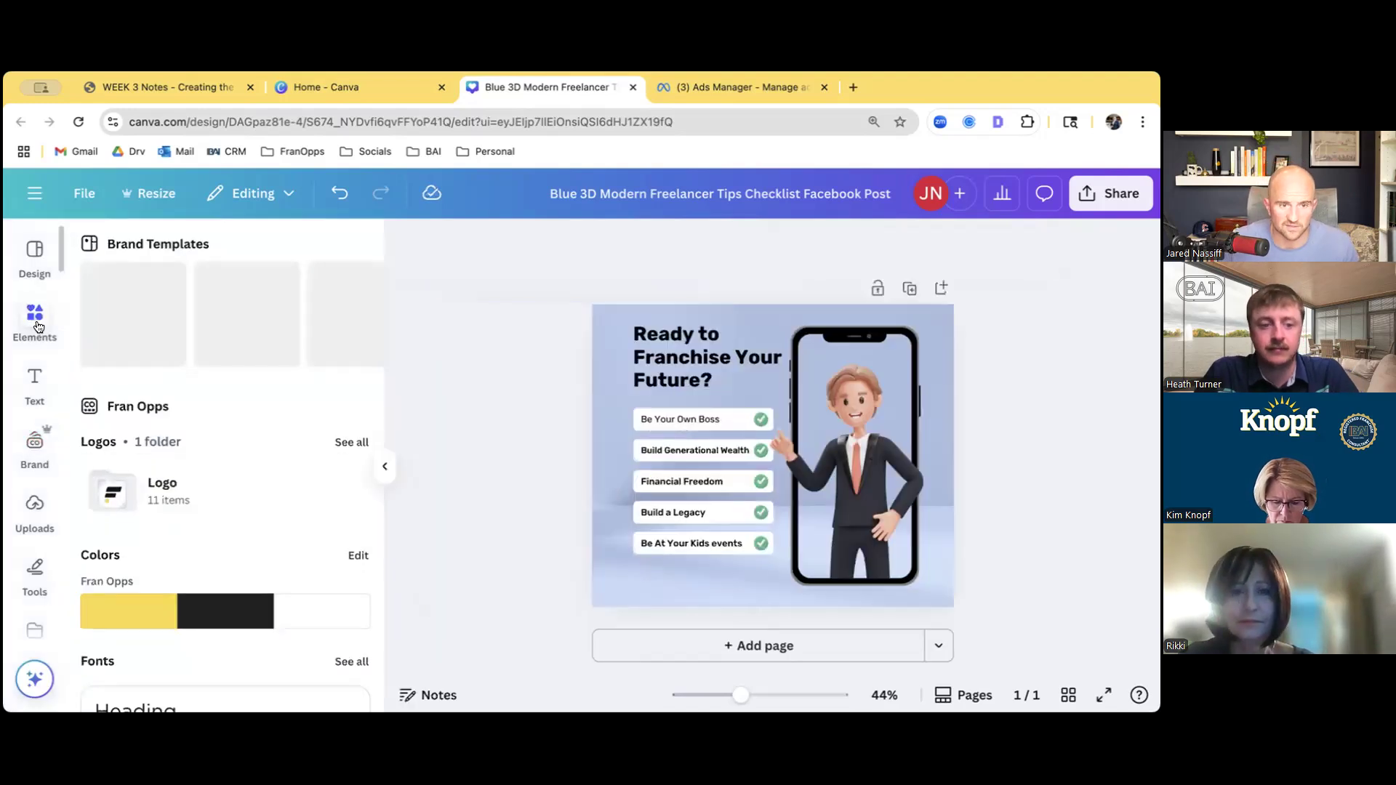
Browse the elements library's recently used items, shapes, graphics, AI image generator, stickers and search suggestions, and look over the uploaded images
click(40, 326)
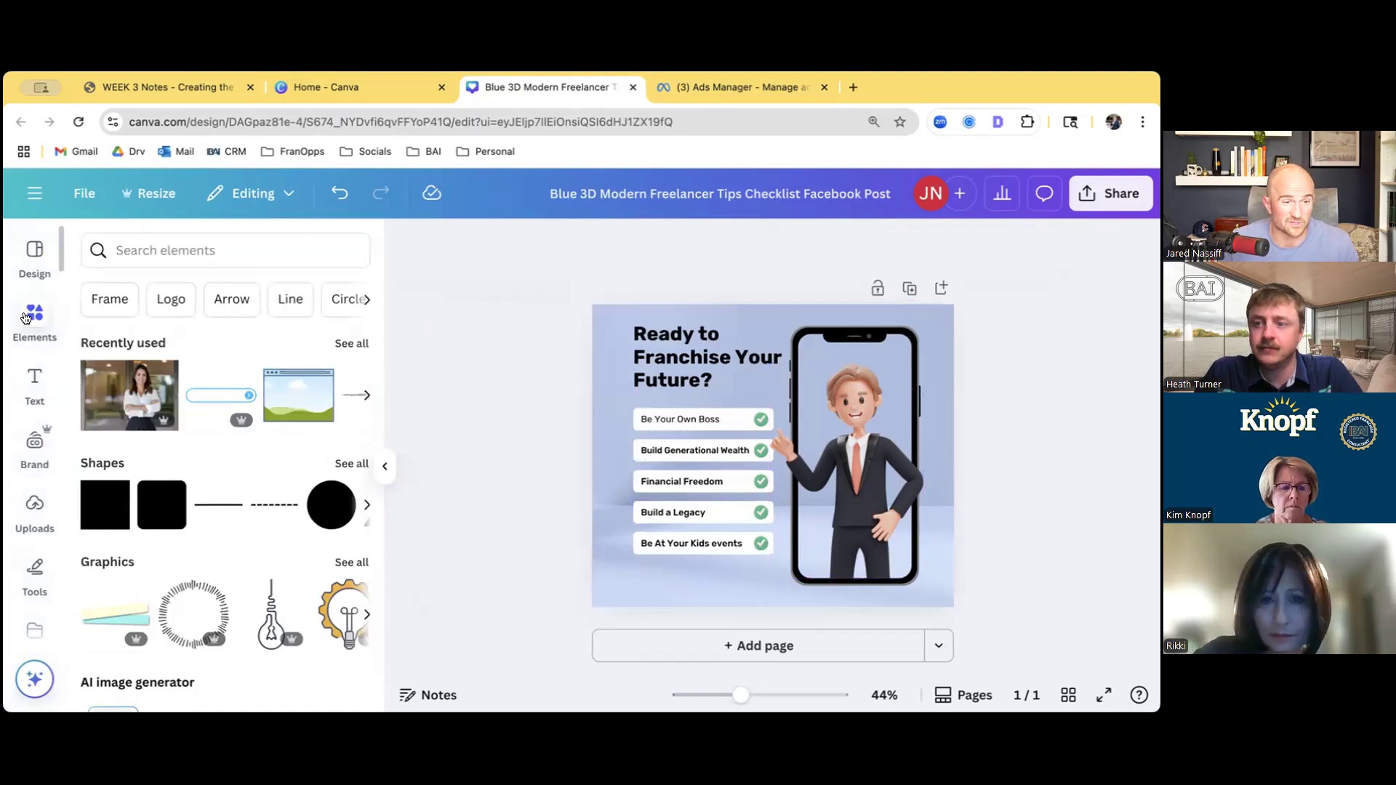
scroll(193, 426, down, 3)
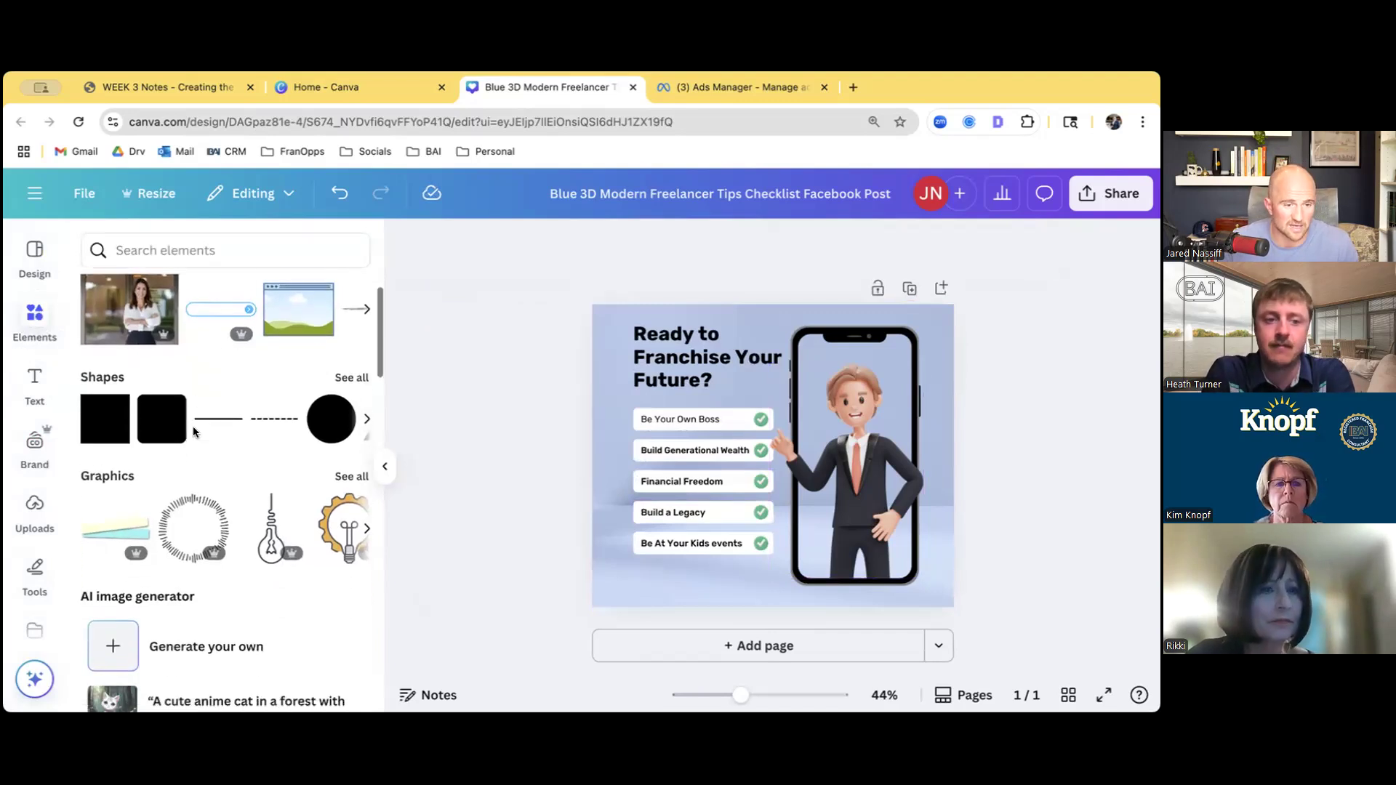
scroll(190, 429, up, 3)
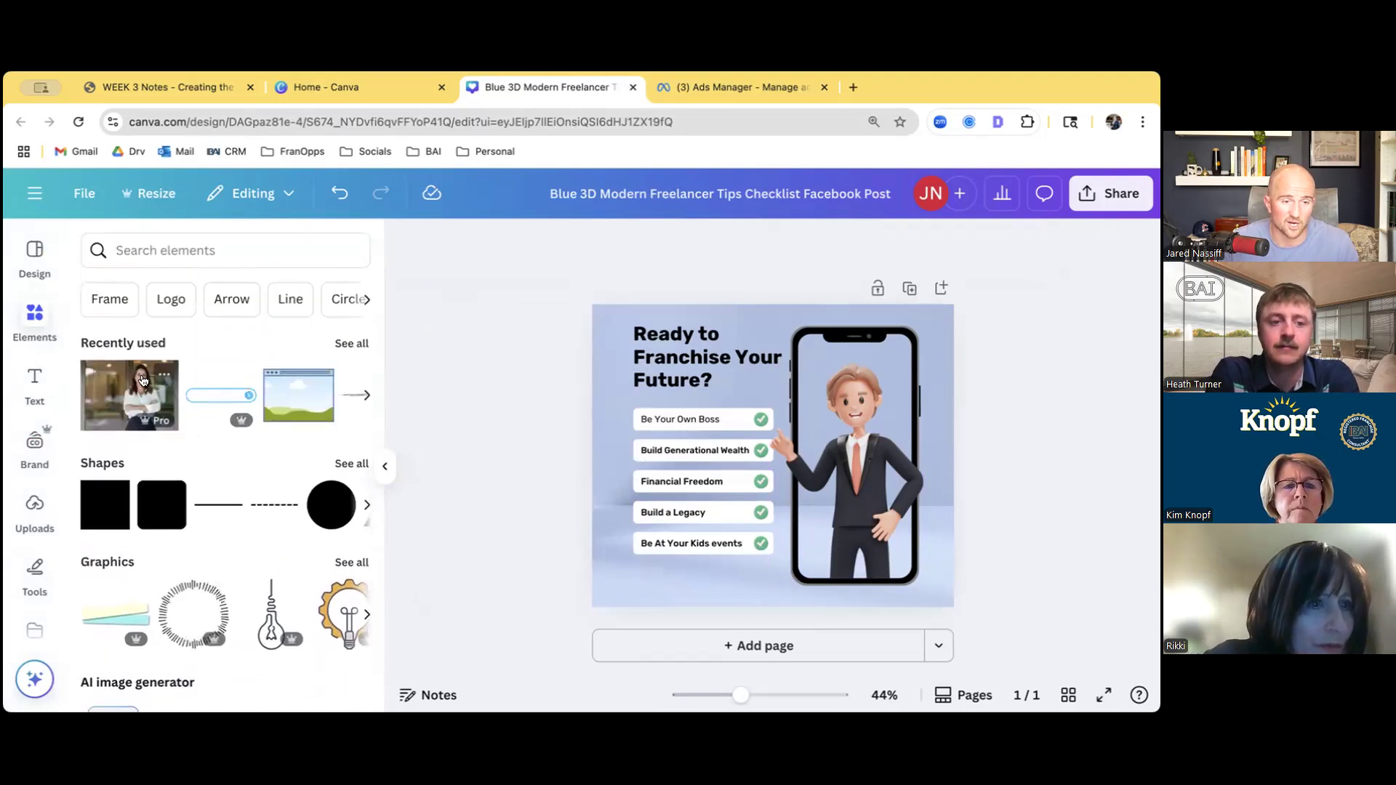
scroll(118, 412, down, 1)
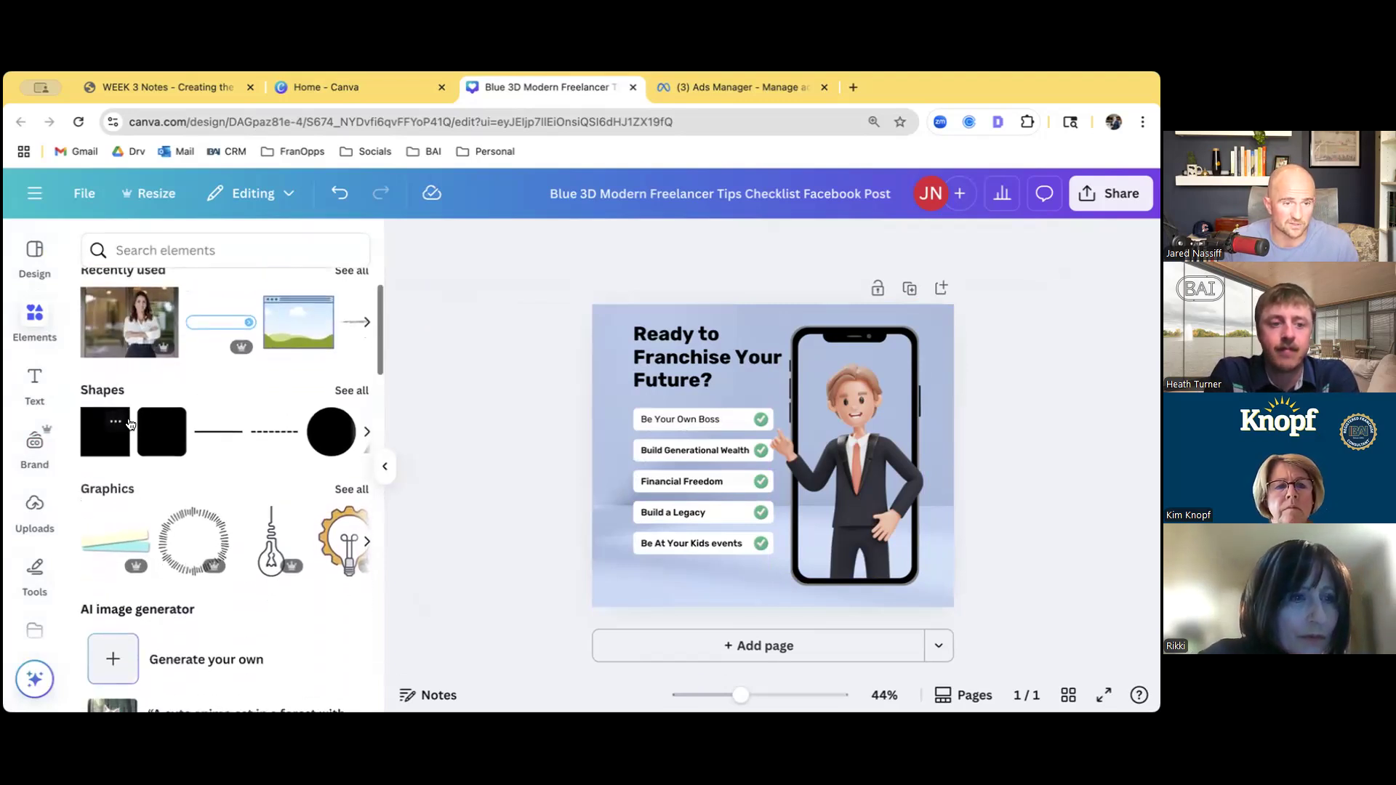
click(352, 392)
click(91, 243)
scroll(198, 380, down, 2)
scroll(225, 436, down, 3)
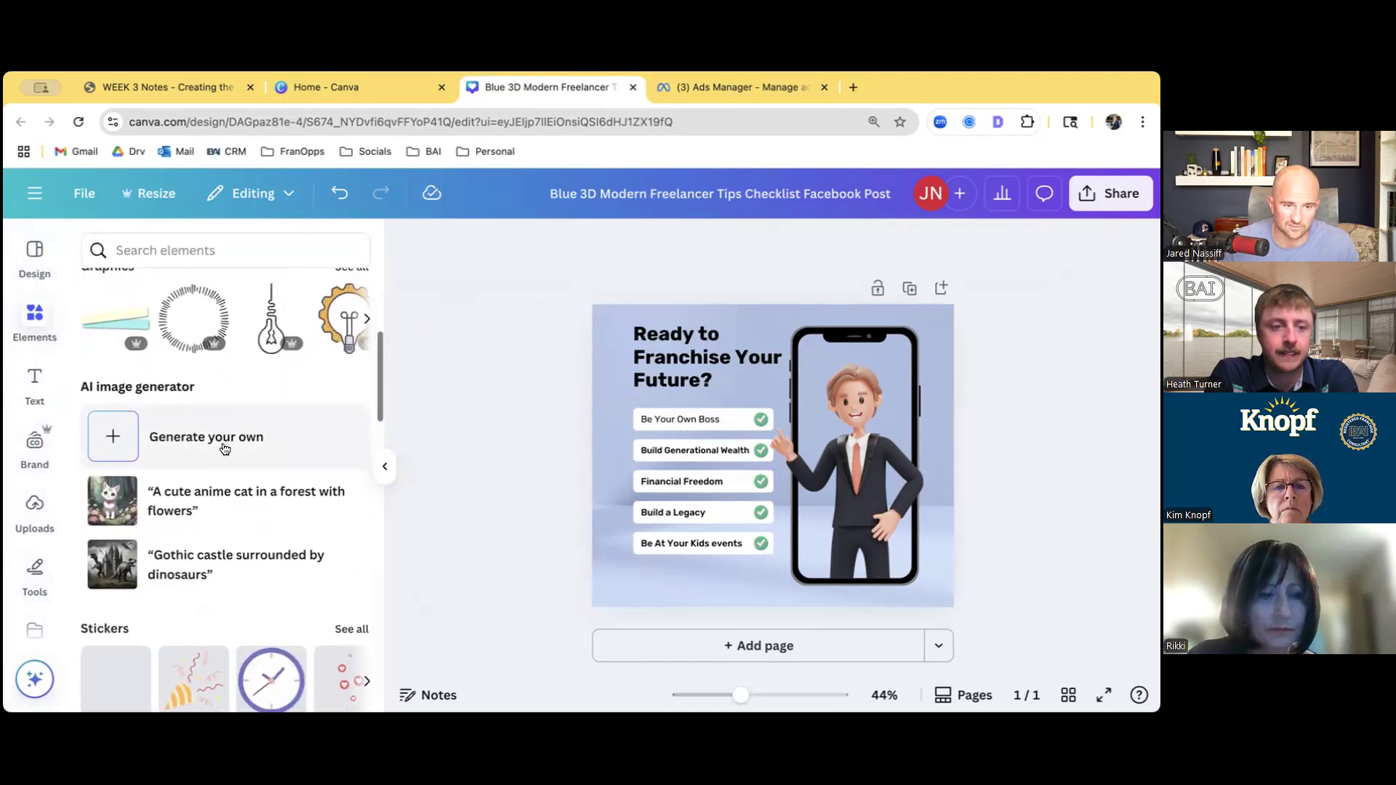
scroll(212, 357, down, 5)
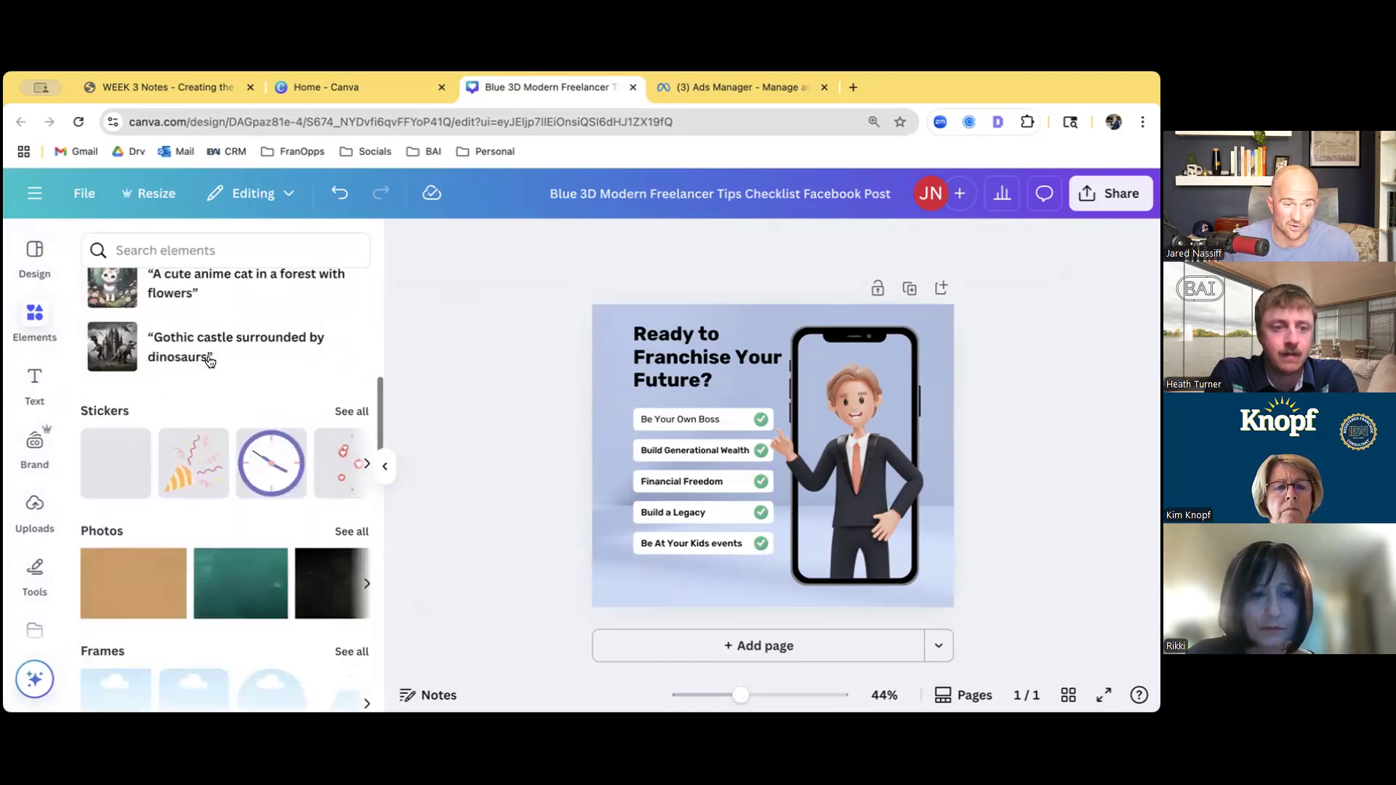
scroll(207, 405, up, 10)
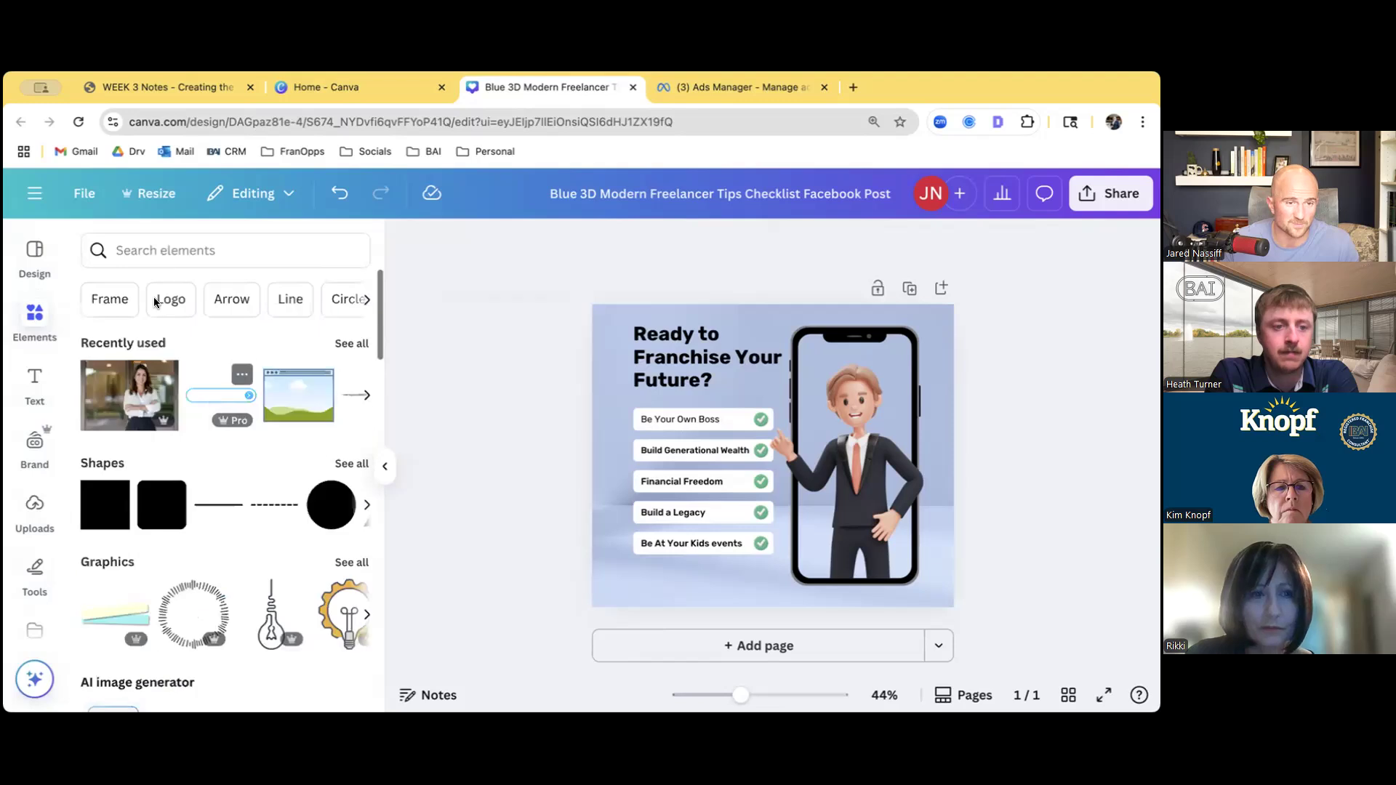
click(138, 248)
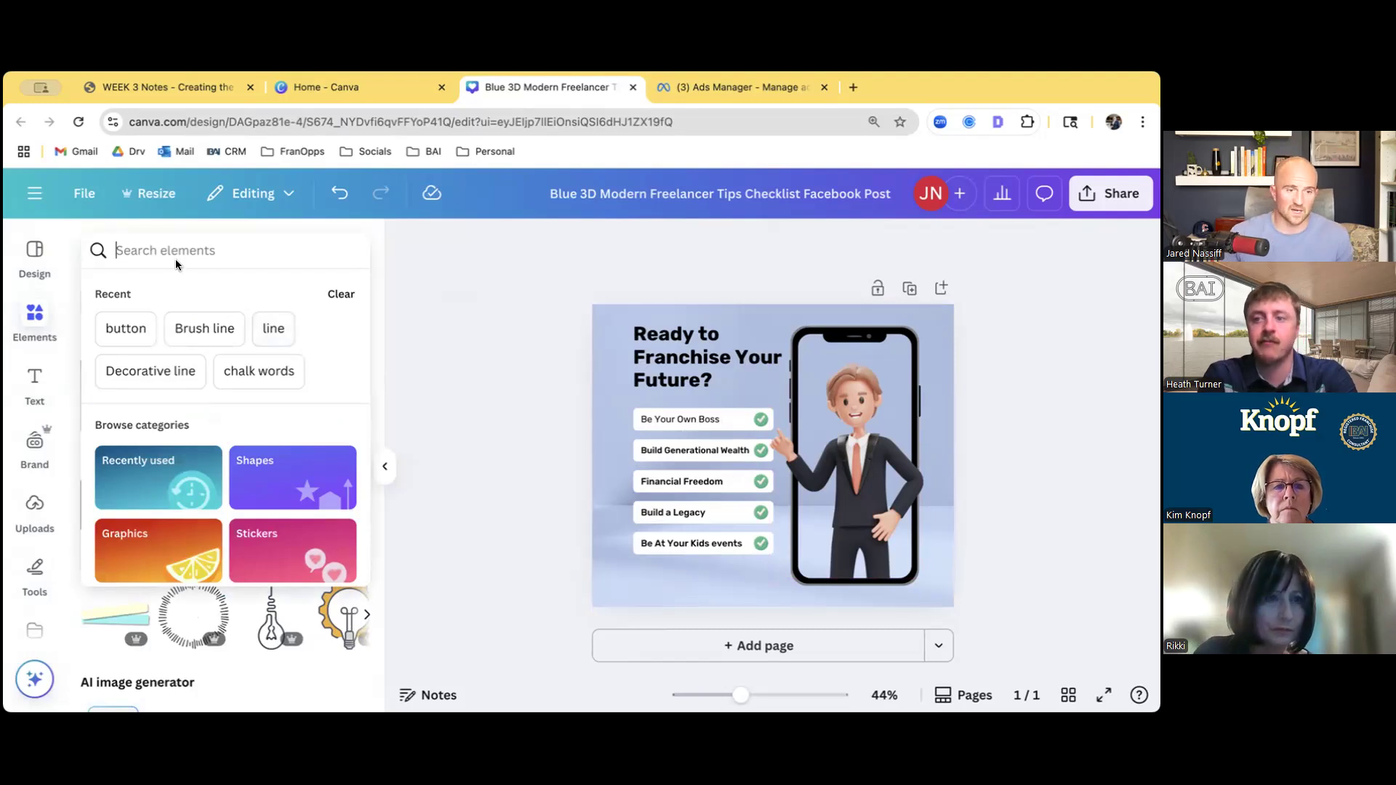
click(43, 493)
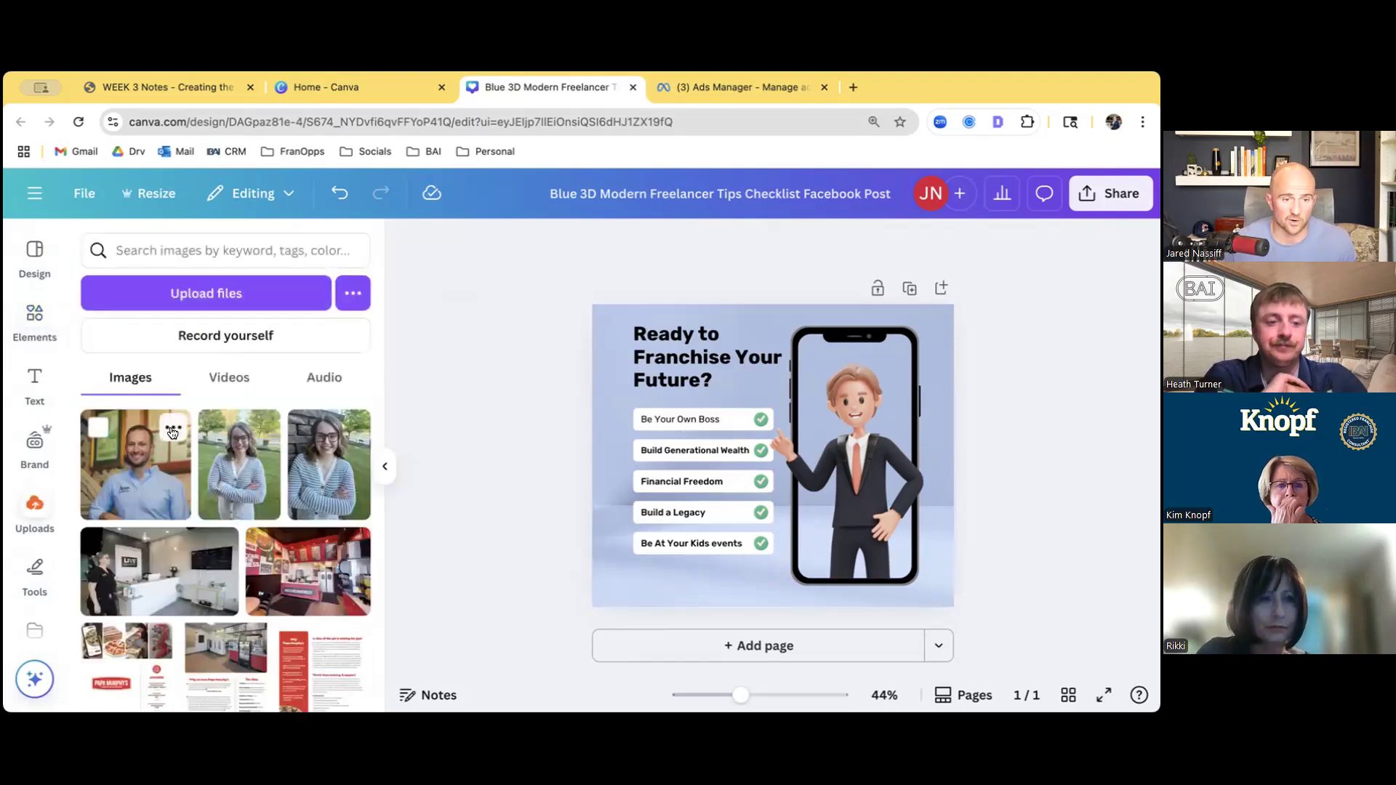
scroll(32, 494, down, 2)
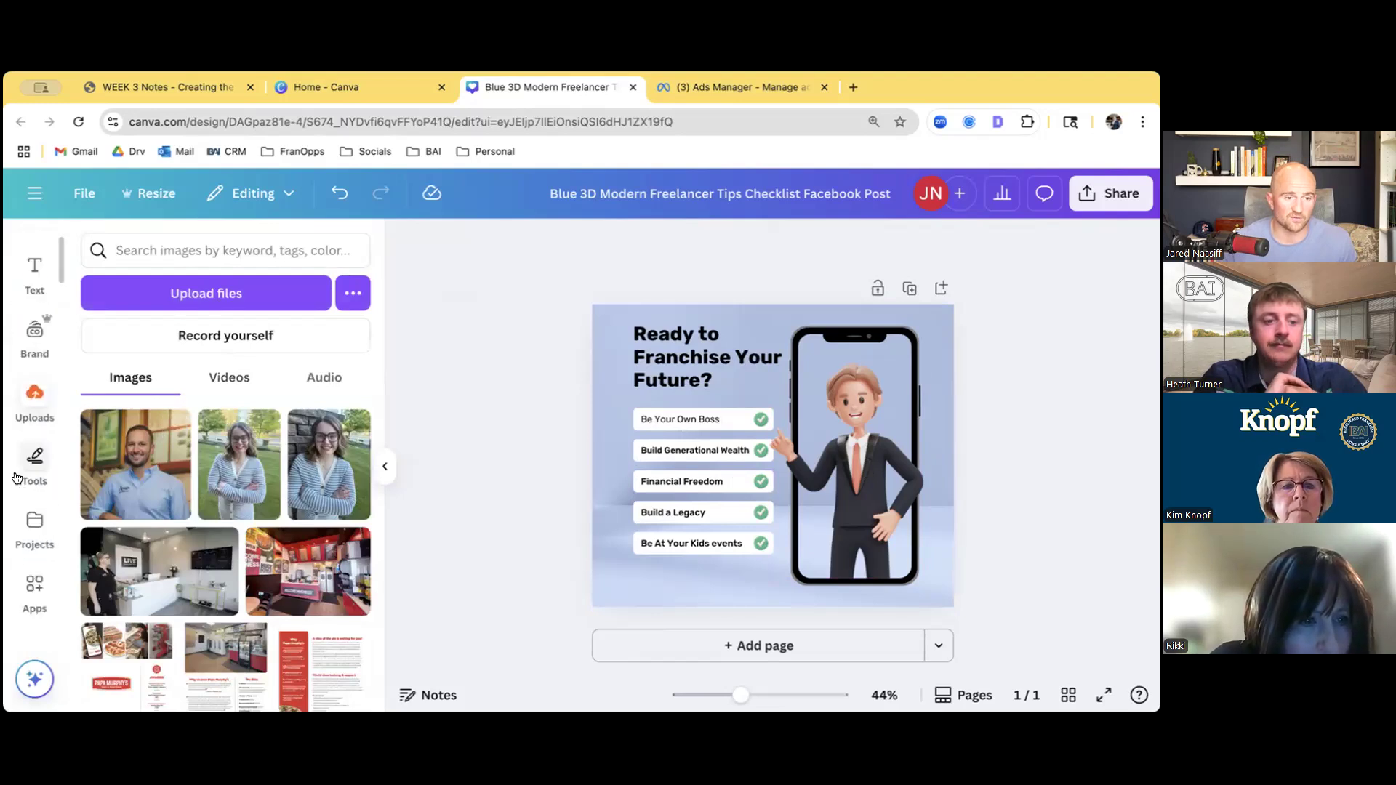
Replace the cartoon businessman with the wide outdoor photo of the man in a white polo from the Fran Opps project's Branding Photos folder
click(31, 501)
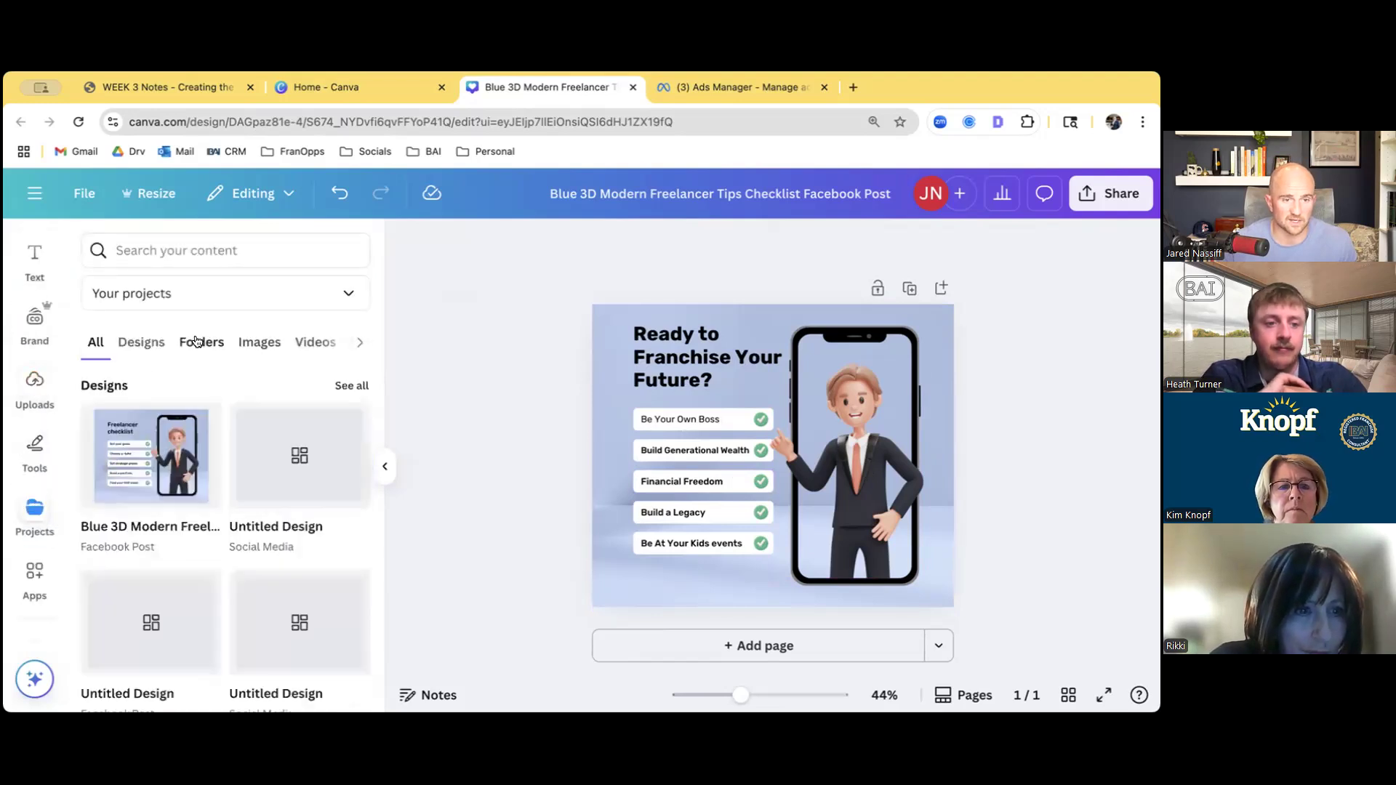
click(201, 343)
scroll(218, 451, down, 2)
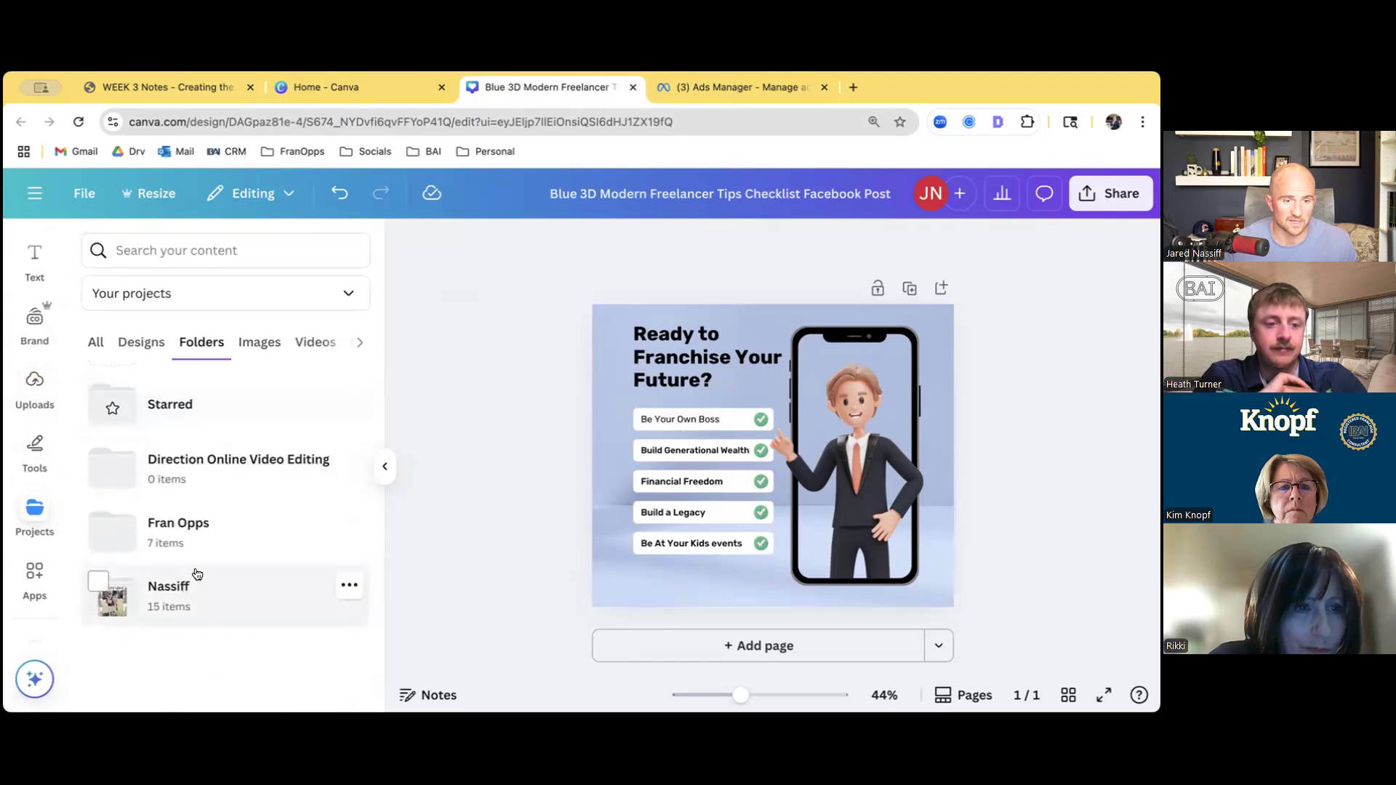
click(200, 527)
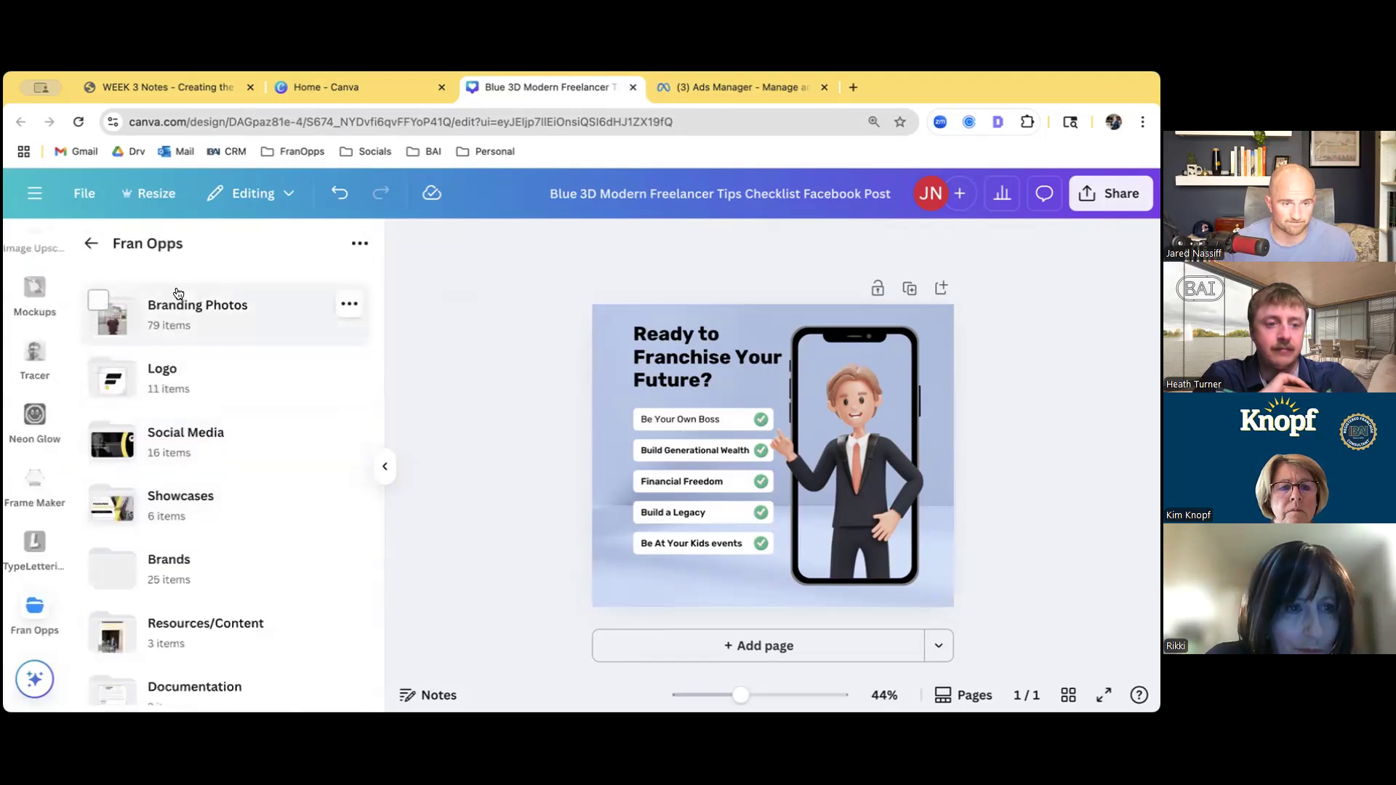
click(176, 298)
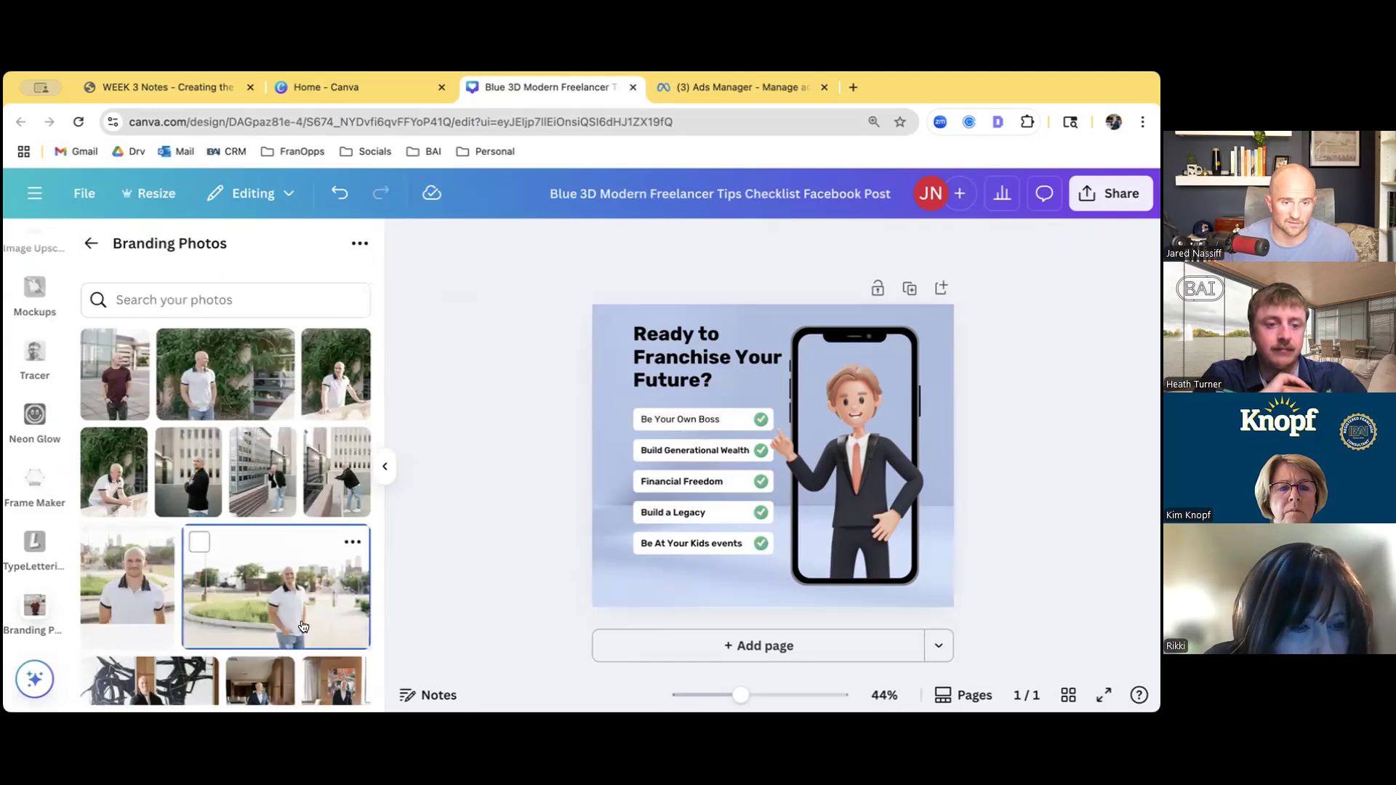
drag(276, 585, 786, 512)
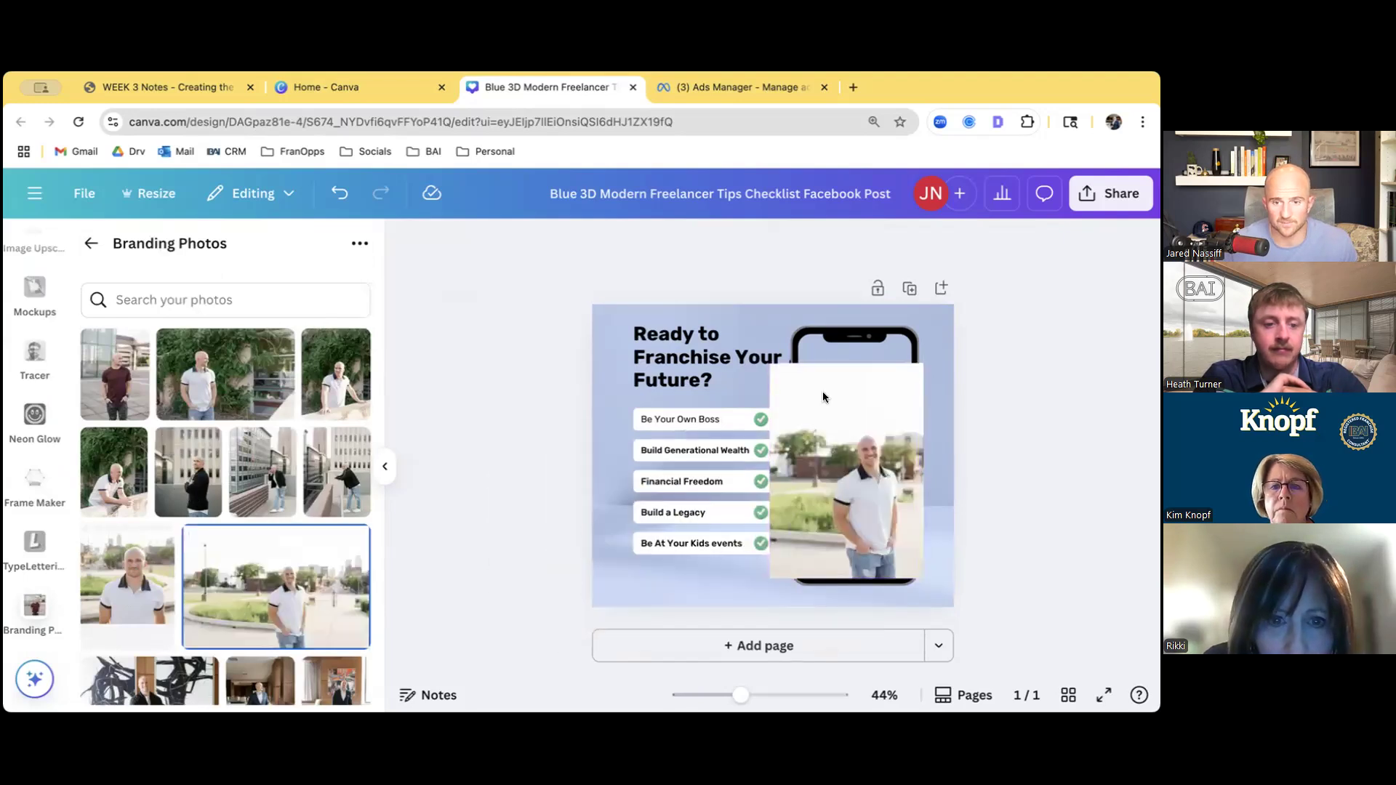
Remove the background from the placed photo and enlarge the man so he fills more of the phone frame
click(834, 525)
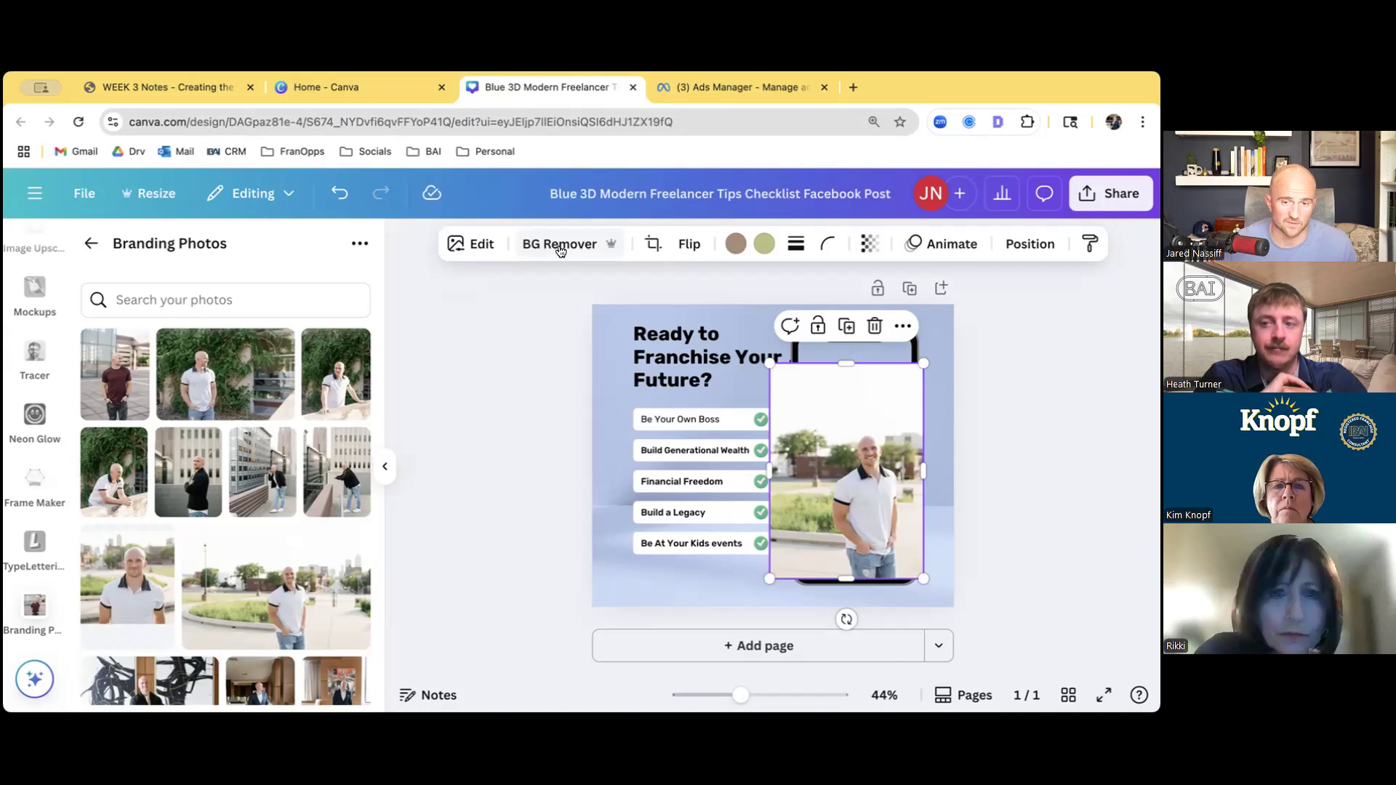
click(560, 247)
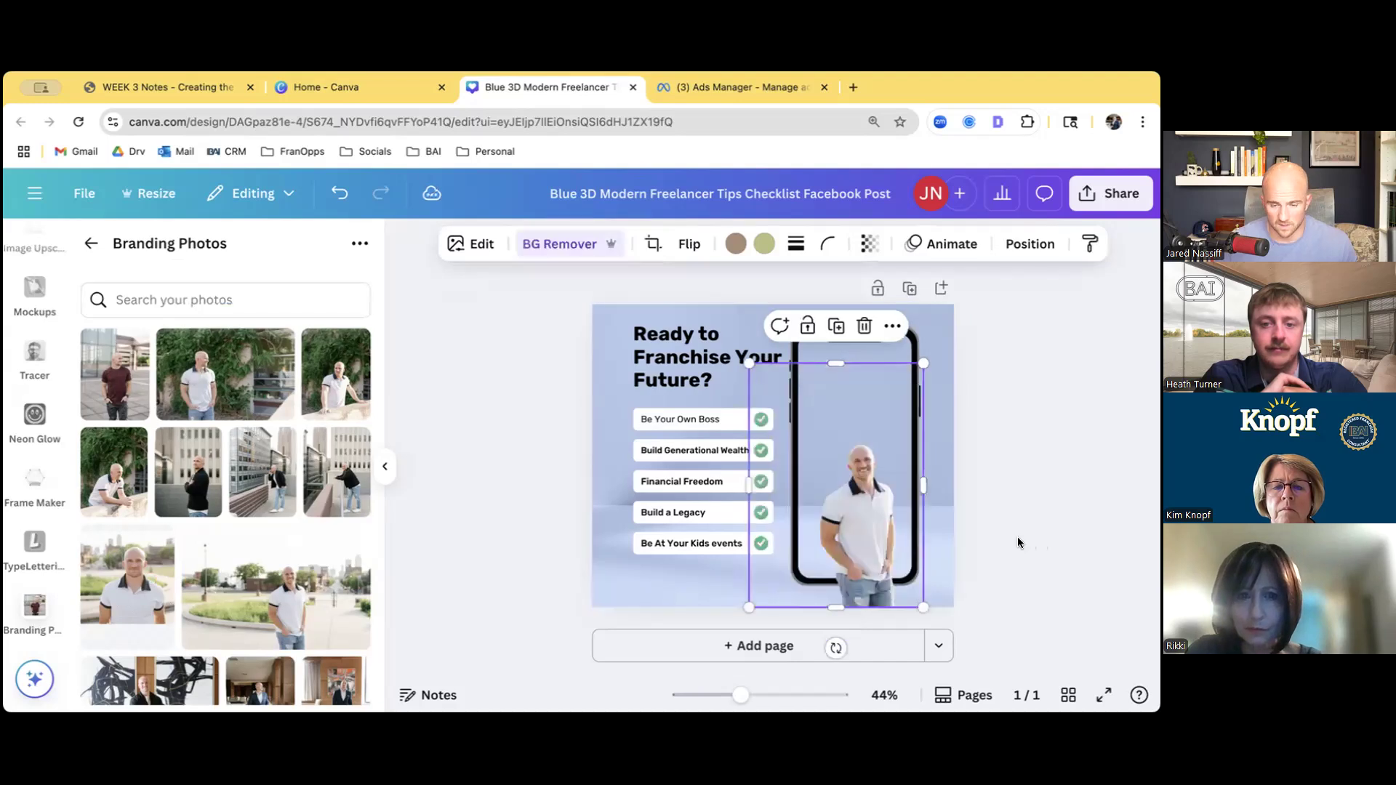
drag(745, 356, 708, 298)
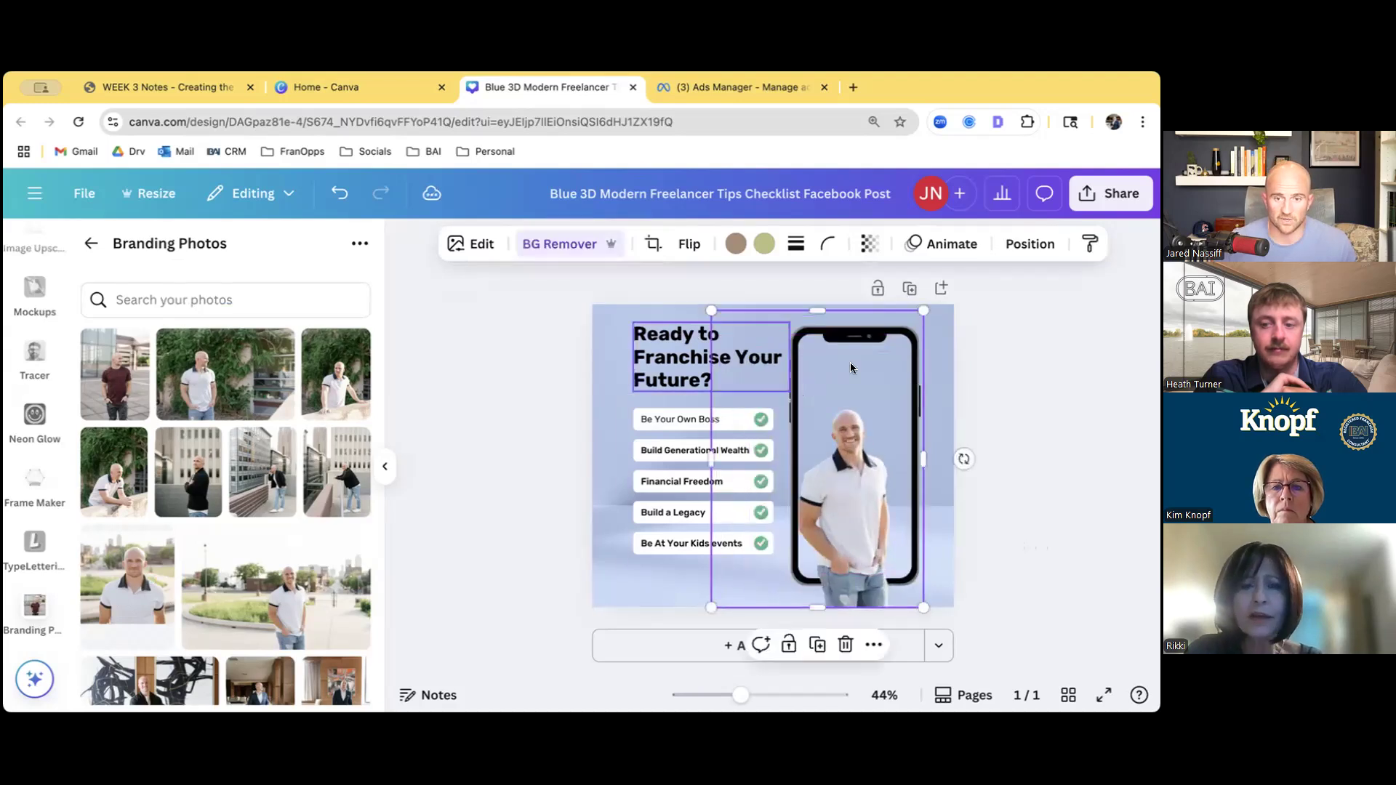
drag(924, 306, 992, 275)
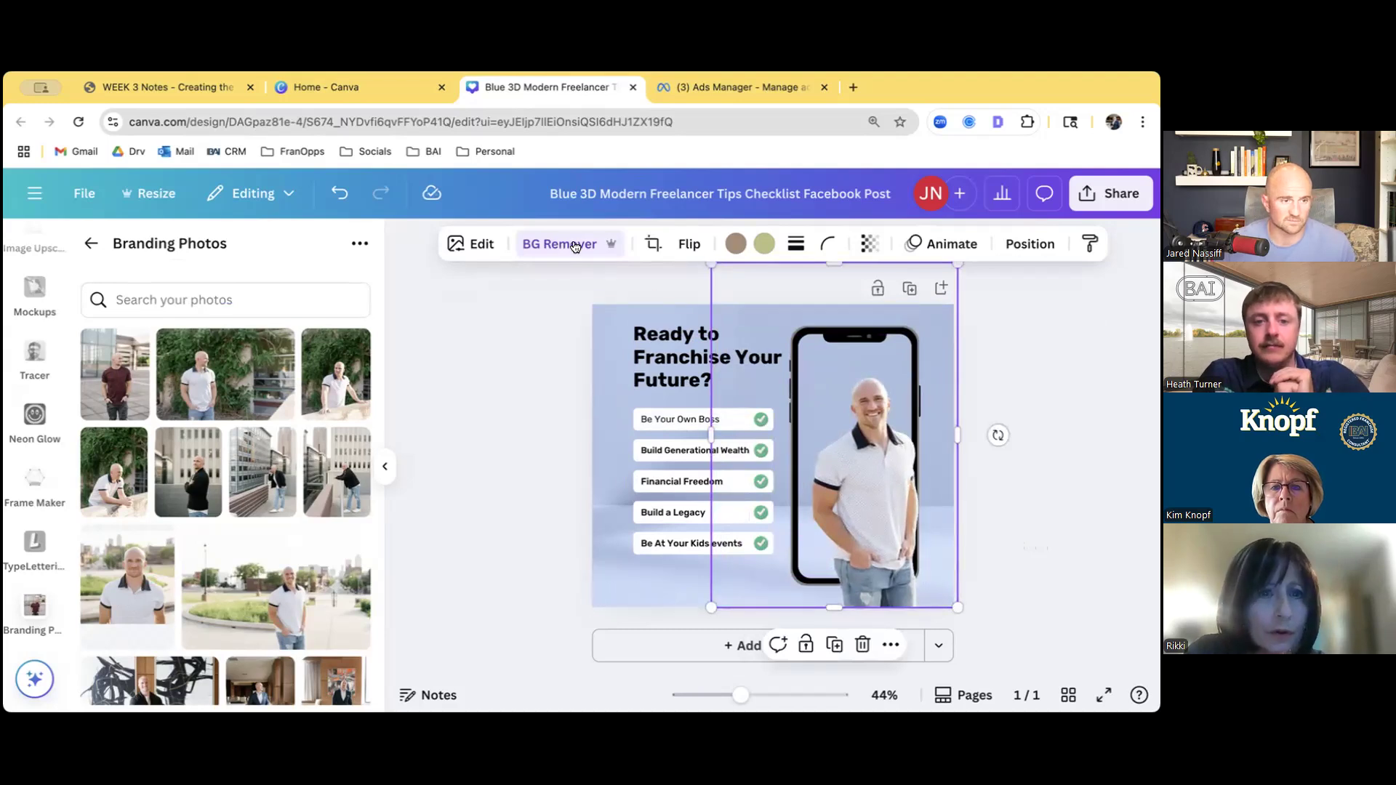
Crop the empty area beside the man in the cut-out photo, then enlarge and reposition him over the phone frame
drag(711, 434, 795, 434)
drag(869, 262, 777, 304)
drag(898, 458, 887, 473)
drag(950, 318, 963, 315)
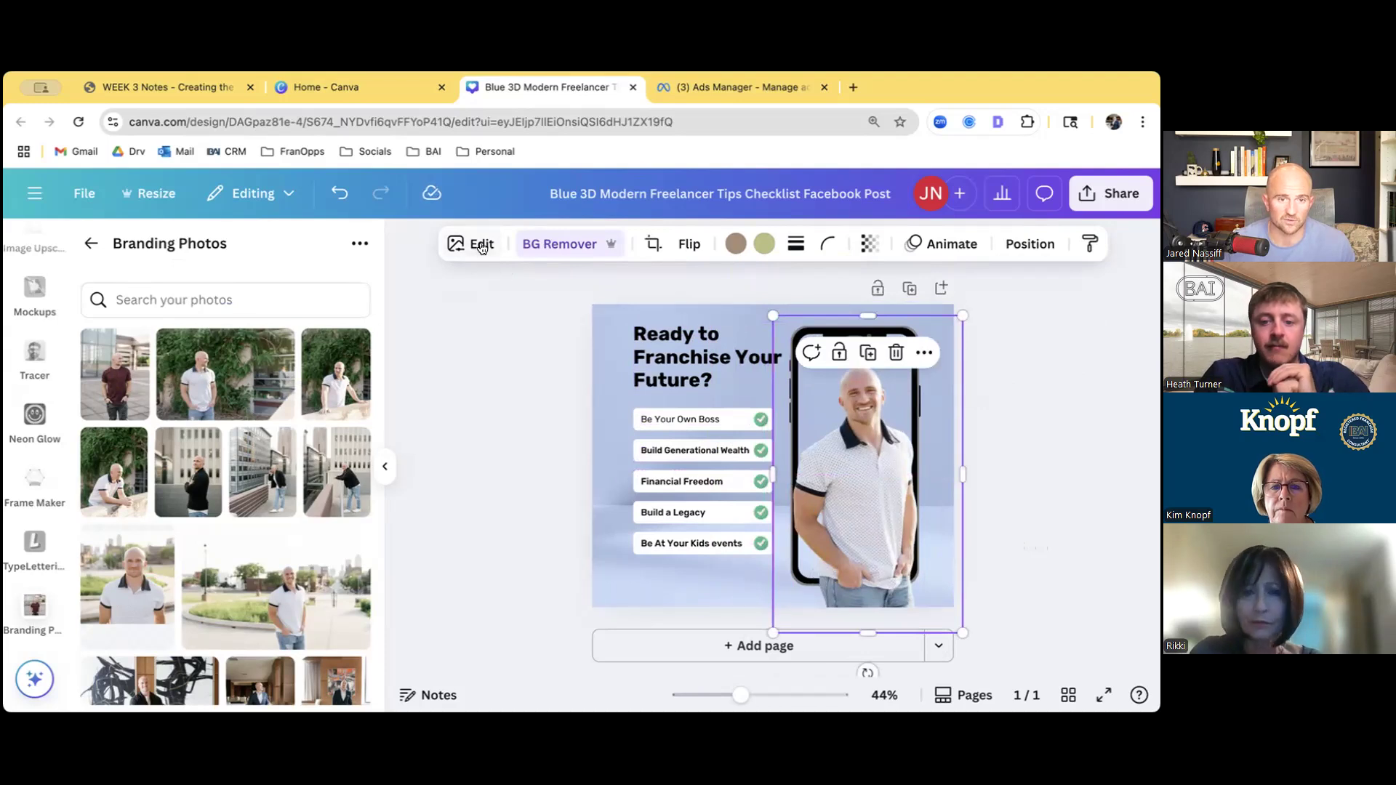
Look over the Magic Studio image-editing tools available for the man's photo, from BG Remover to Magic Expand
click(476, 247)
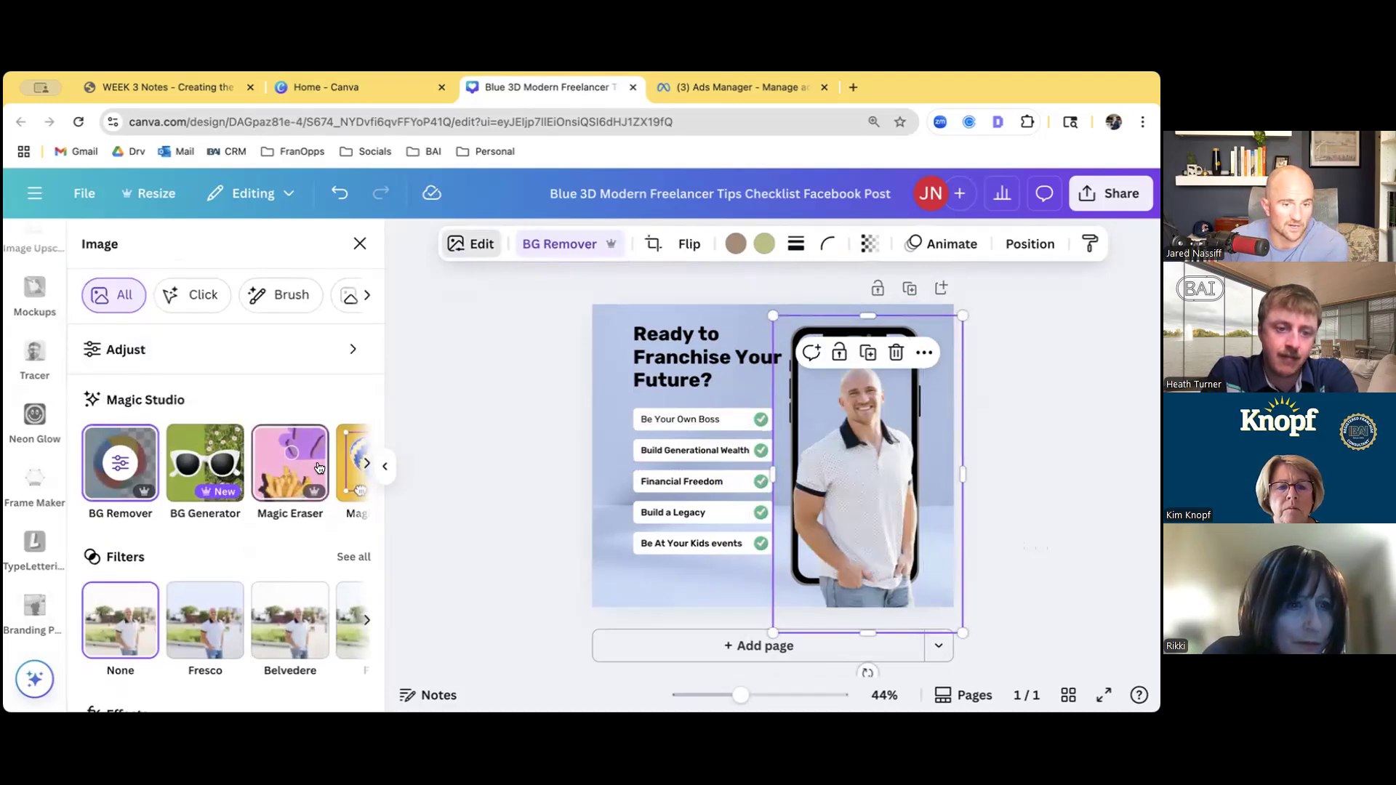
click(366, 464)
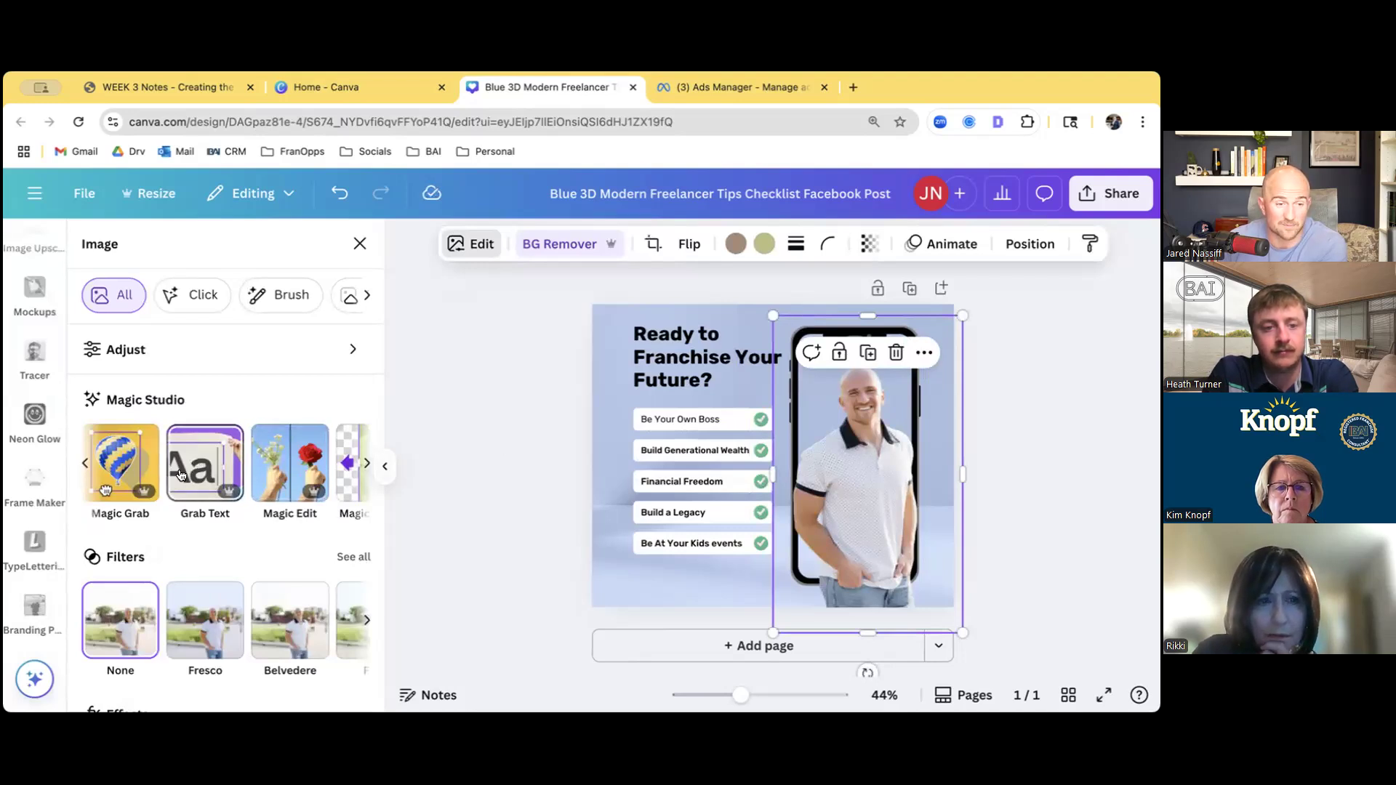
click(365, 463)
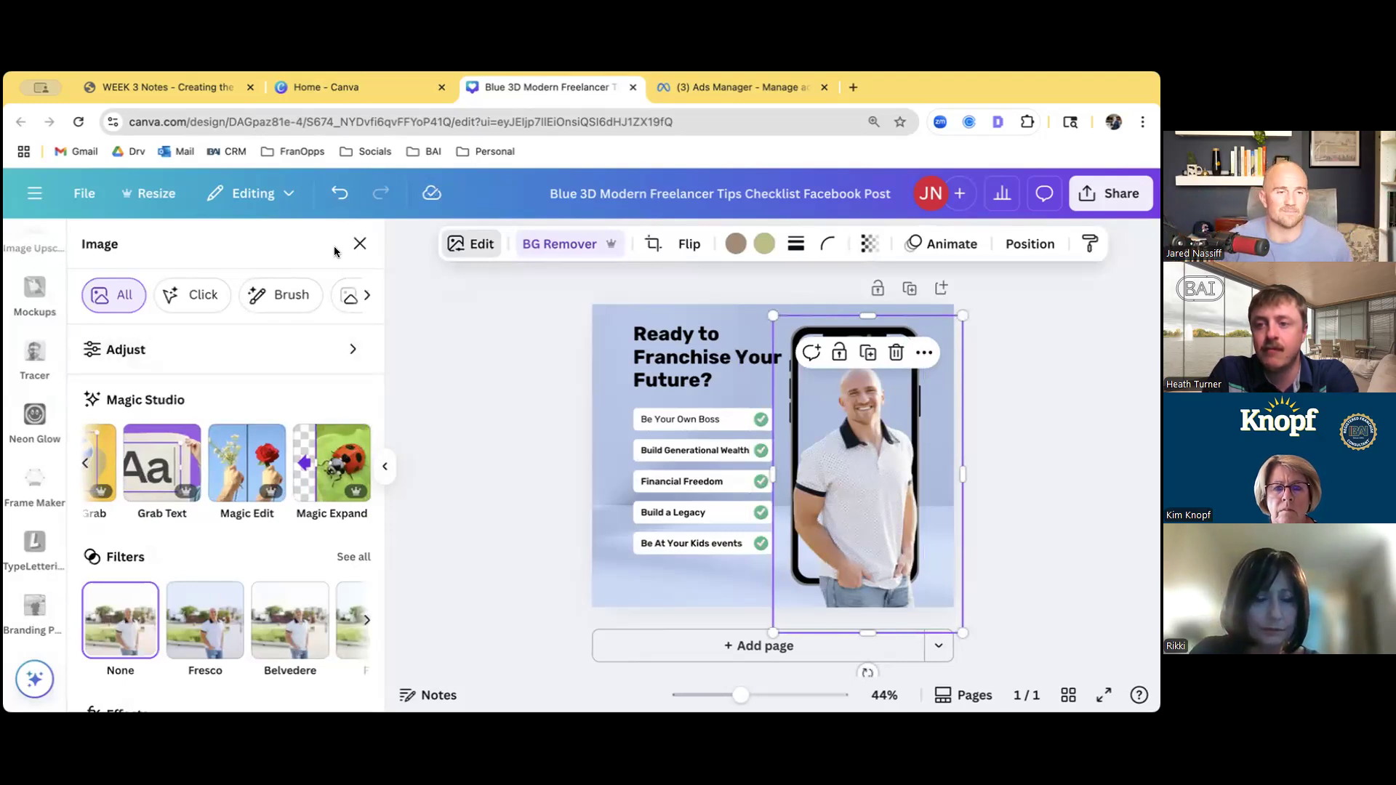
click(360, 244)
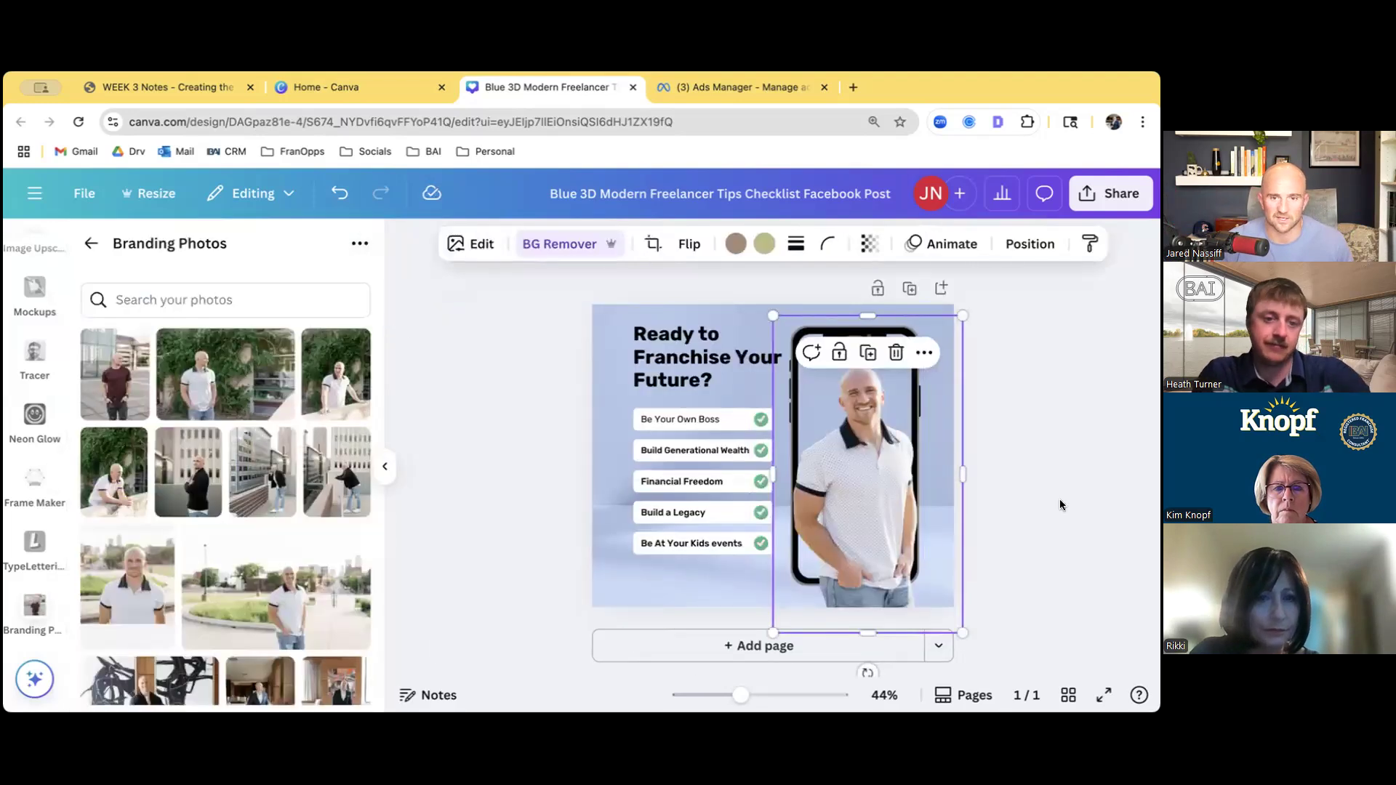
Enlarge the man's photo slightly so he extends past the side of the phone frame
click(1049, 503)
click(869, 521)
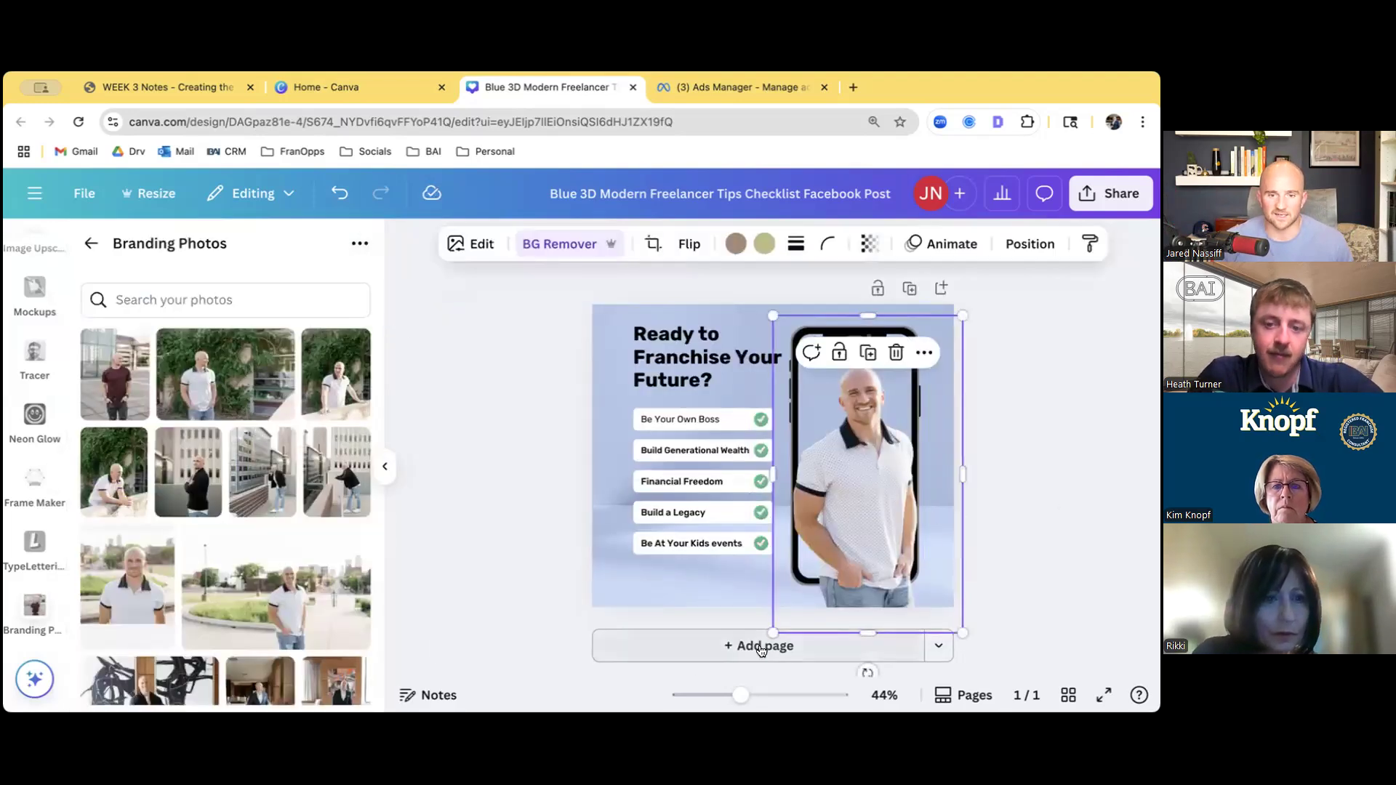
drag(771, 632, 753, 640)
click(1127, 561)
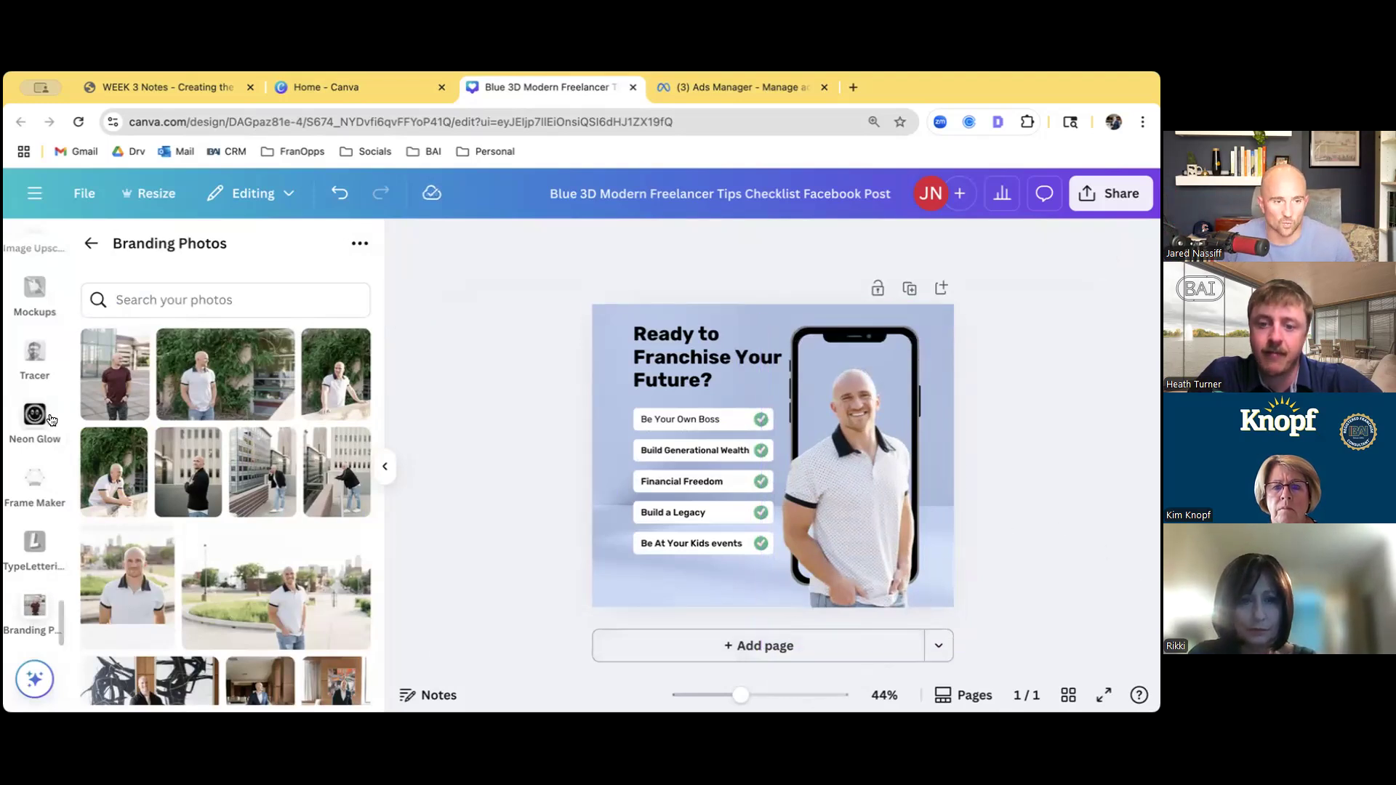
Leave the Branding Photos and Fran Opps folders and look over the Magic Media tool
click(92, 243)
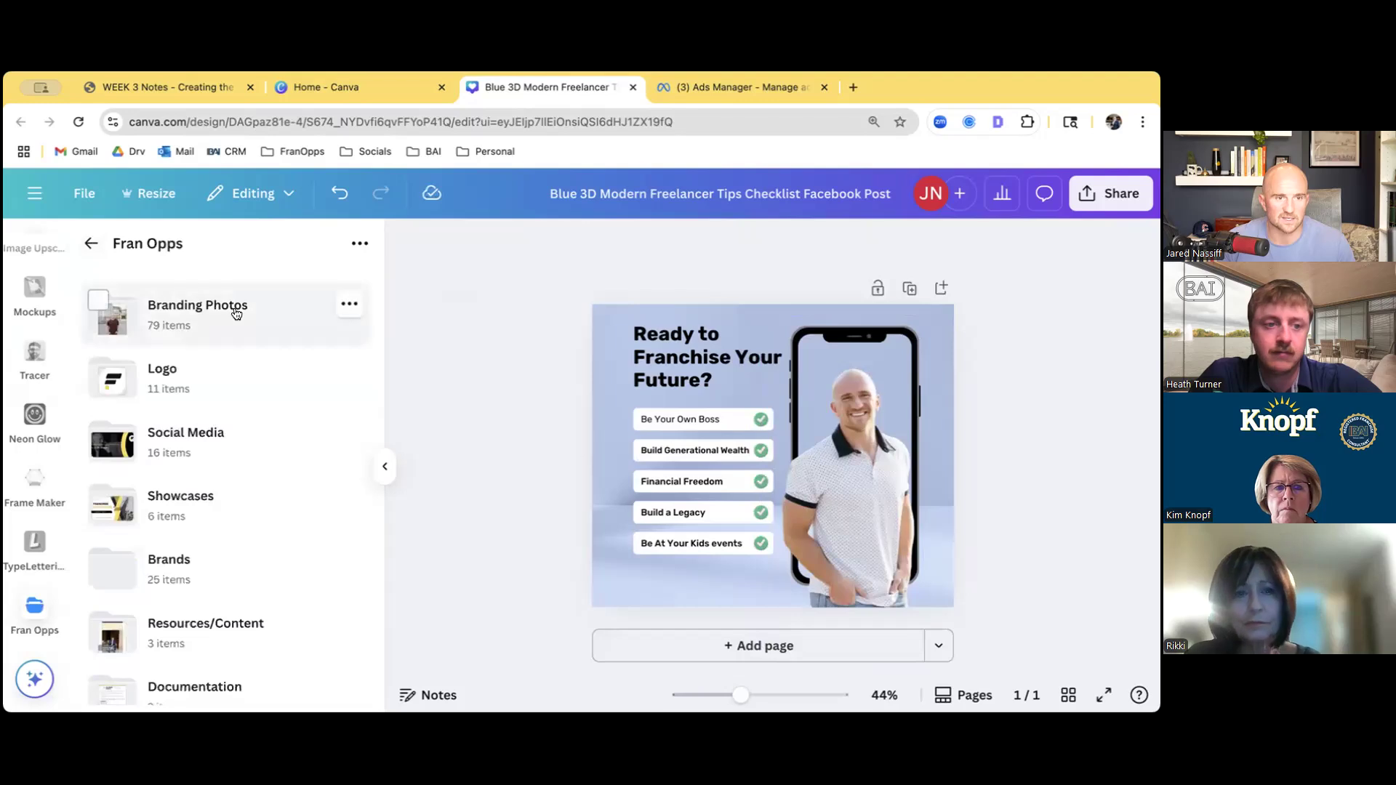
click(89, 243)
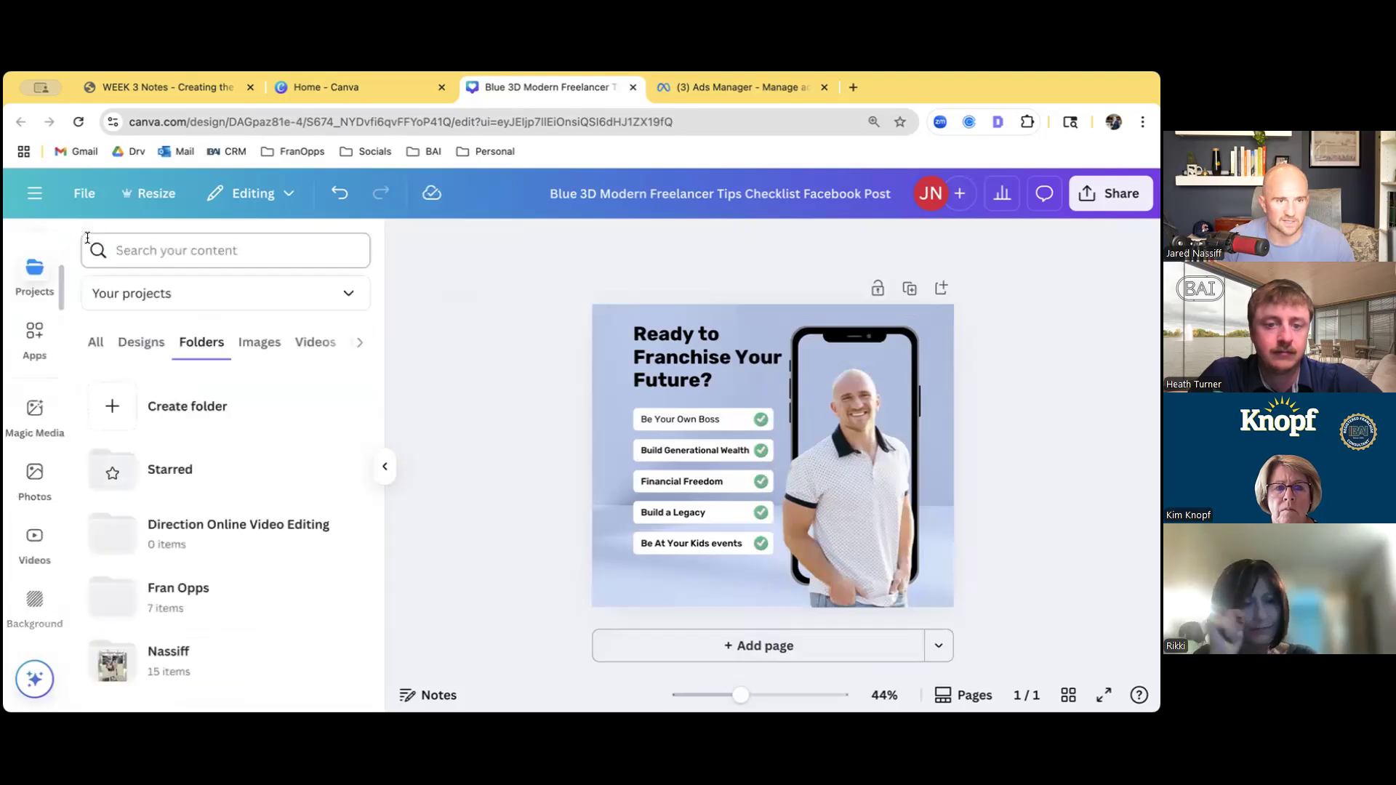
click(385, 466)
click(479, 579)
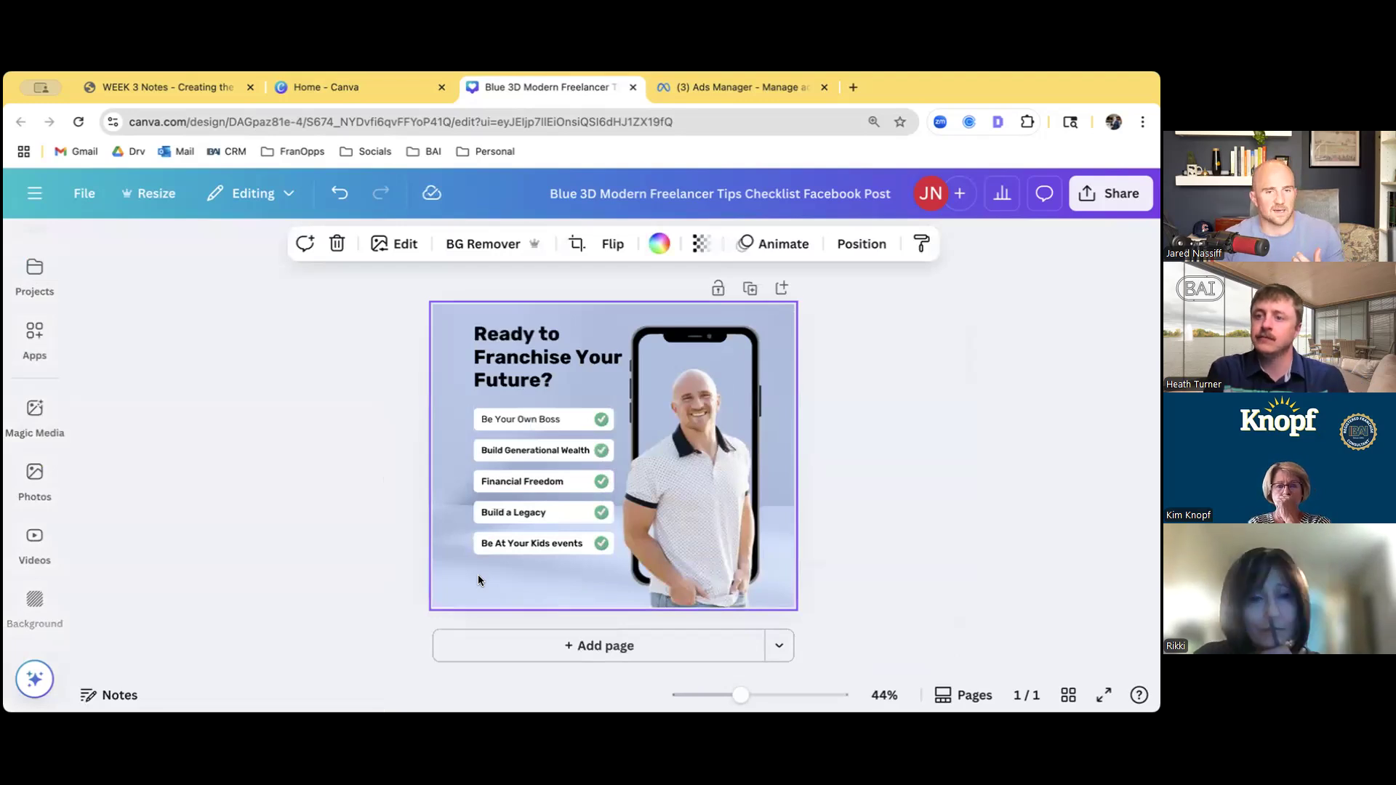
scroll(19, 417, down, 2)
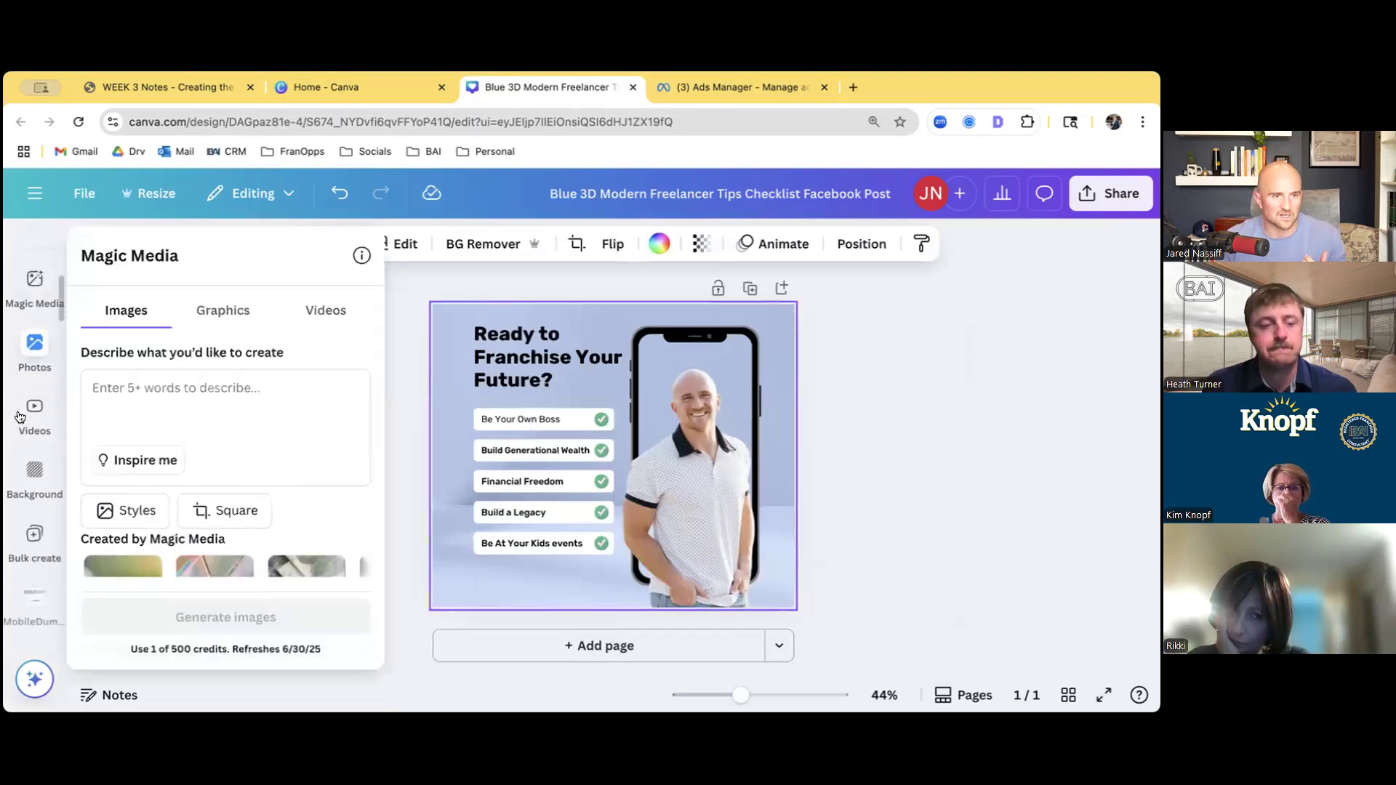
Add a heading reading "Click to Qualify Today" below the checklist, fitted on one line and scaled down to size 24.6
scroll(23, 418, up, 7)
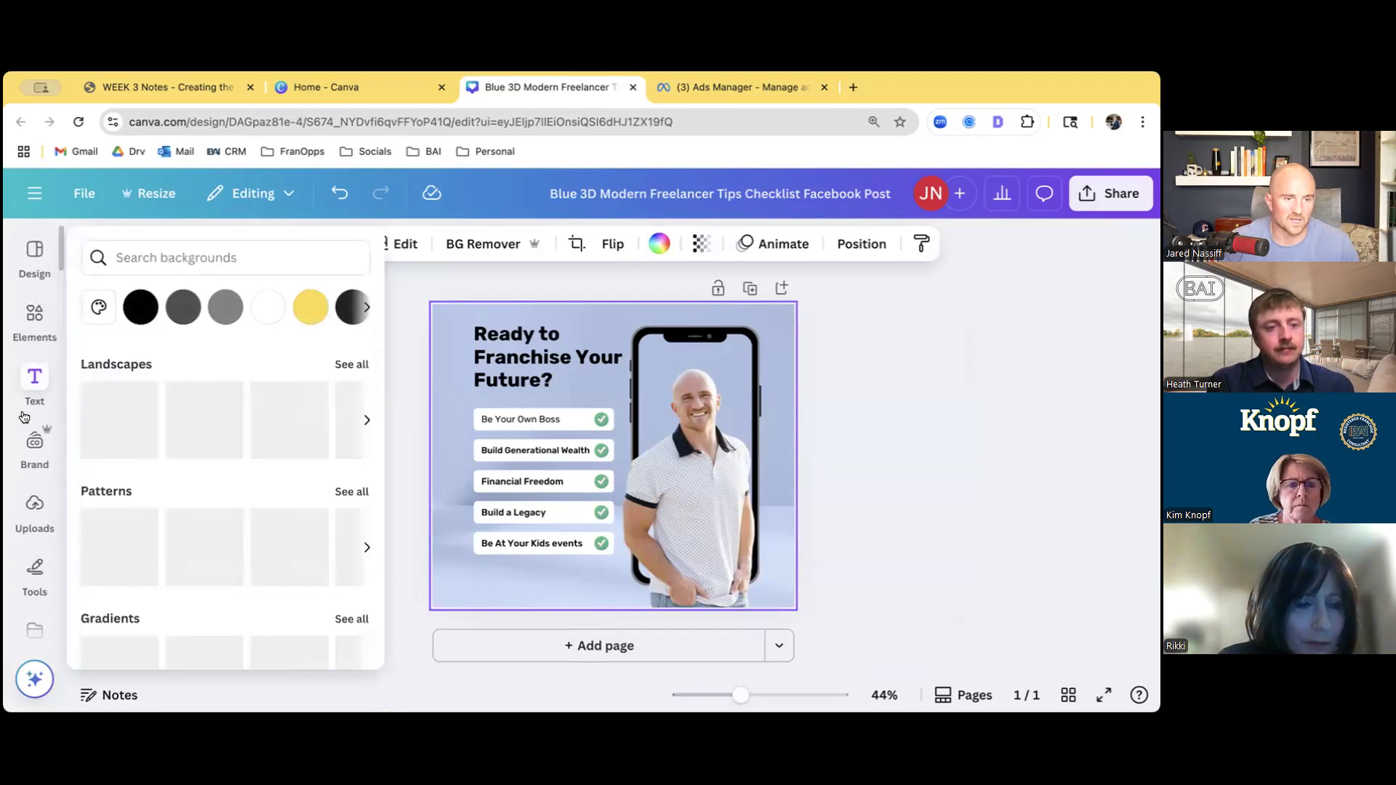
click(28, 407)
click(333, 433)
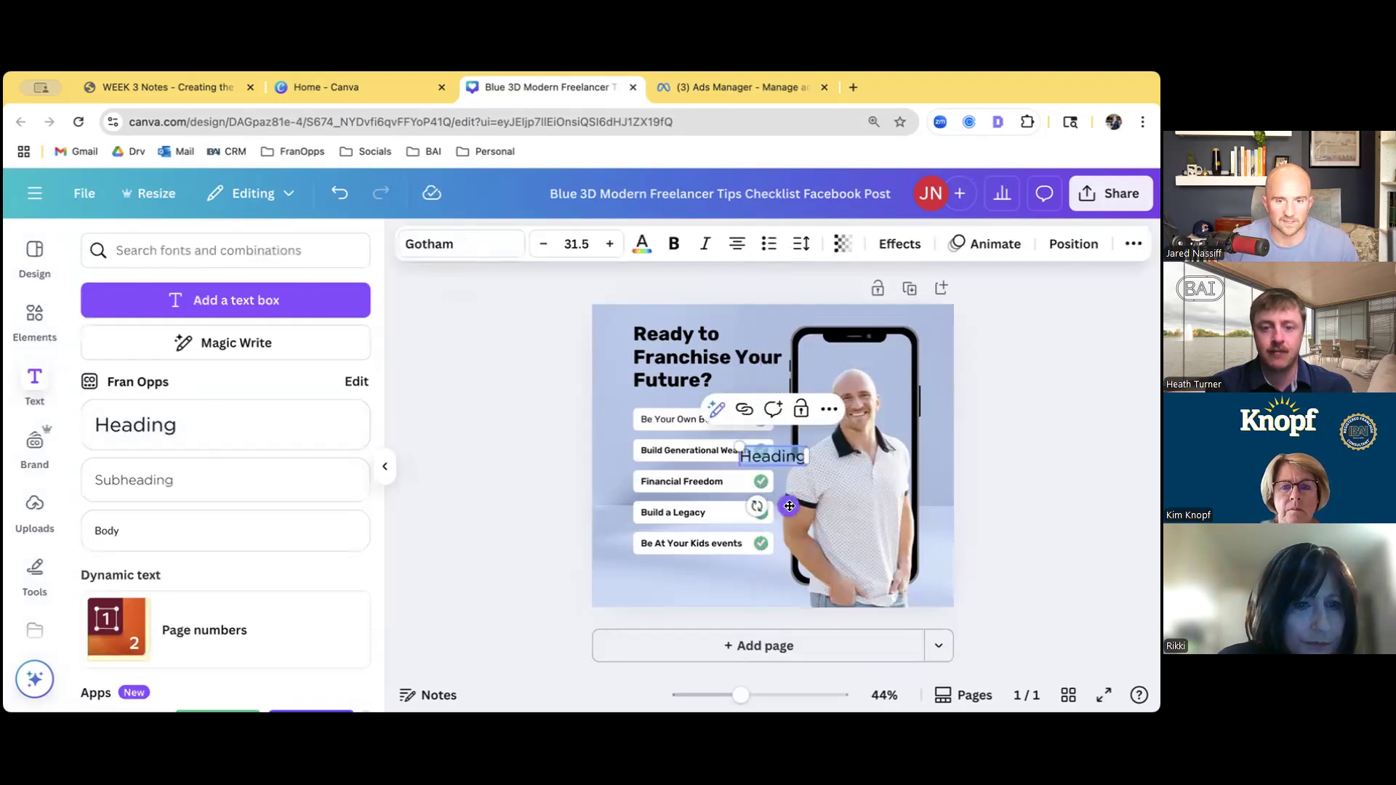
drag(789, 505, 684, 637)
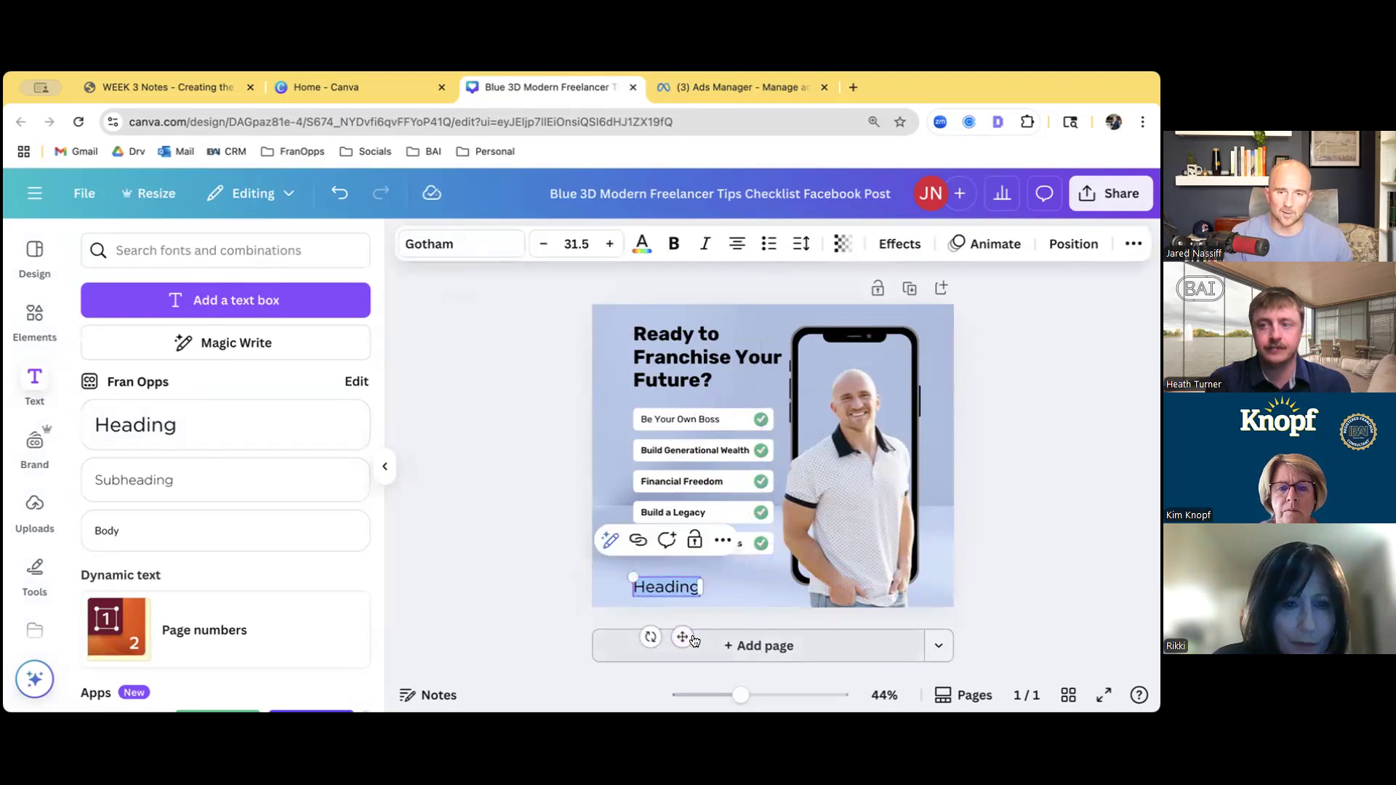
text(Click to Qualify Today)
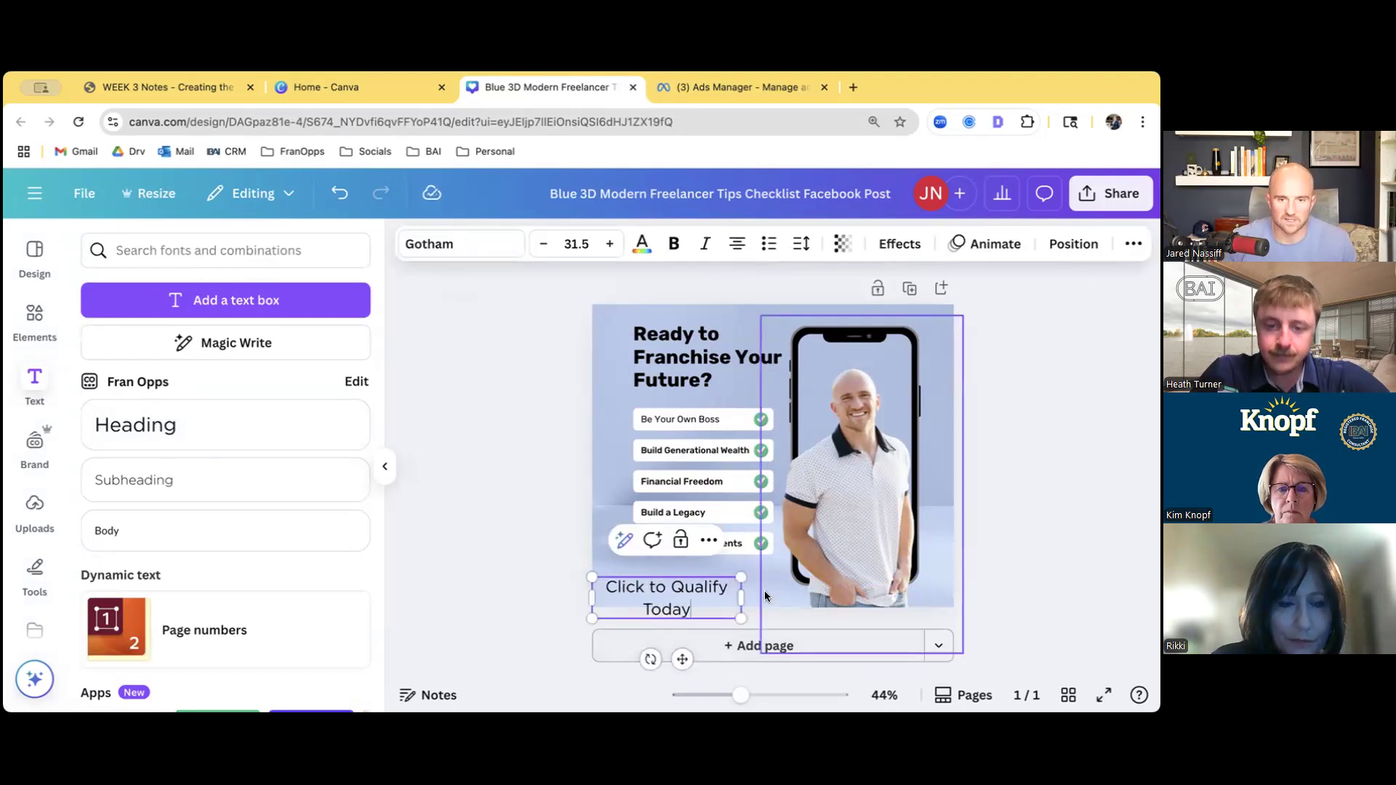
drag(741, 597, 770, 595)
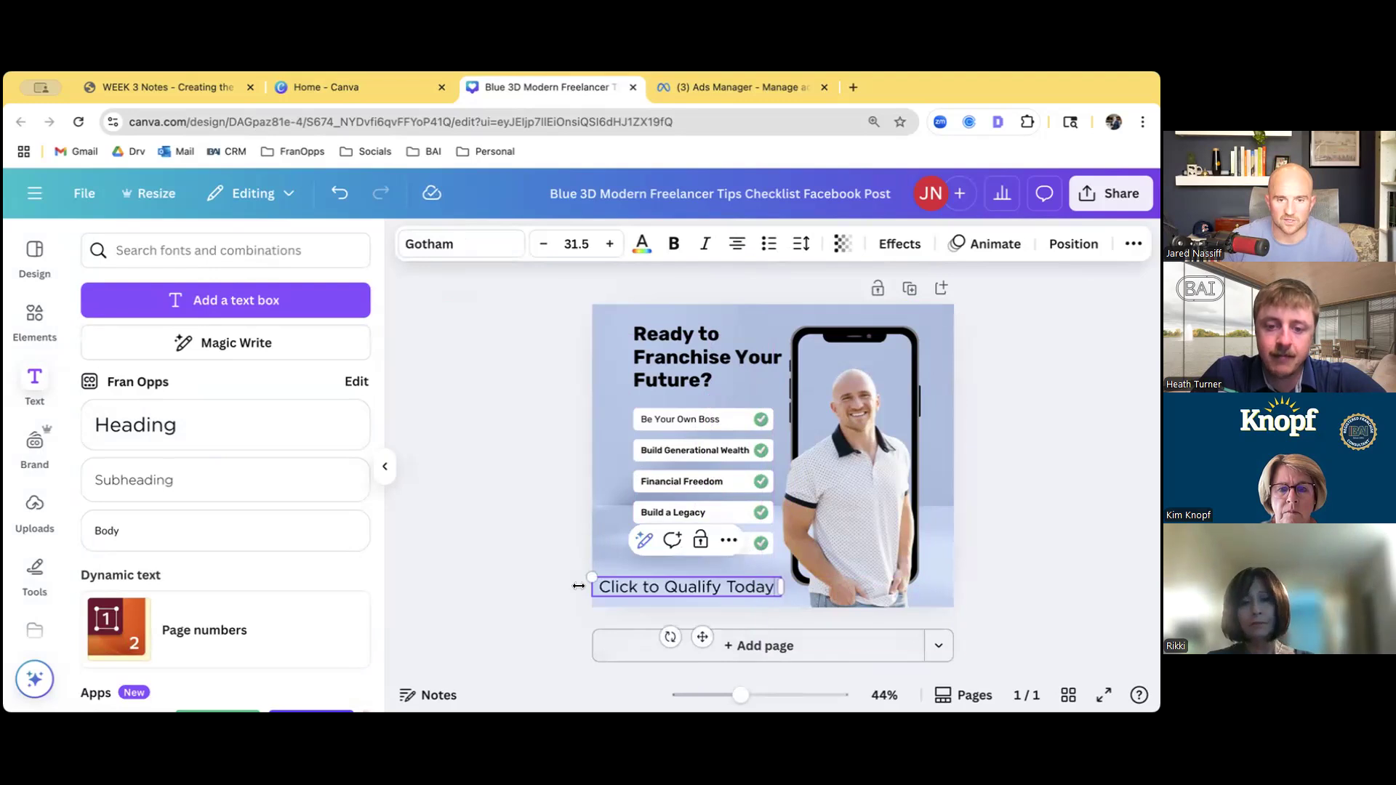
drag(590, 577, 633, 581)
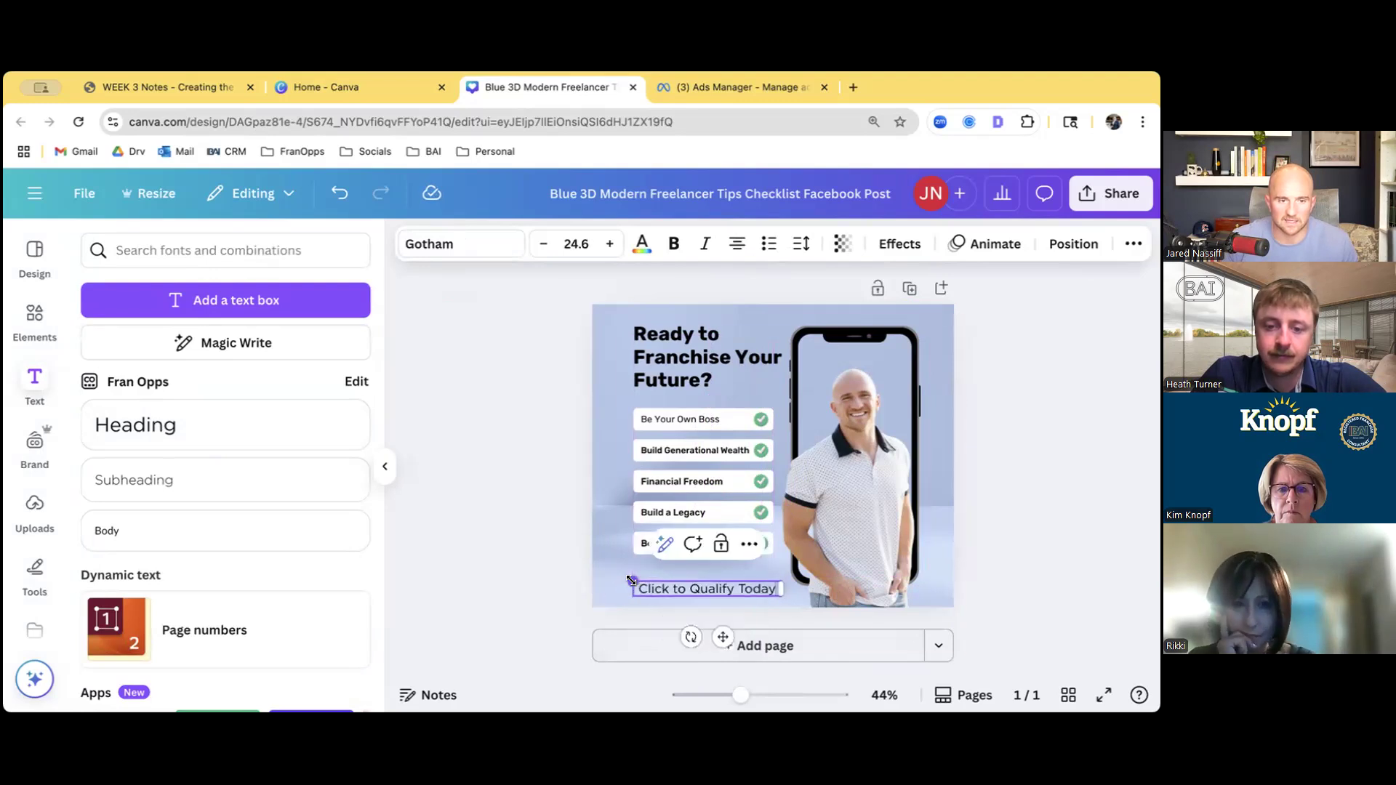
click(525, 569)
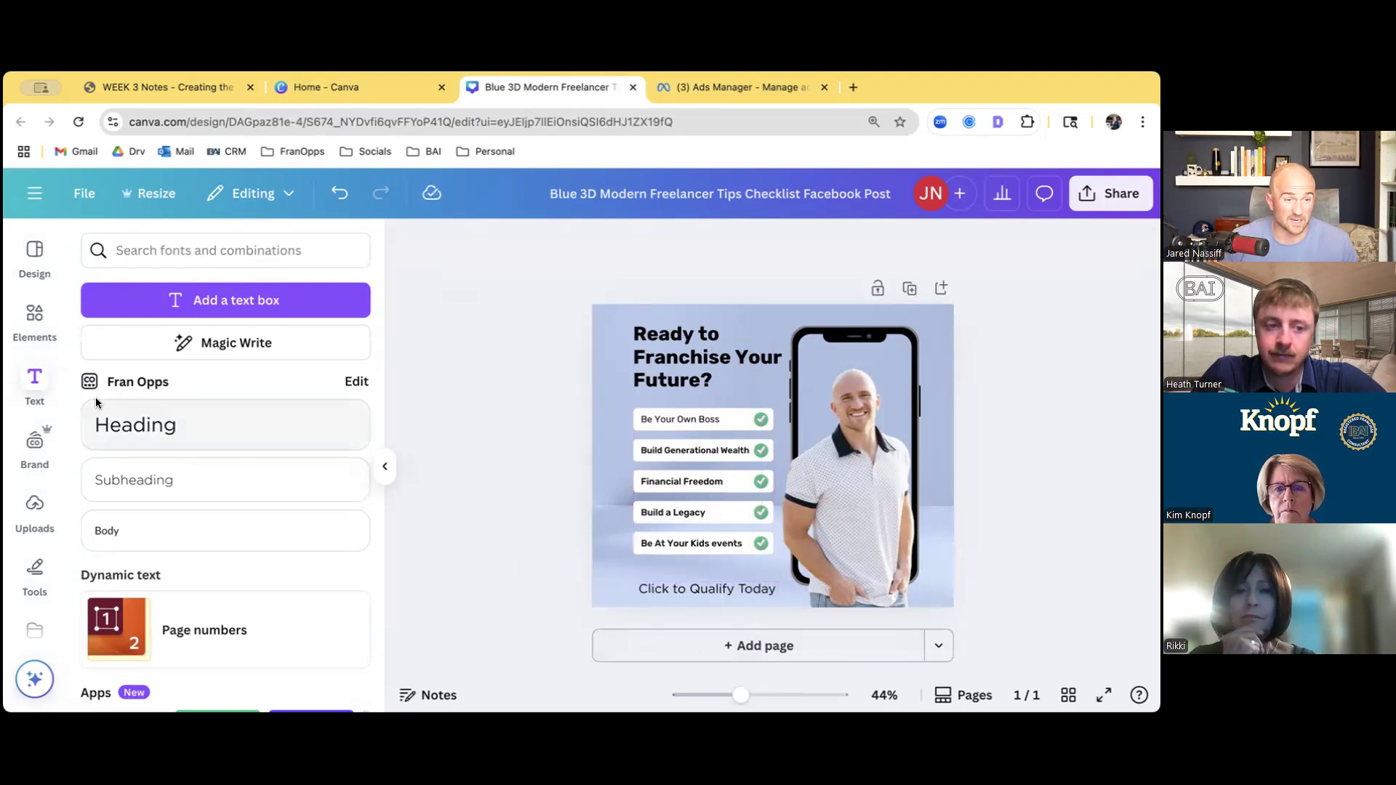
Search the elements for button graphics and place the rounded pill-shaped outline around the "Click to Qualify Today" text
click(38, 327)
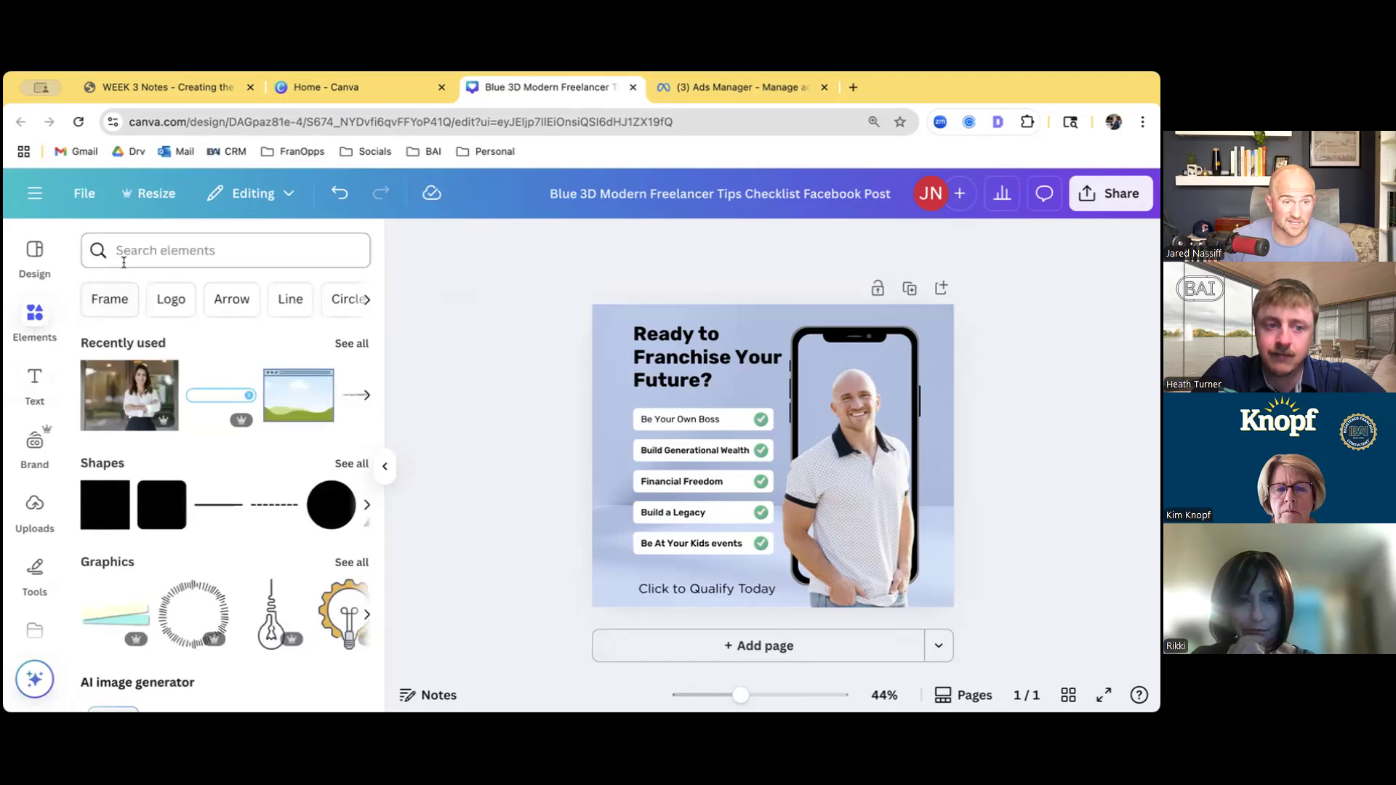
click(151, 252)
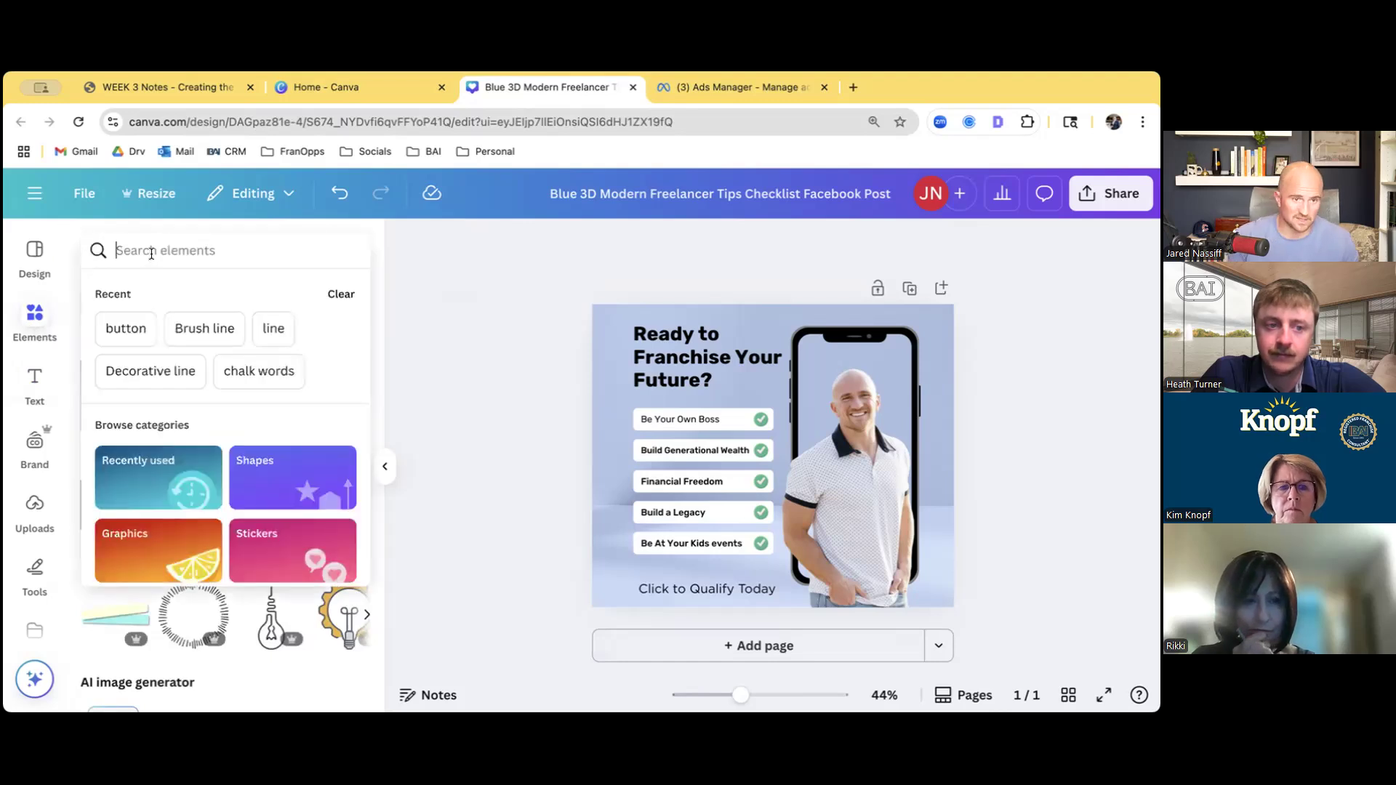
text(but)
click(142, 327)
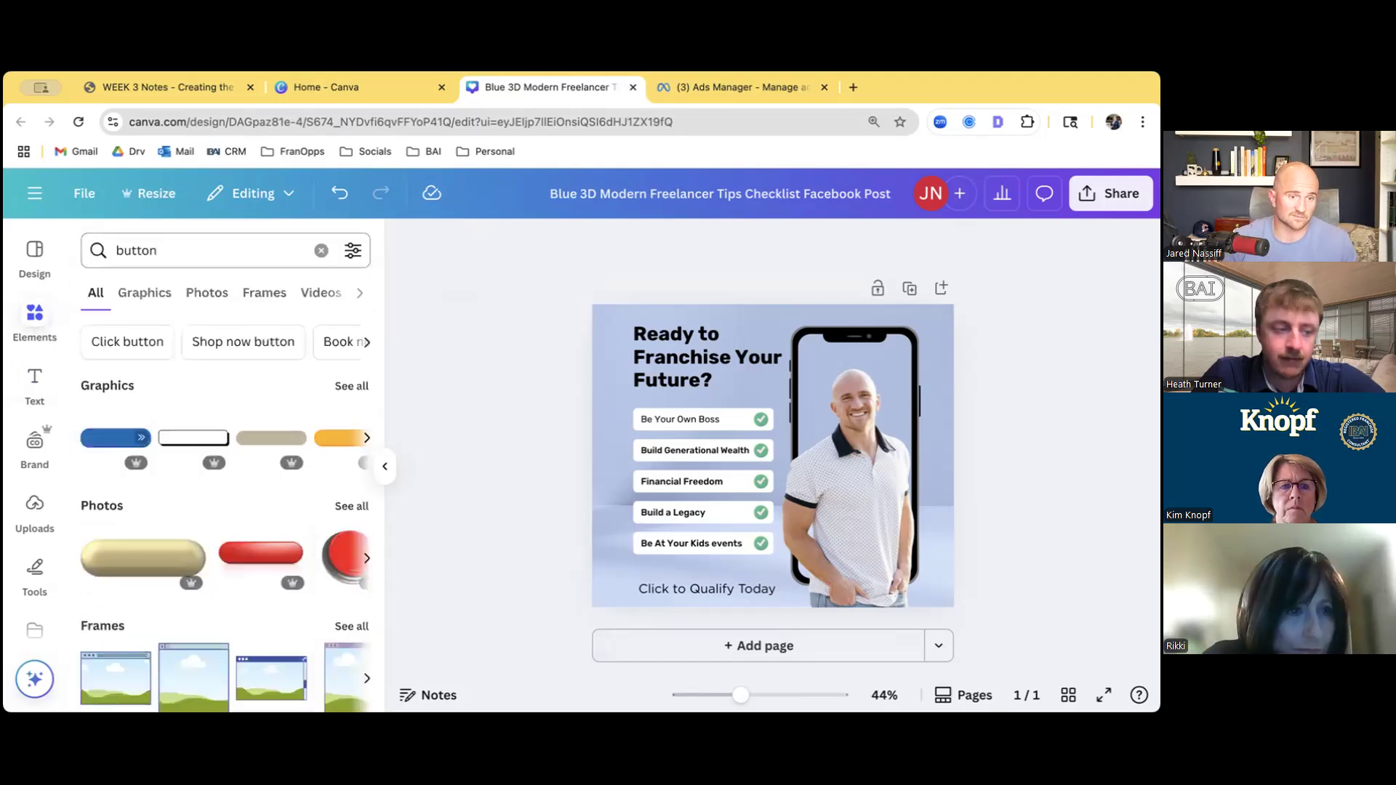
click(352, 386)
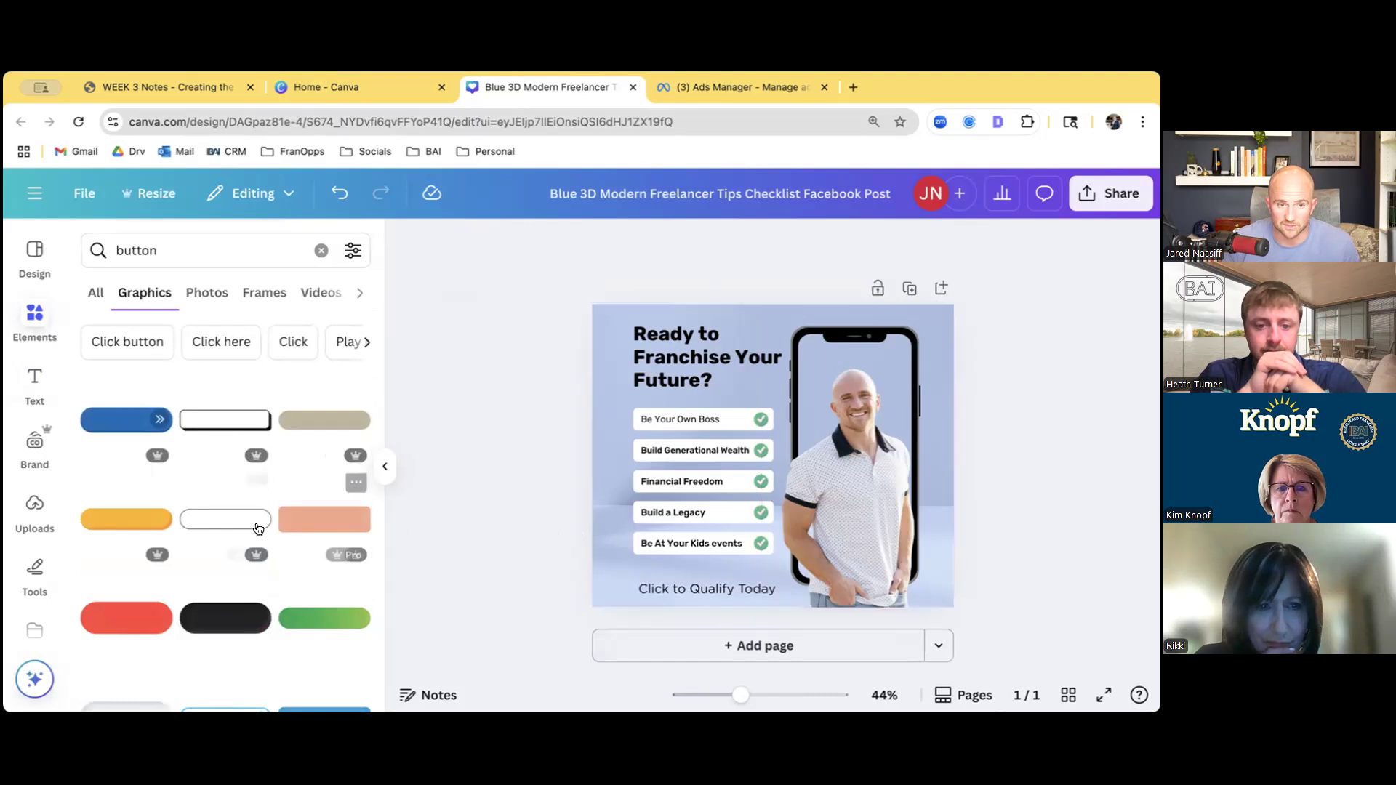
click(238, 520)
drag(789, 512, 744, 627)
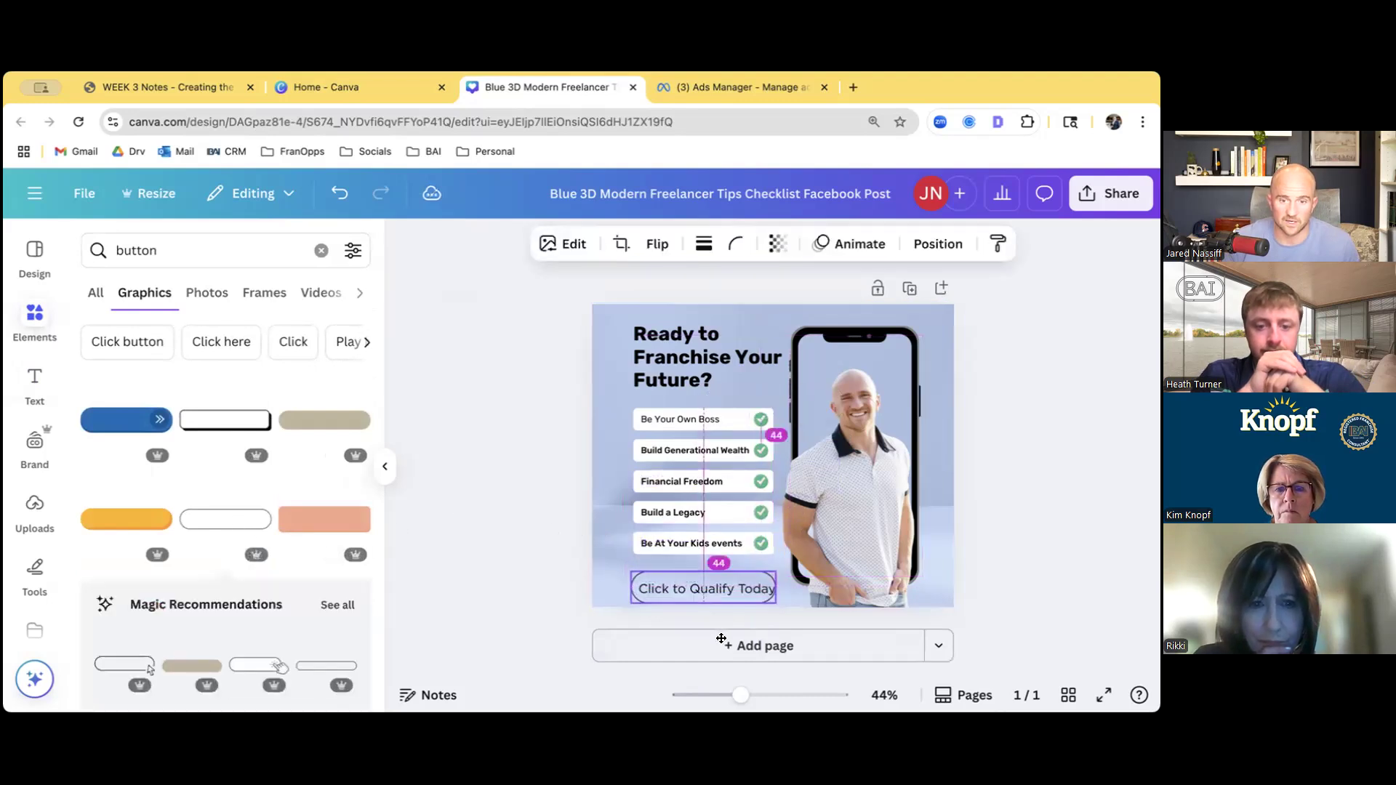
Set the "Click to Qualify Today" text to size 22.6 and bold, and center it inside the button outline
click(764, 595)
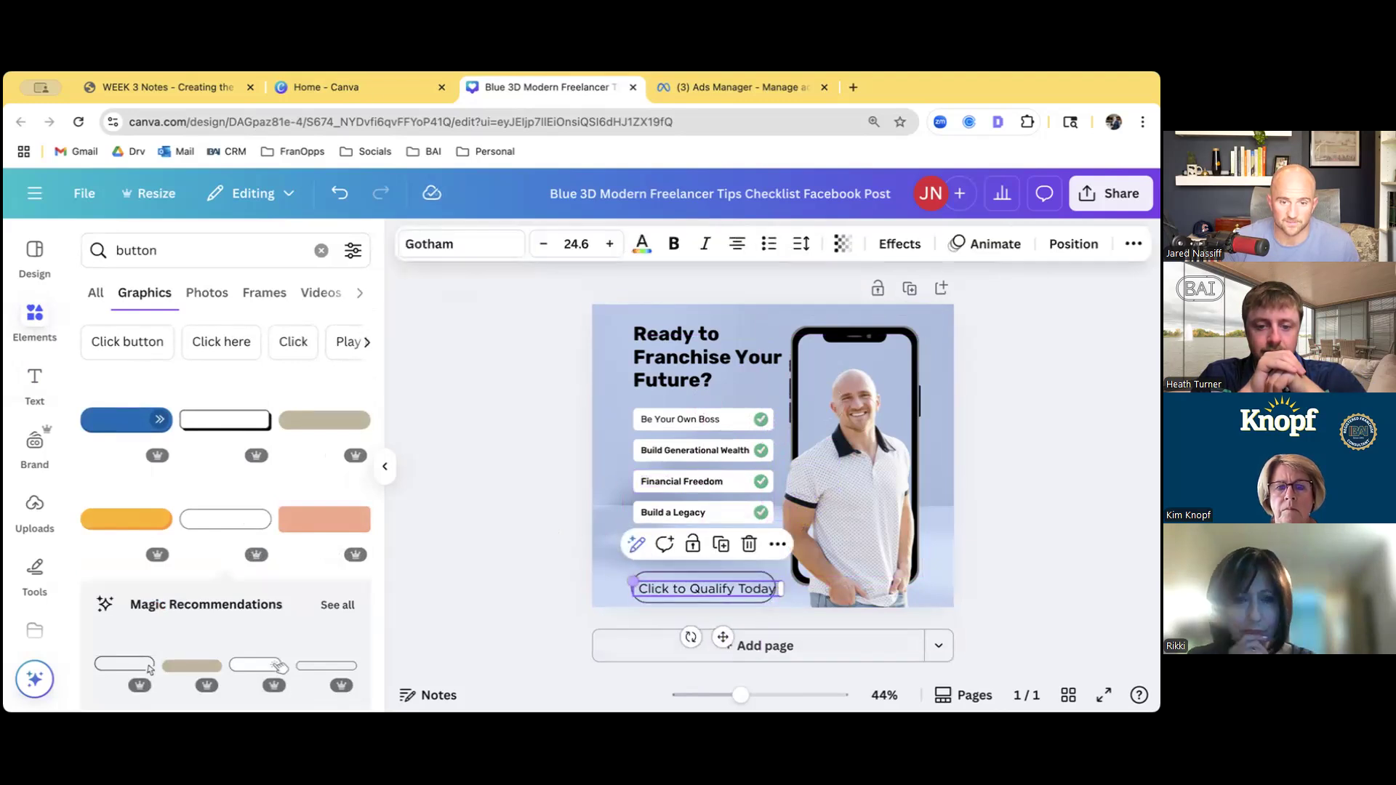
click(543, 244)
click(543, 243)
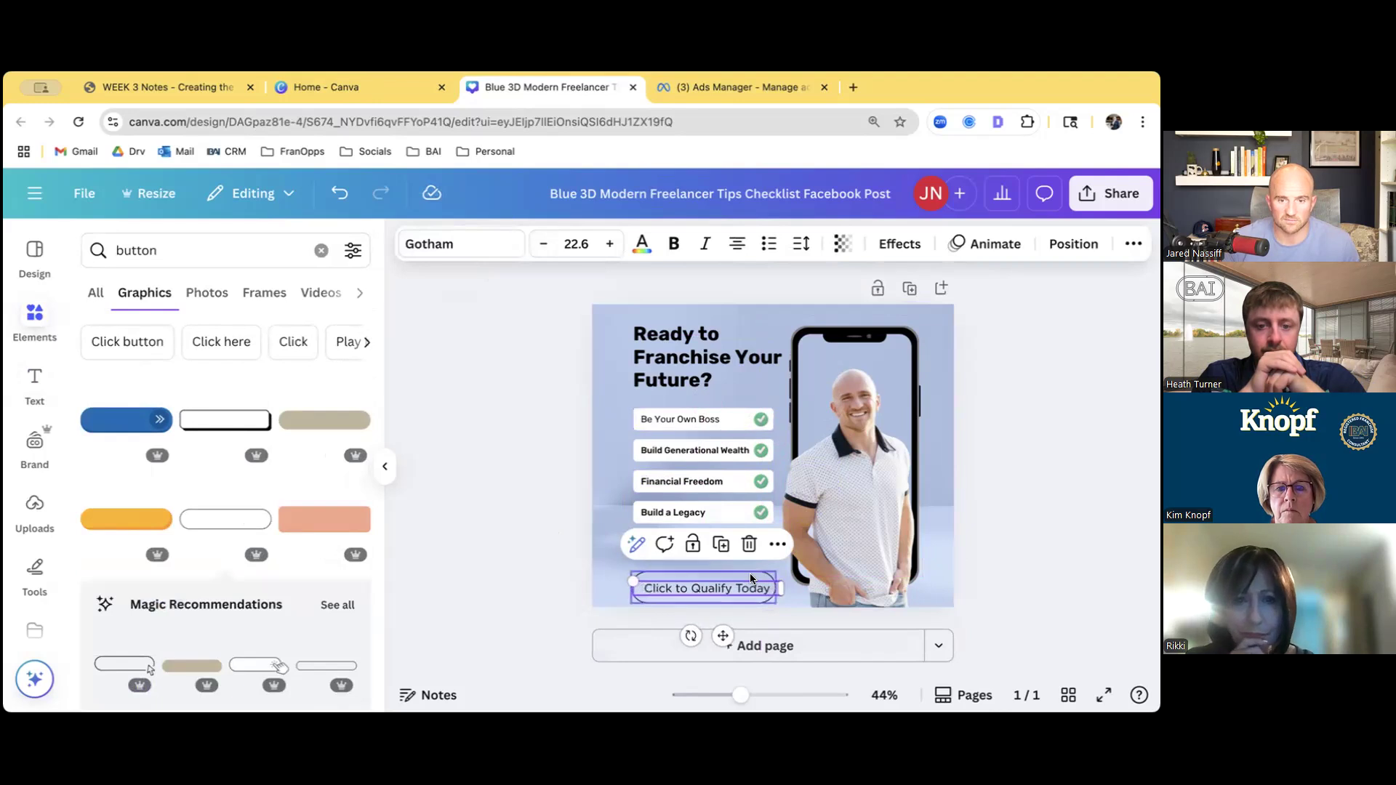
drag(722, 633, 719, 632)
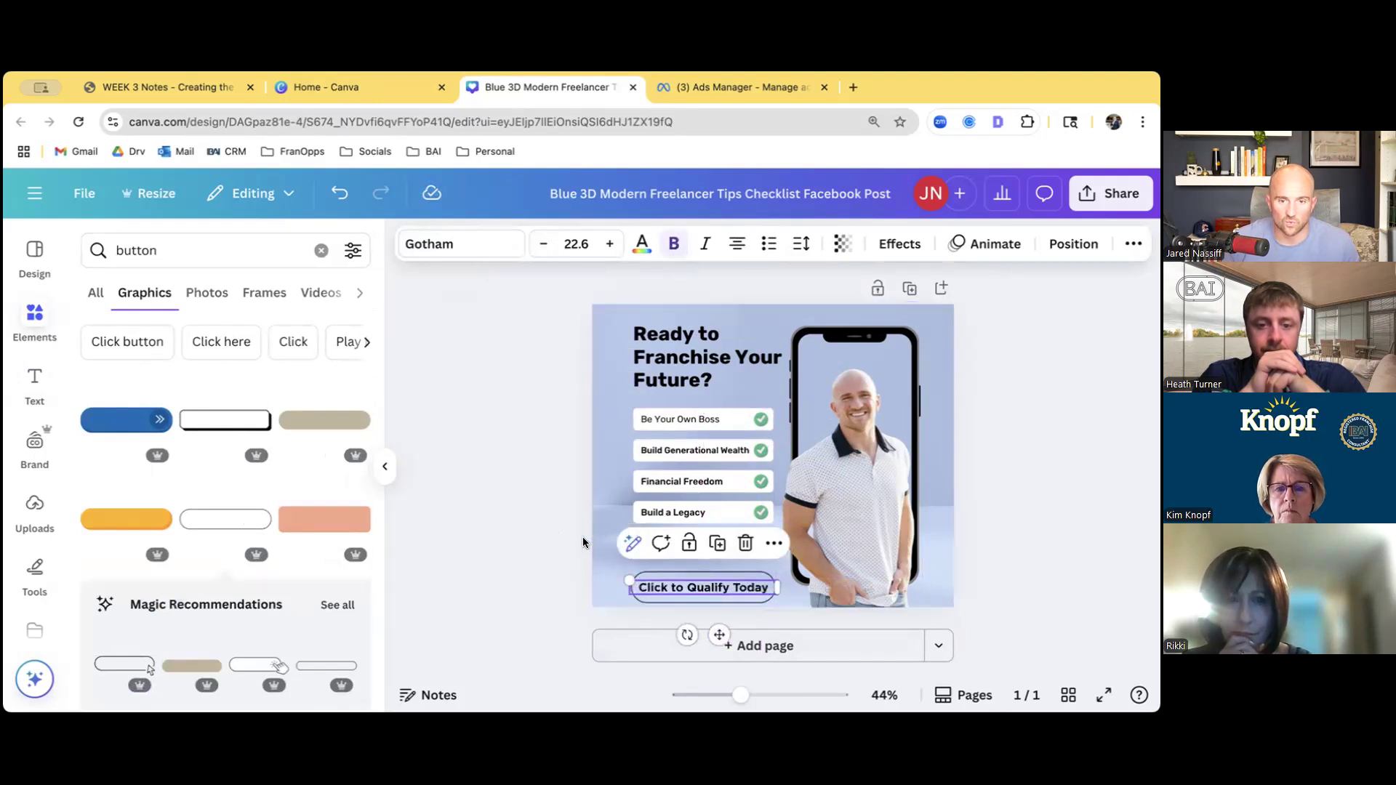
click(550, 537)
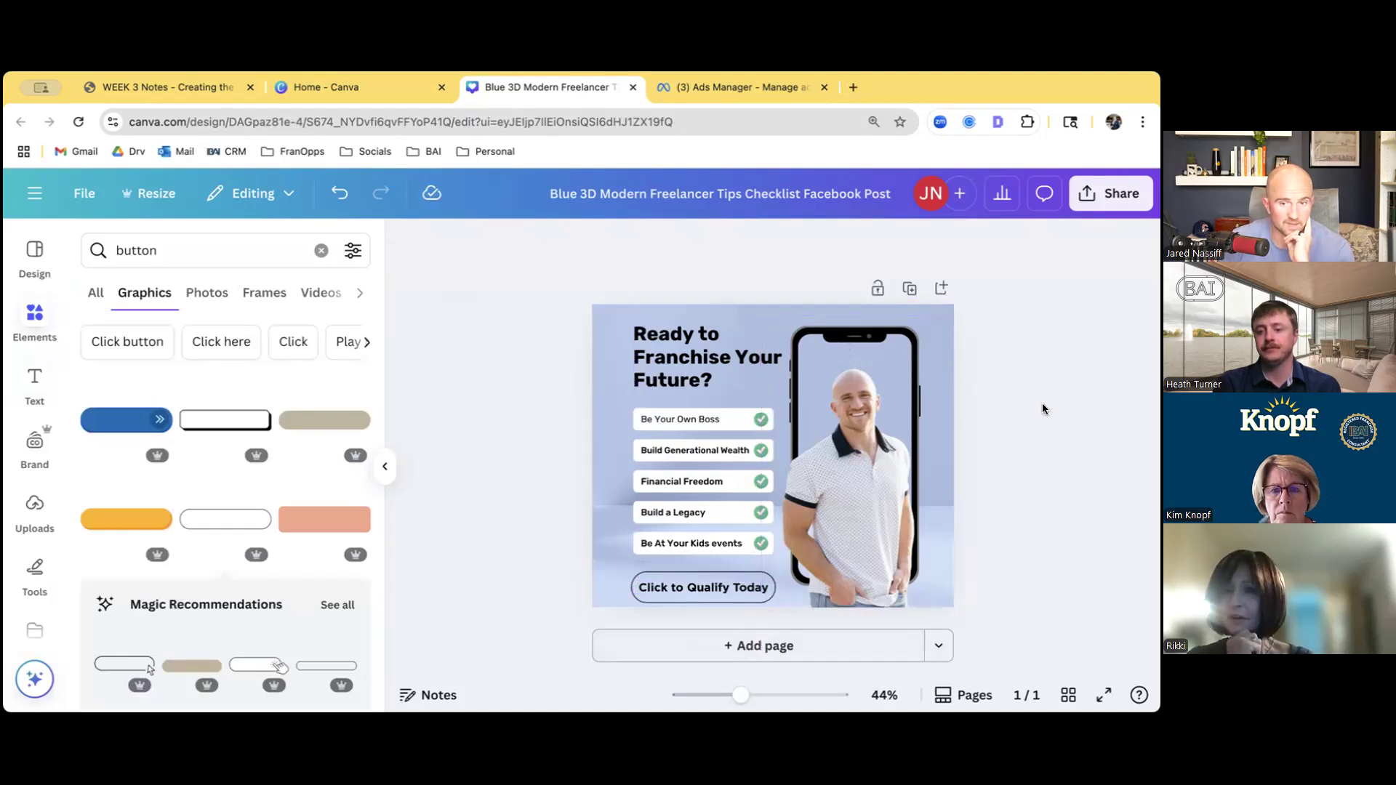
Remove the phone frame from behind the man and move his photo slightly higher
click(891, 339)
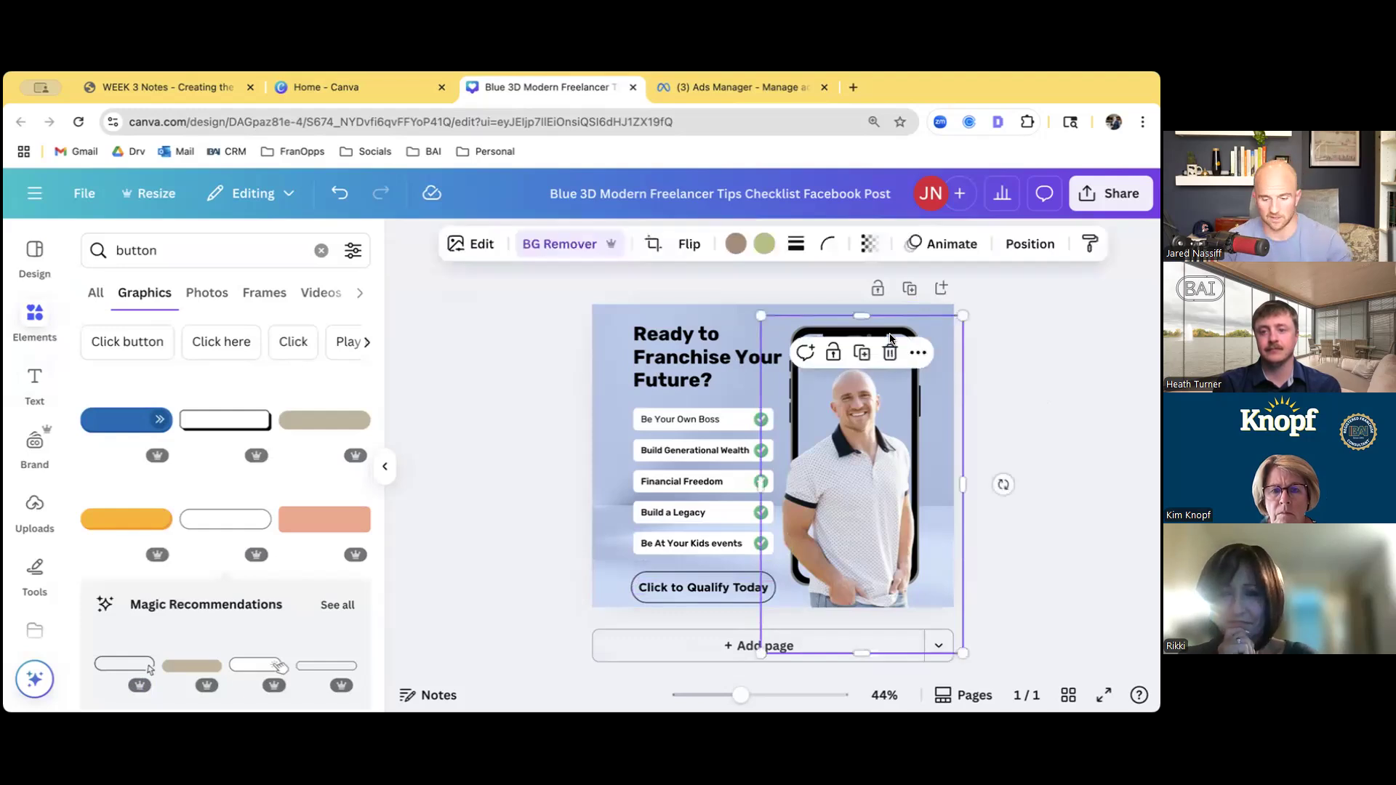
drag(911, 413, 870, 412)
click(1015, 477)
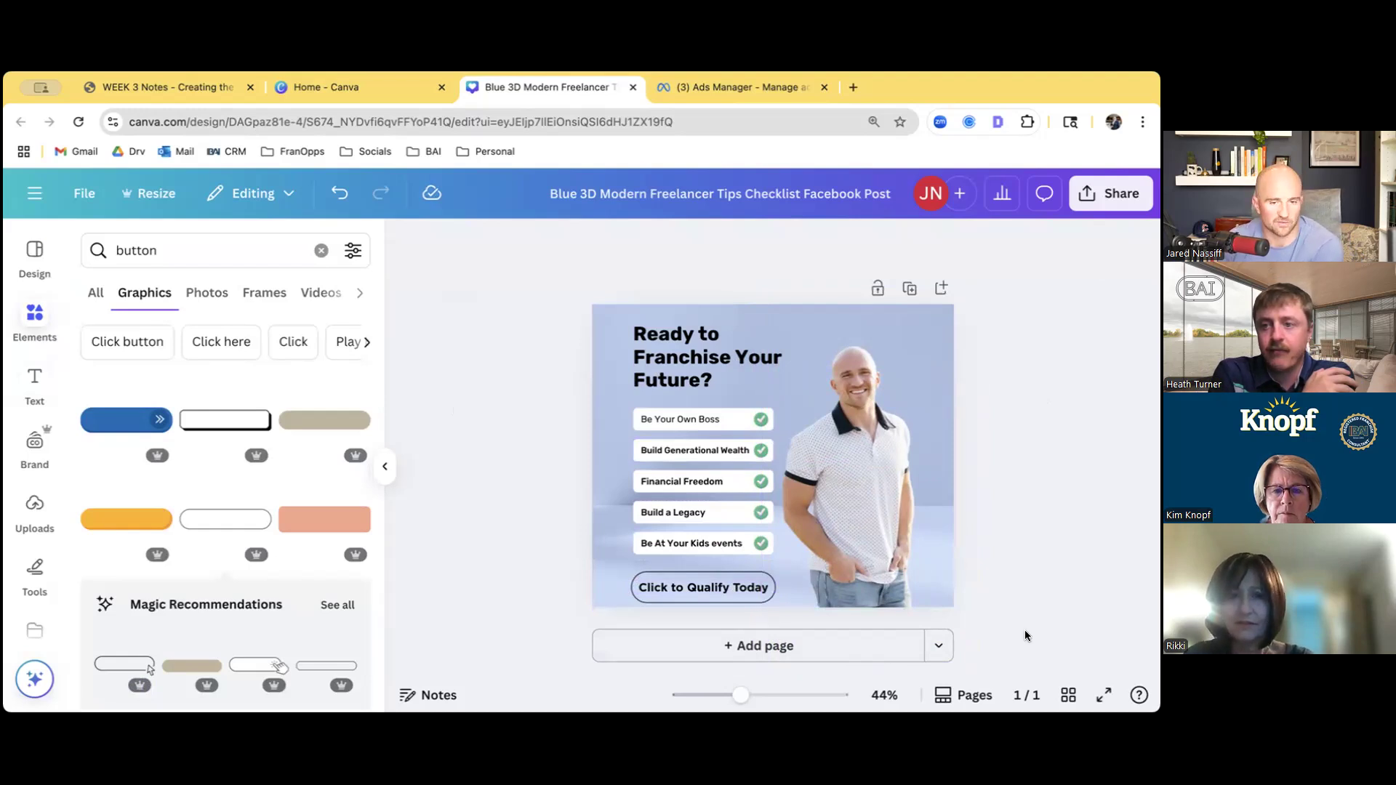
Add a blank second page and look over the recently used and premium design templates
click(757, 644)
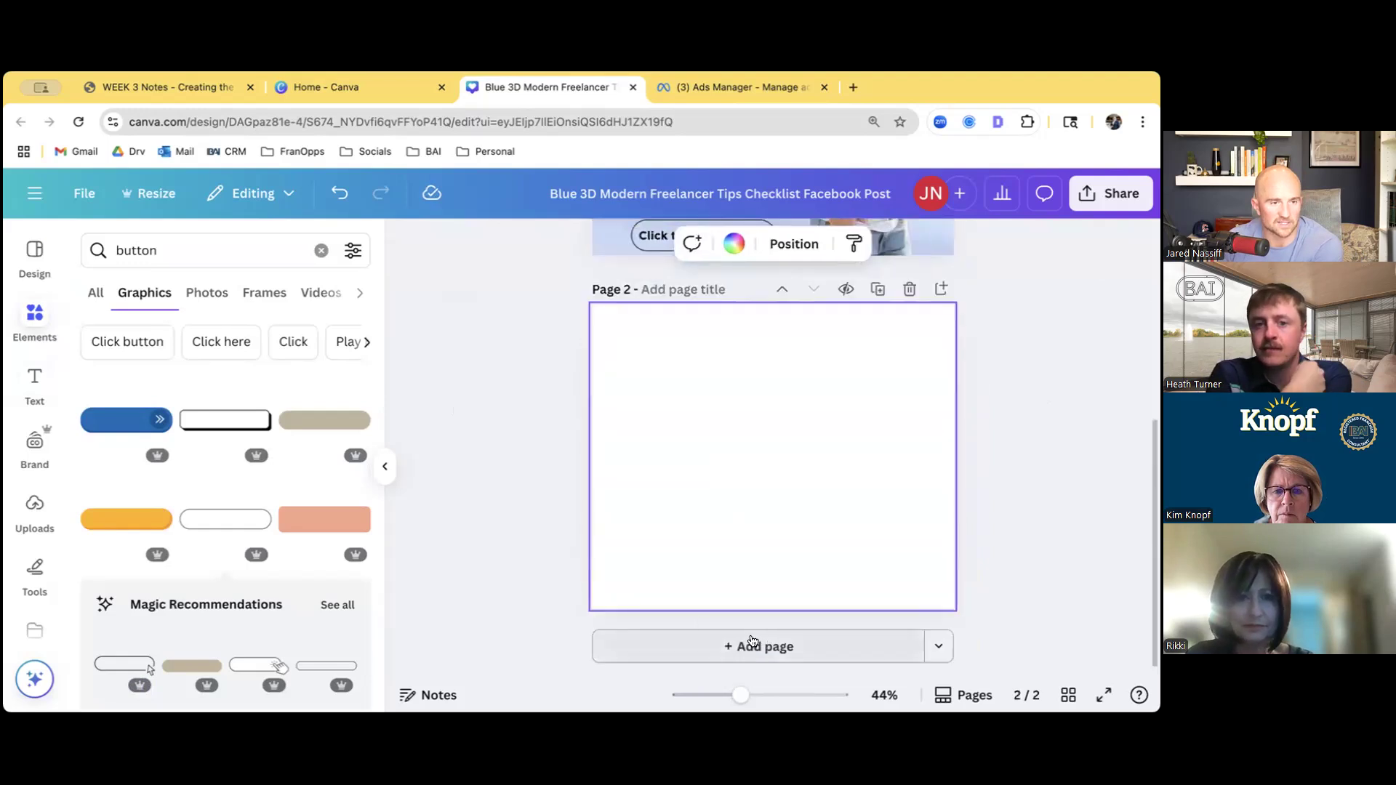
click(29, 254)
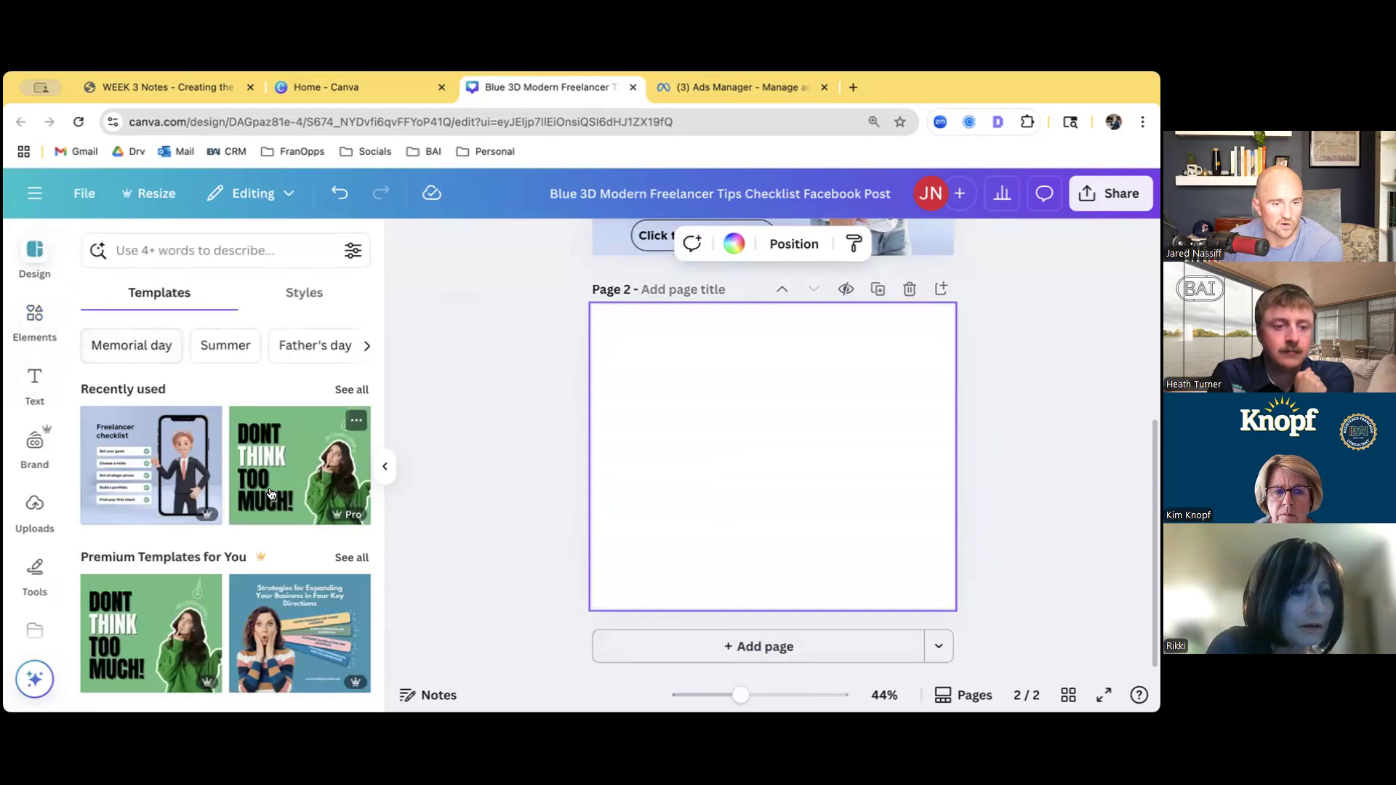
scroll(212, 436, down, 2)
scroll(561, 463, up, 1)
scroll(561, 463, up, 3)
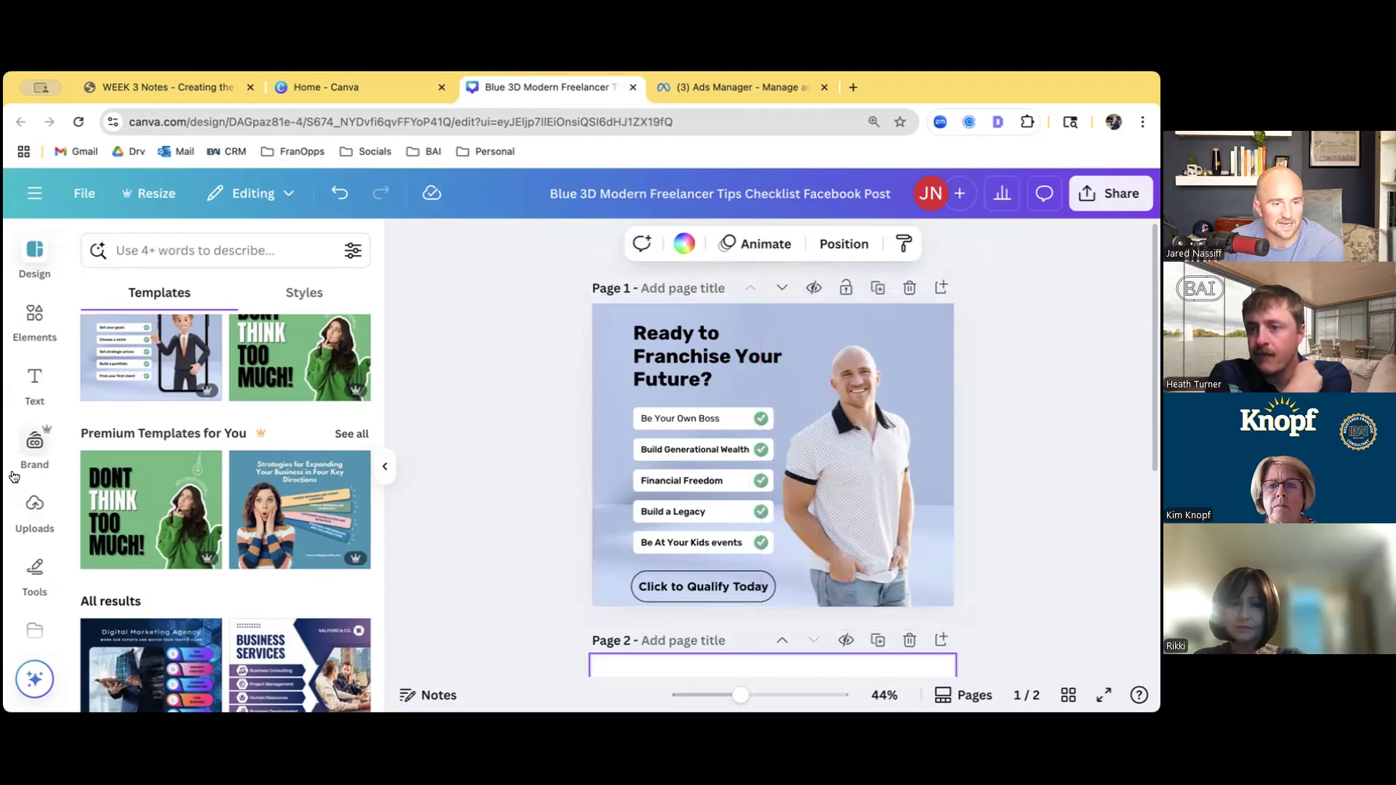
scroll(40, 473, down, 1)
scroll(40, 474, down, 2)
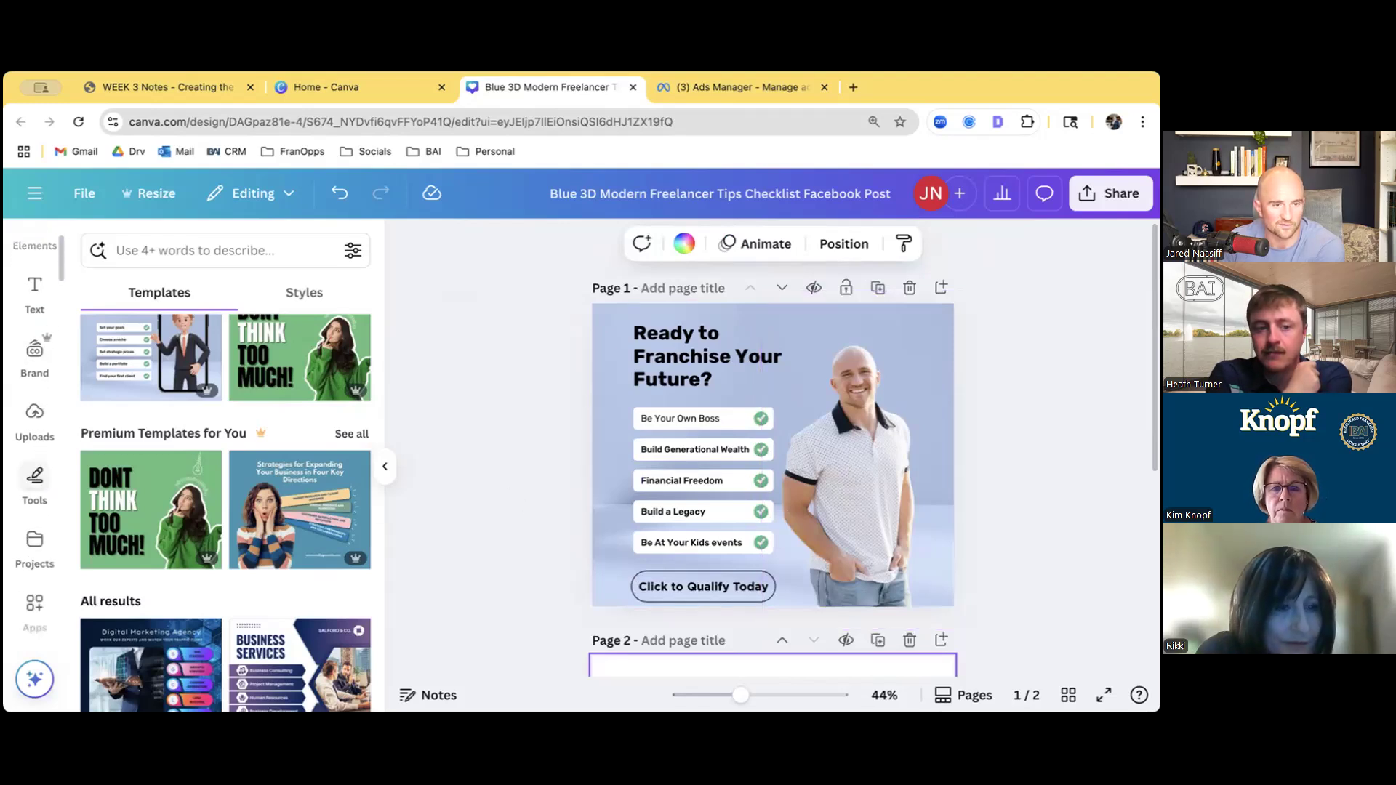
scroll(35, 462, down, 2)
scroll(35, 458, up, 5)
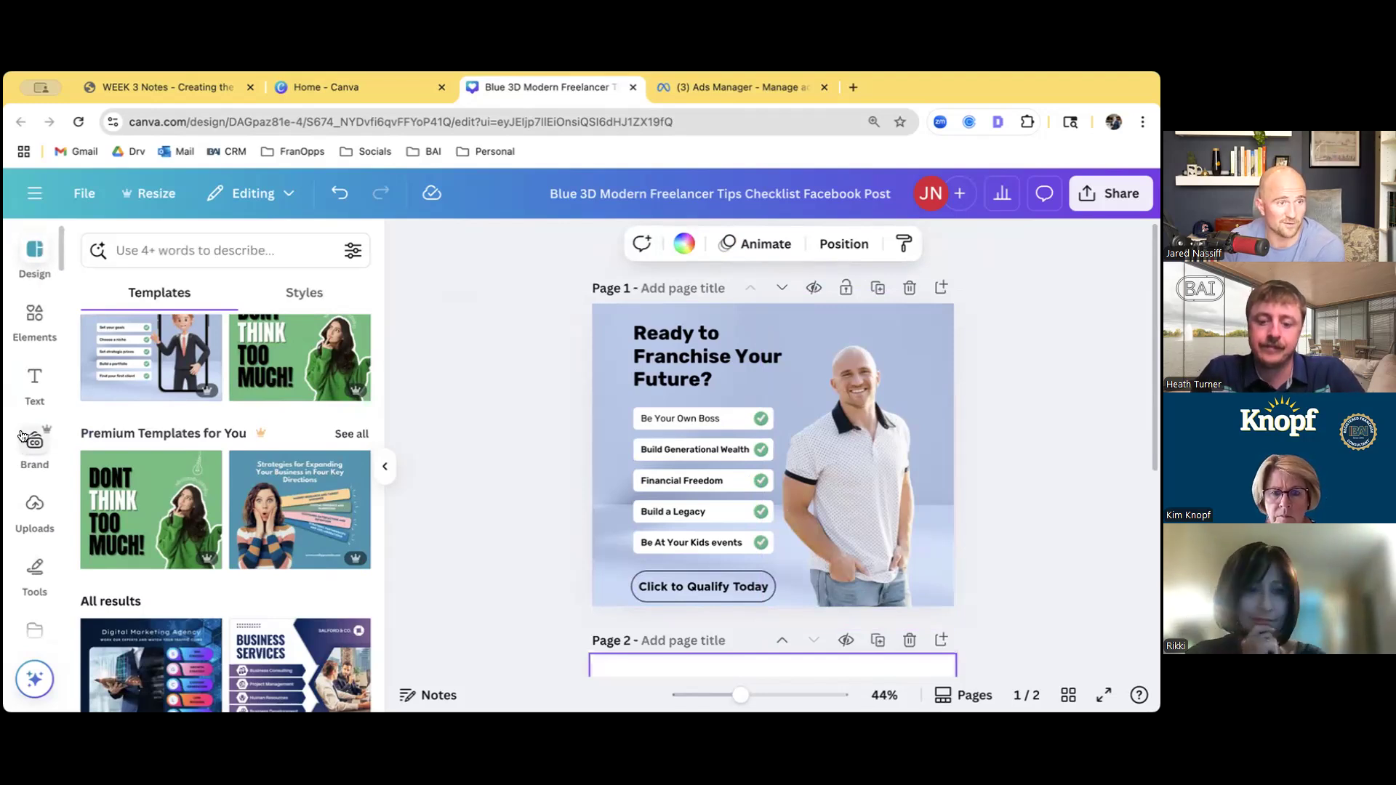
scroll(26, 463, down, 2)
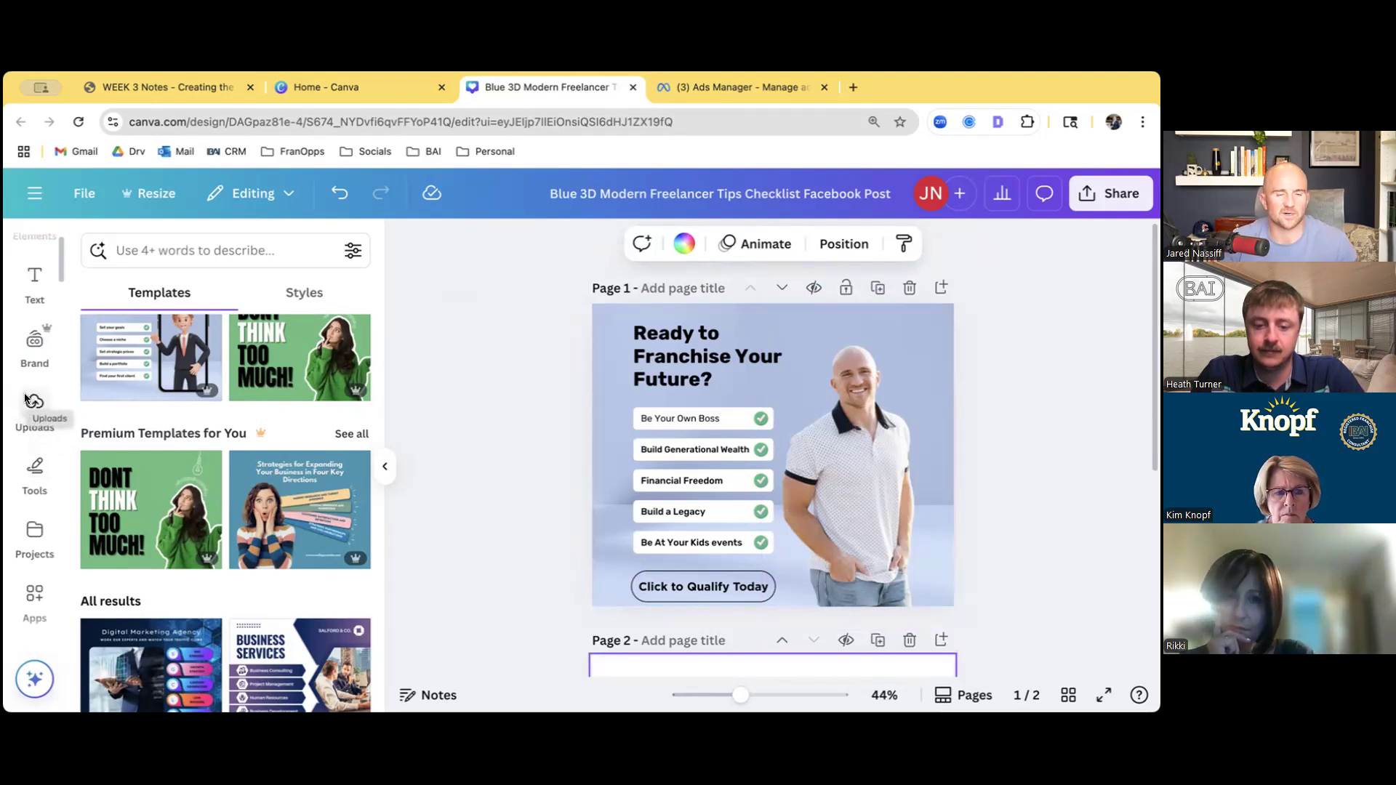
Search the stock photos for "business owner"
scroll(25, 429, down, 5)
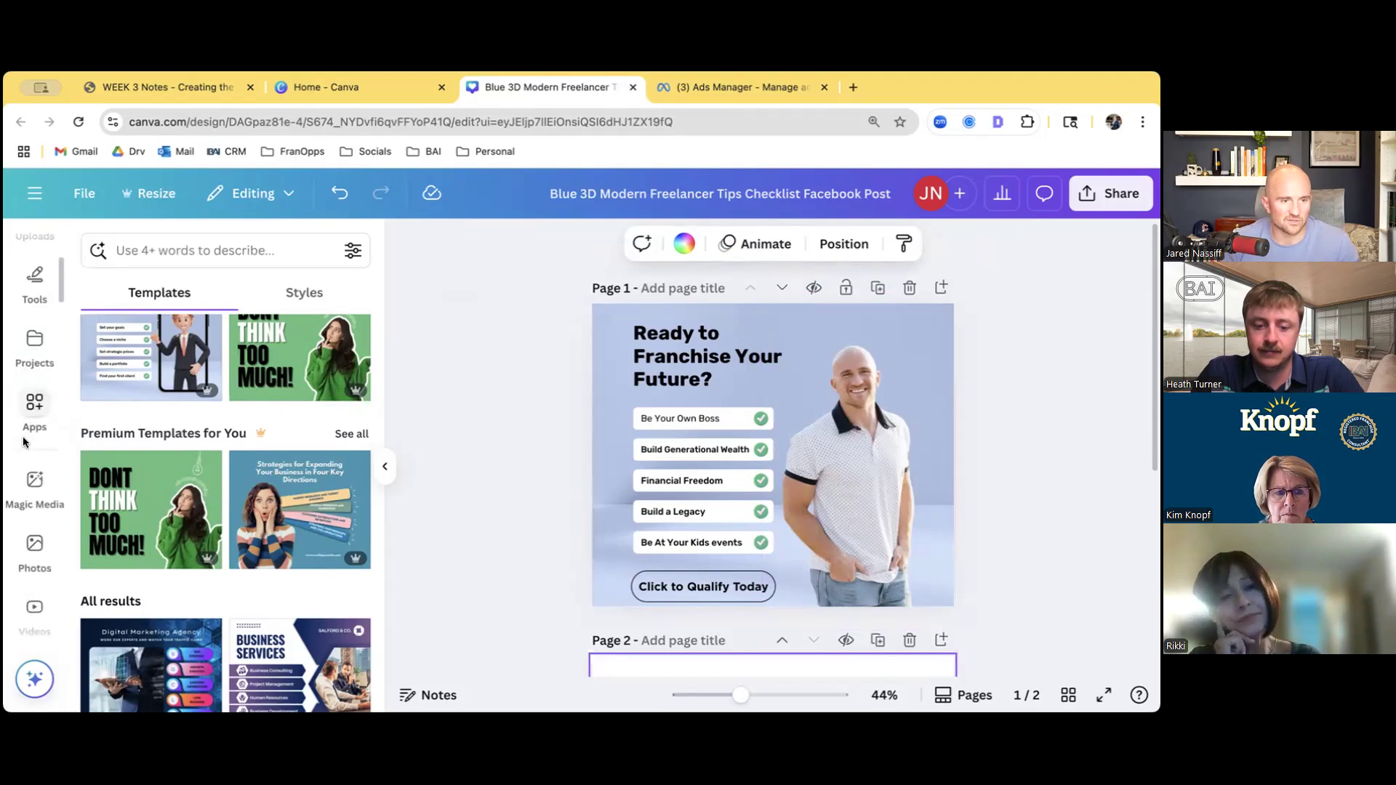
click(37, 506)
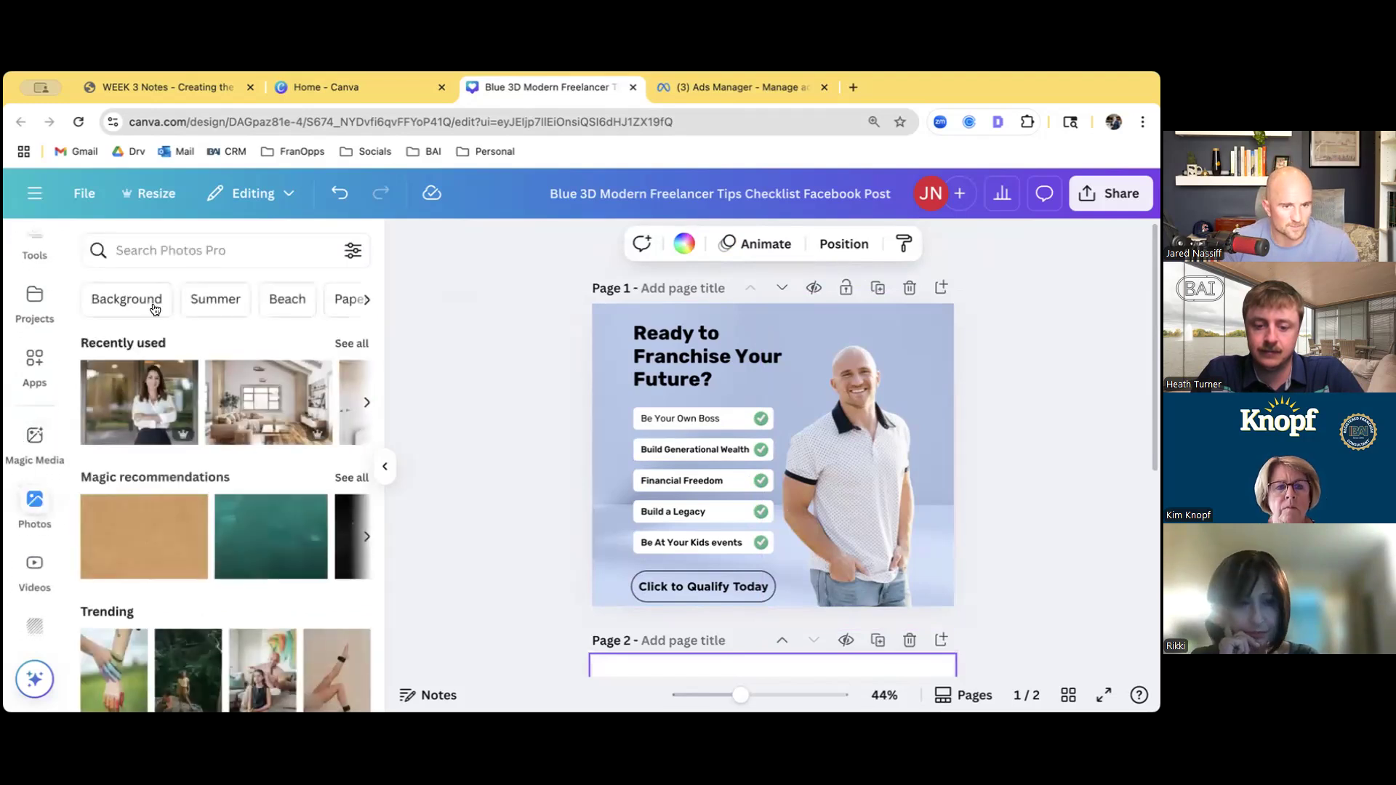
click(163, 251)
text(business owner)
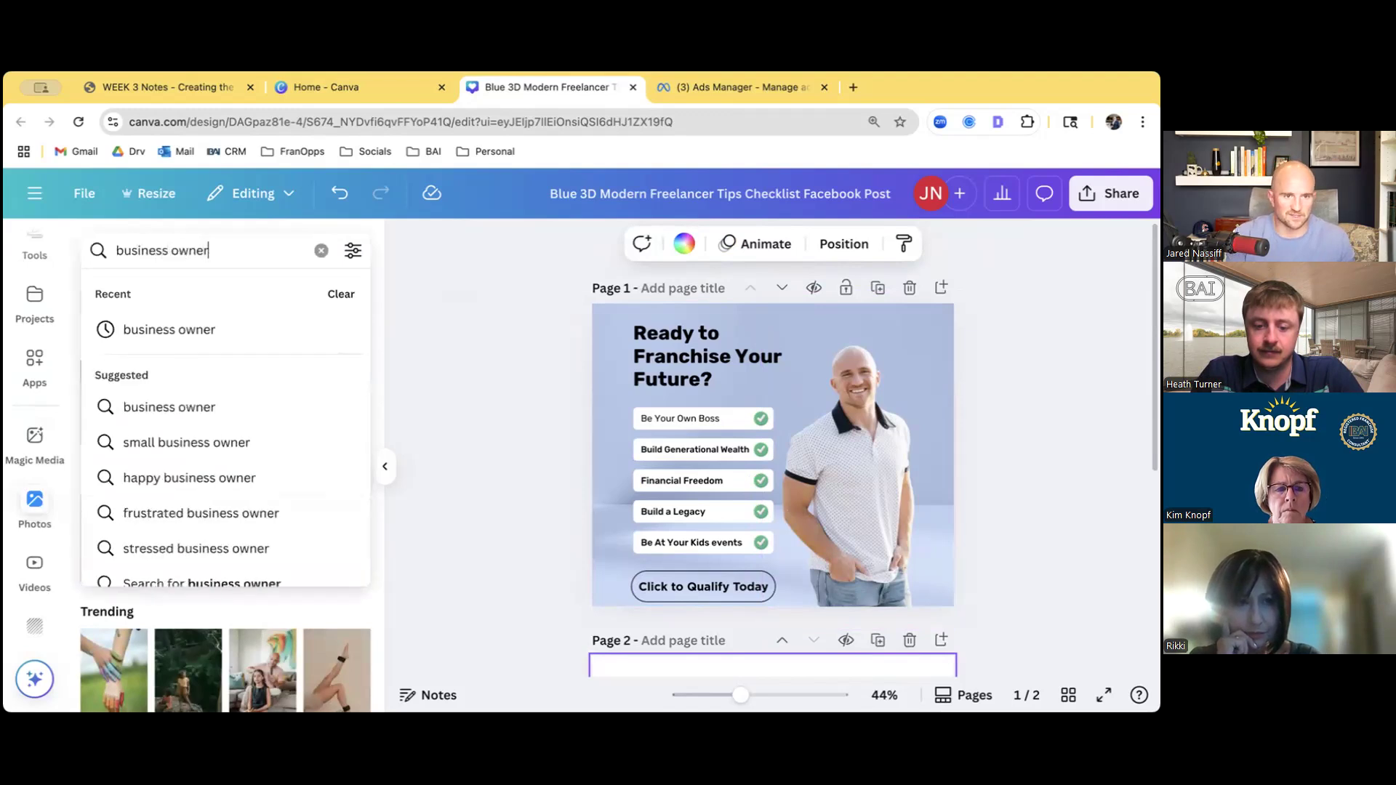
key(Return)
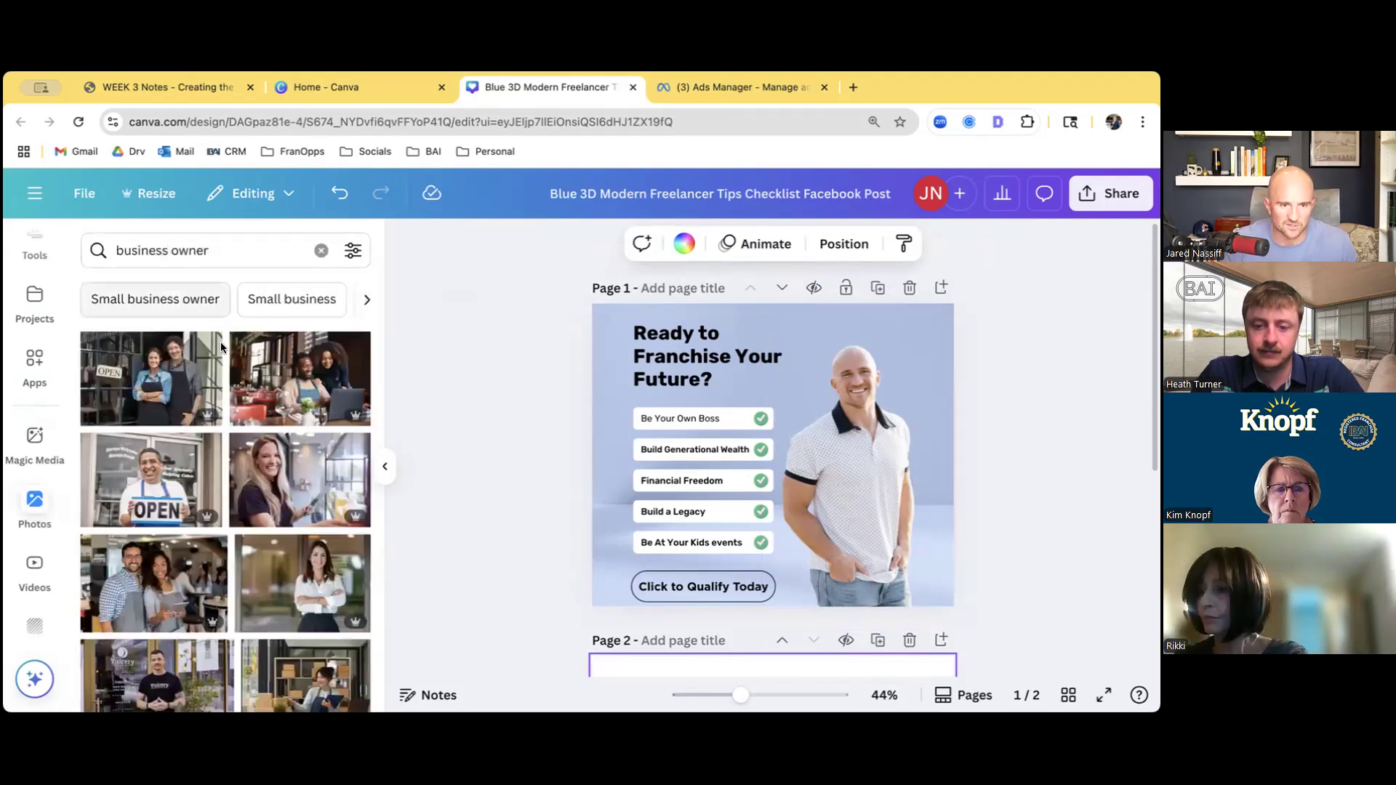
Add the photo of the smiling long-haired woman holding a tablet to page 1, remove its background, and shift it toward the lower right
click(269, 484)
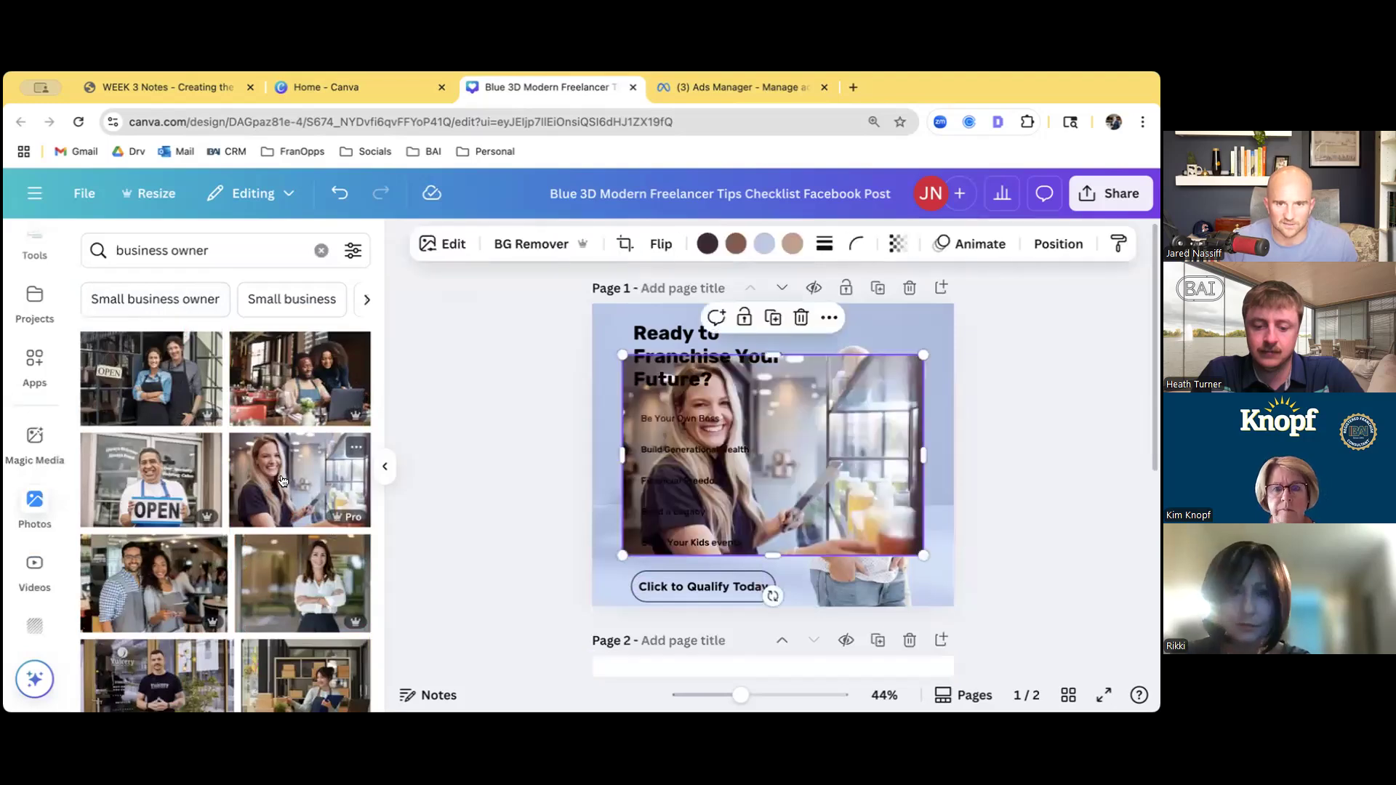
click(522, 251)
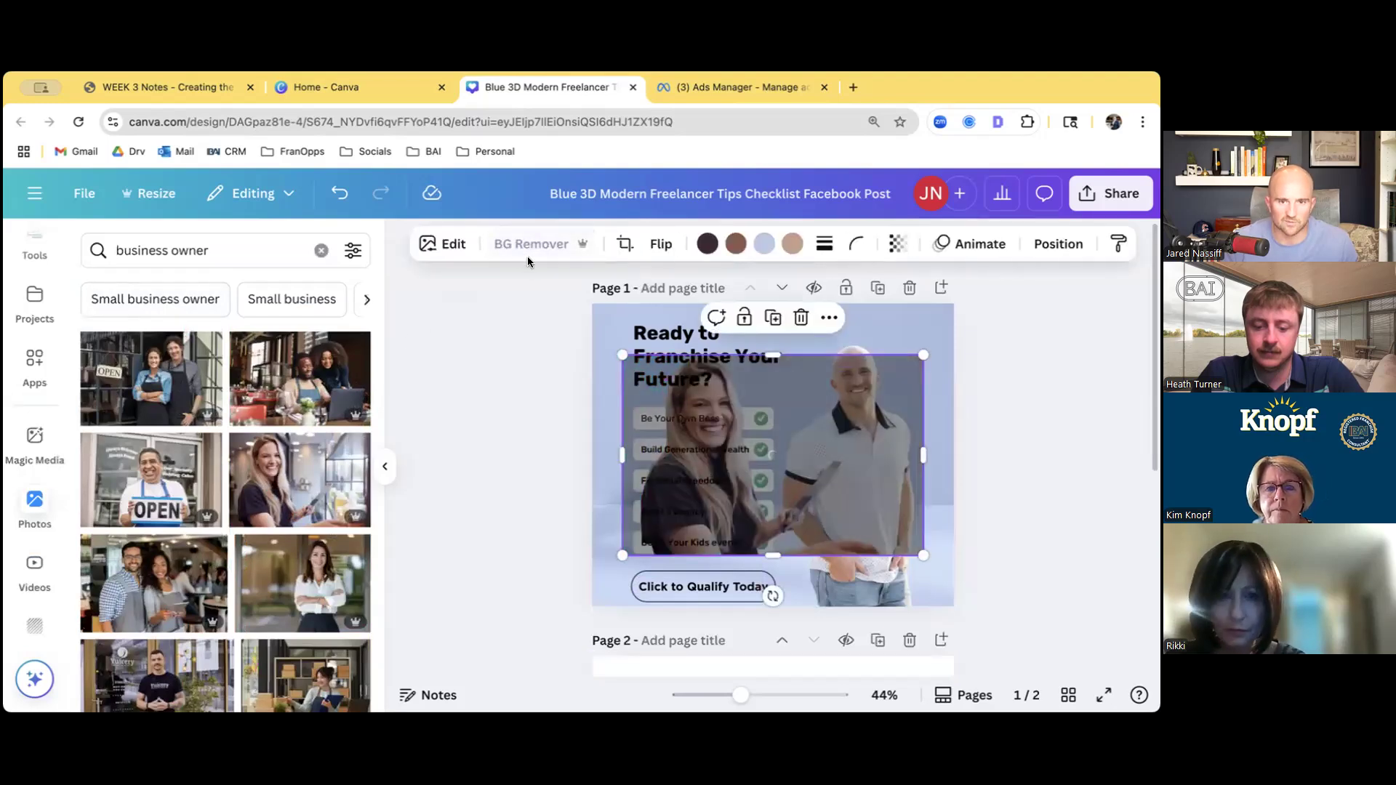
drag(832, 492, 905, 541)
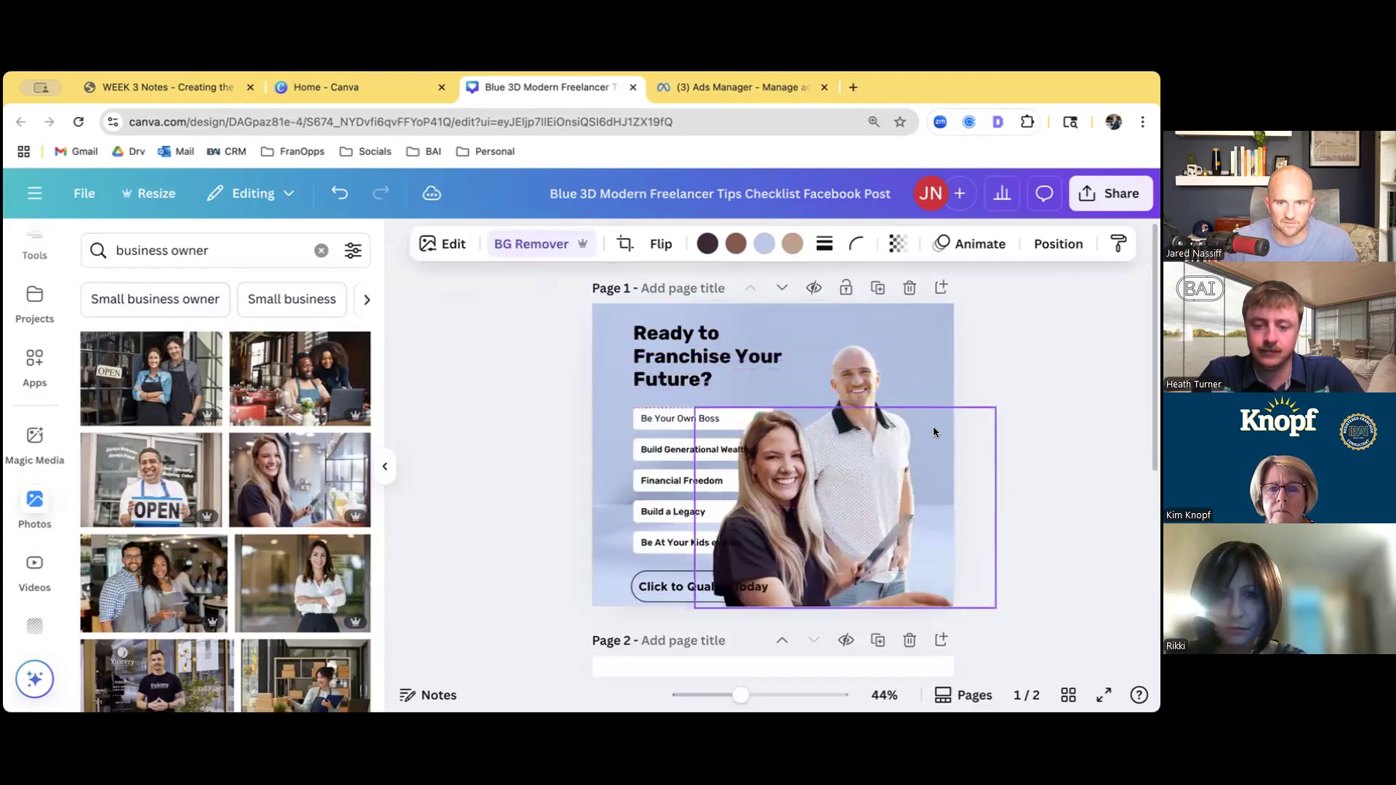
Delete the man's photo from page 1 and enlarge the woman's cutout in his place beside the checklist
click(877, 393)
key(Delete)
drag(810, 494, 869, 447)
drag(1050, 557, 1120, 604)
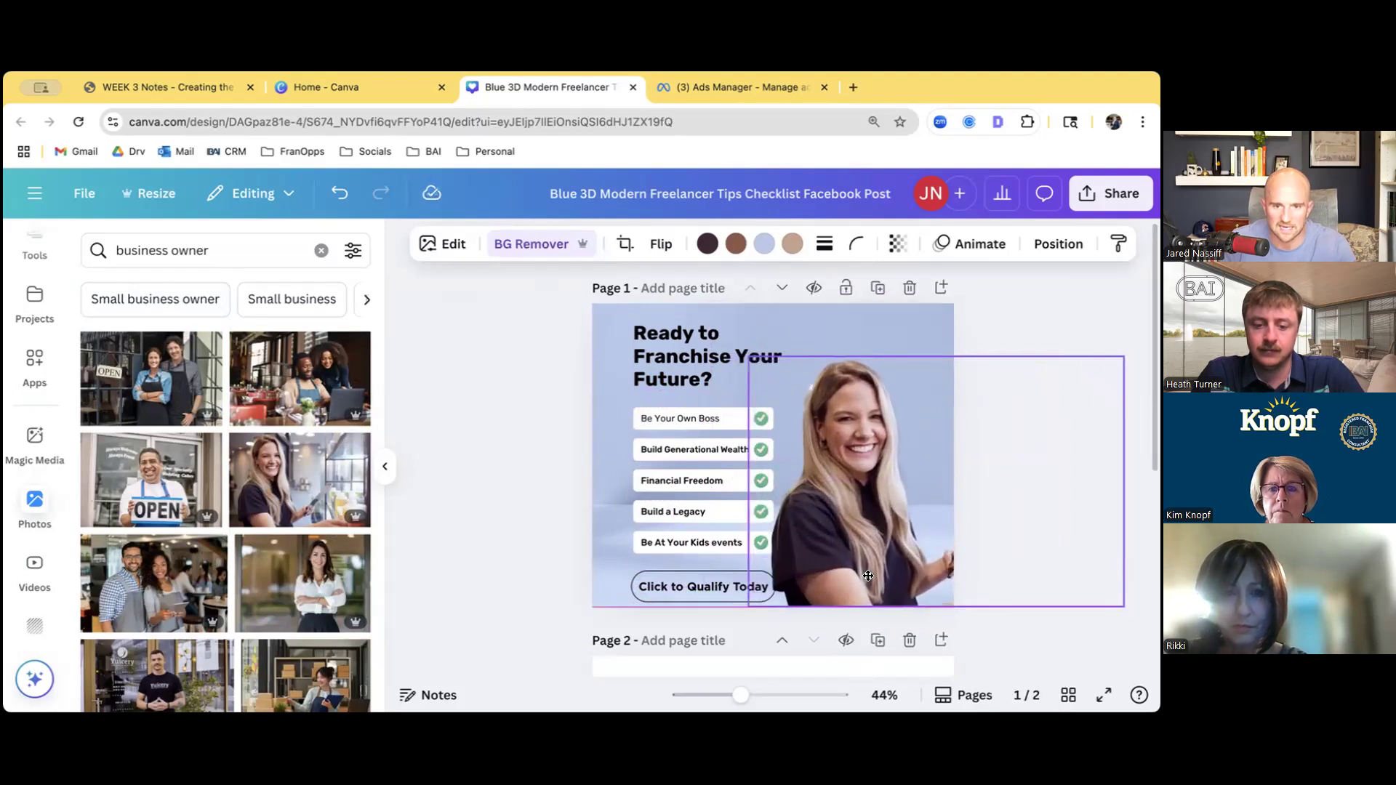
click(491, 501)
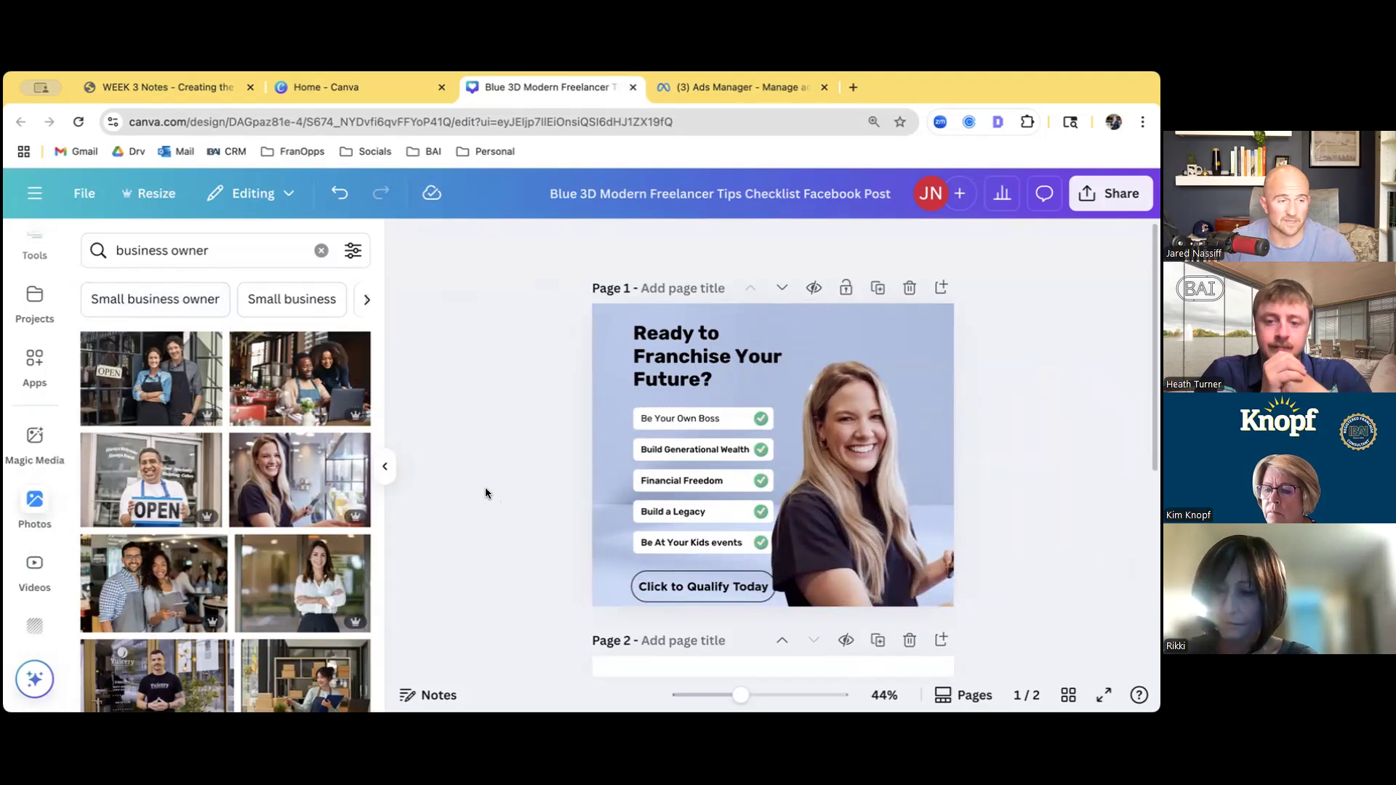
Apply the "Yellow Torn Paper Did You Know Facebook Post" template to the blank second page
scroll(482, 477, down, 2)
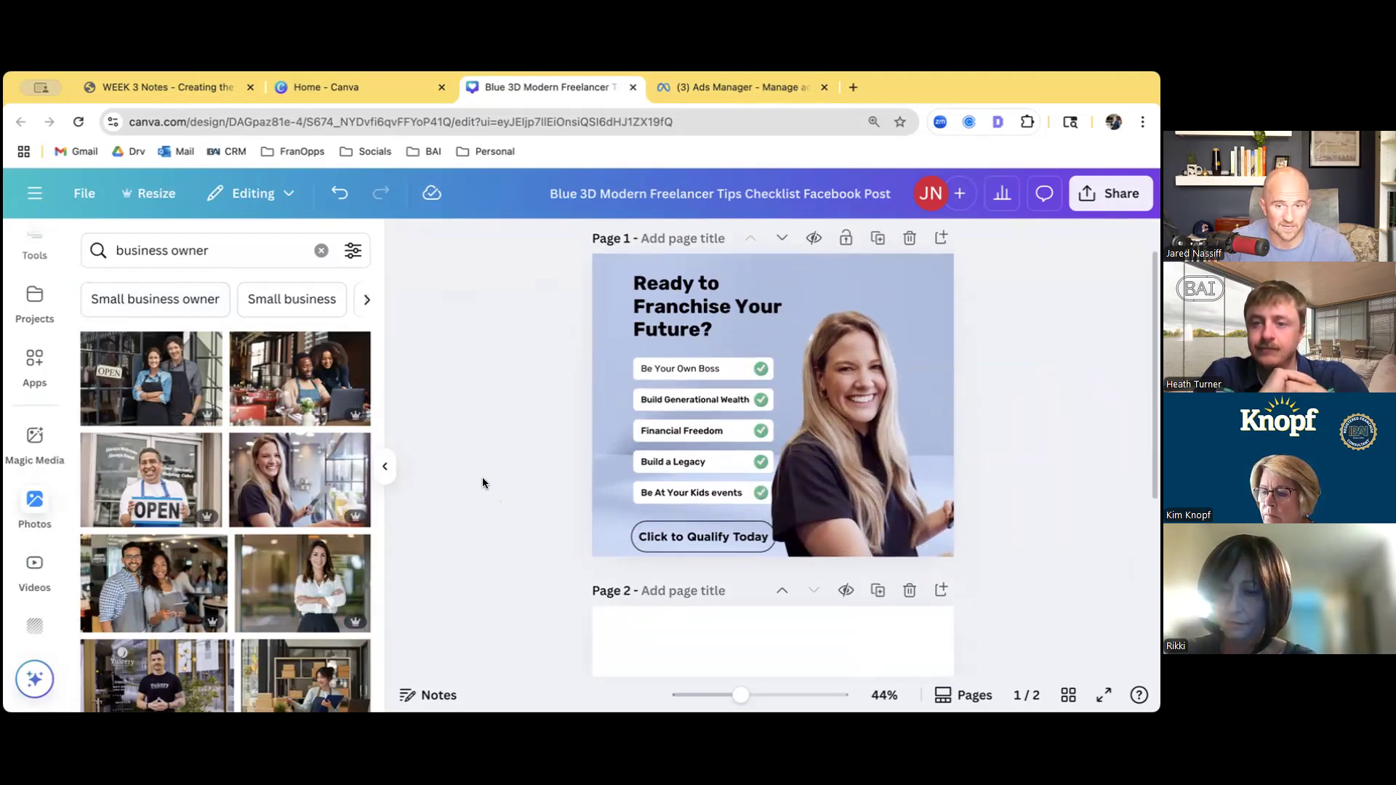
scroll(1047, 473, down, 8)
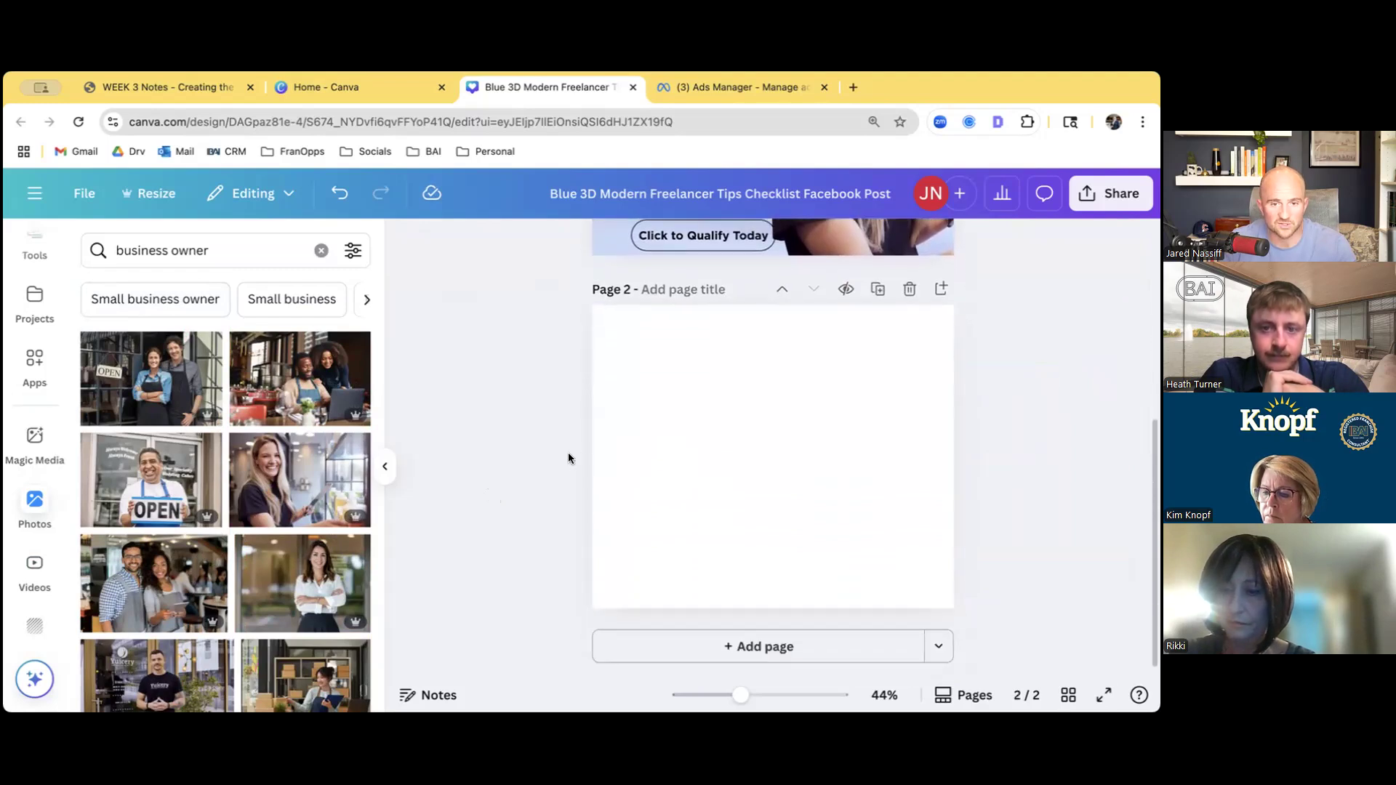
click(688, 446)
scroll(44, 368, down, 3)
scroll(44, 368, up, 3)
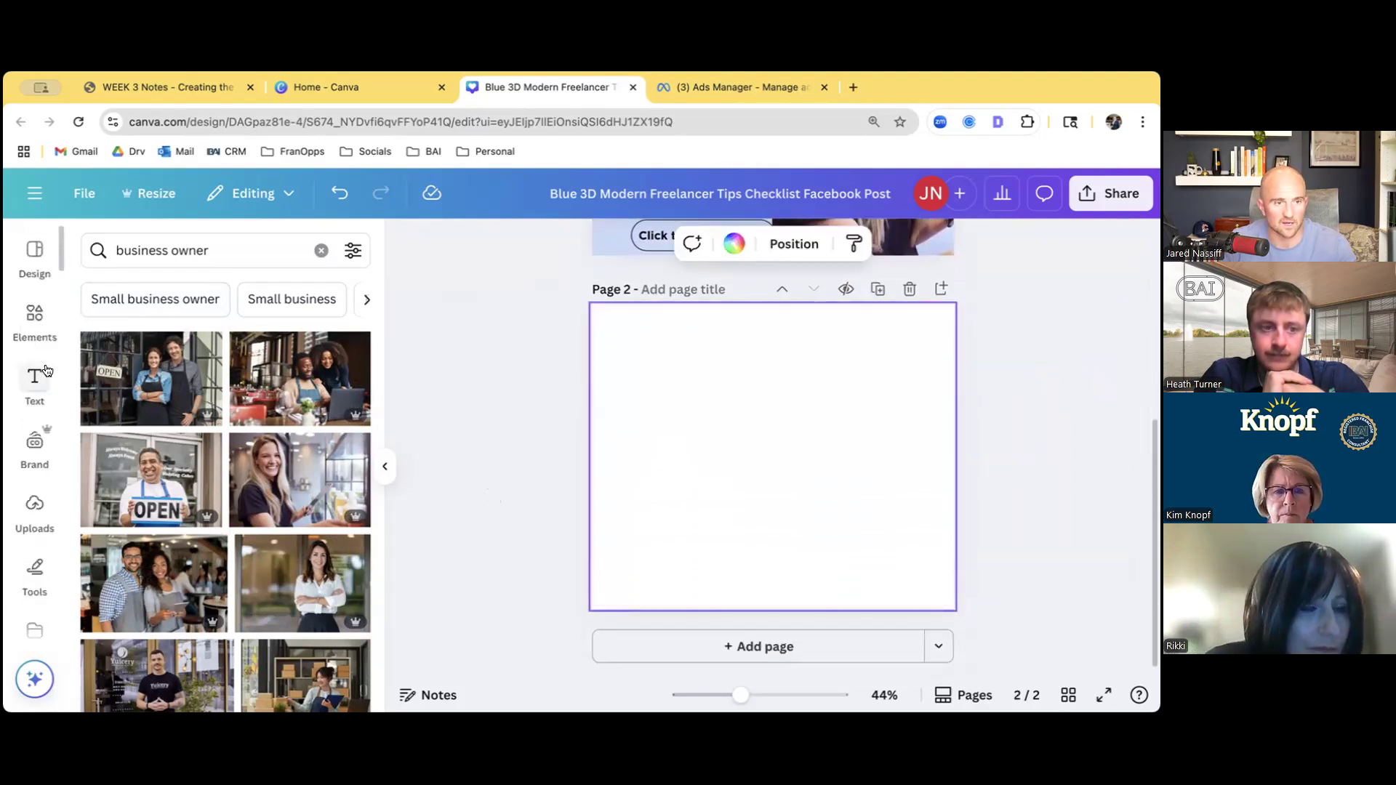
click(34, 254)
scroll(211, 523, down, 5)
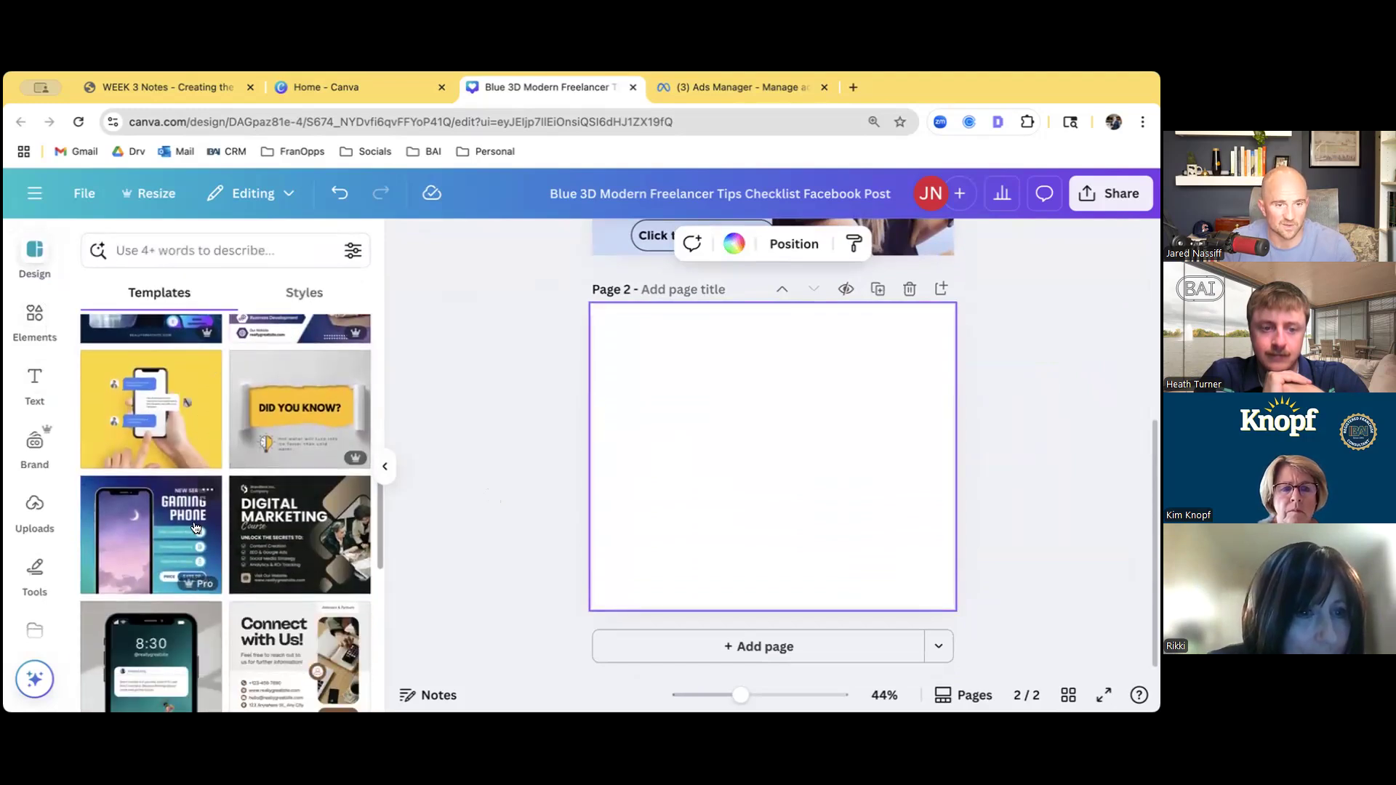
click(273, 408)
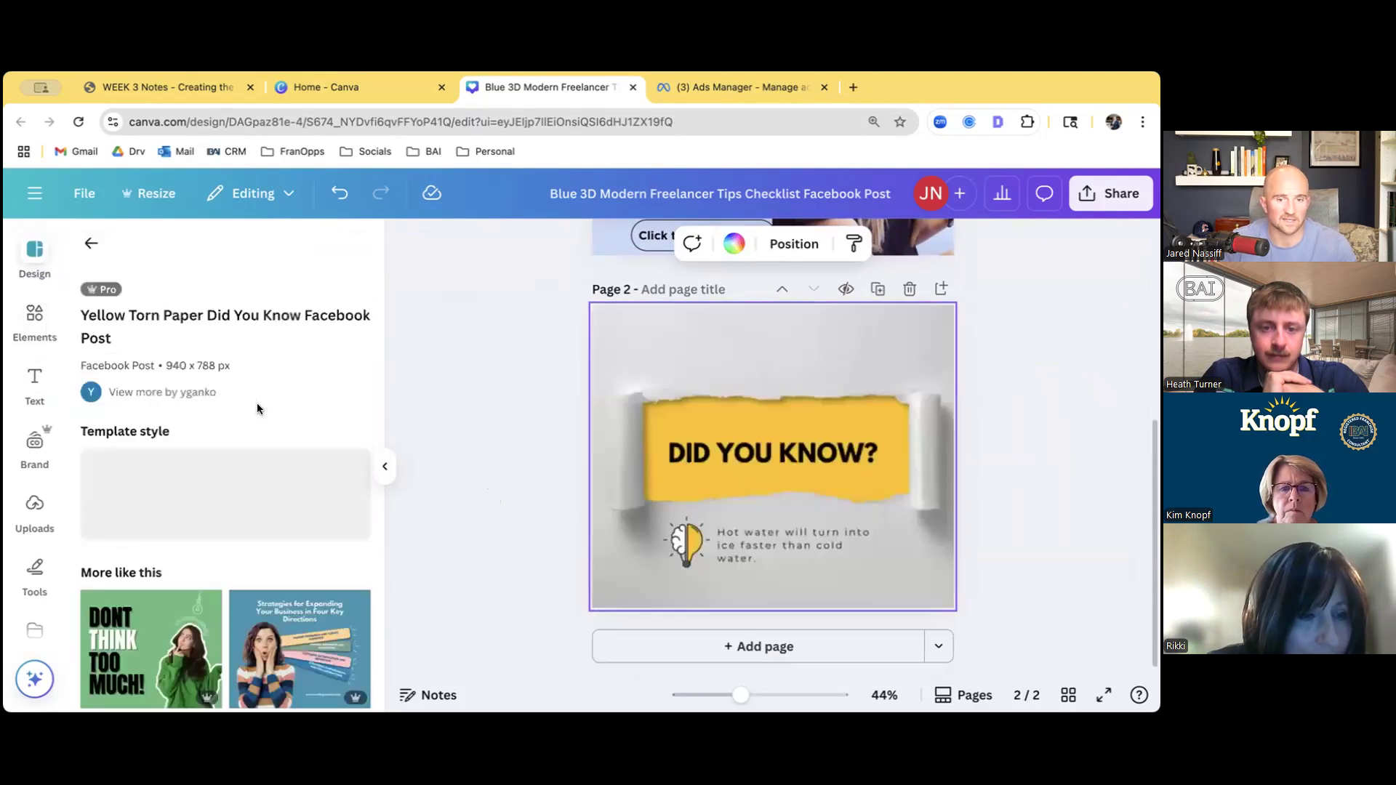
scroll(218, 538, down, 2)
scroll(275, 599, down, 1)
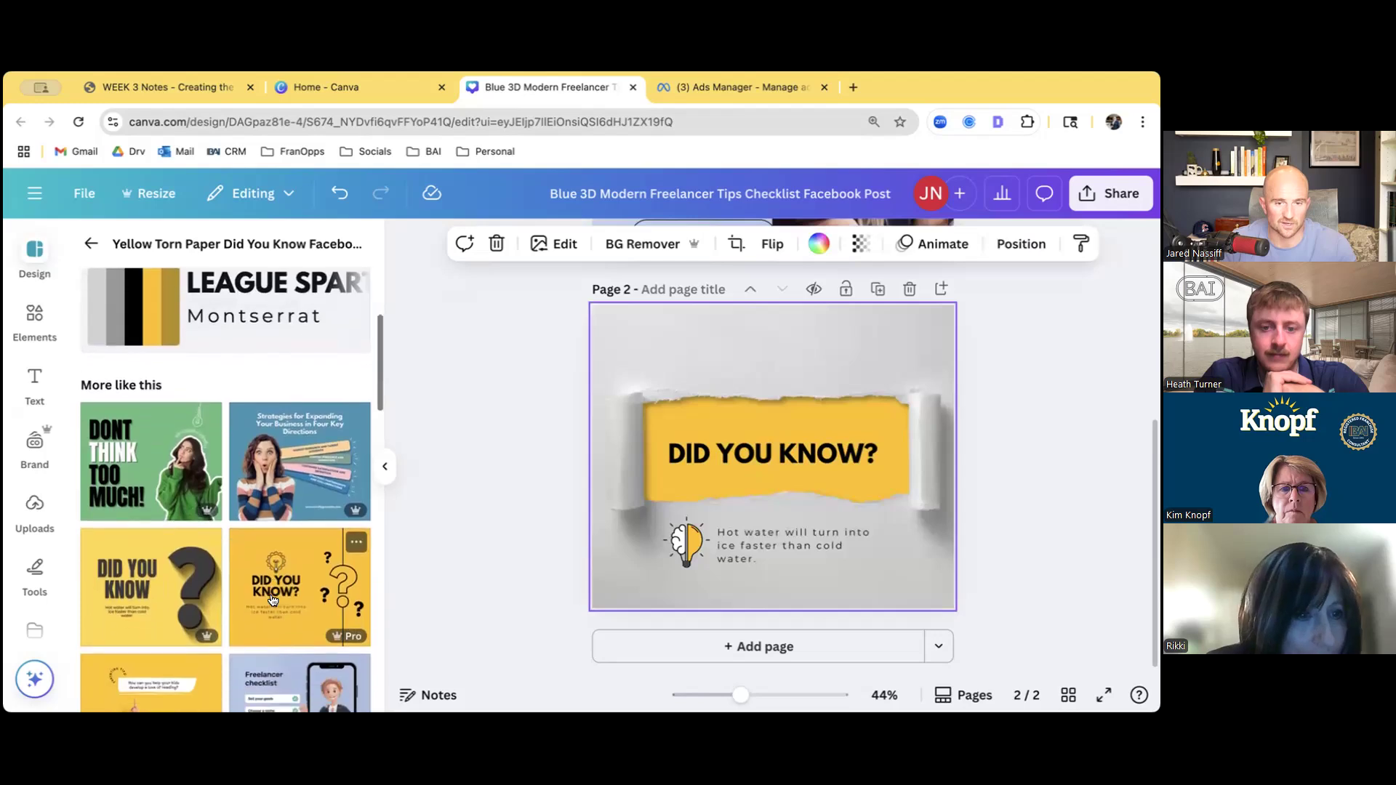
Replace the "DID YOU KNOW?" heading on page 2 with "READY TO OWN A FRANCHISE?"
click(779, 454)
click(779, 454)
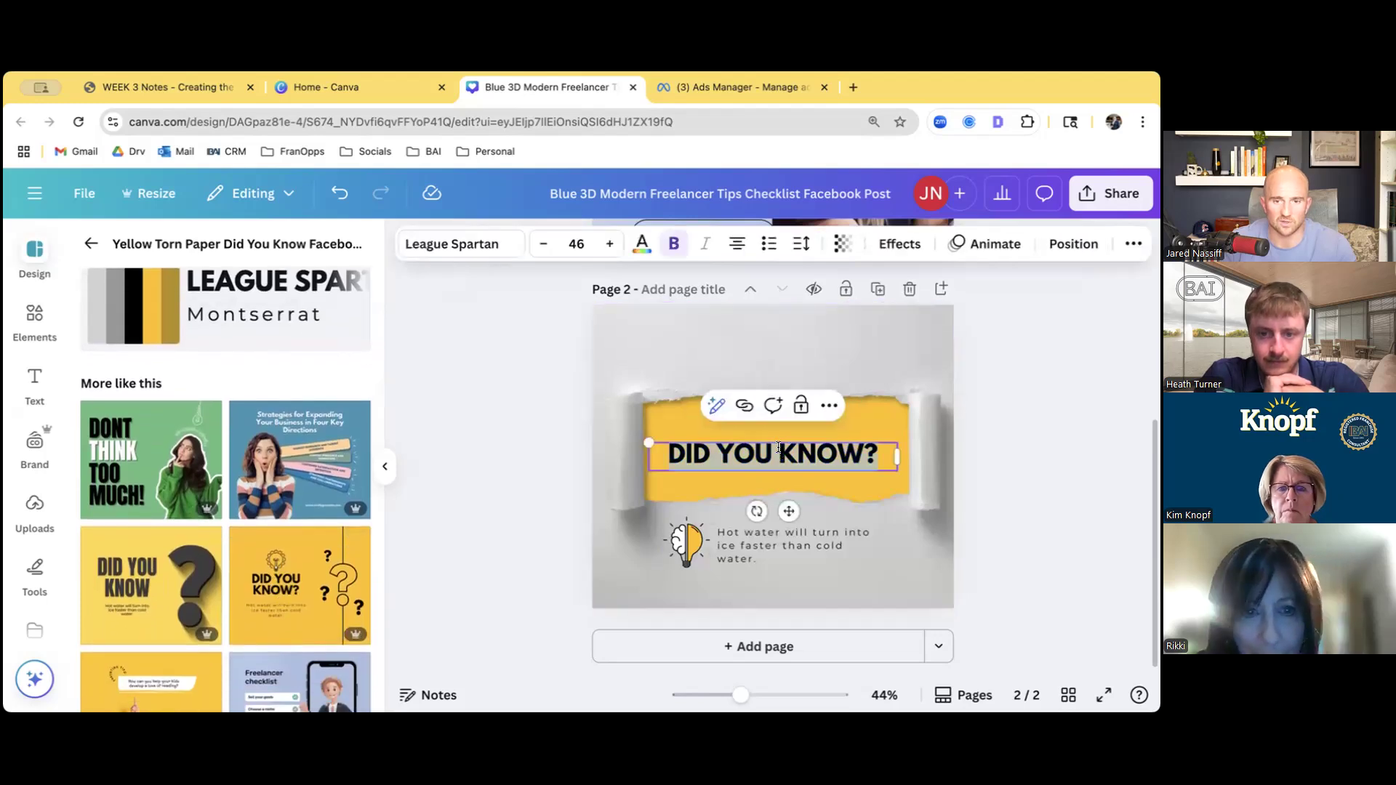
text(RE)
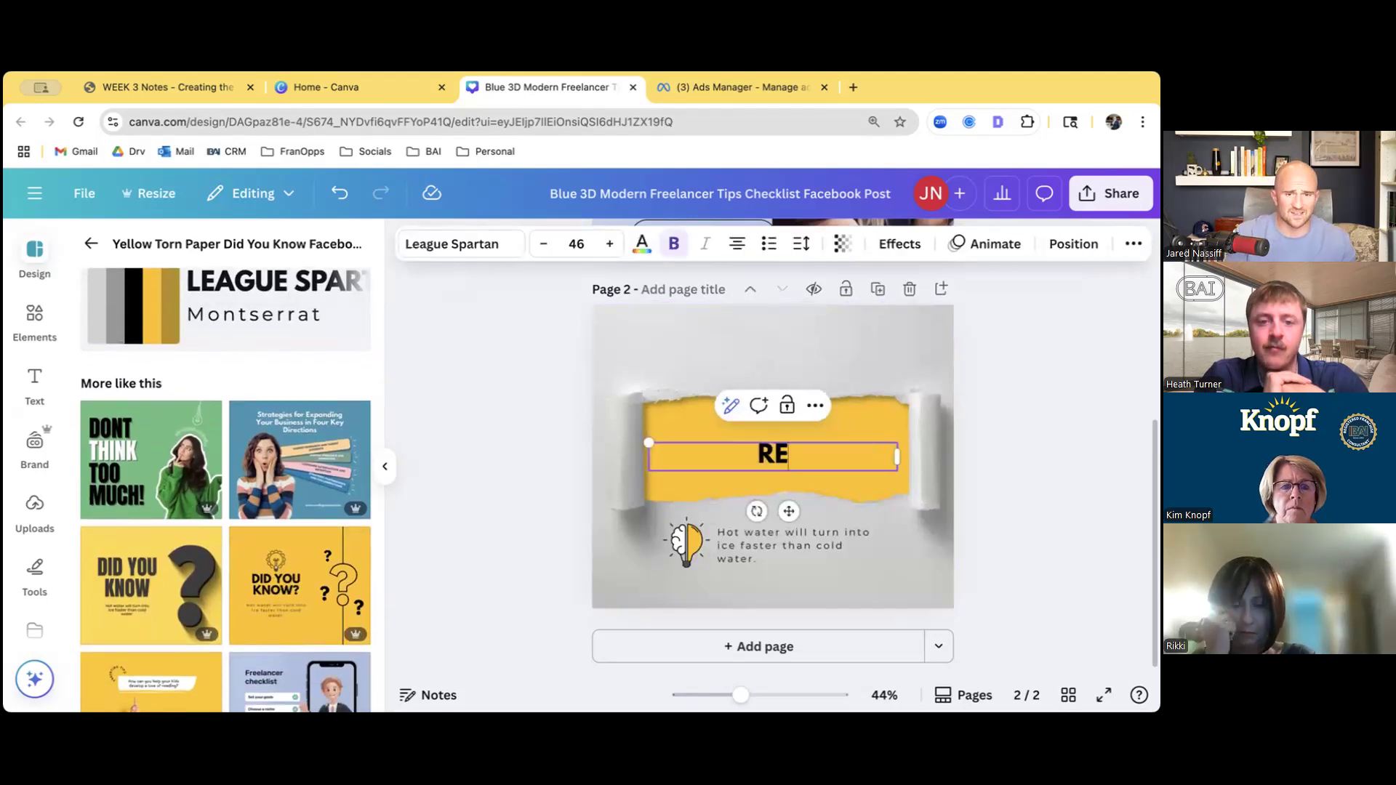
text(ADY TO OWN A FRANCHISE?)
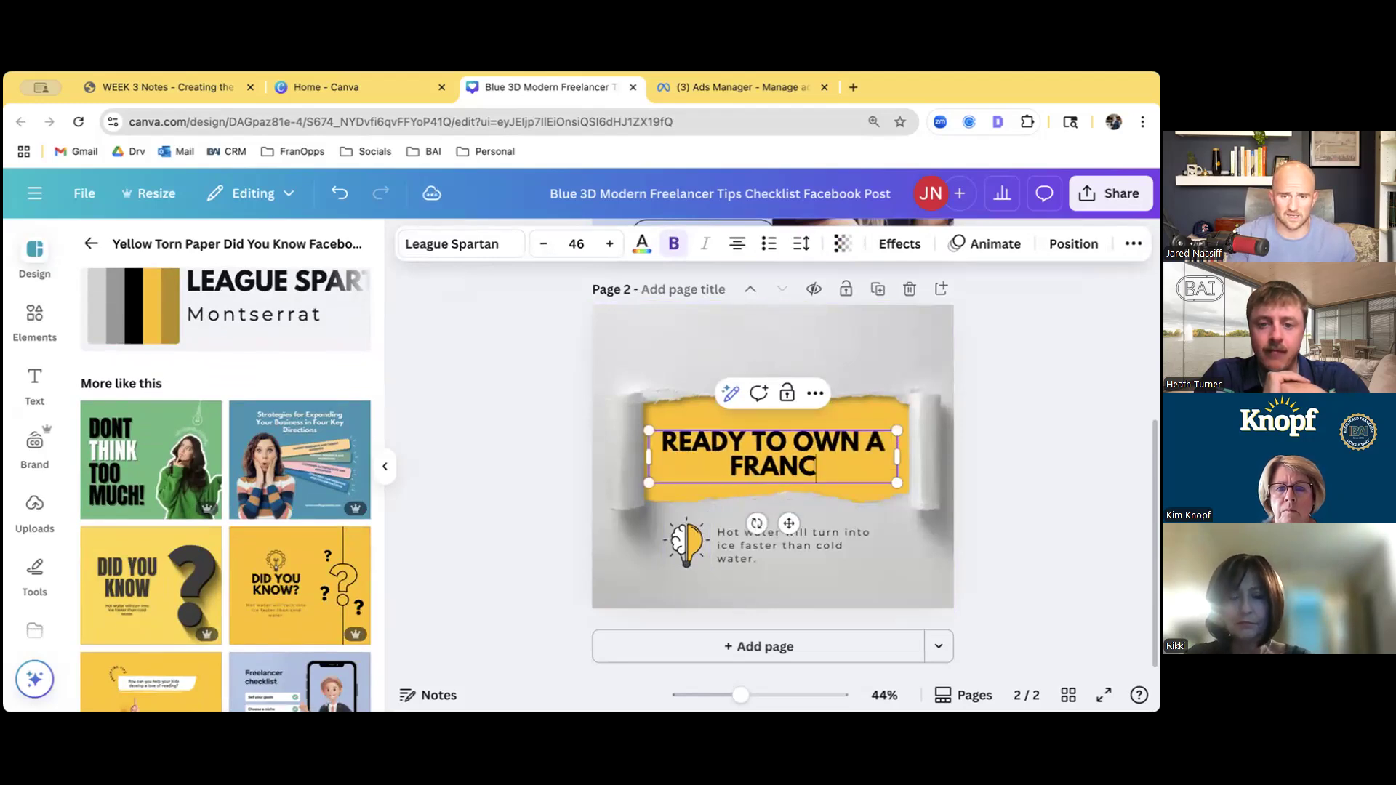
Replace the text beside the light bulb with "Did you know franchisees are typically happier, more fulfilled, and better be altogether."
click(748, 540)
drag(847, 546, 694, 546)
key(super+a)
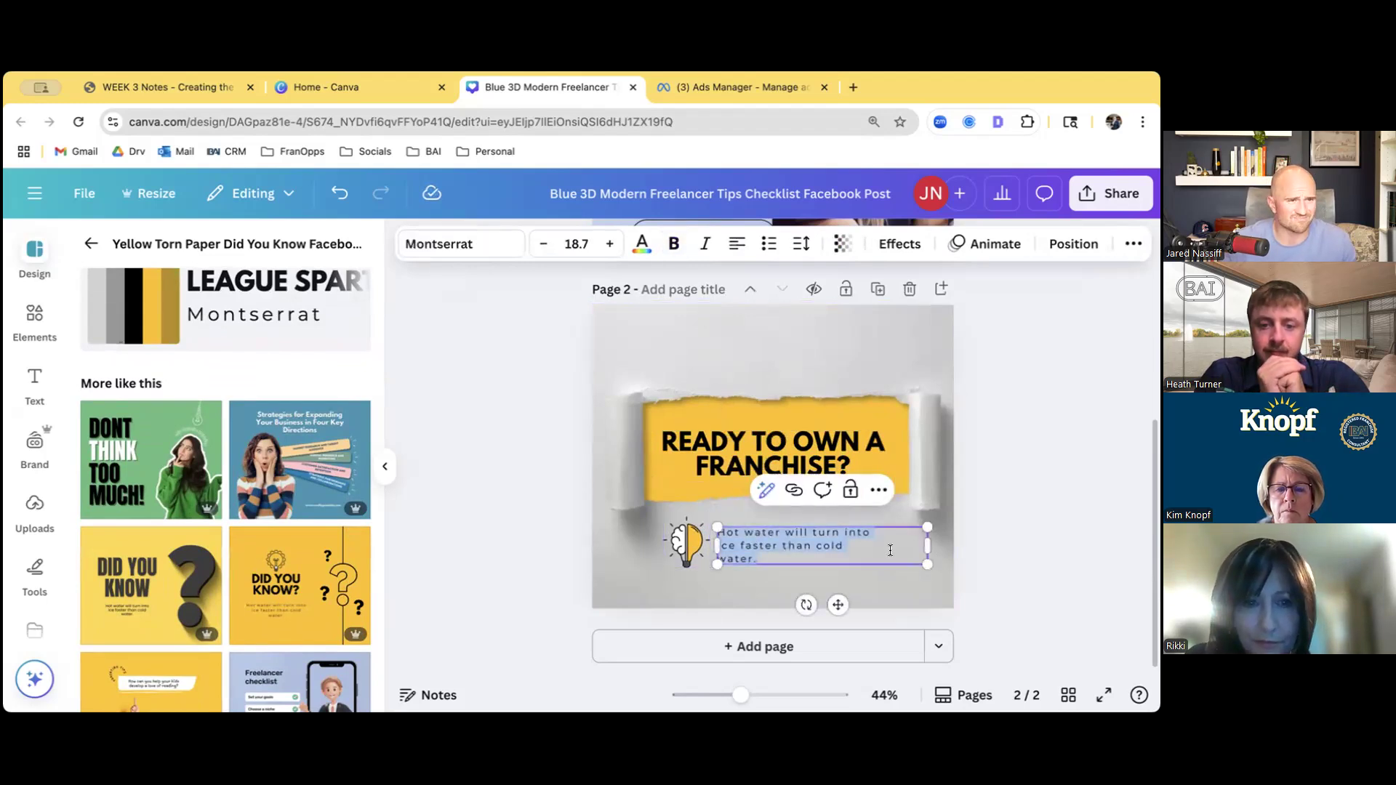
text(Did you know )
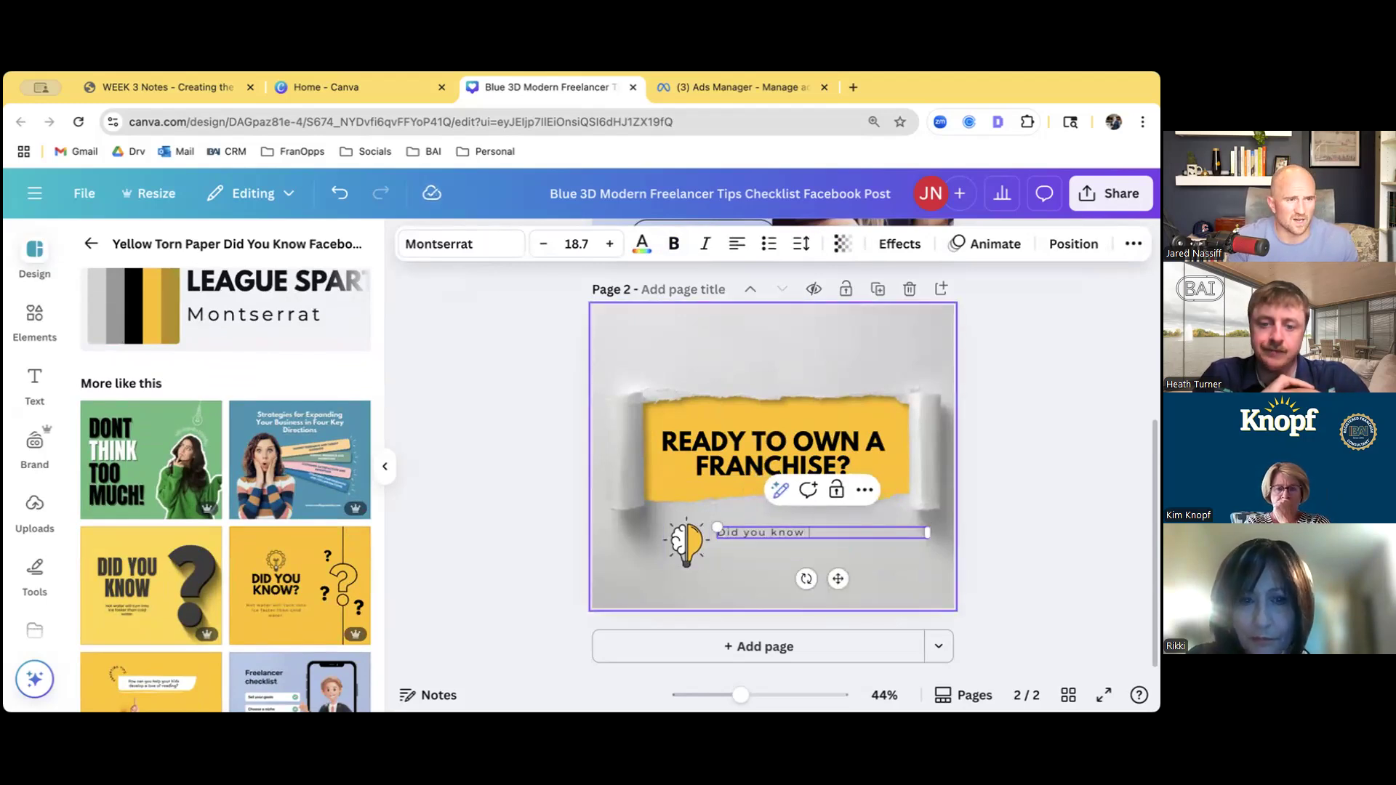
text(franchisees are st)
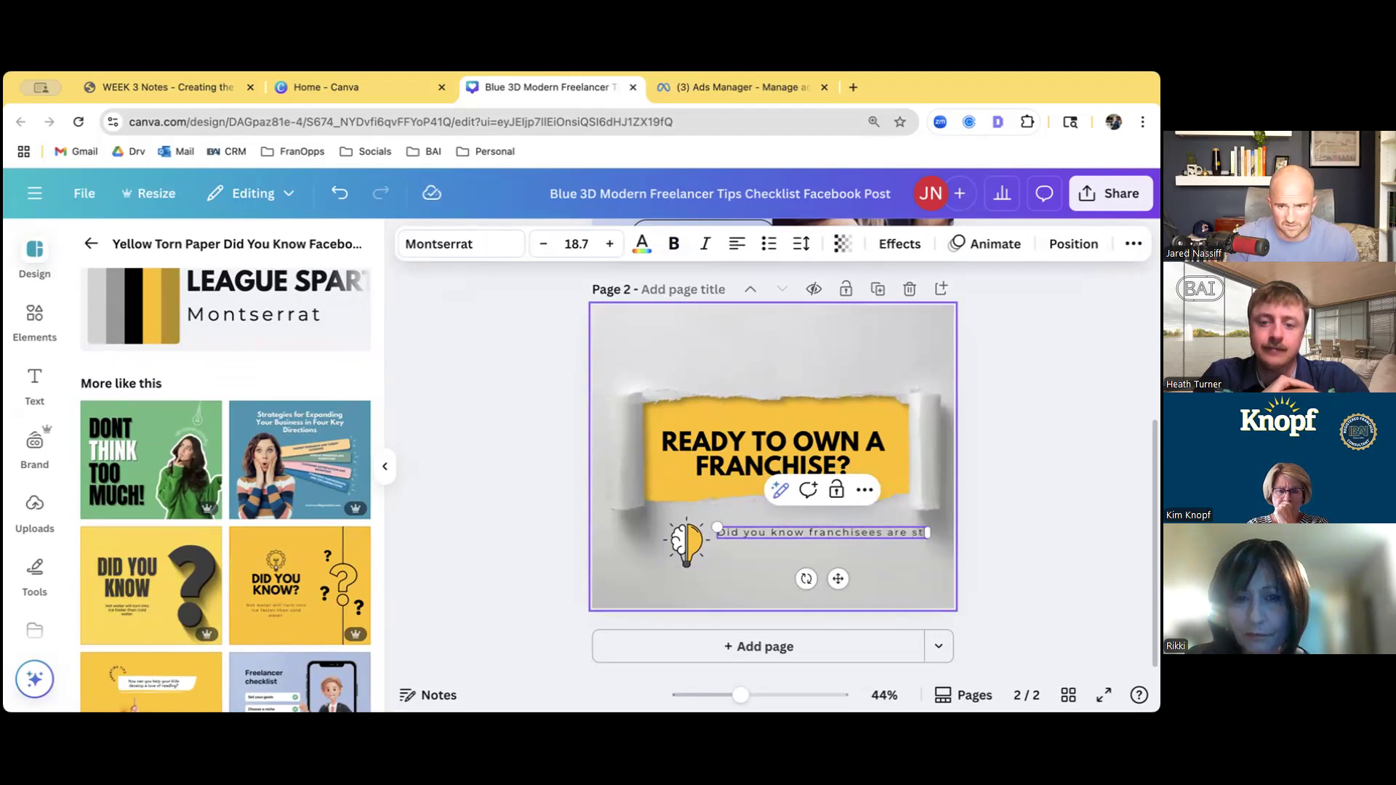
key(BackSpace)
key(BackSpace)
text(typically hap)
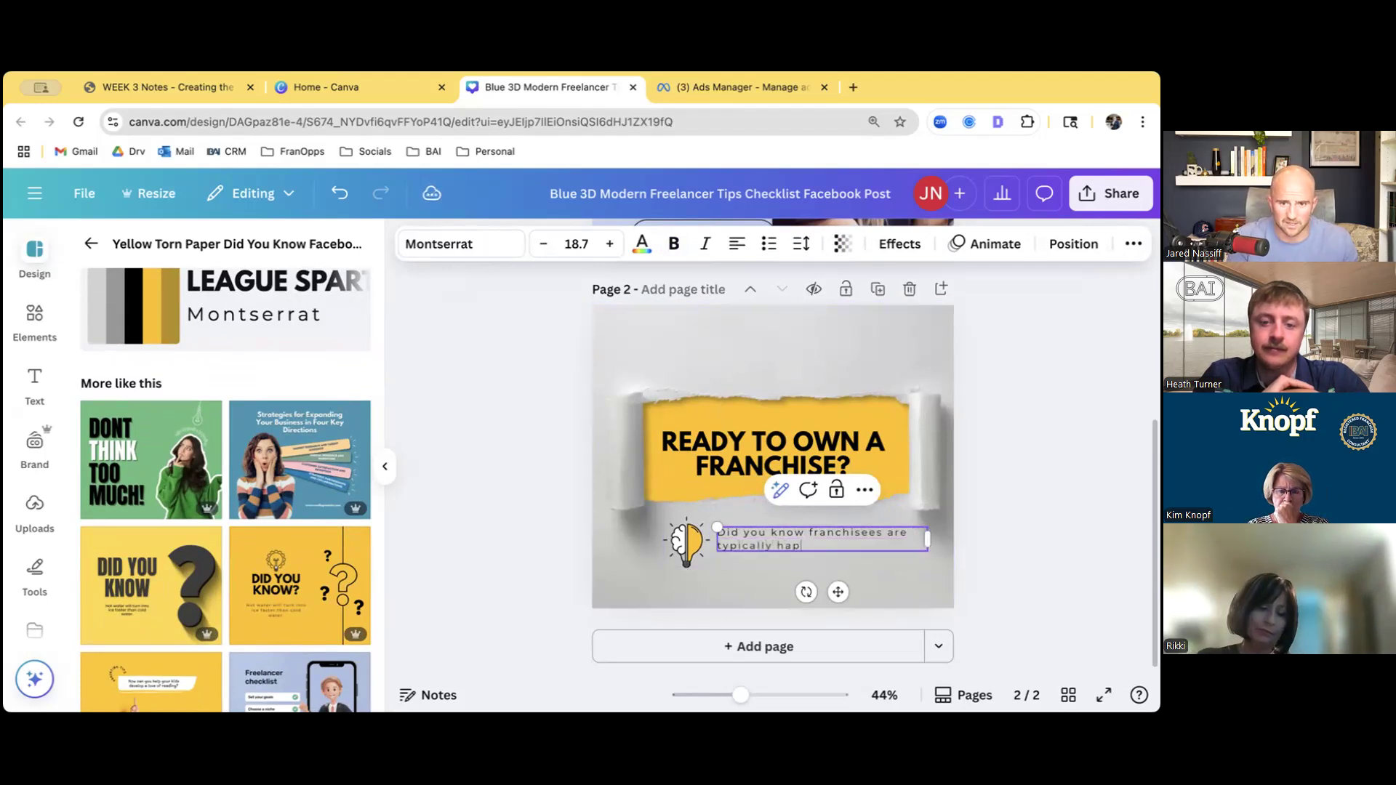
text(pier, more fulfilled a)
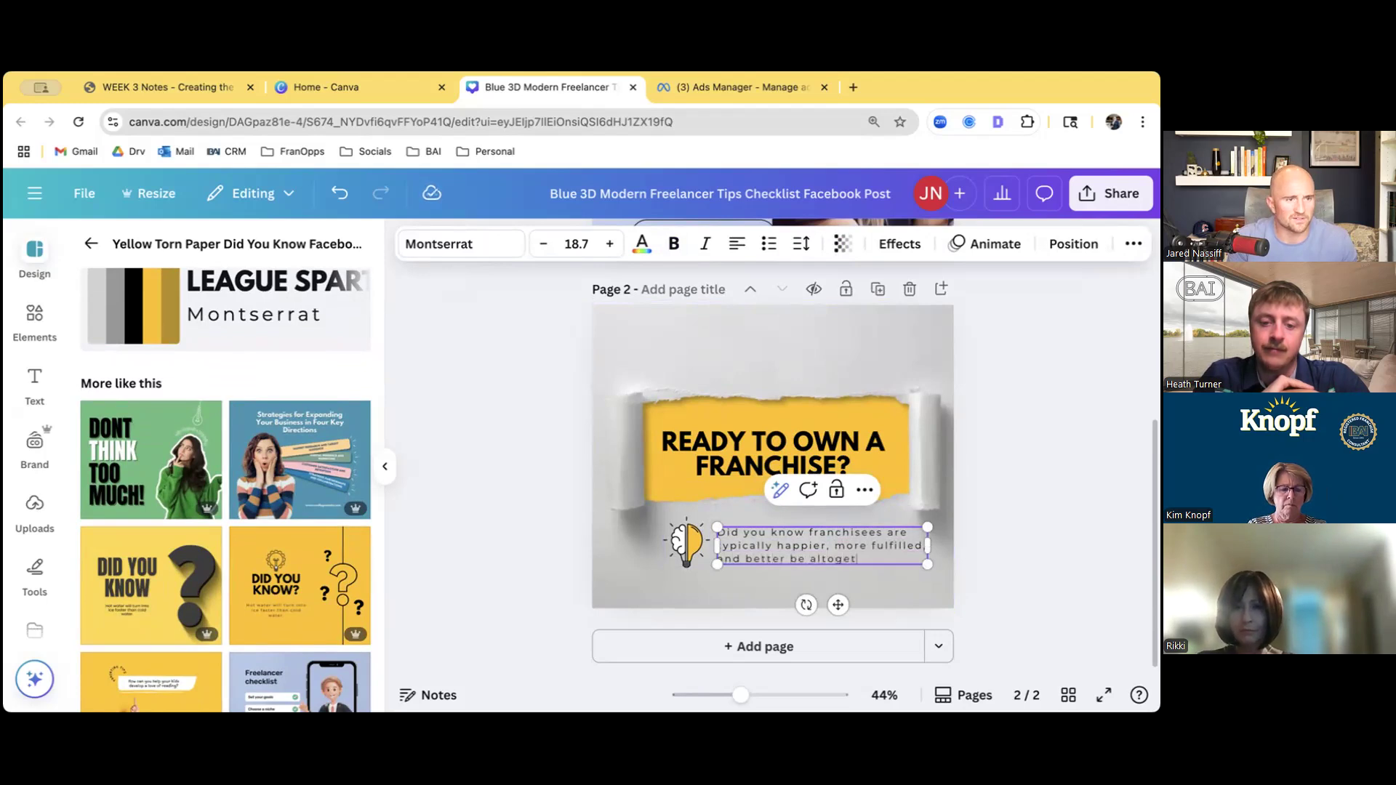
text(nd better be altogether.)
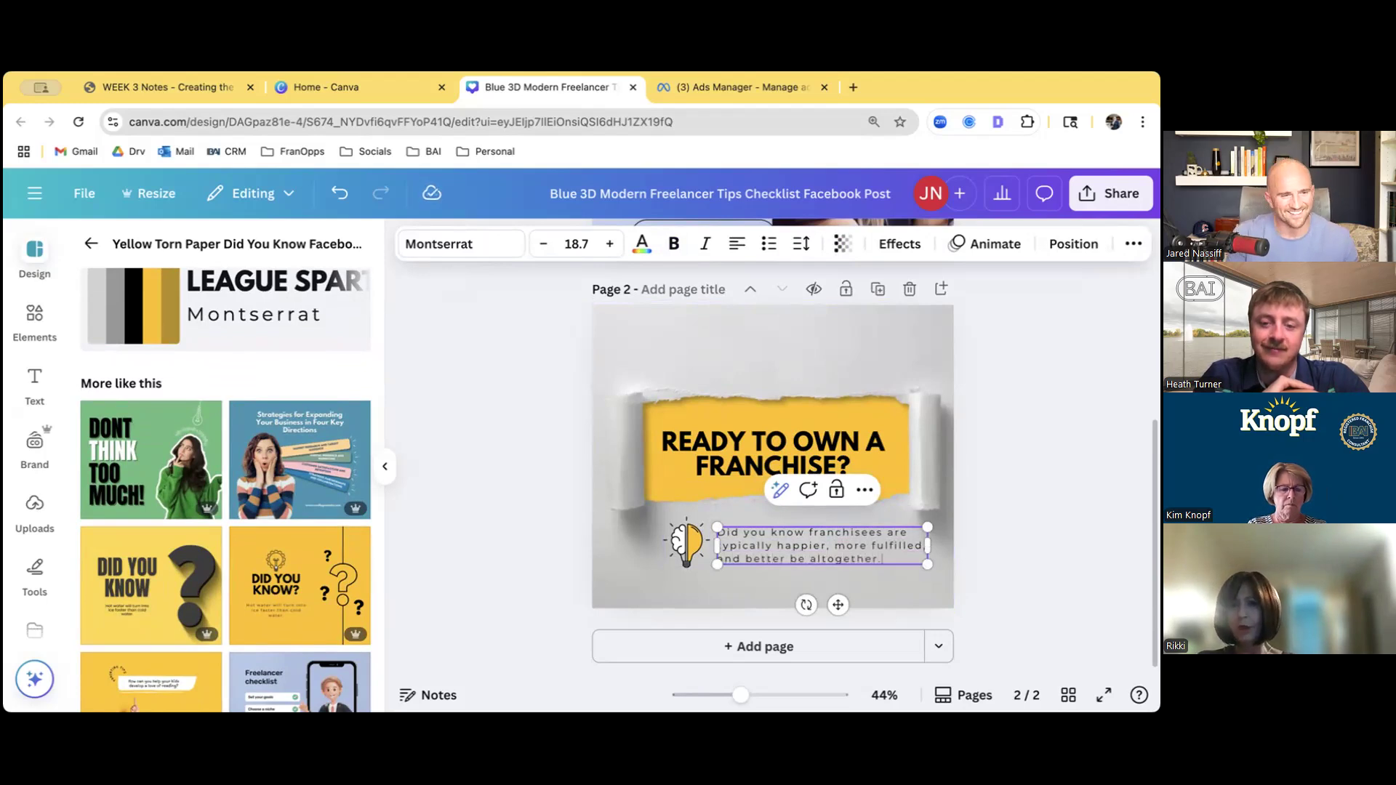
click(1037, 541)
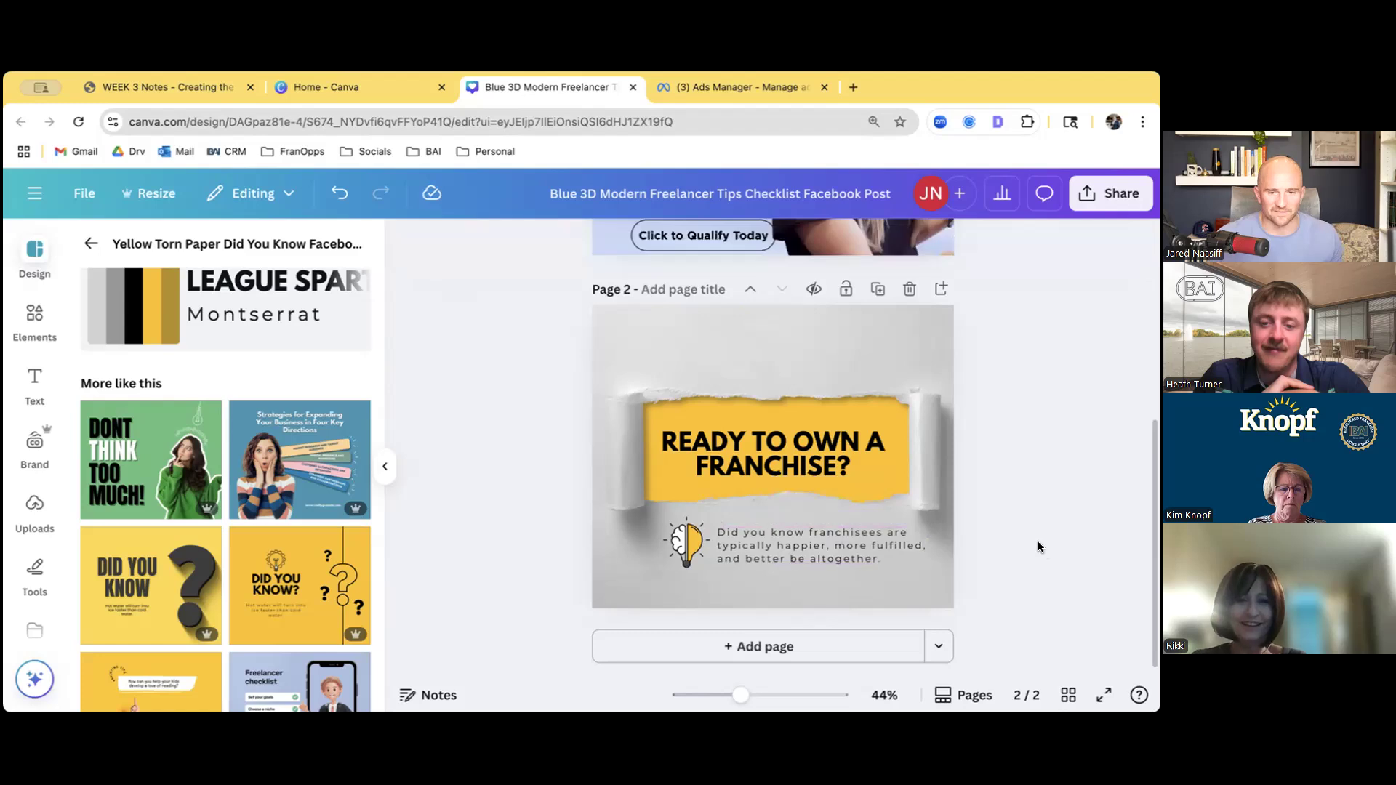
Copy the "Click to Qualify Today" text with its outline from page 1 to page 2 and place it below the light bulb
click(673, 240)
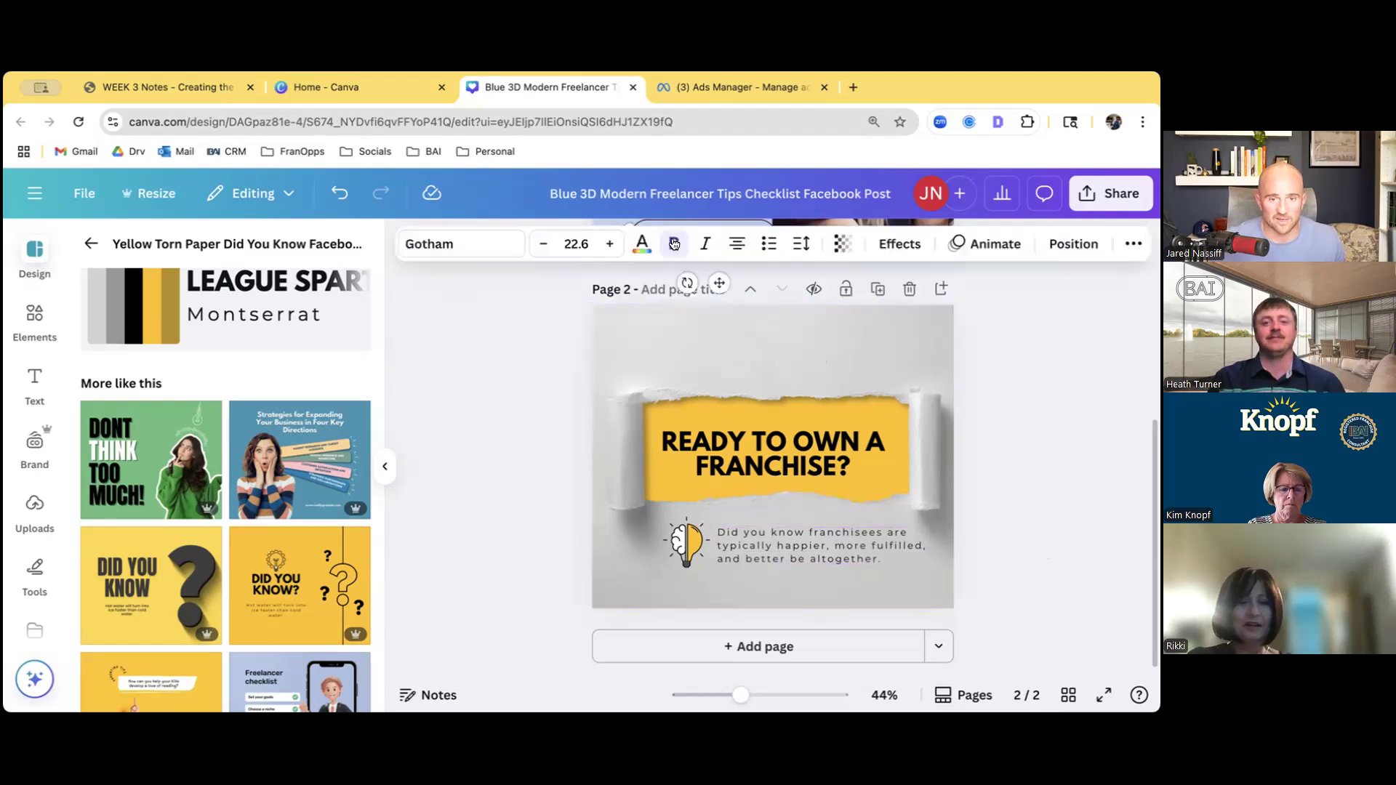
scroll(522, 393, up, 2)
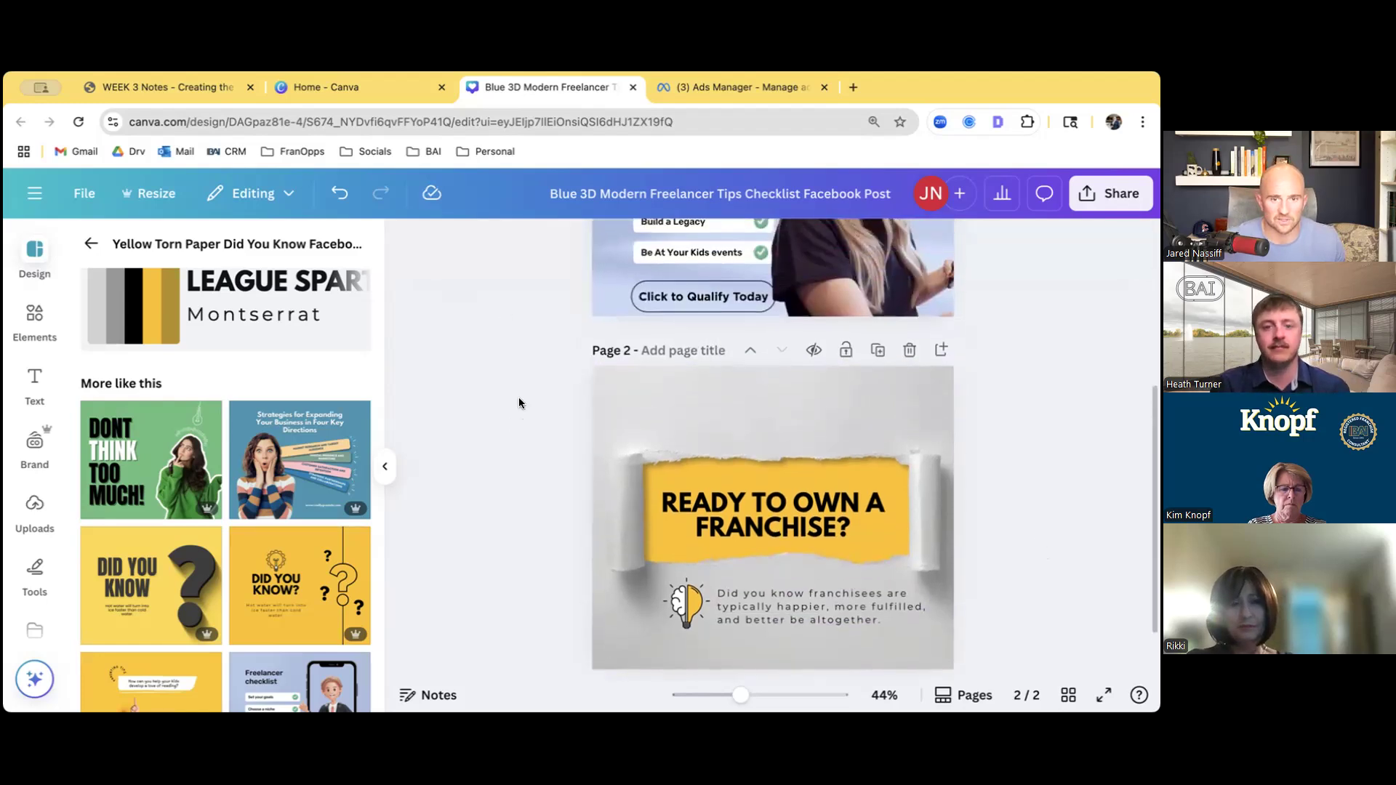
shift+click(662, 317)
click(565, 351)
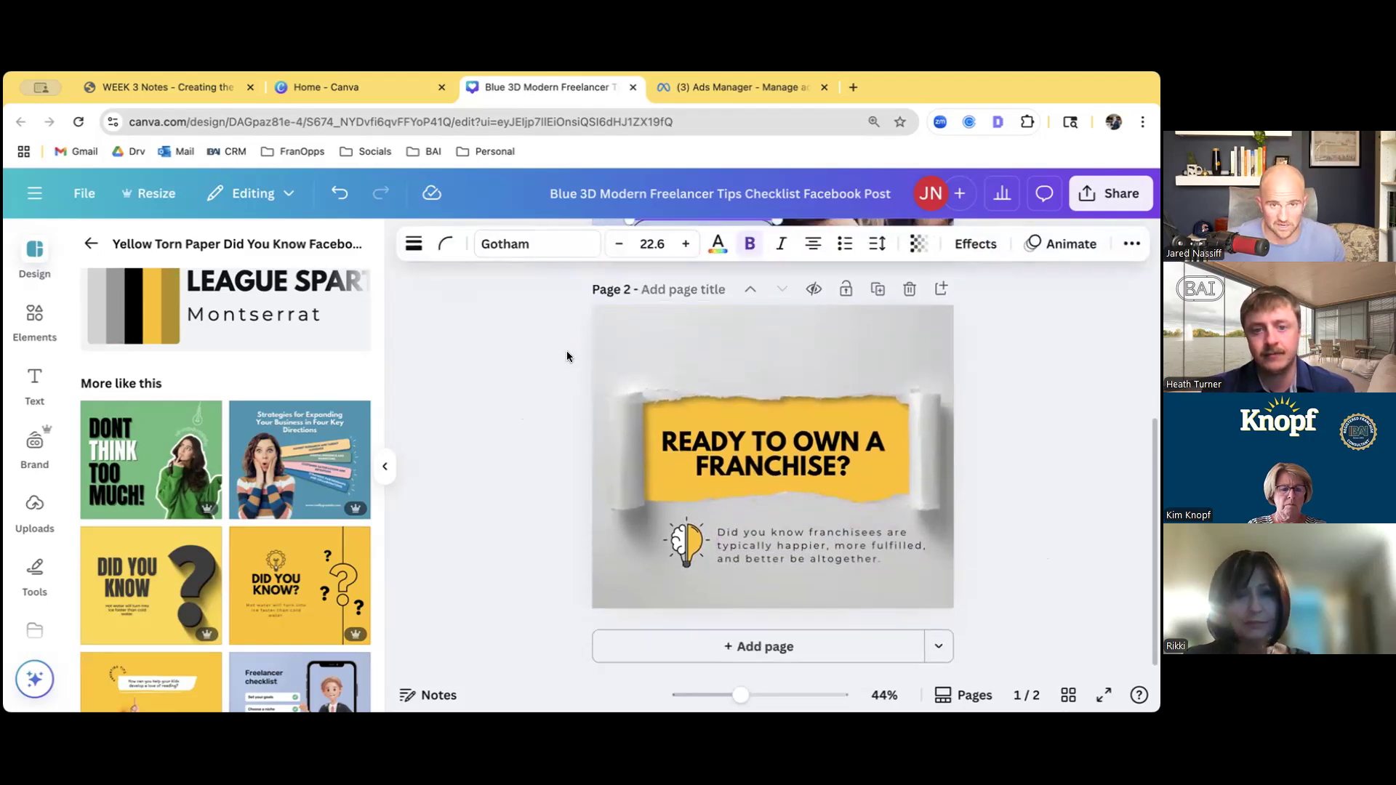
scroll(566, 351, down, 1)
scroll(574, 350, up, 2)
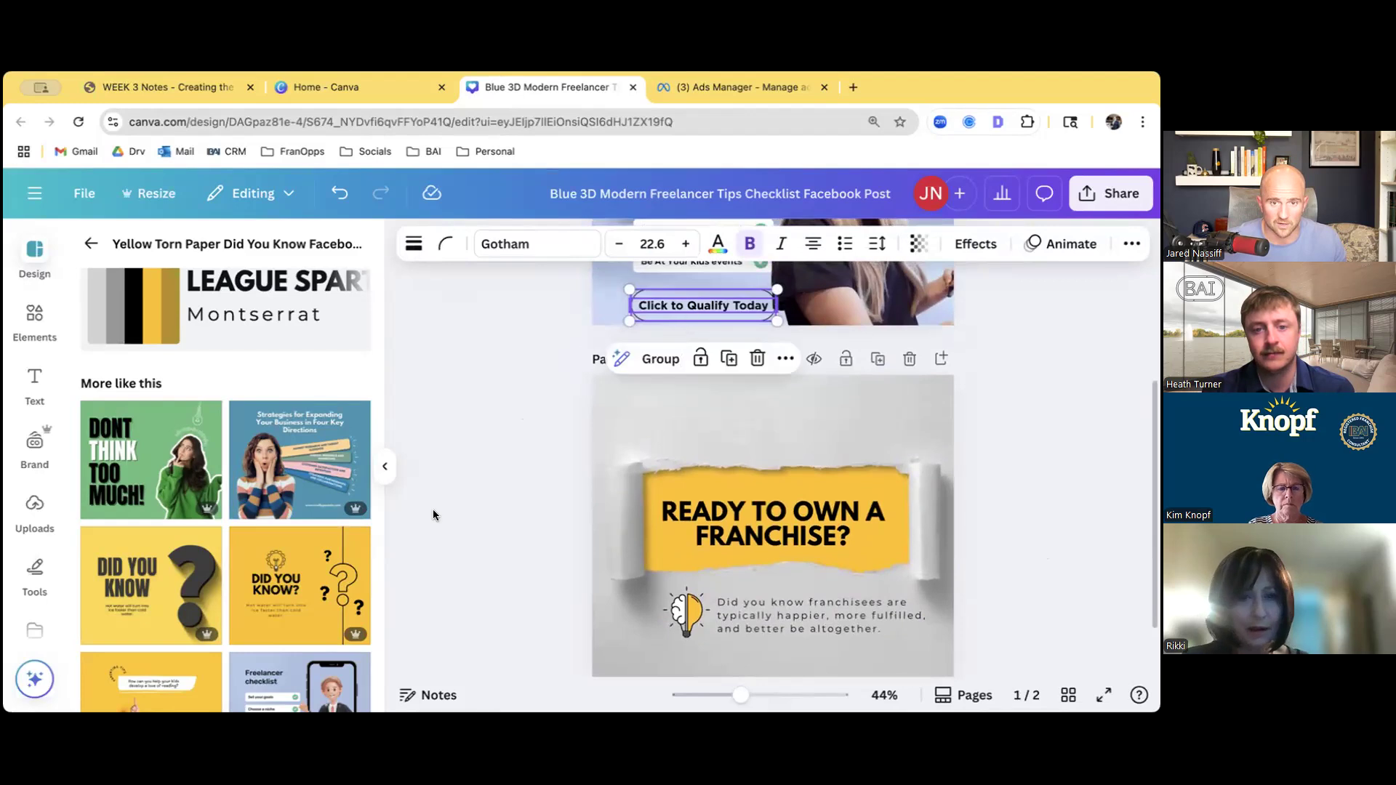
scroll(550, 499, down, 2)
key(ctrl+v)
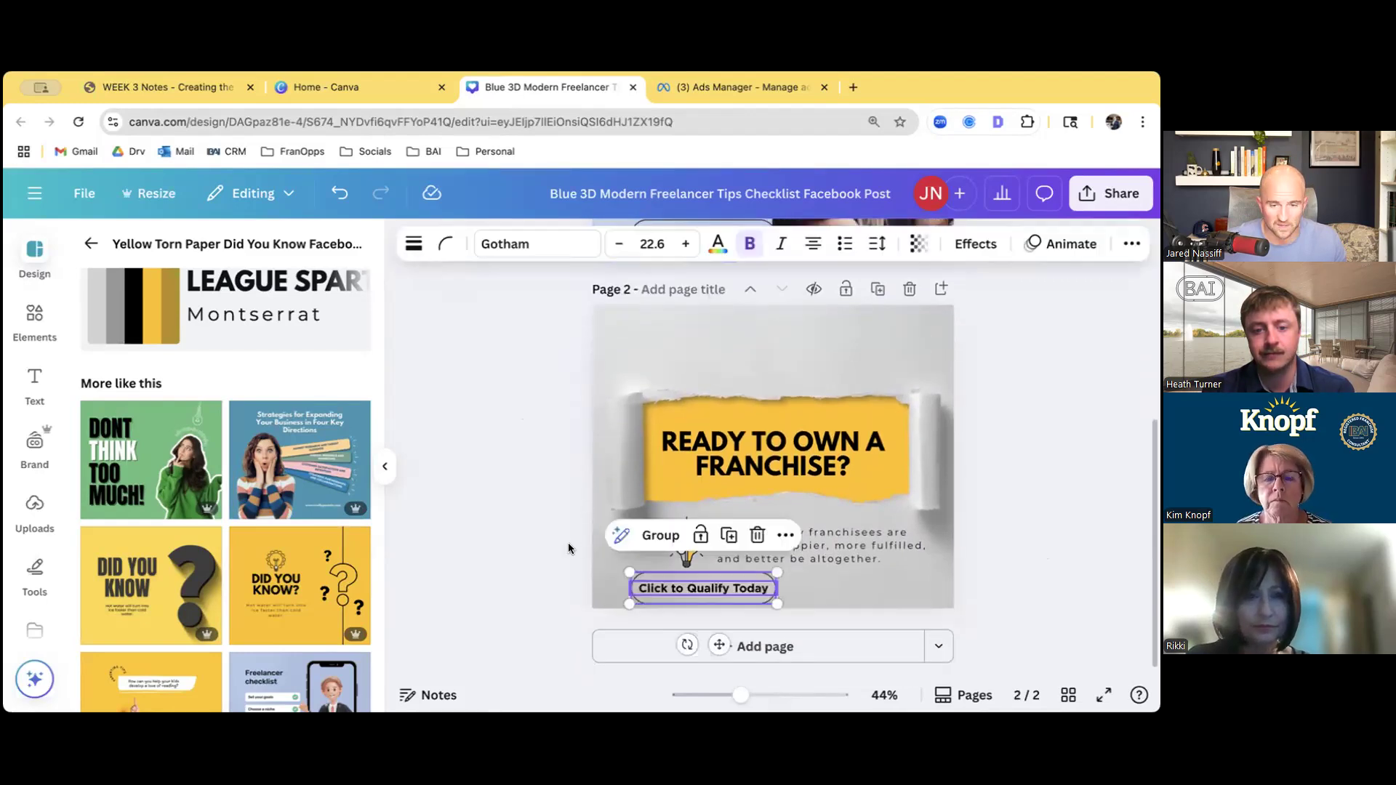
drag(680, 586, 663, 581)
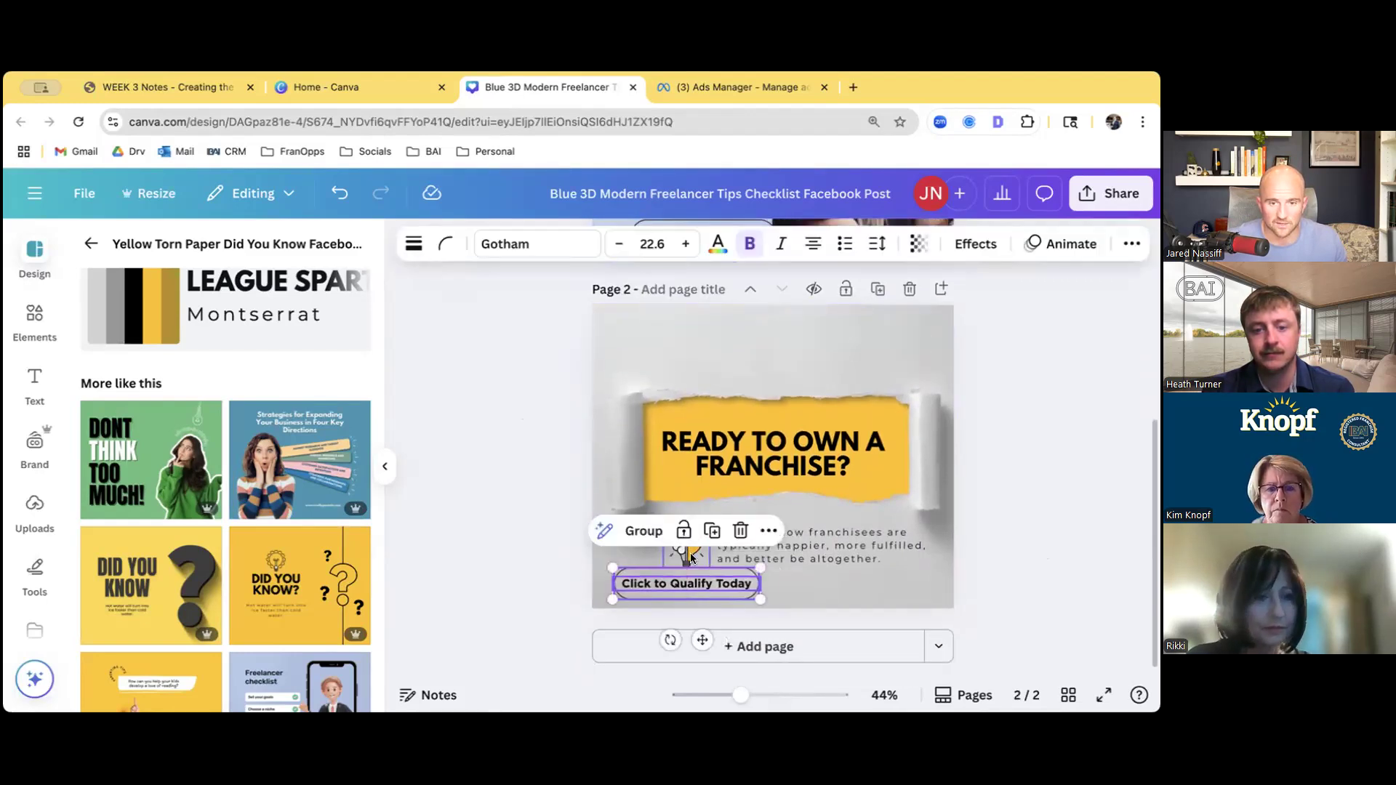
Move the light bulb icon and its text together slightly up and left, clear of the "Click to Qualify Today" button on page 2
click(691, 557)
shift+click(753, 551)
drag(763, 546, 753, 533)
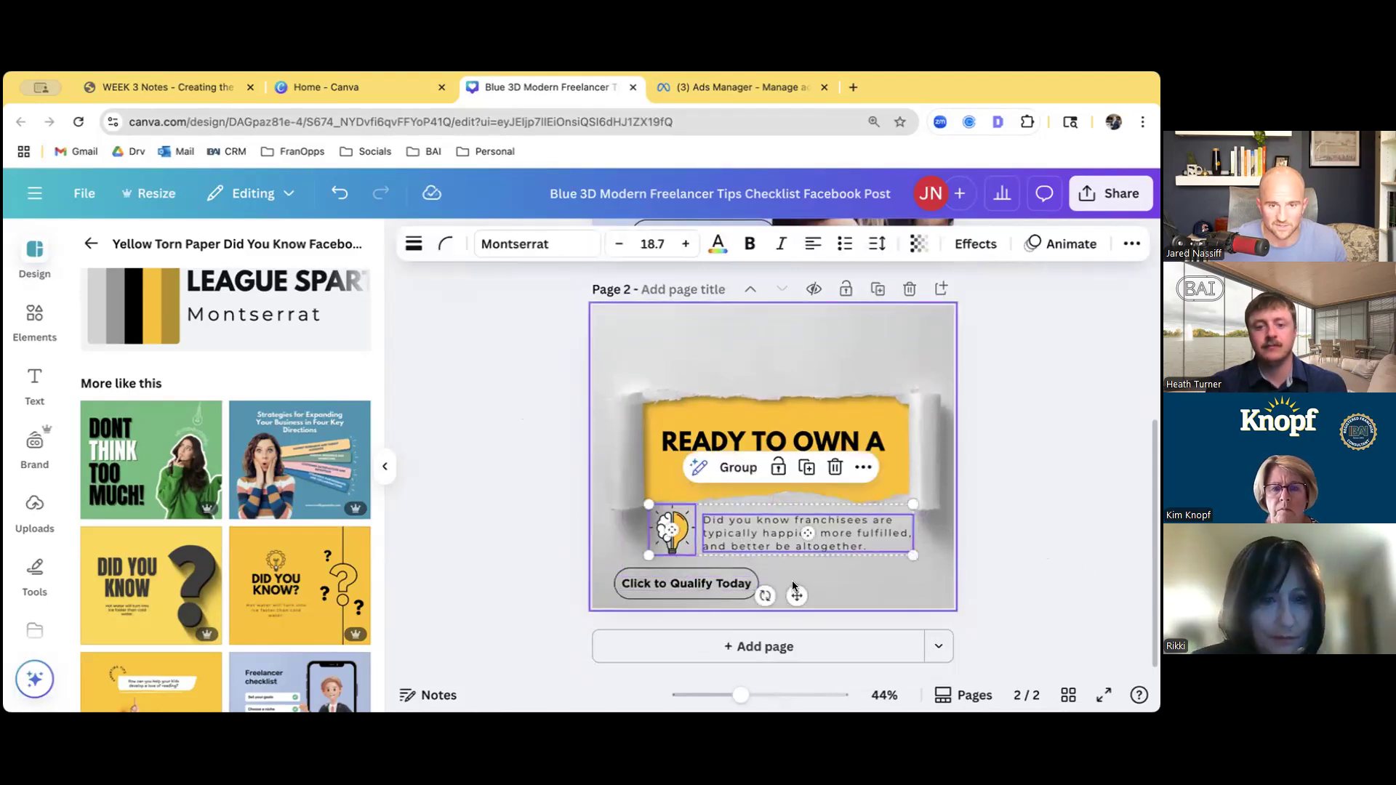
click(1088, 564)
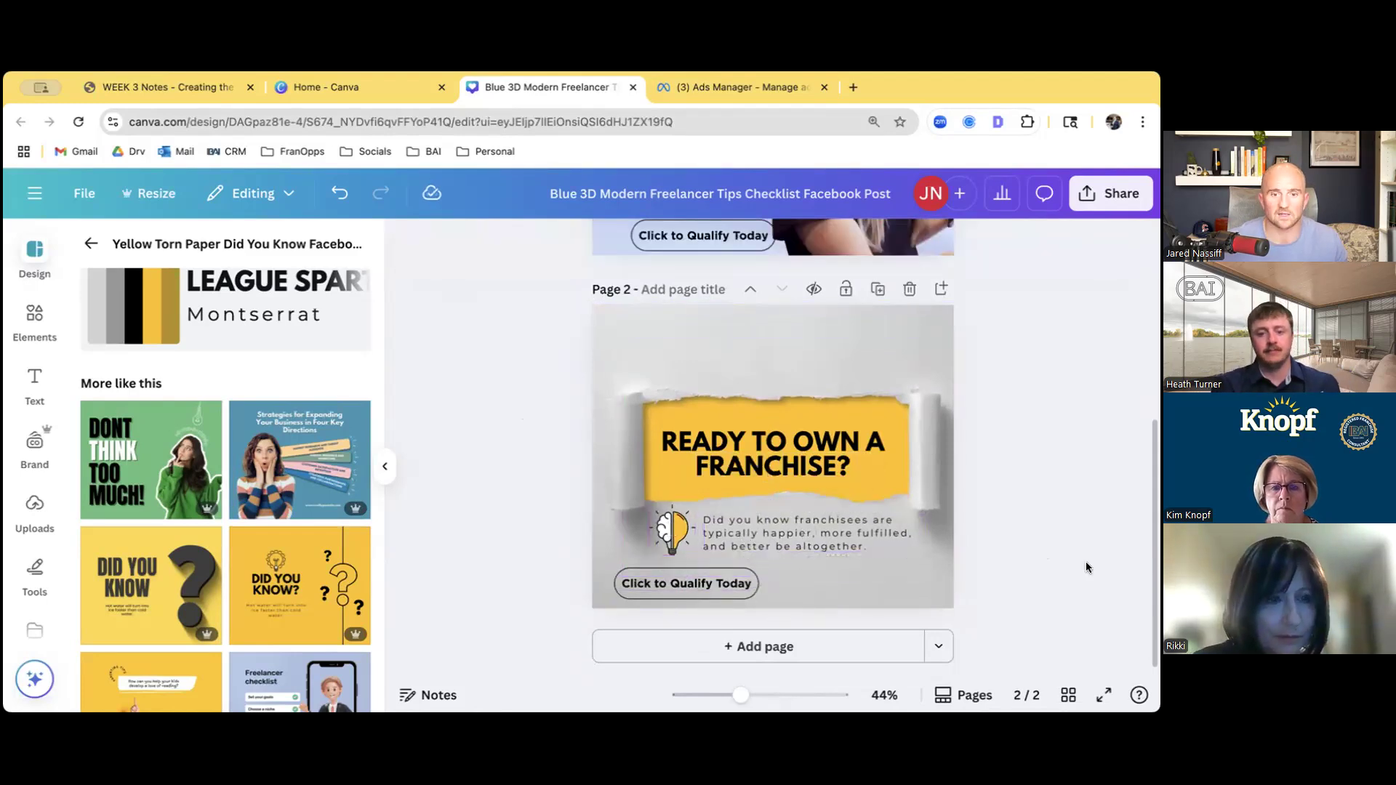
click(687, 548)
shift+click(741, 545)
drag(766, 547, 770, 575)
Scale down the "Click to Qualify Today" text and outline together on page 2, bringing the text to size 19
click(735, 574)
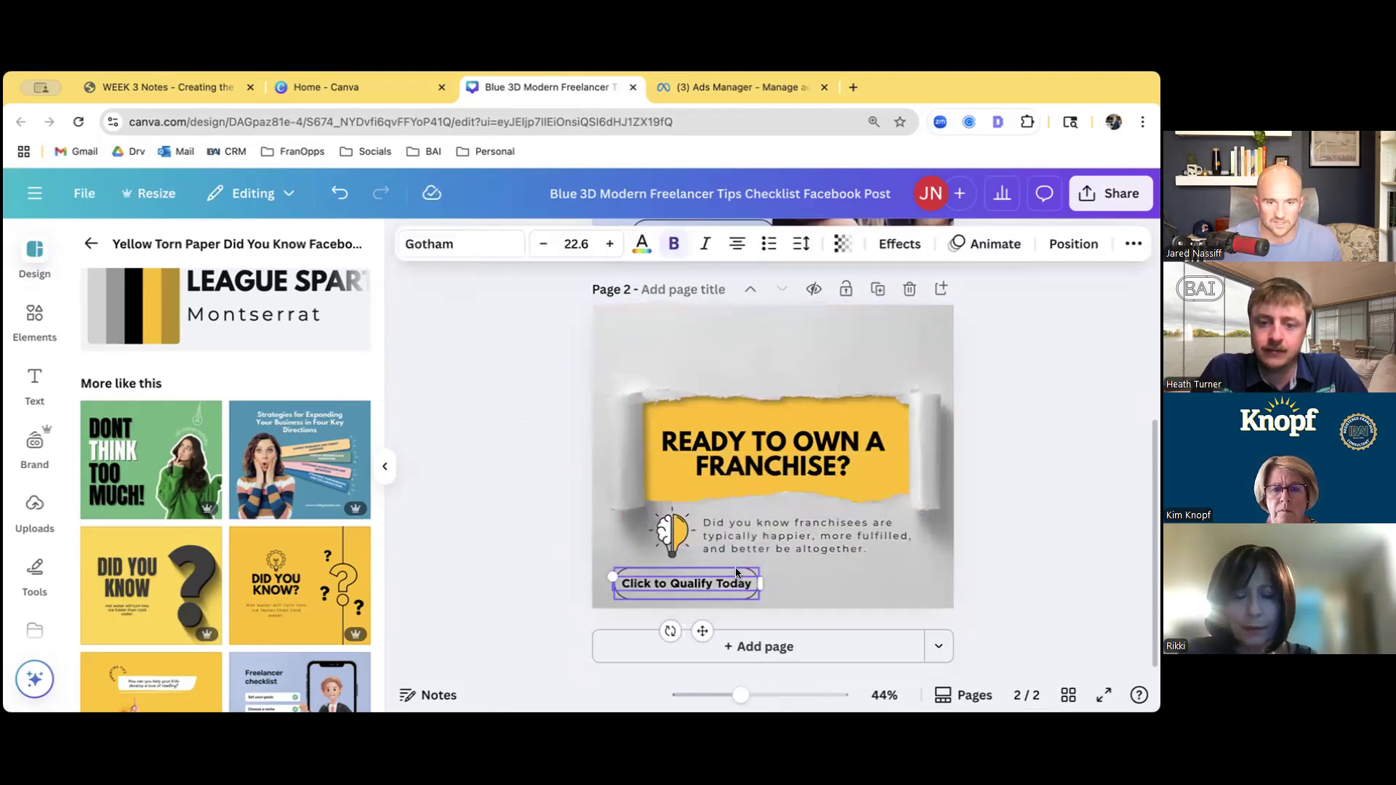
shift+click(749, 571)
drag(760, 570, 737, 573)
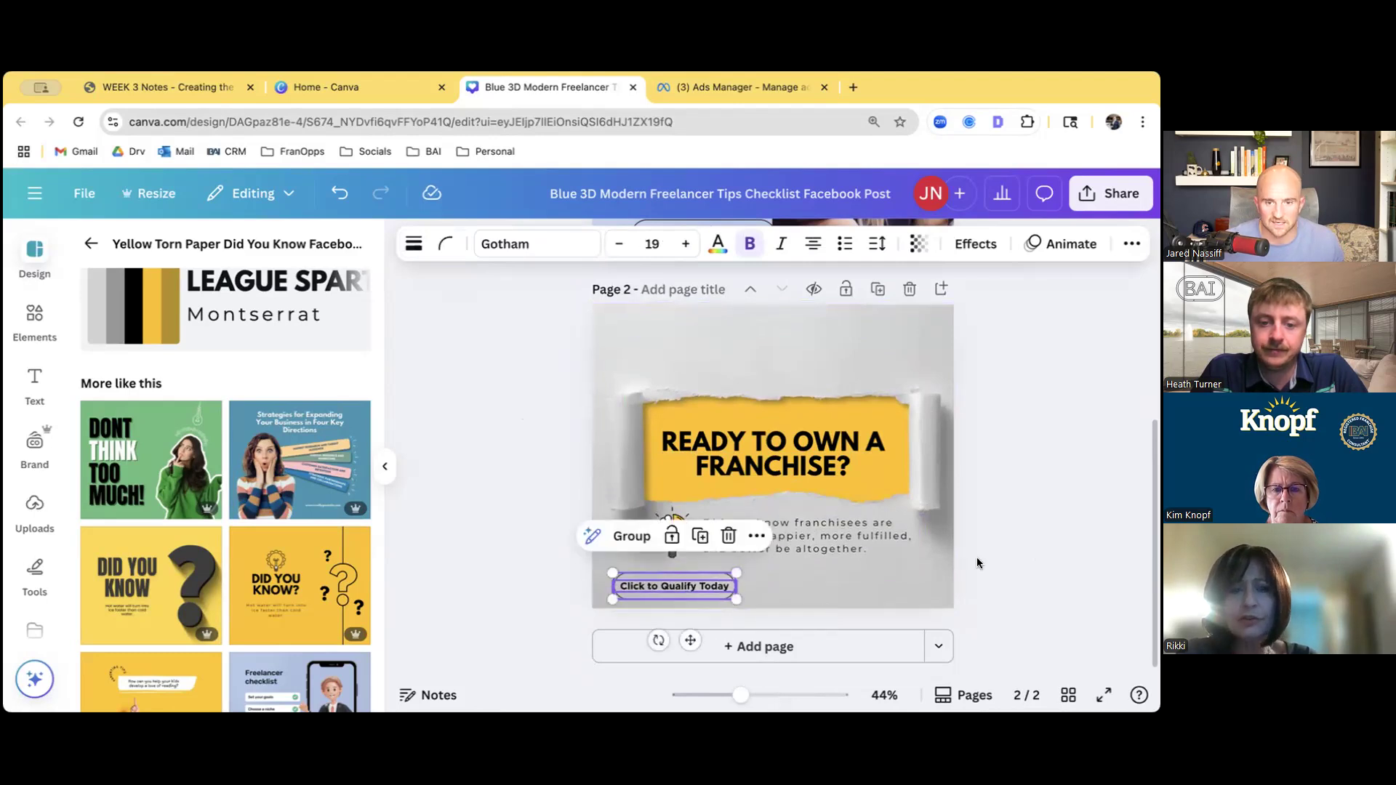
Move the "Click to Qualify Today" button to page 2's lower-right corner and nudge the light bulb and its text slightly down
drag(637, 584, 824, 583)
click(995, 587)
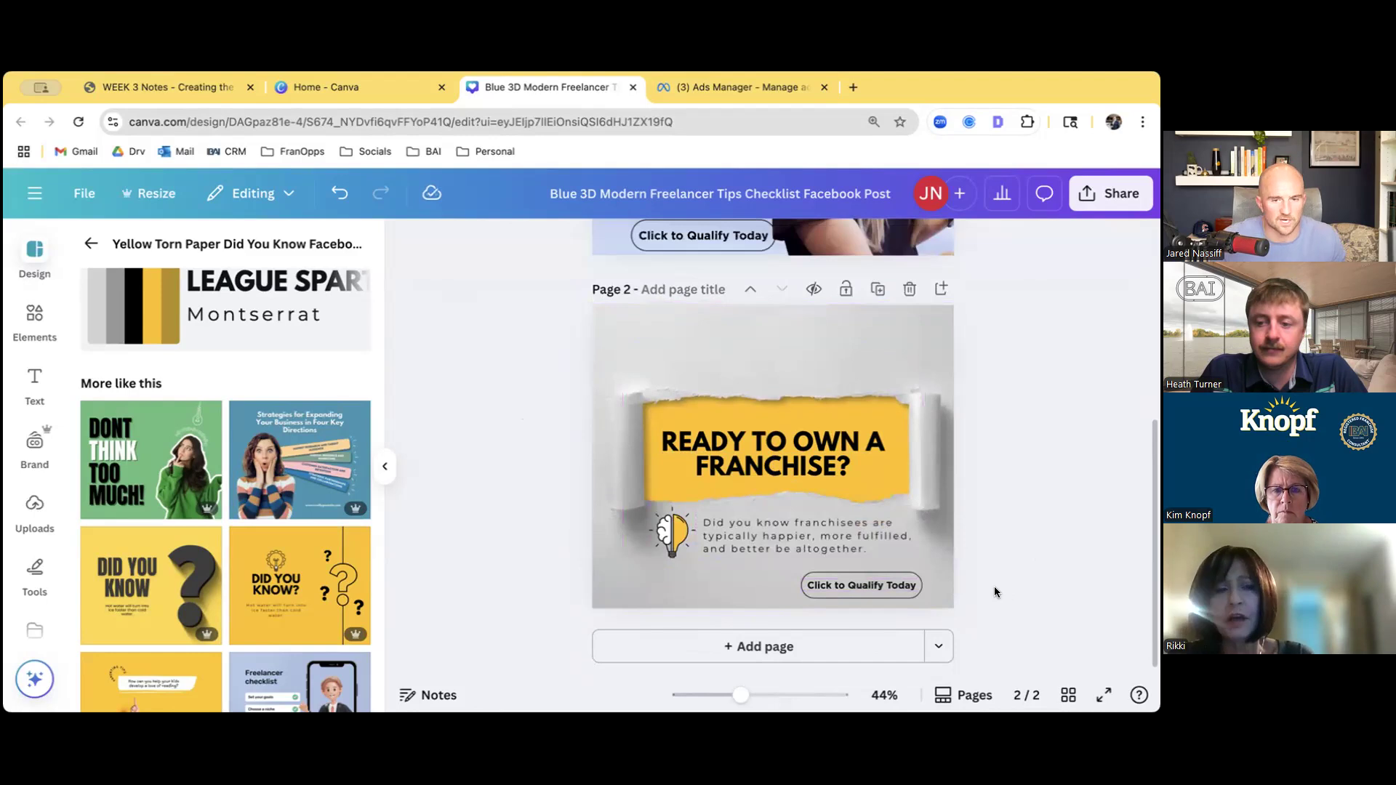
click(687, 547)
shift+click(736, 544)
drag(791, 532, 791, 537)
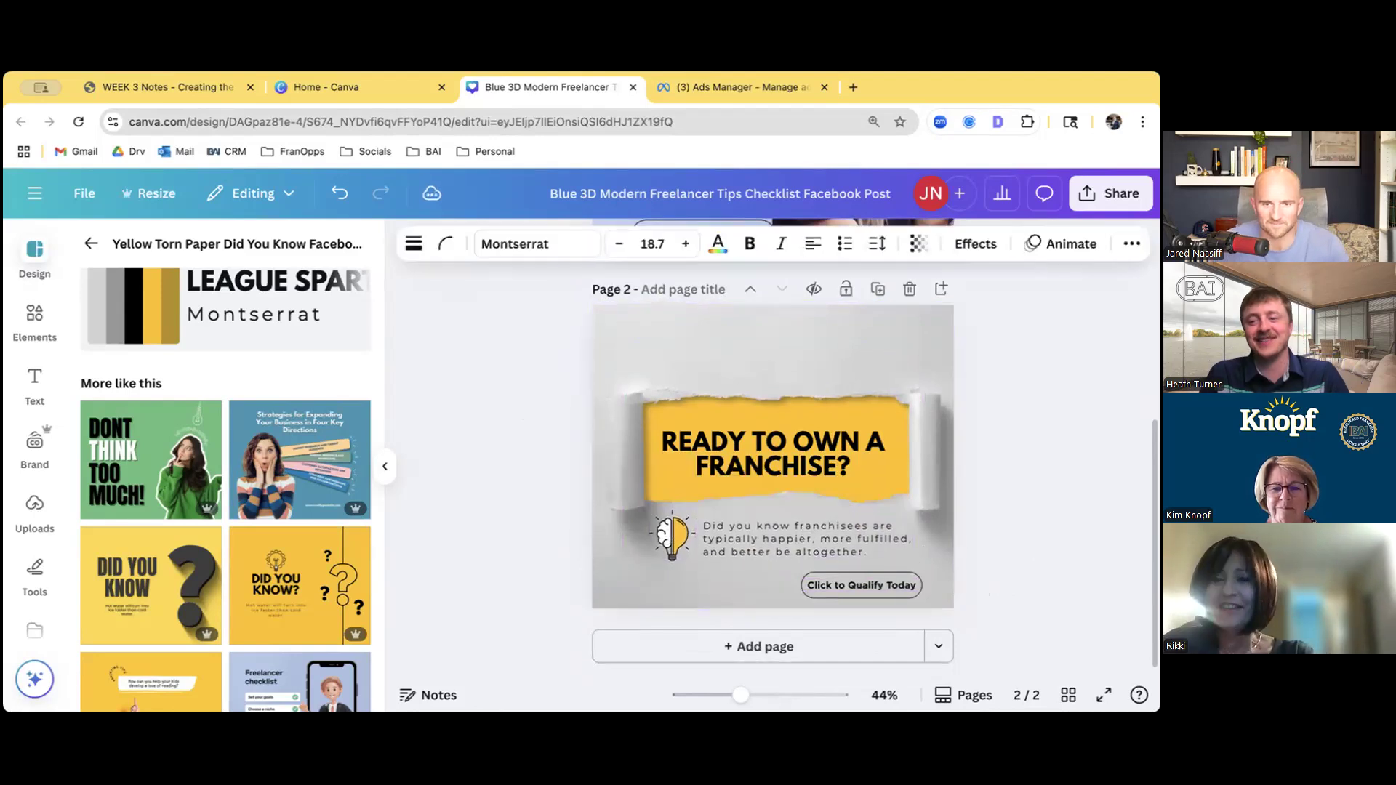
click(1027, 527)
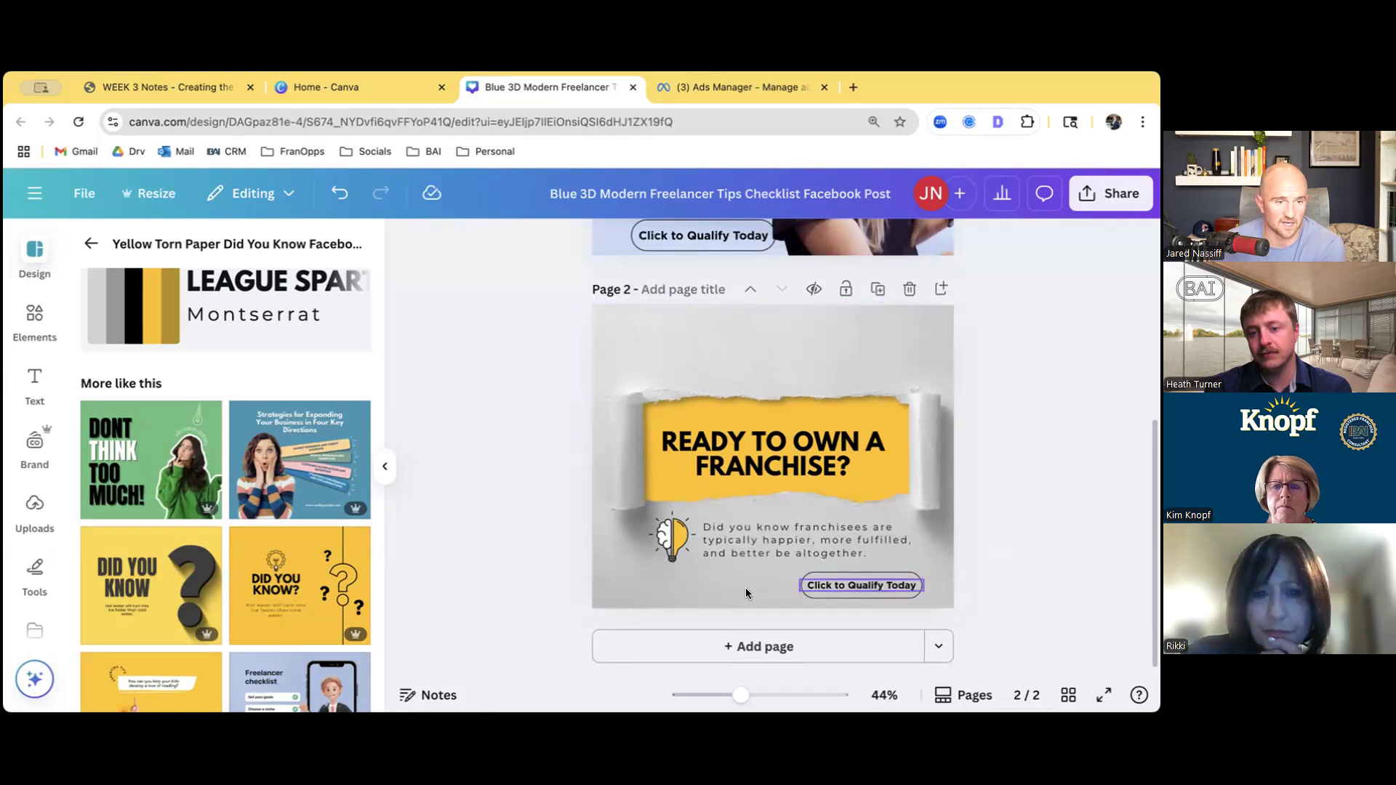
Add a heading with sample text above the yellow banner on page 2 and delete it again
click(37, 386)
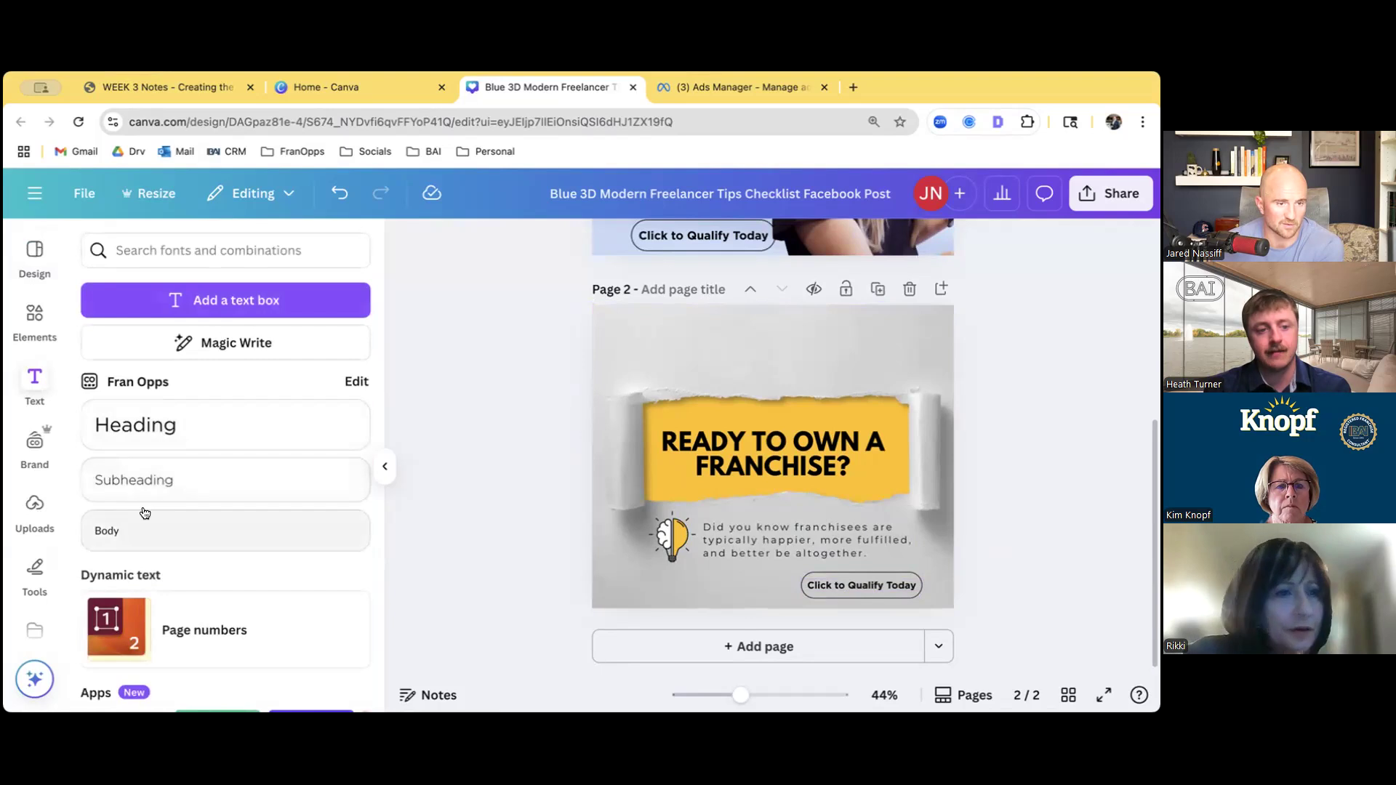
click(156, 429)
drag(798, 509, 787, 409)
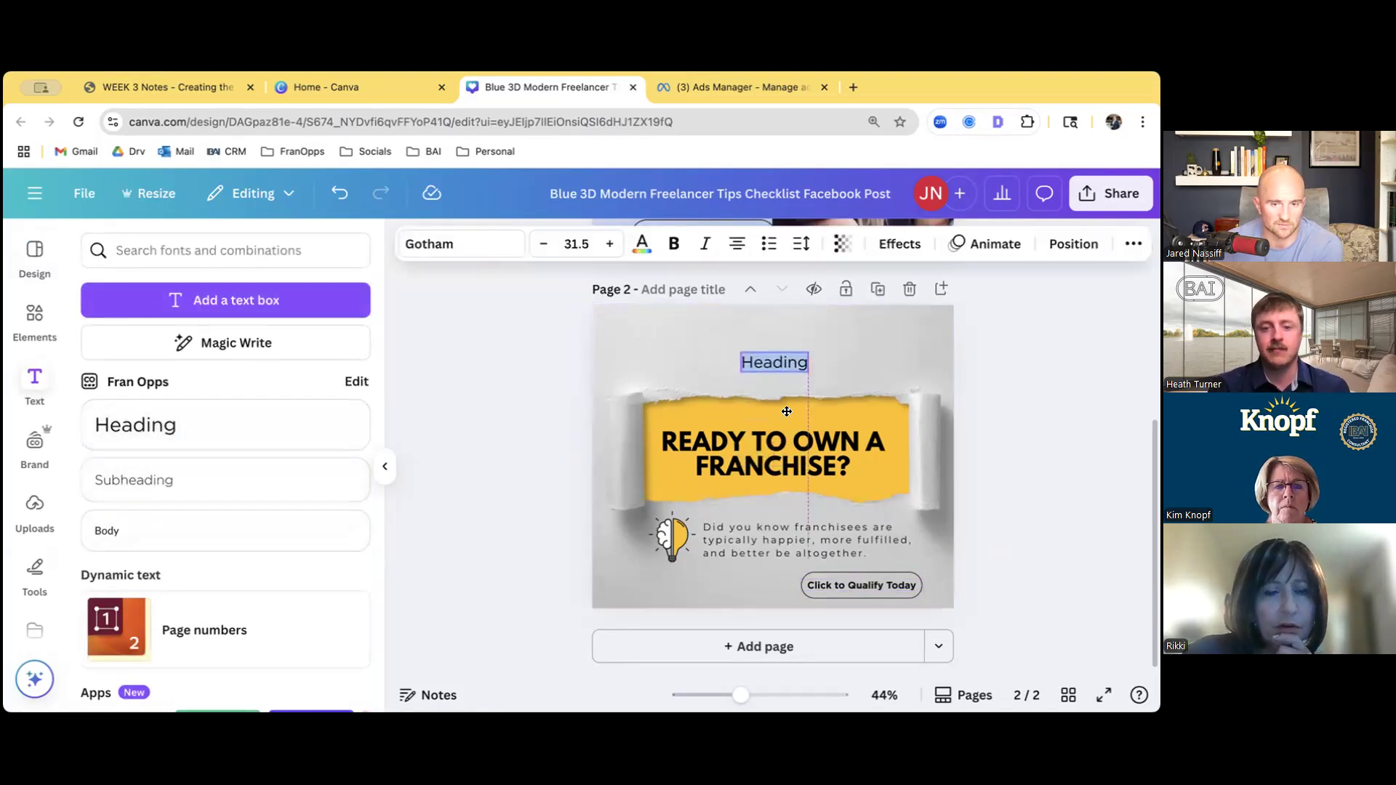
text(random text)
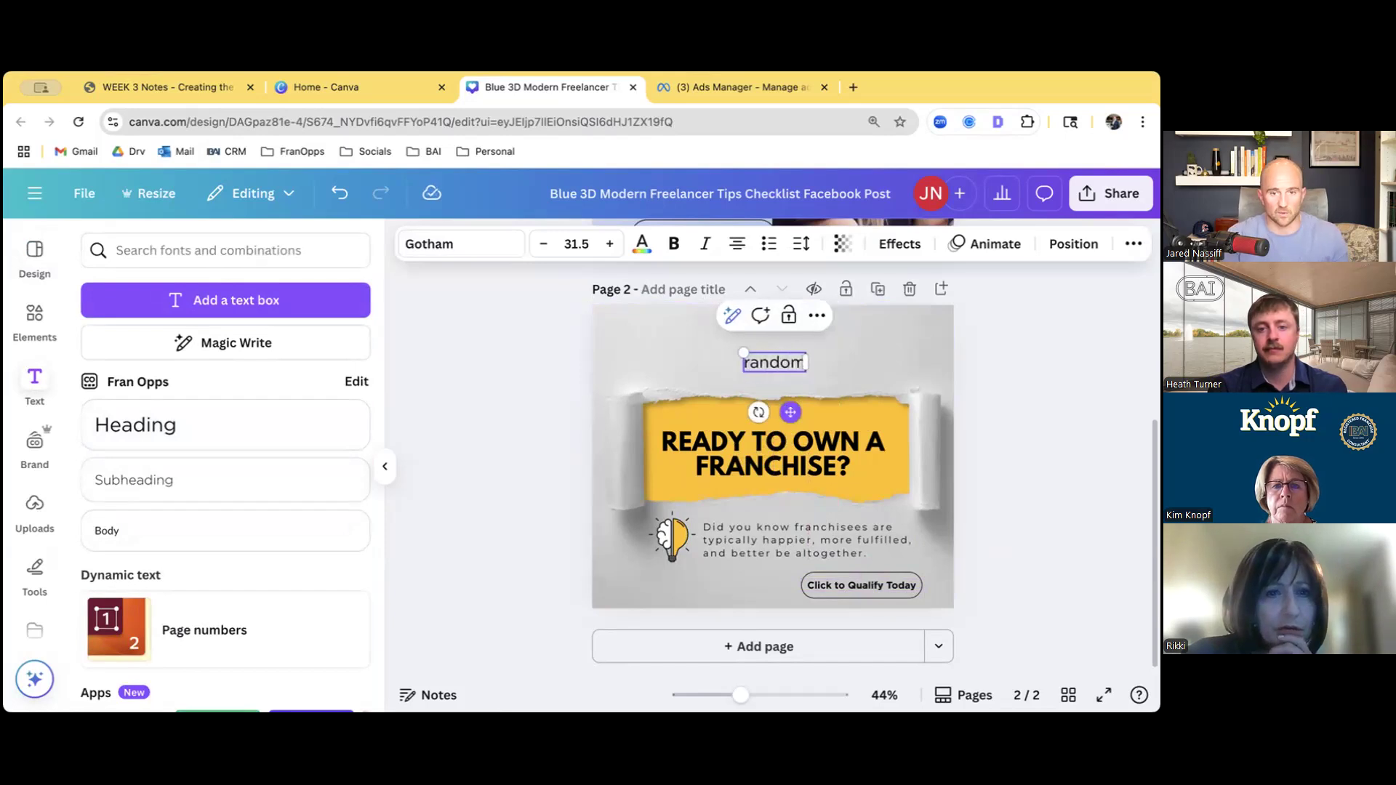
text(rikki)
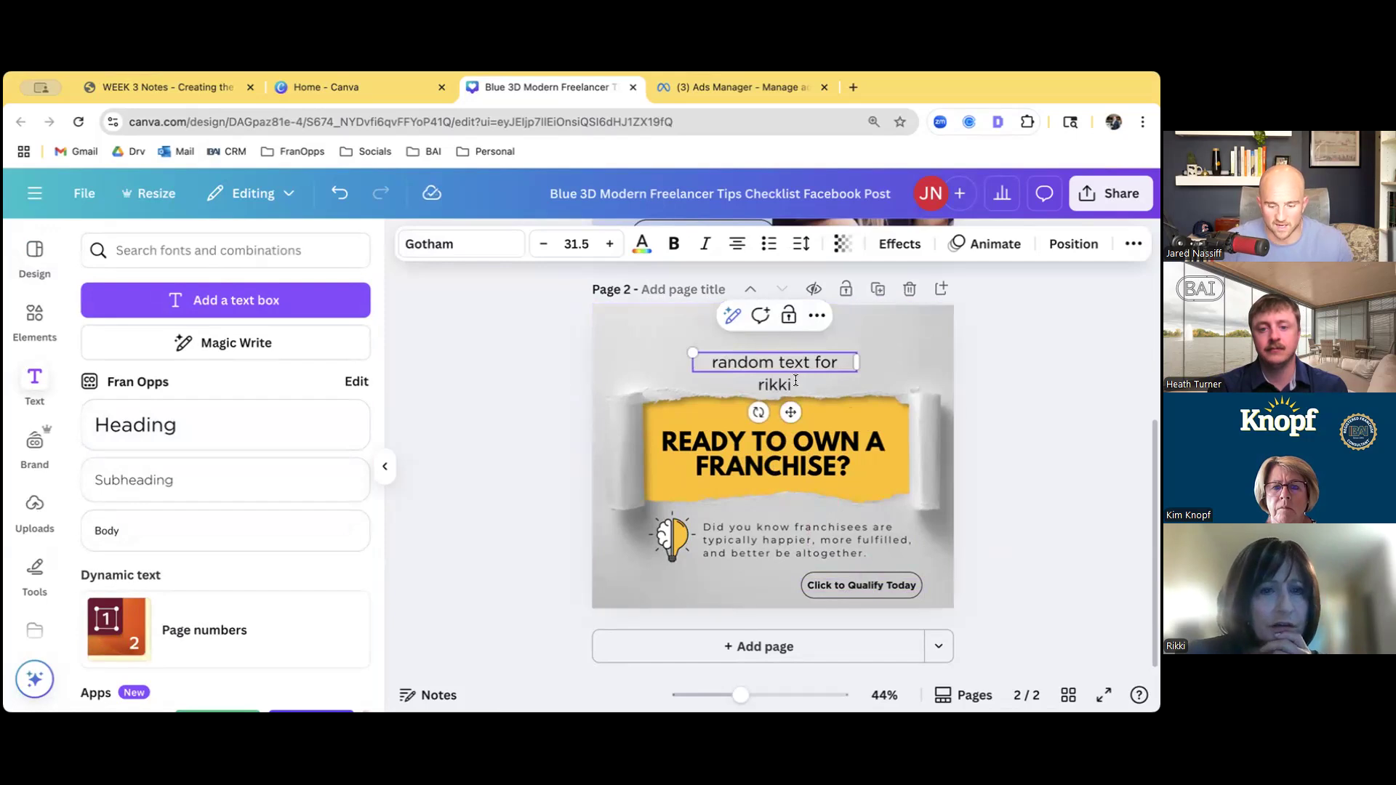
key(ctrl+a)
key(BackSpace)
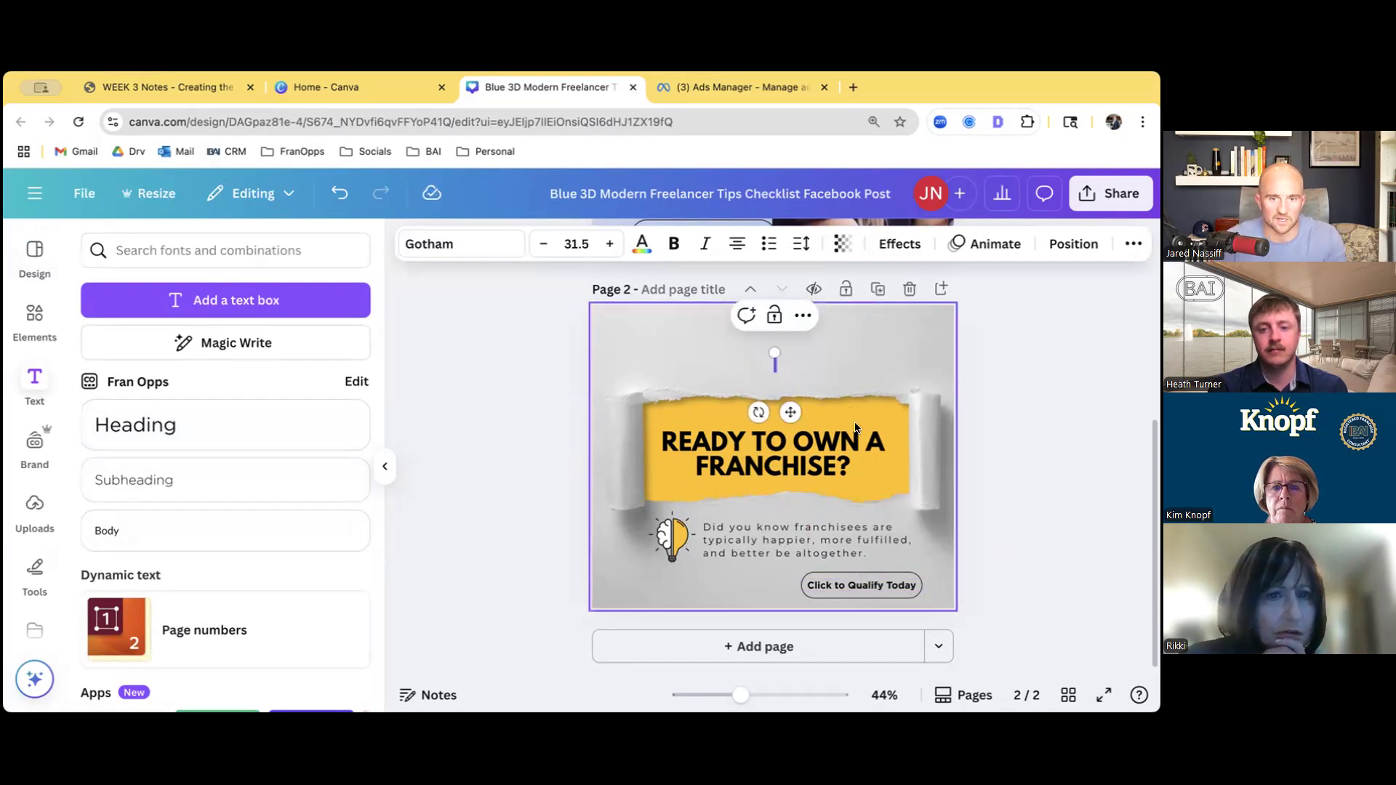
Enlarge the outline around "Click to Qualify Today" slightly toward the left on page 2
click(877, 574)
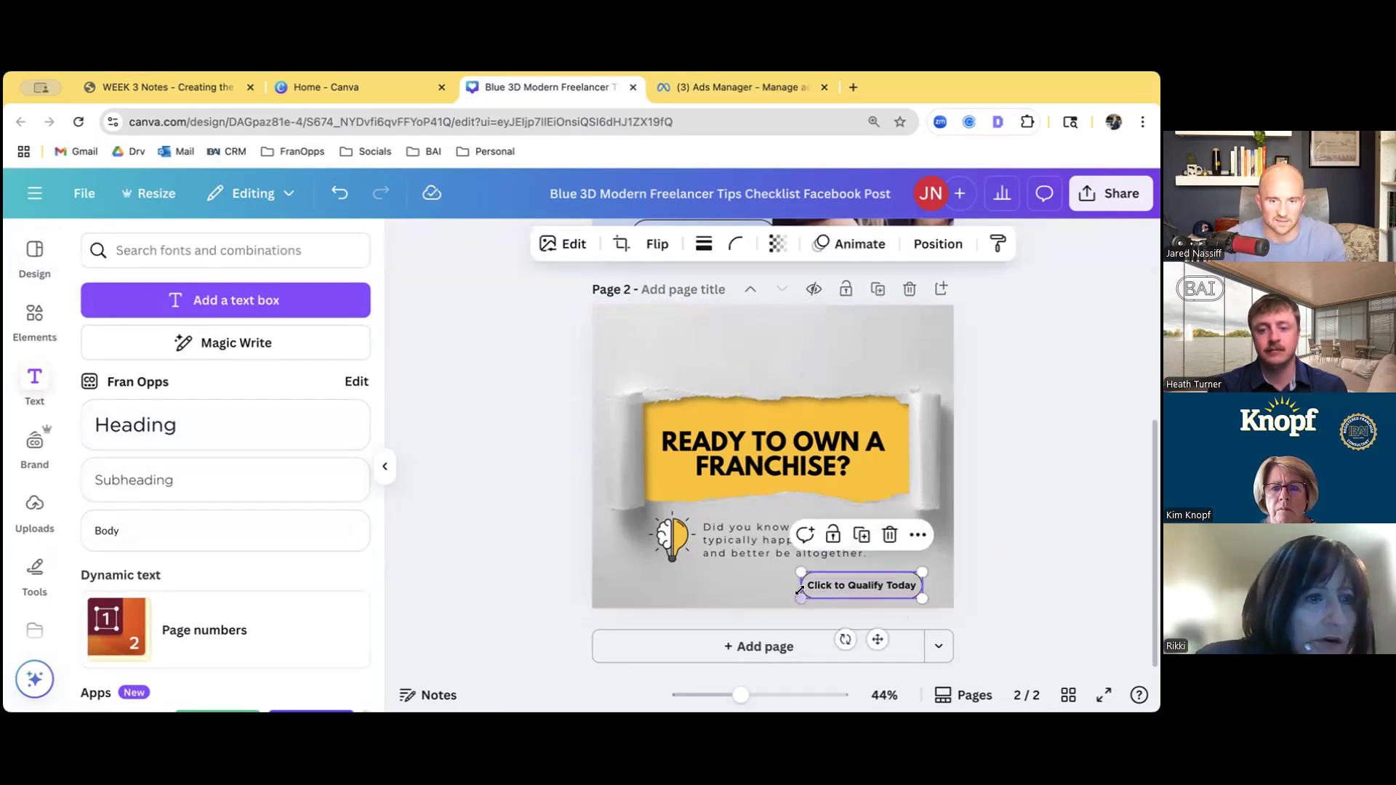
mouse_move(802, 572)
mouse_down()
mouse_move(730, 534)
mouse_move(794, 546)
mouse_up()
Search the graphics for "sticky note" and place the pink taped note over the "Click to Qualify Today" button on page 2
click(34, 314)
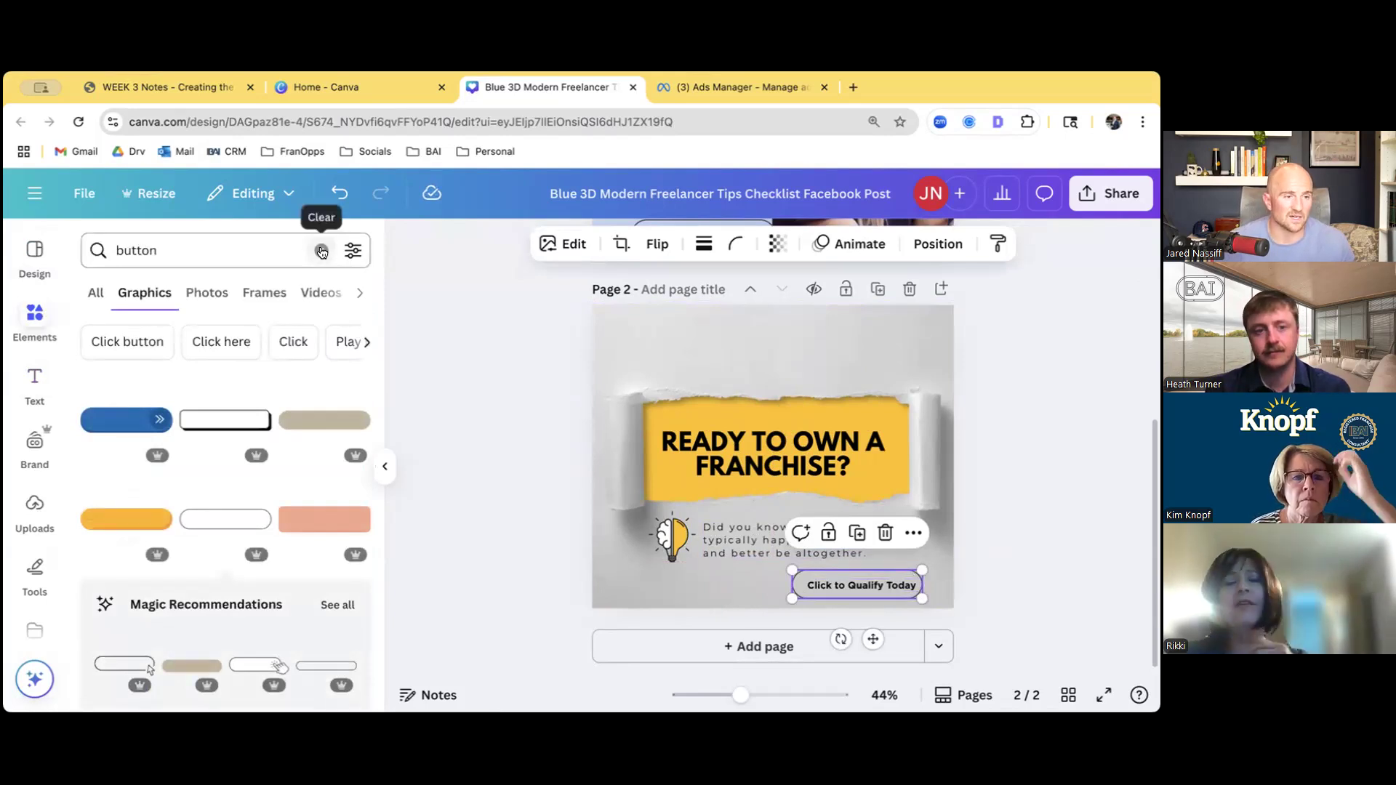
click(202, 243)
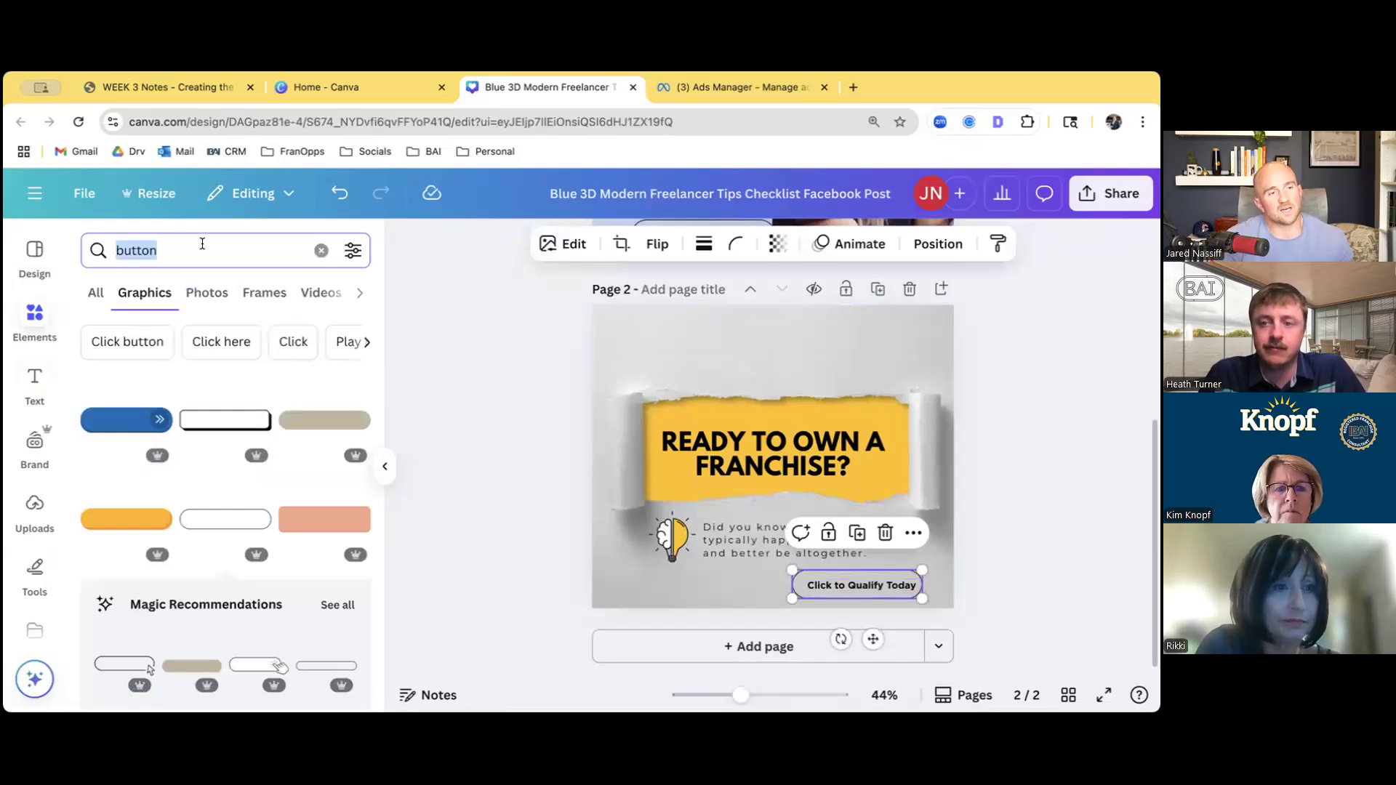
text(sticky note)
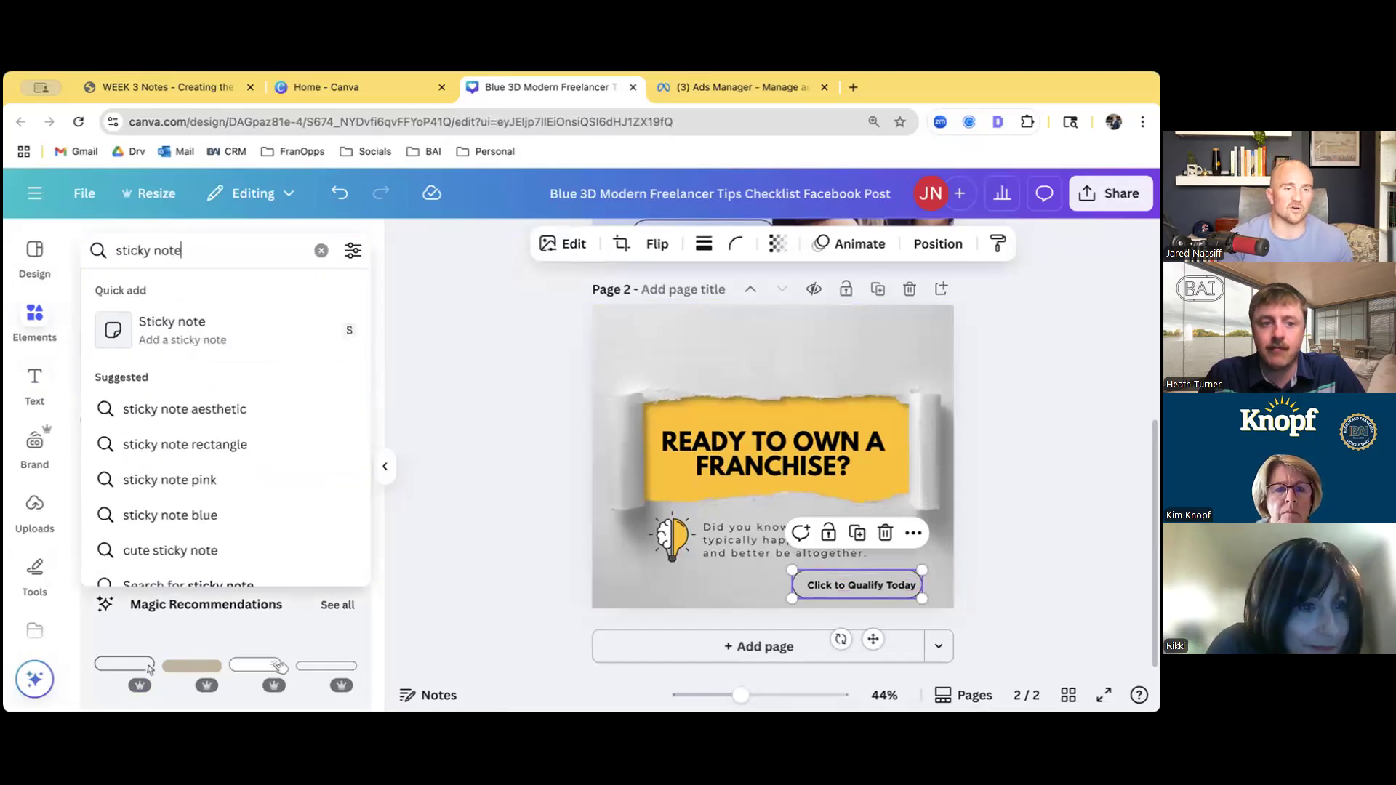
key(Return)
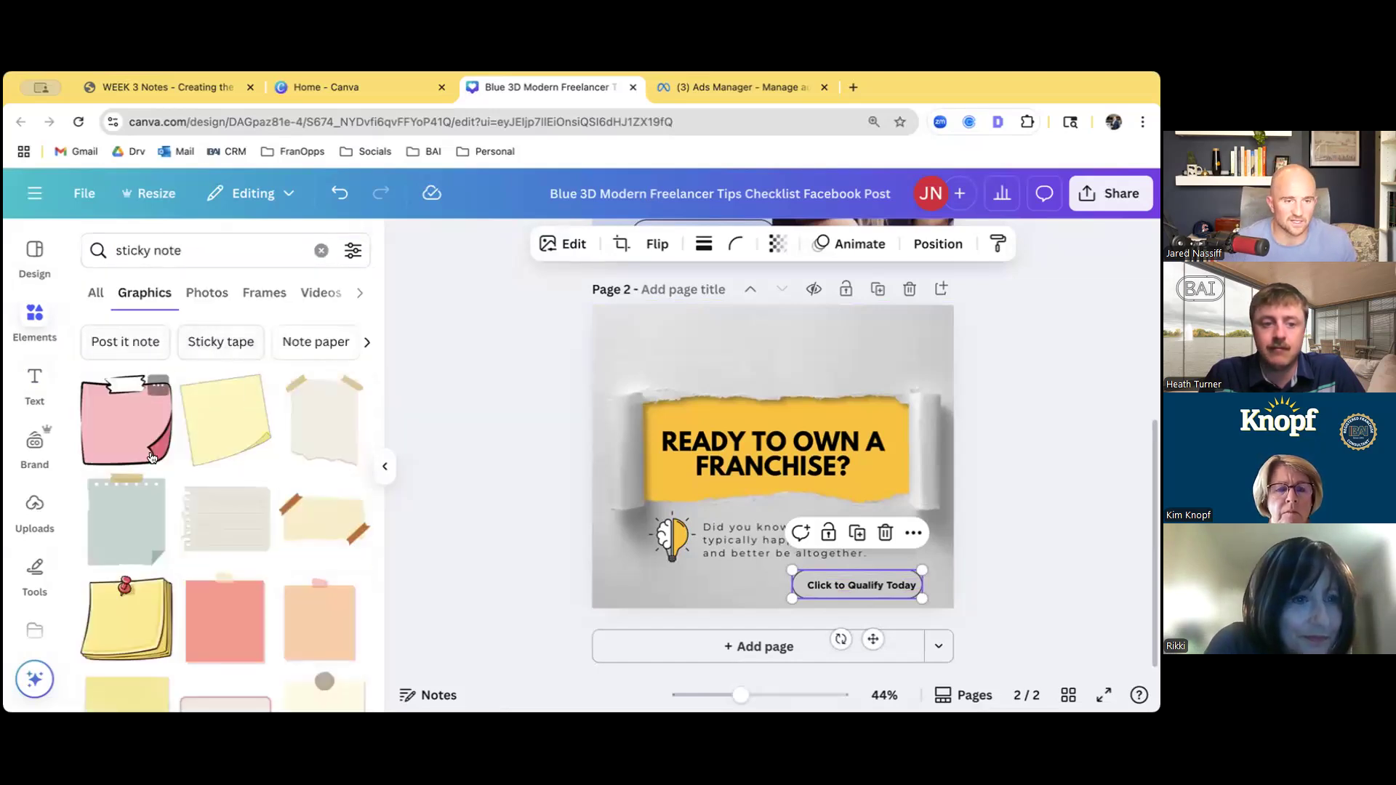
click(134, 432)
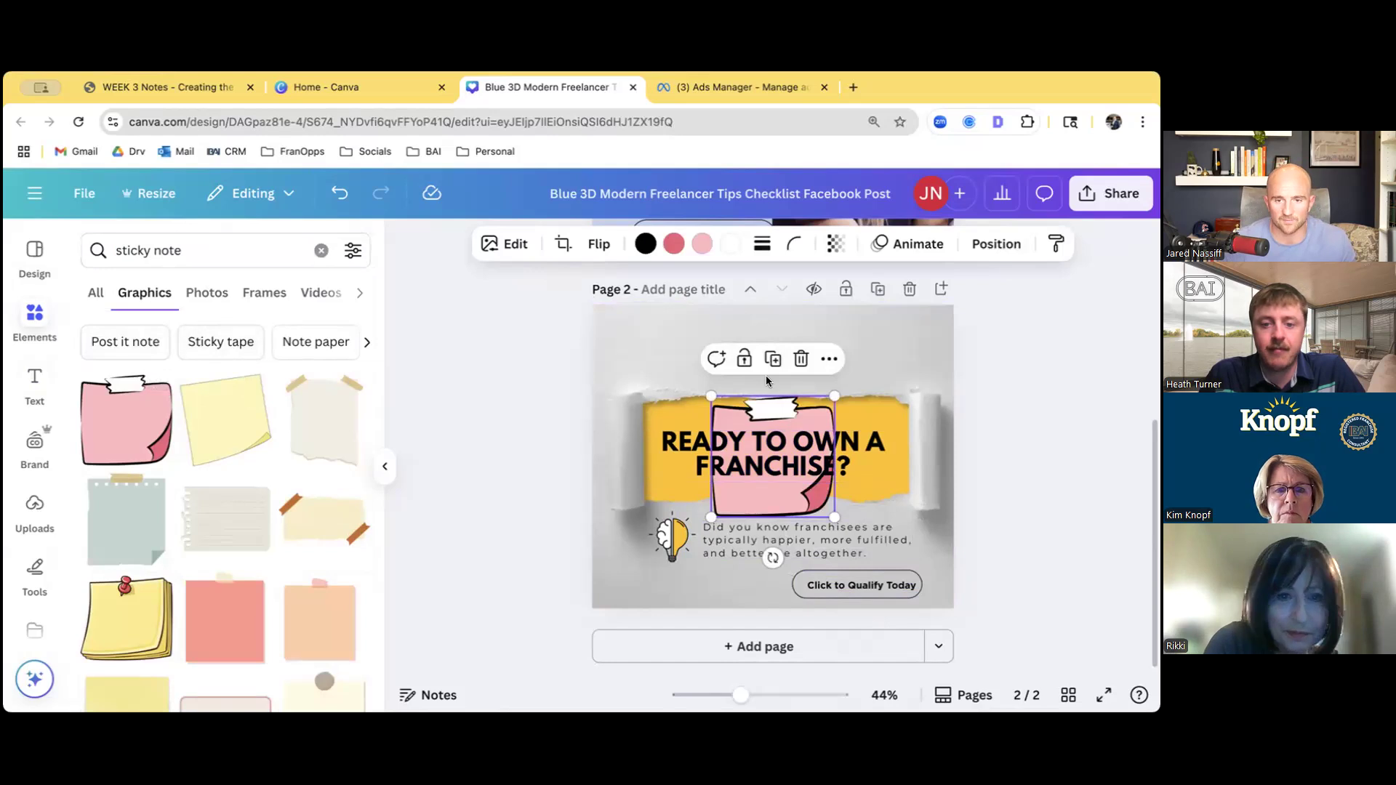
drag(765, 497, 852, 613)
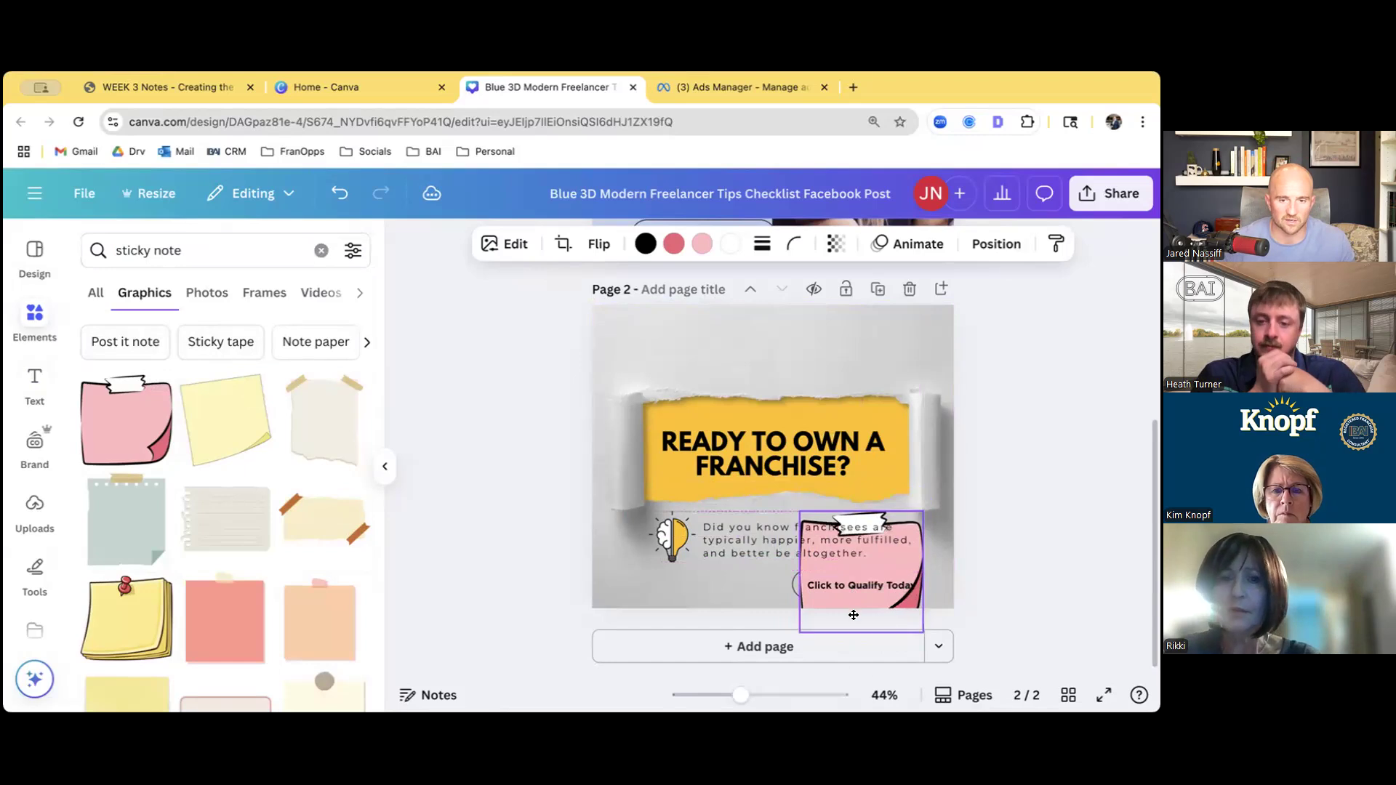
Extend the "Click to Qualify Today" outline a little further left, past the pink note's edge
click(795, 587)
mouse_move(793, 600)
mouse_down()
mouse_move(762, 594)
mouse_move(777, 594)
mouse_up()
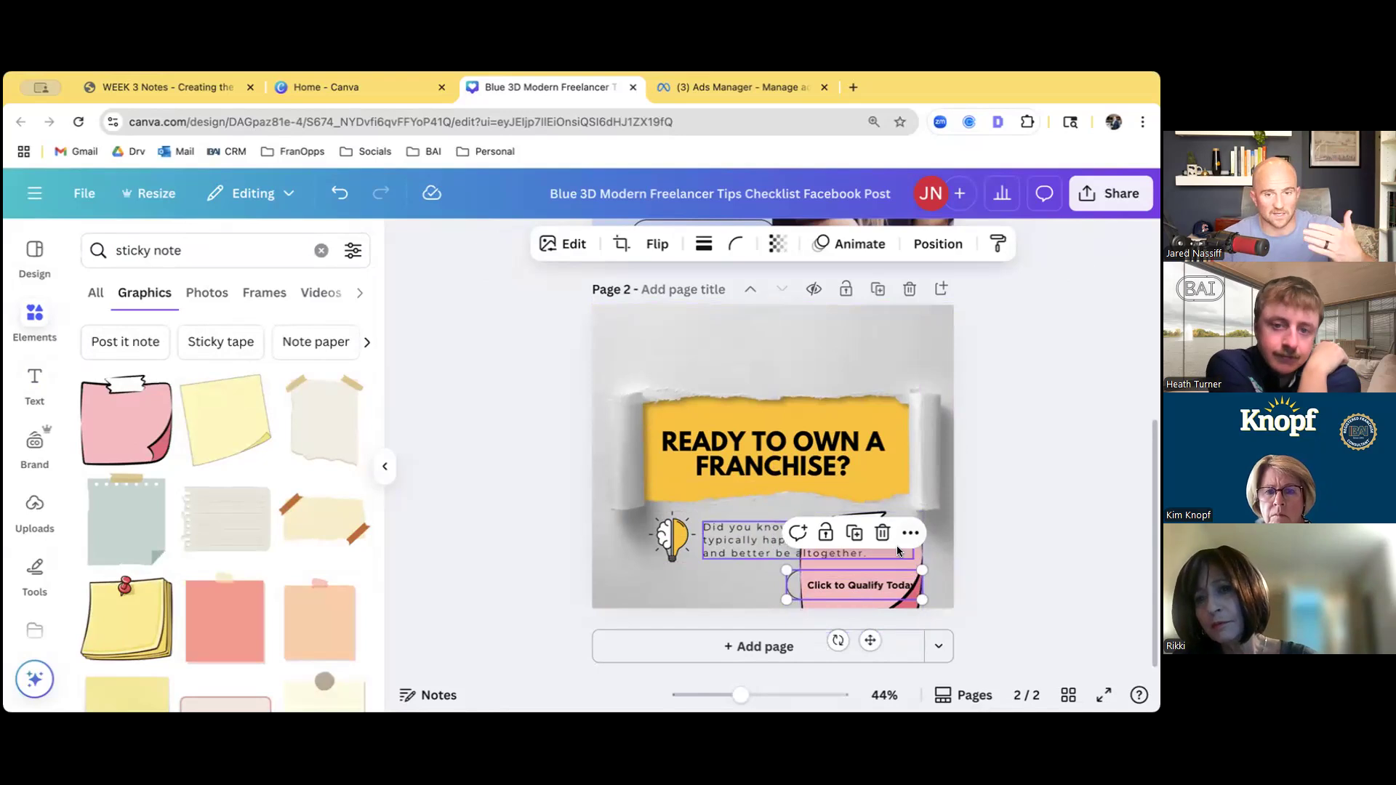
Send the pink sticky note to the back and enlarge it to about 406 × 399 px around the button
click(900, 559)
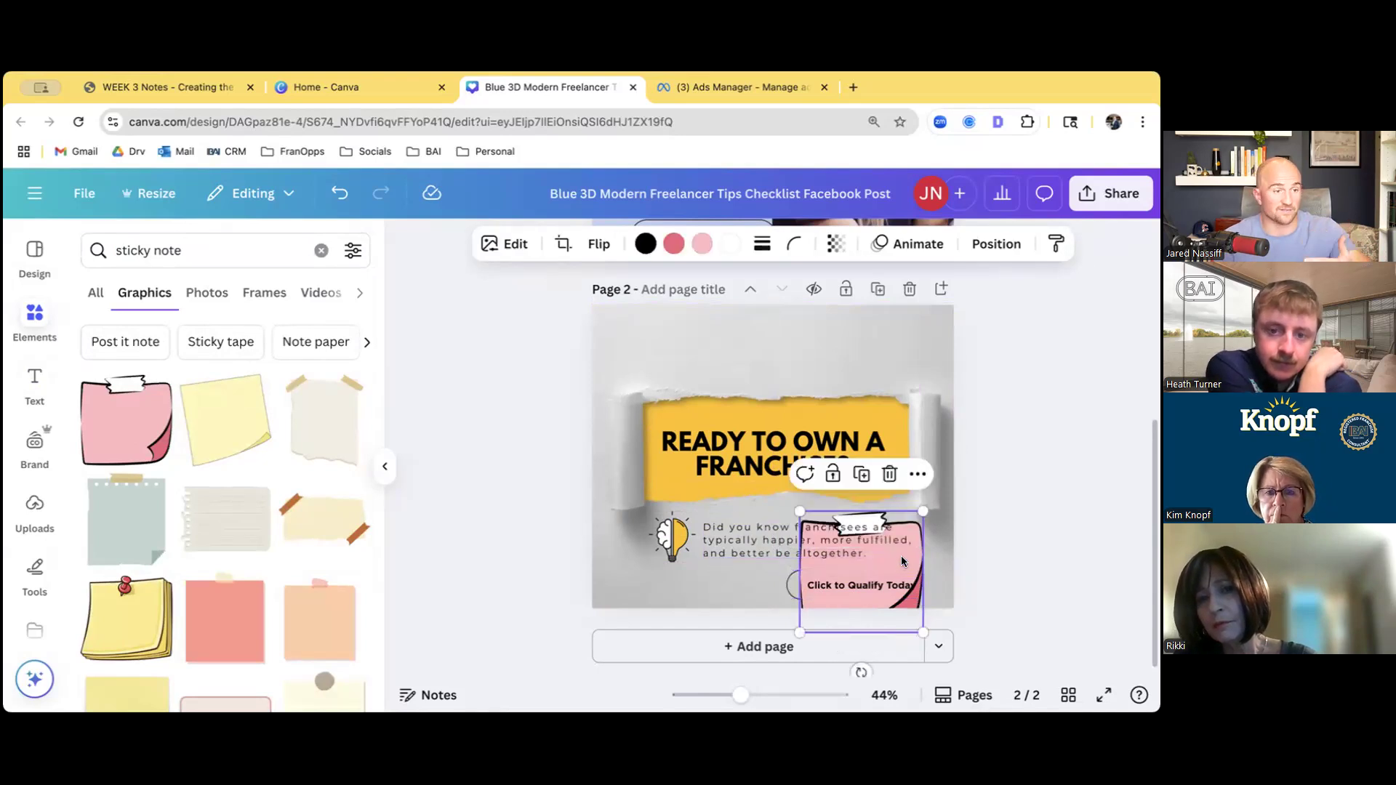
click(993, 247)
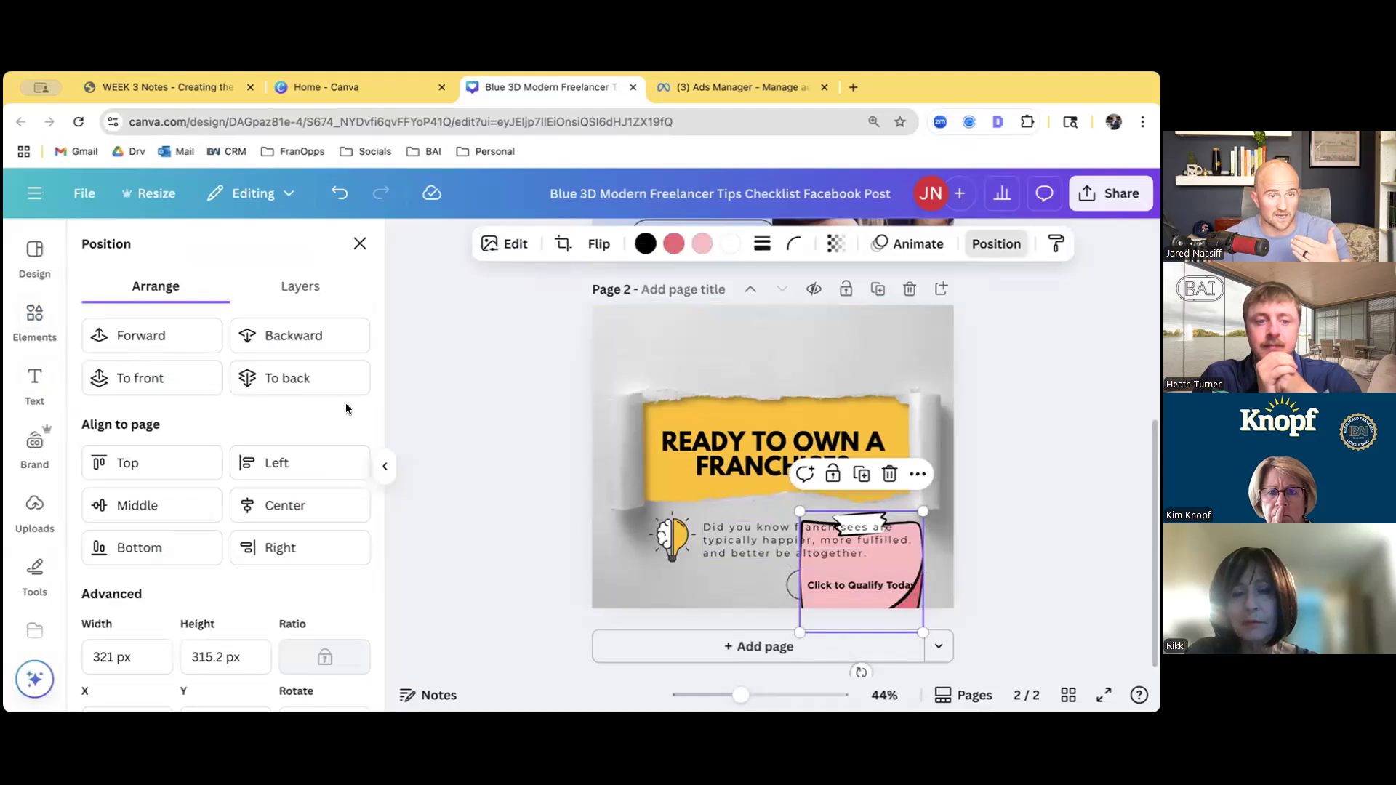
click(280, 379)
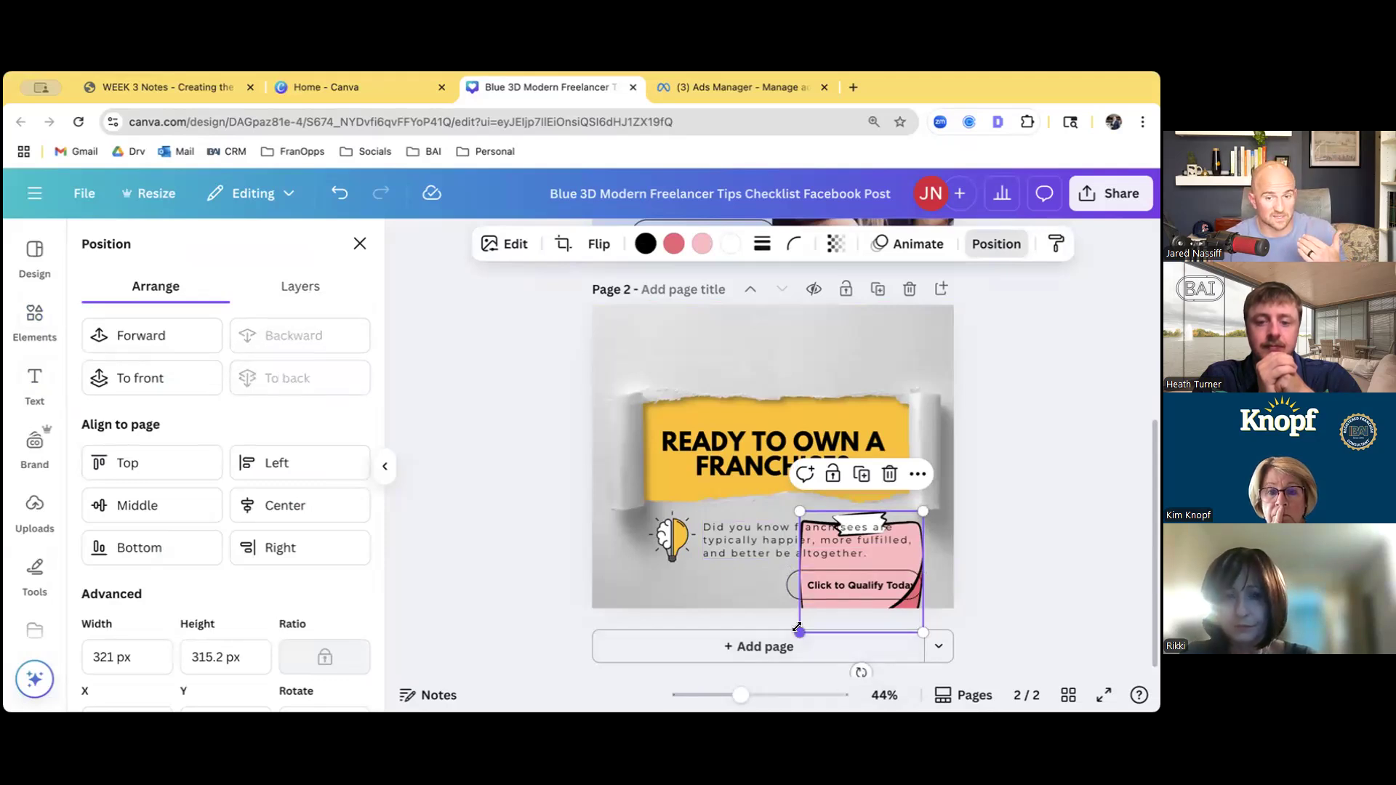
drag(778, 636, 778, 654)
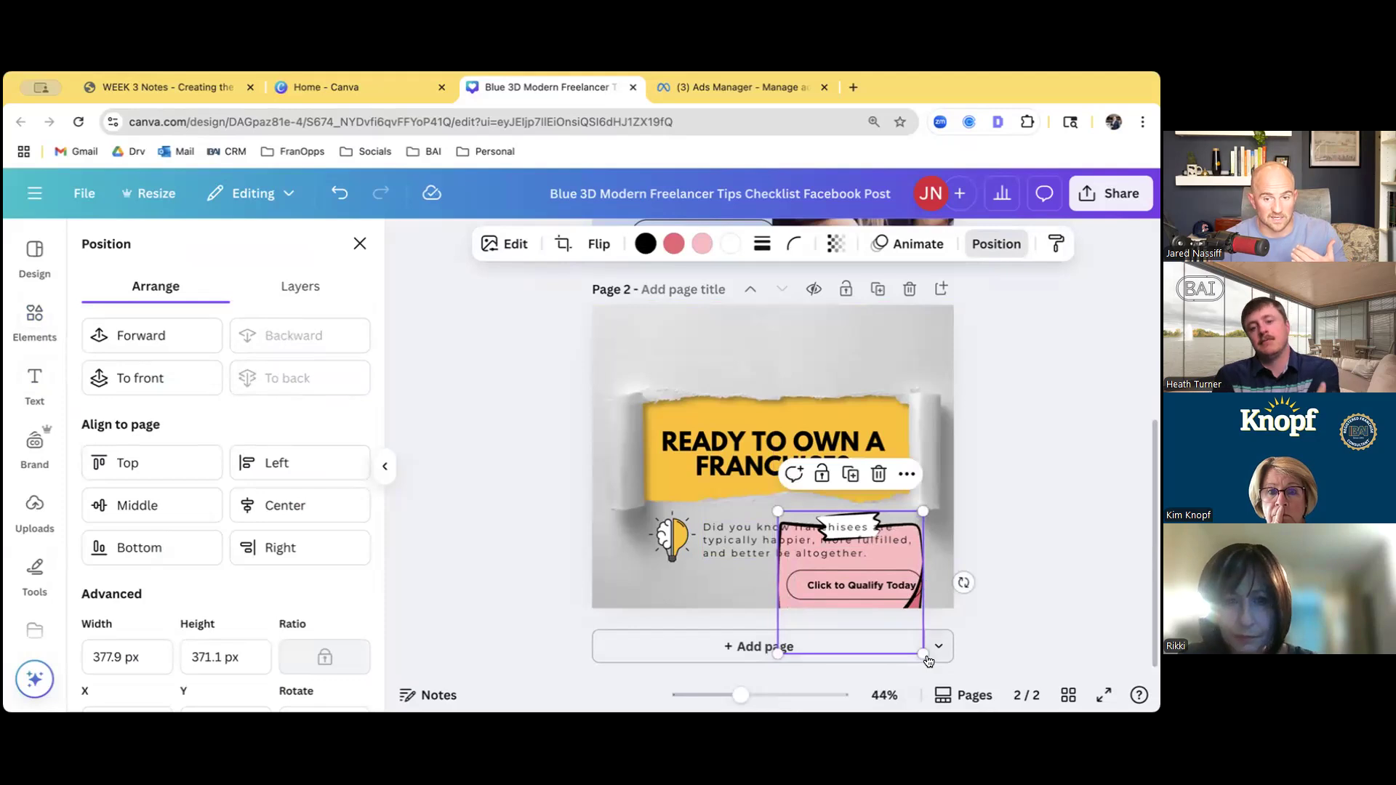
drag(923, 654, 933, 664)
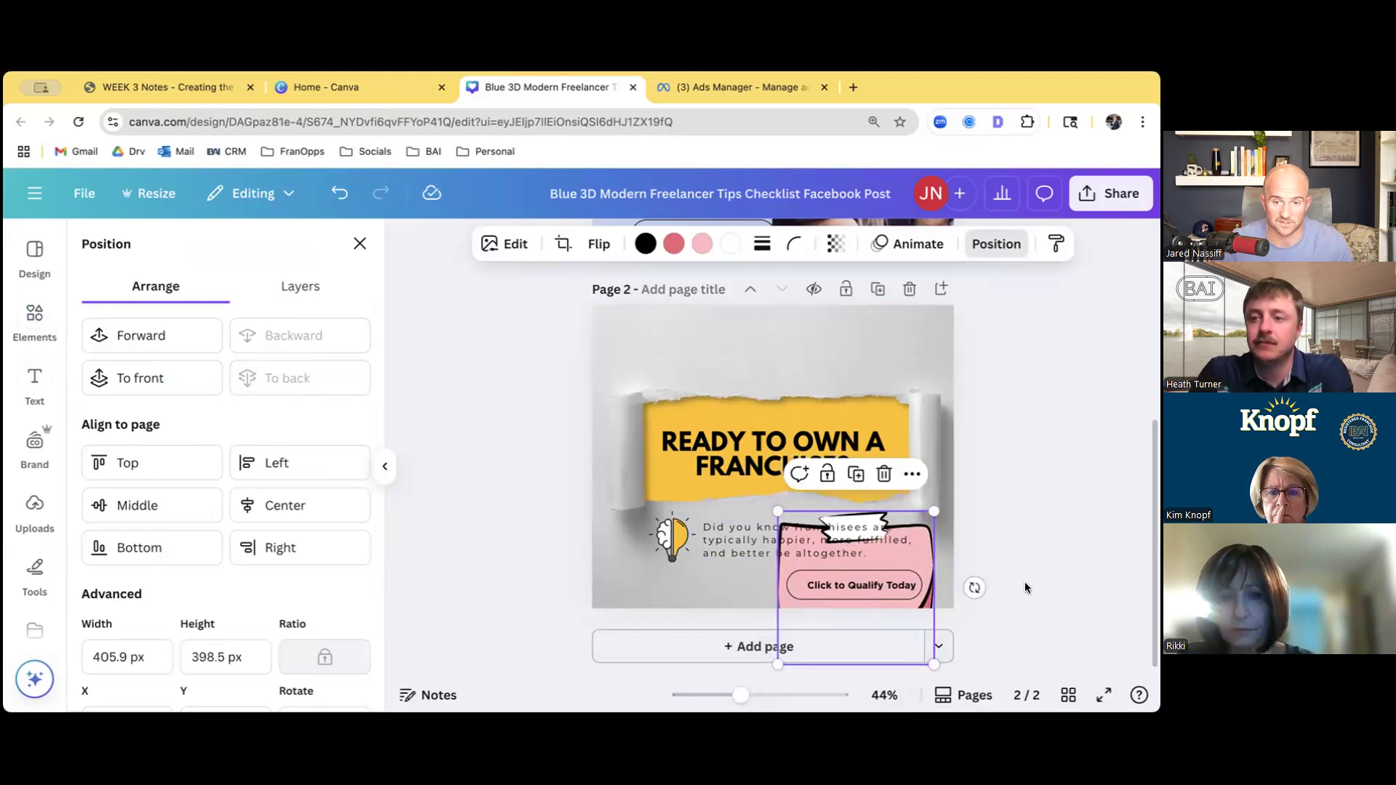
Delete the pink sticky note from page 2
click(1029, 589)
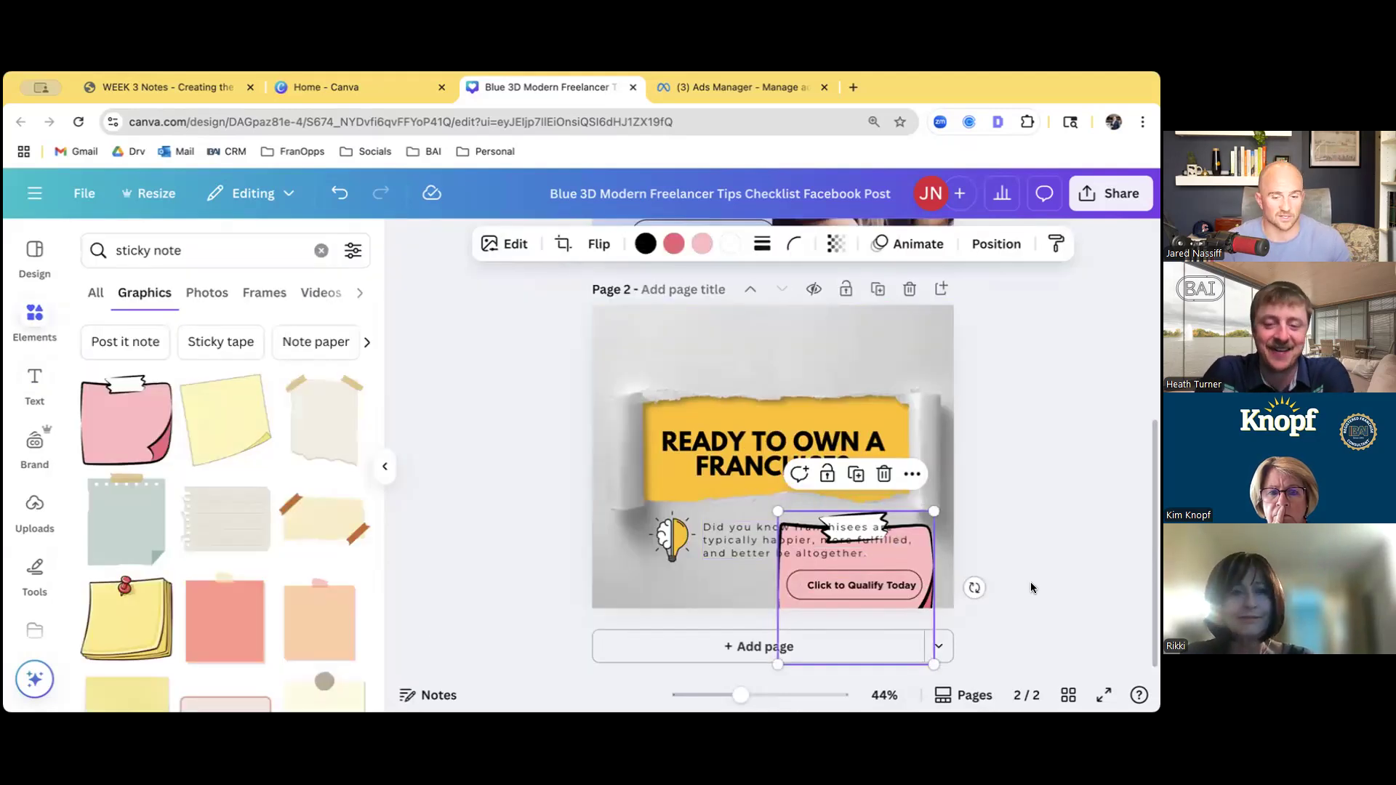
key(Delete)
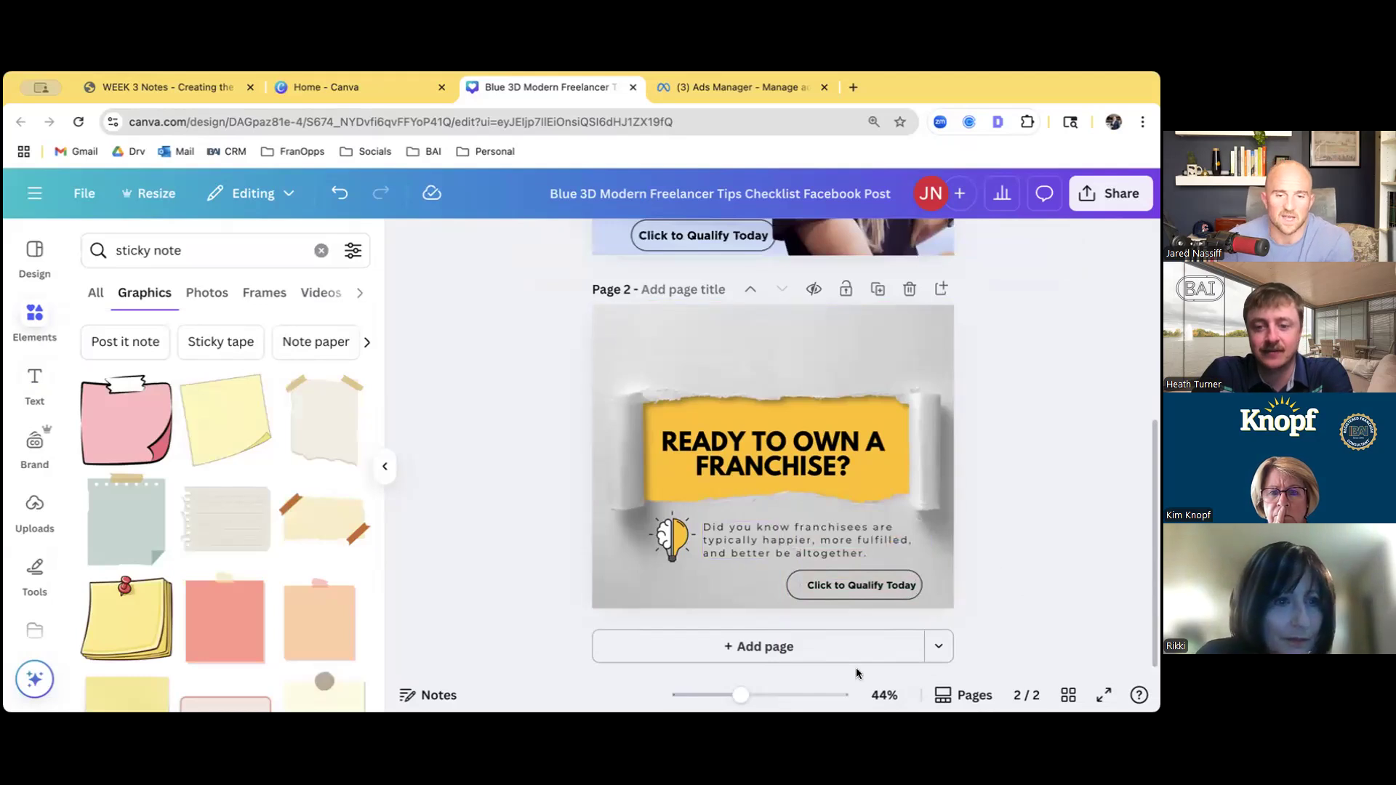
Add a third page and apply the "Blue Colorful Modern Digital Marketing Agency Facebook Post" template to it
click(762, 646)
click(34, 255)
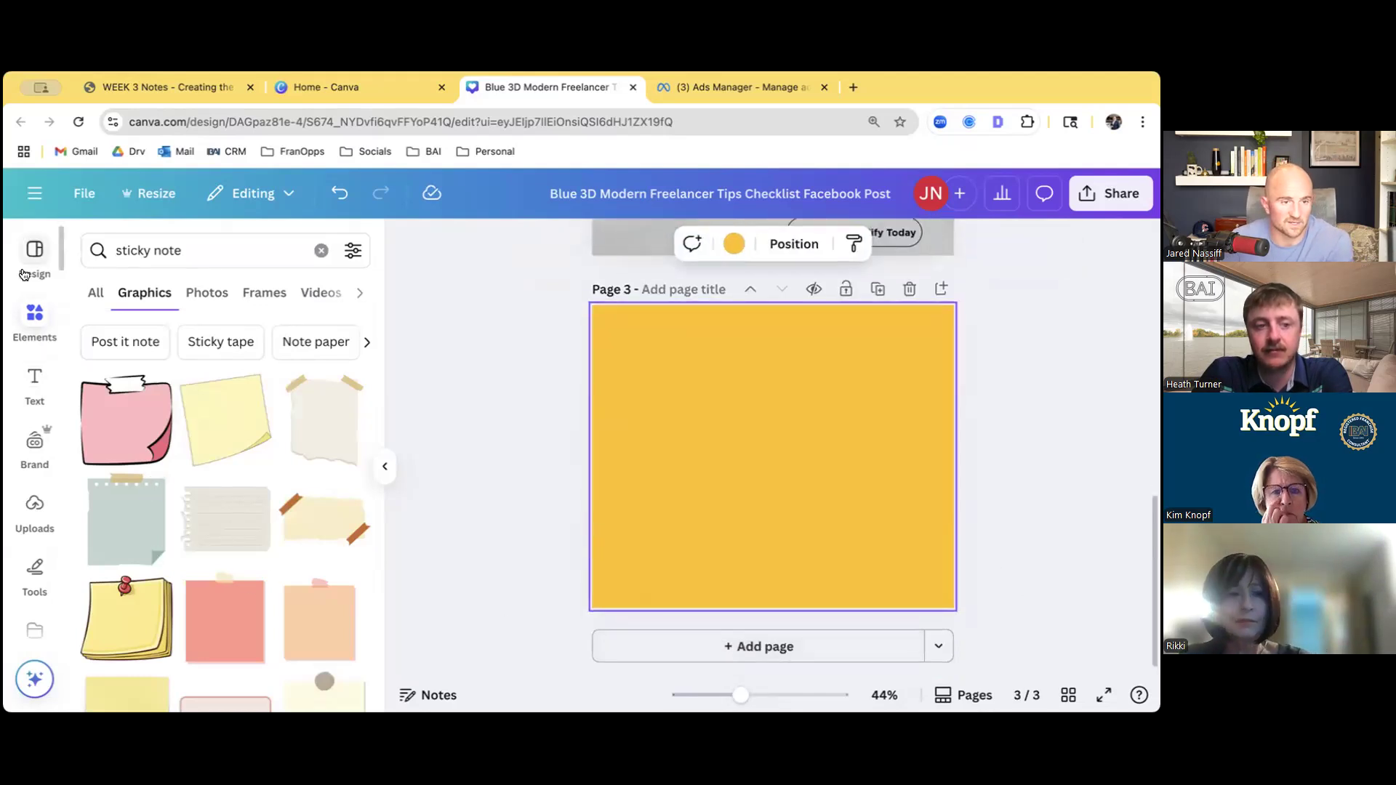
scroll(191, 460, down, 5)
scroll(191, 460, down, 10)
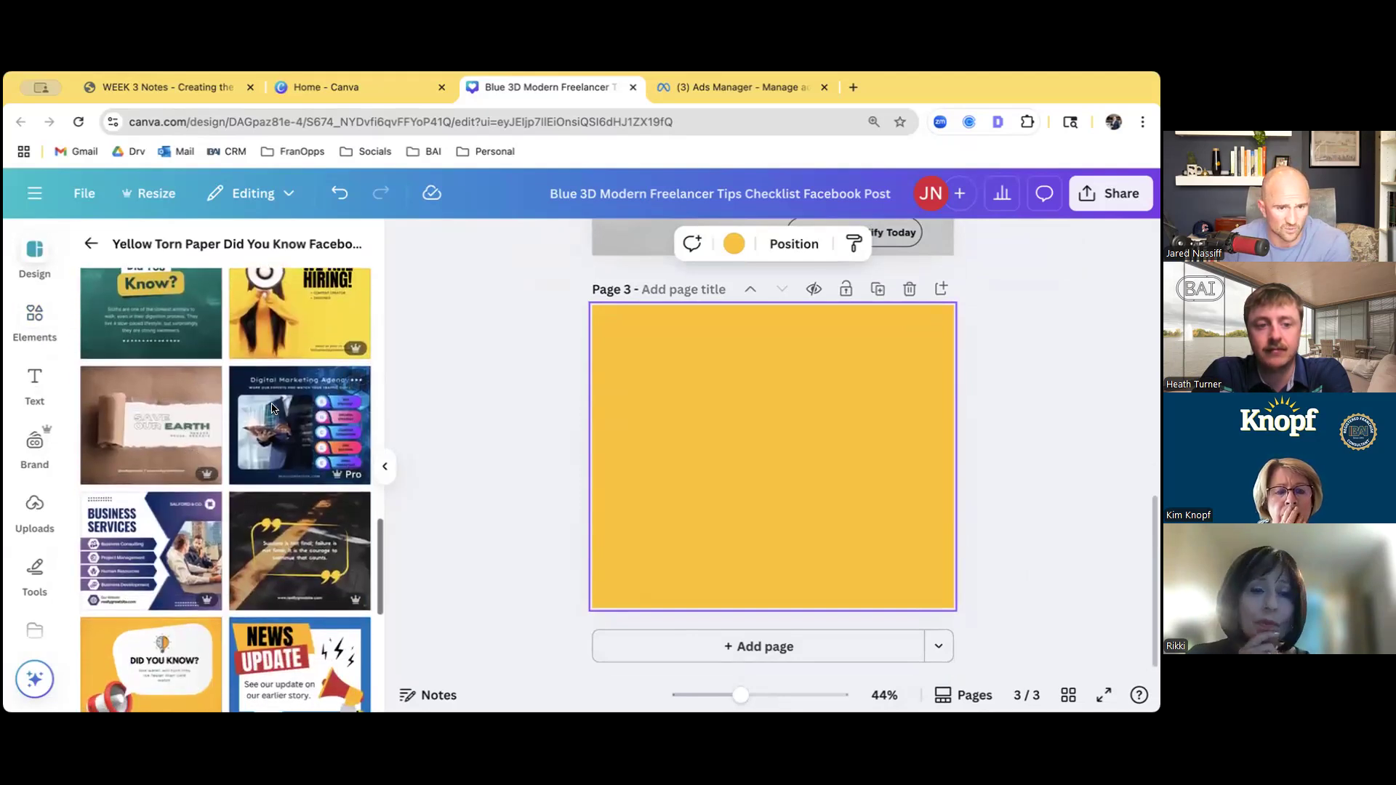
click(272, 408)
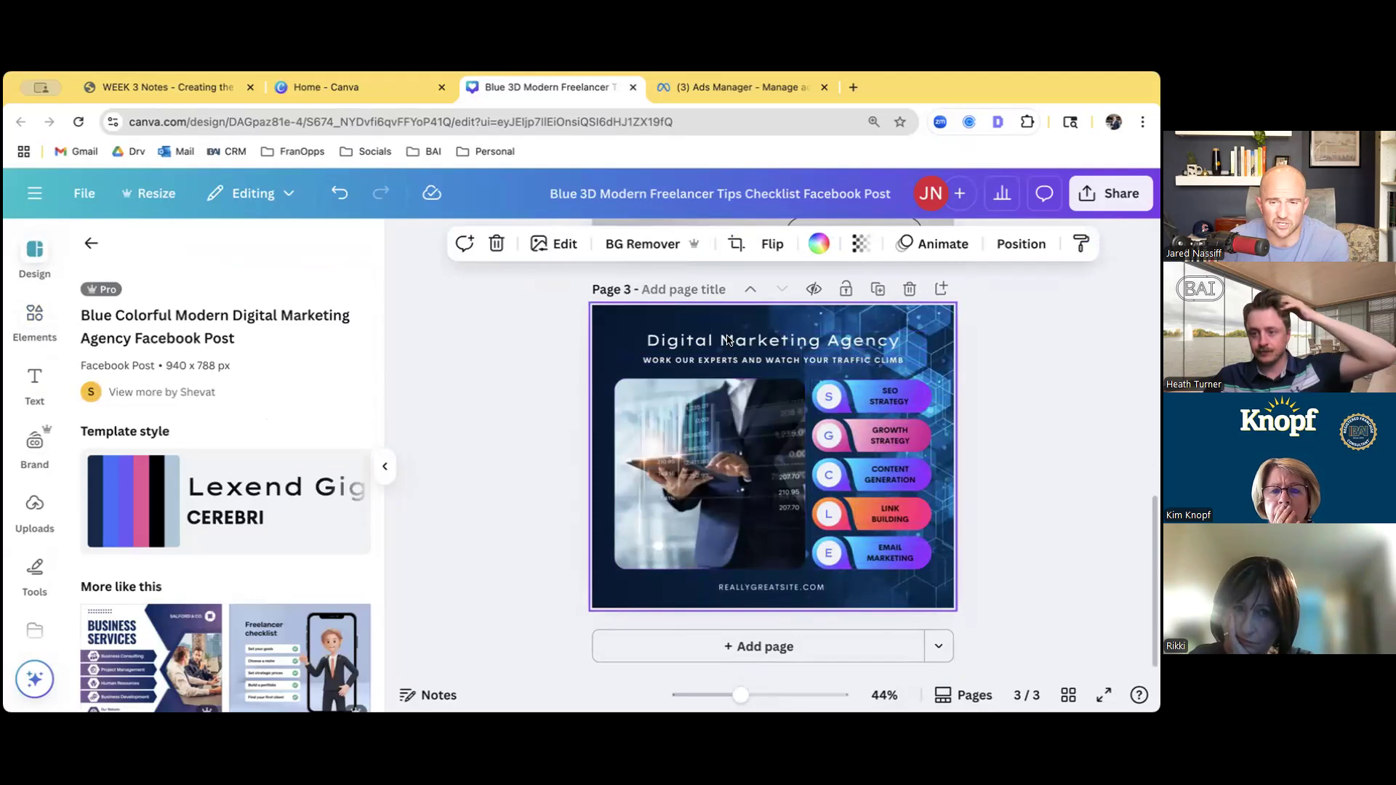
Delete the "reallygreatsite.com" website line from the foot of page 3
click(759, 589)
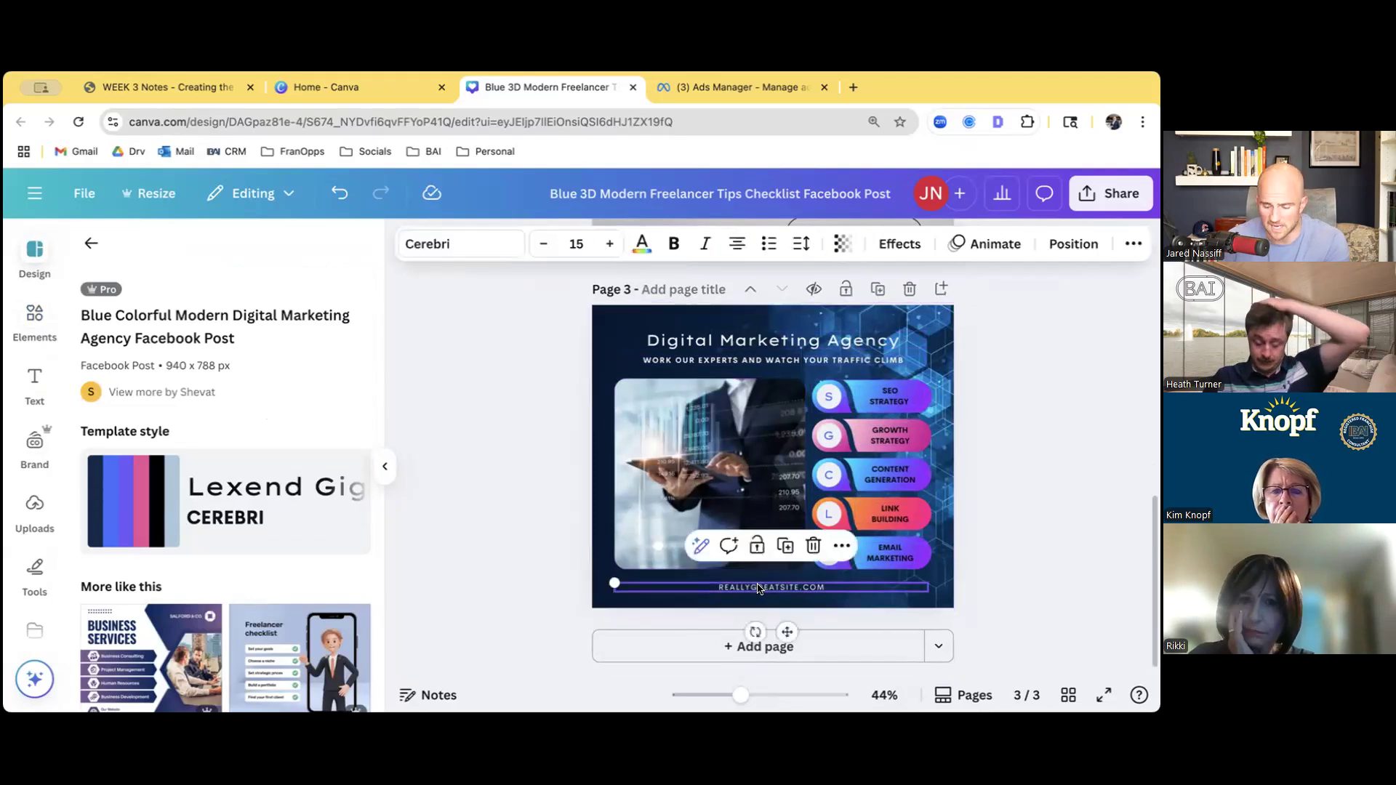
key(Delete)
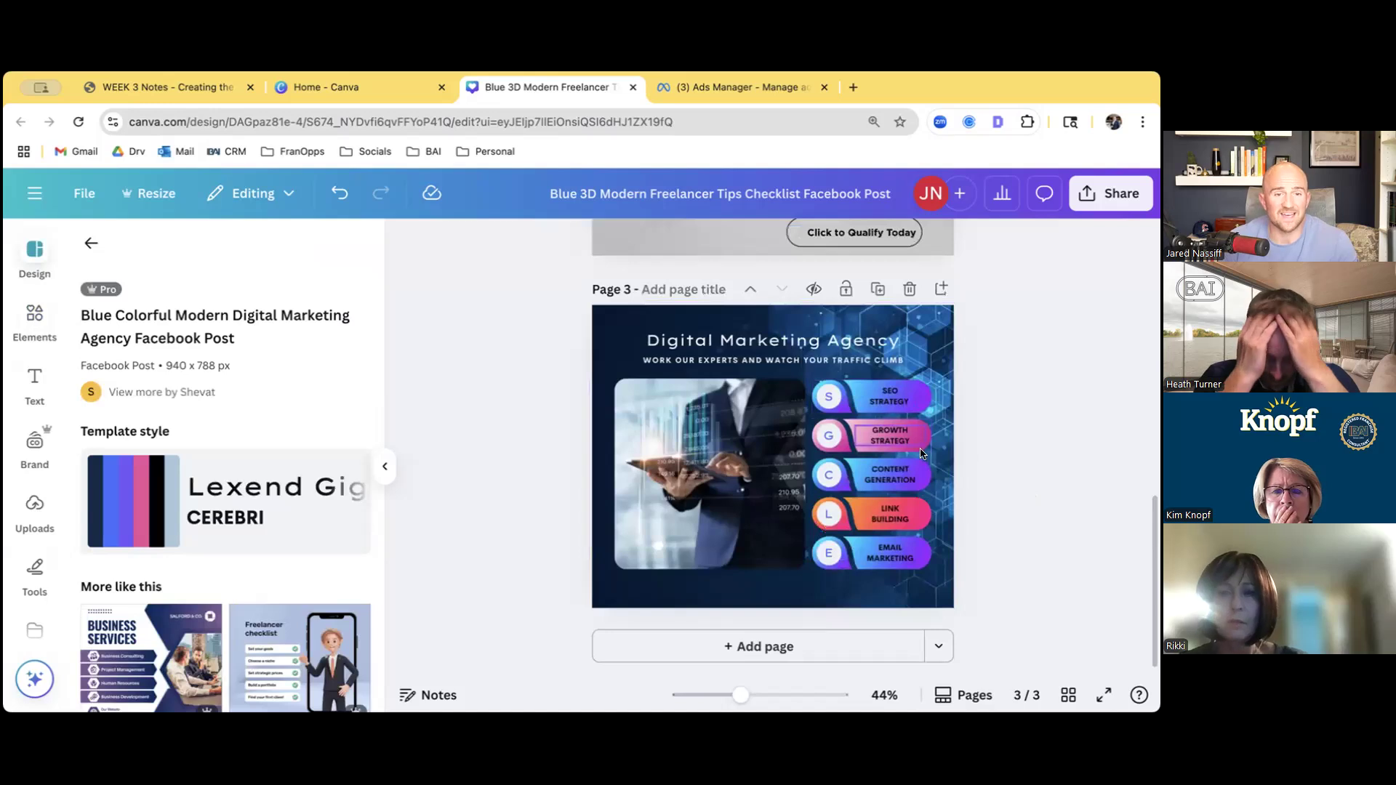
Switch to the "WEEK 3 Notes" Word document and review the instructions for adding pages and finalizing the graphics
click(163, 87)
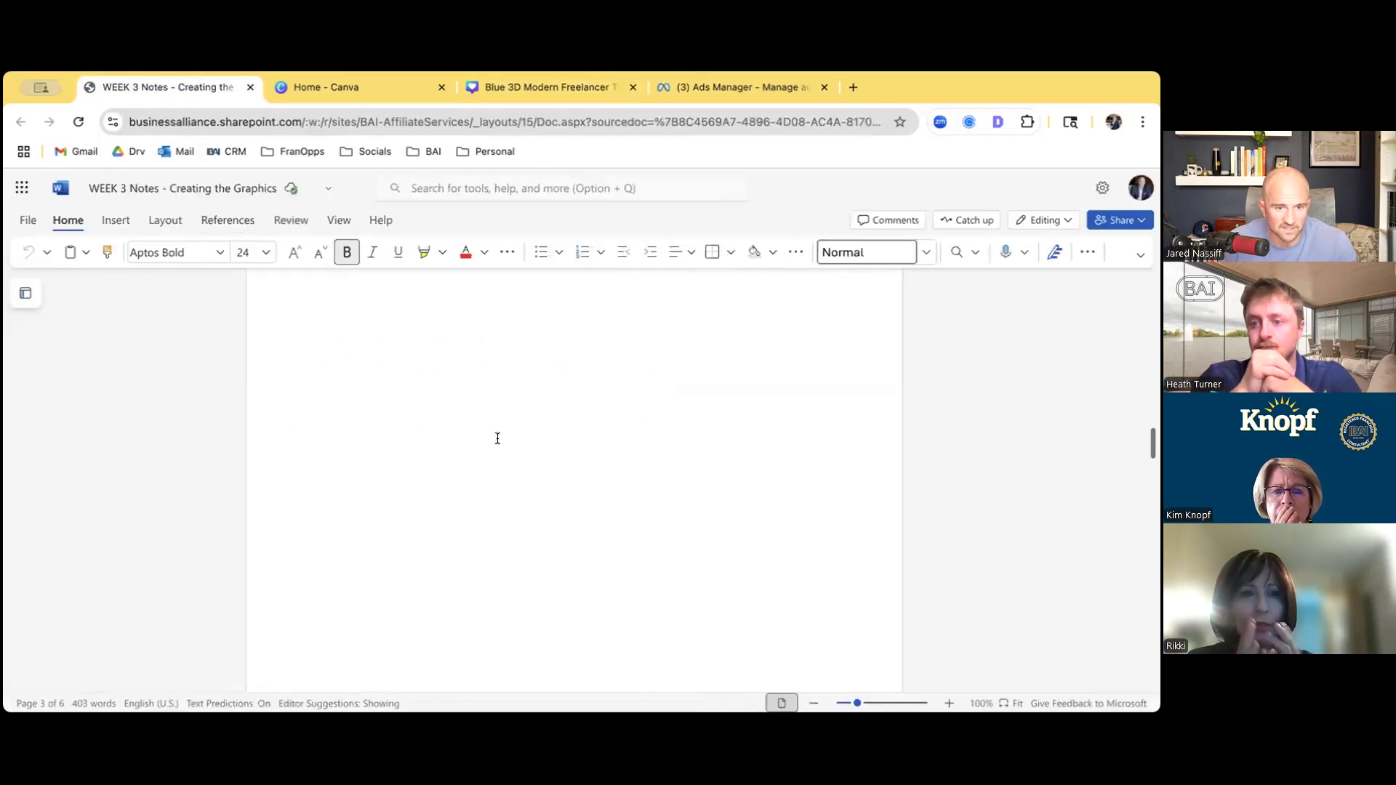
scroll(499, 438, down, 6)
scroll(500, 437, up, 2)
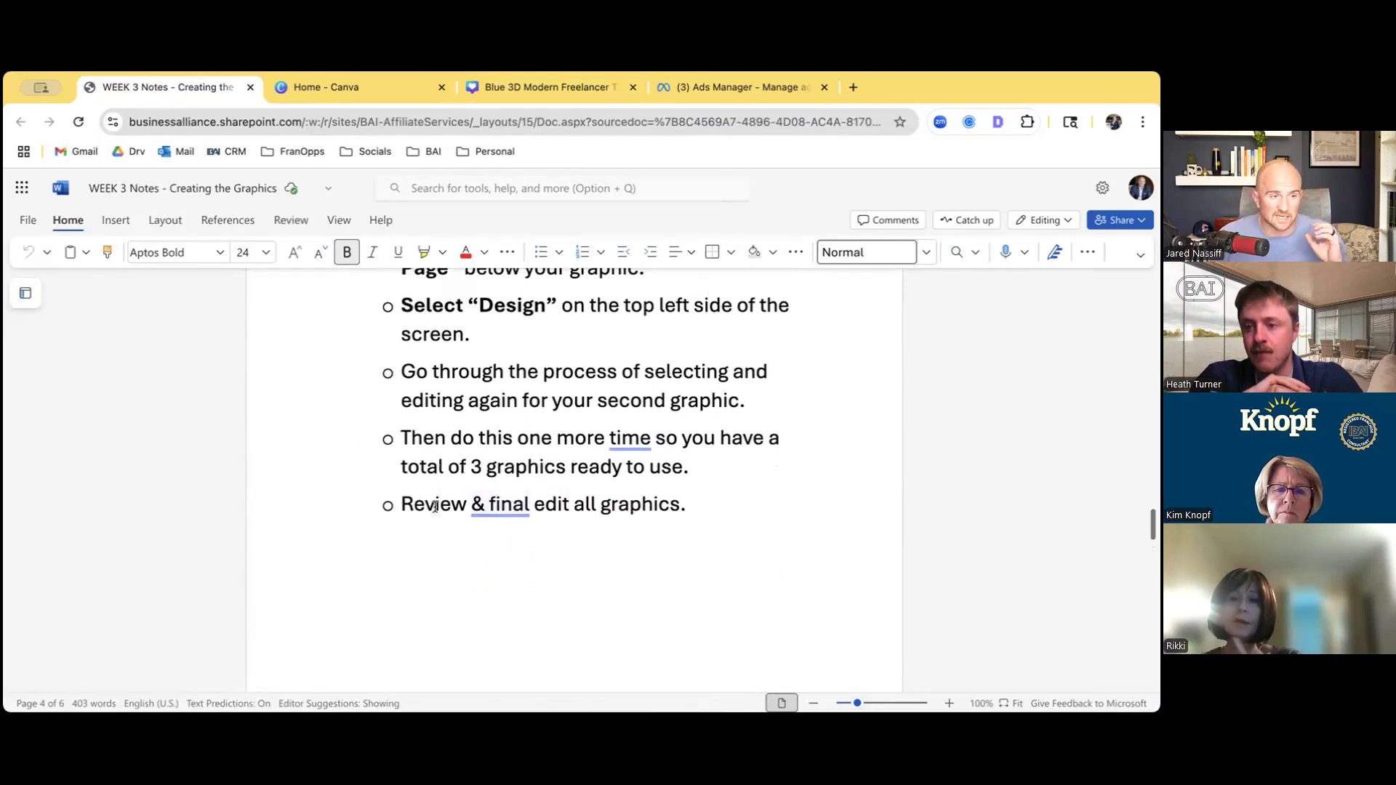
scroll(566, 524, down, 3)
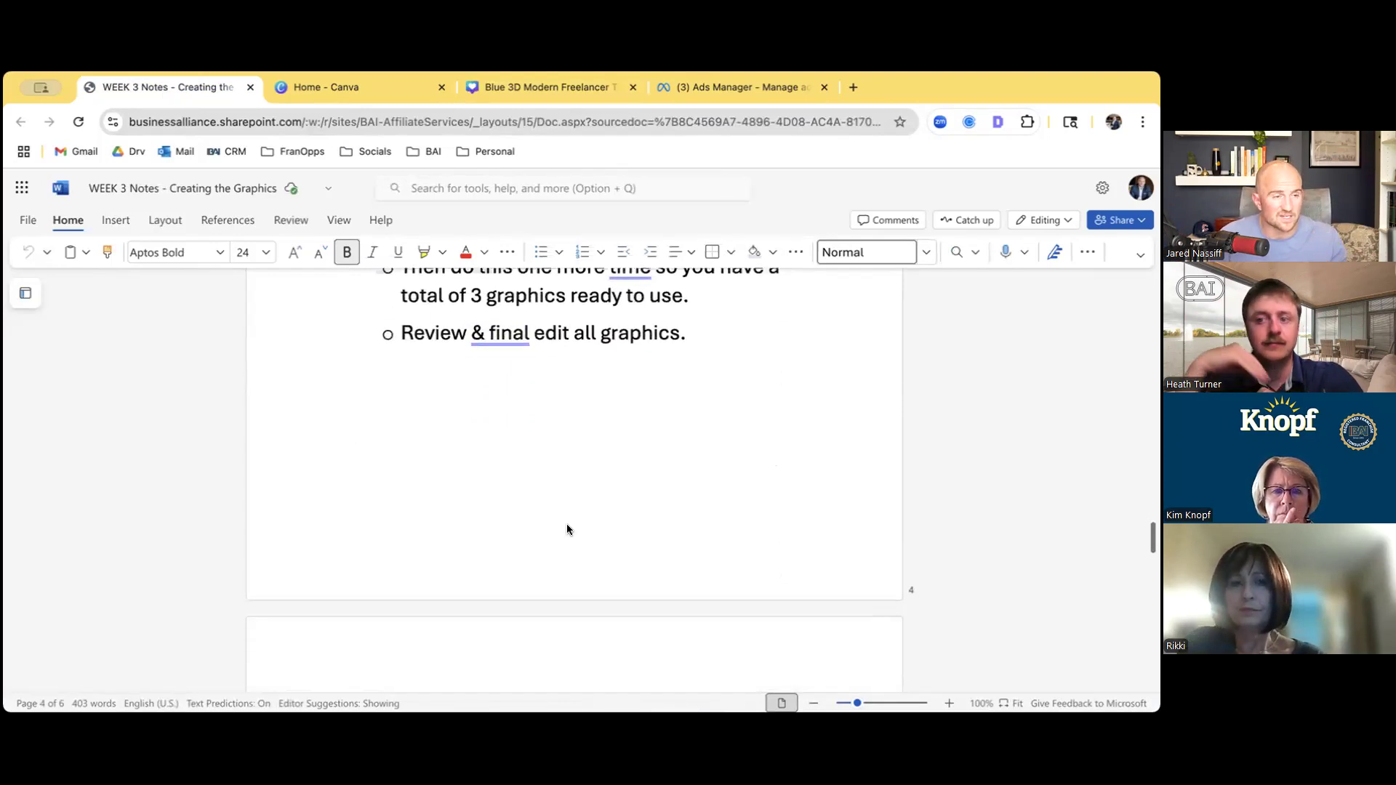
Switch to the Canva design "Blue 3D Modern Freelancer Tips Checklist Facebook Post" and bring up its PNG download settings
click(543, 86)
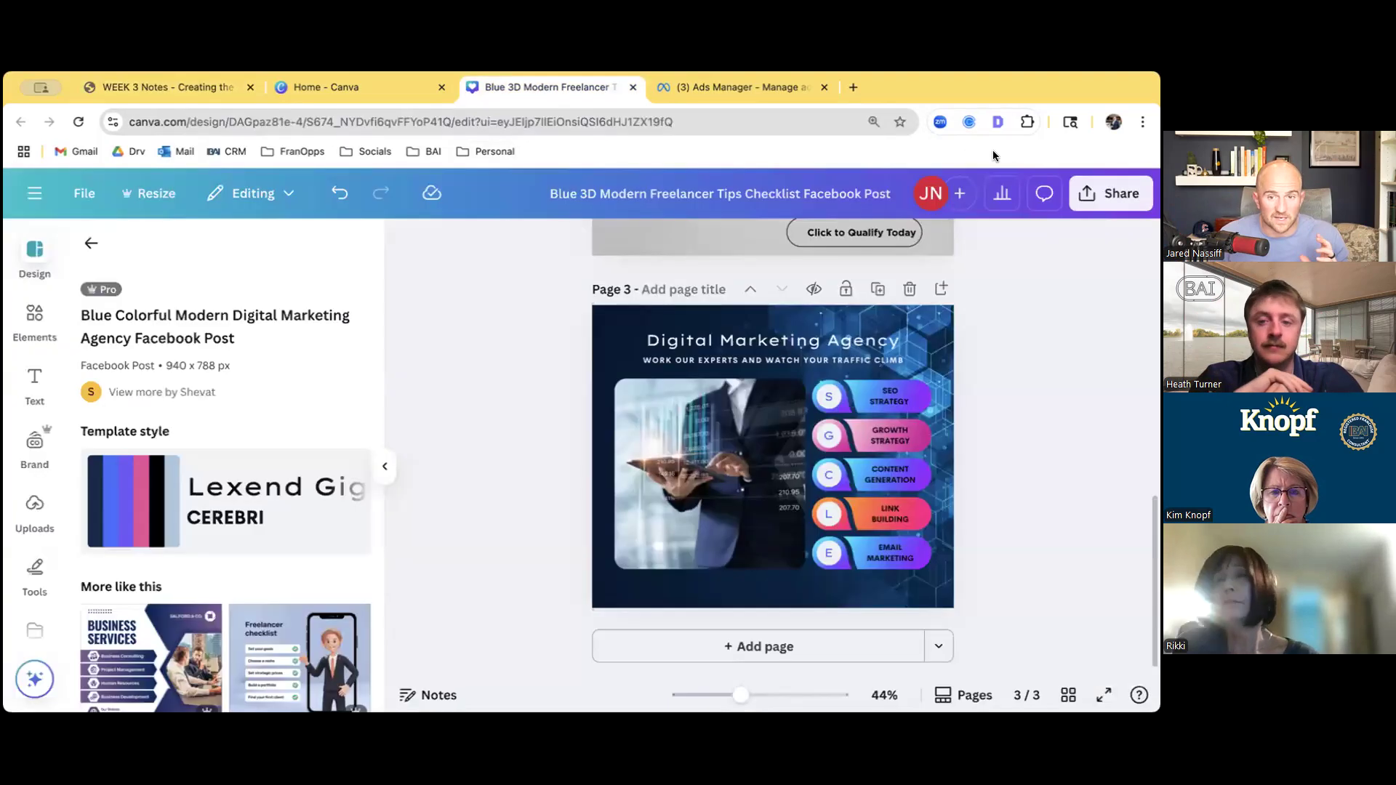
click(1112, 202)
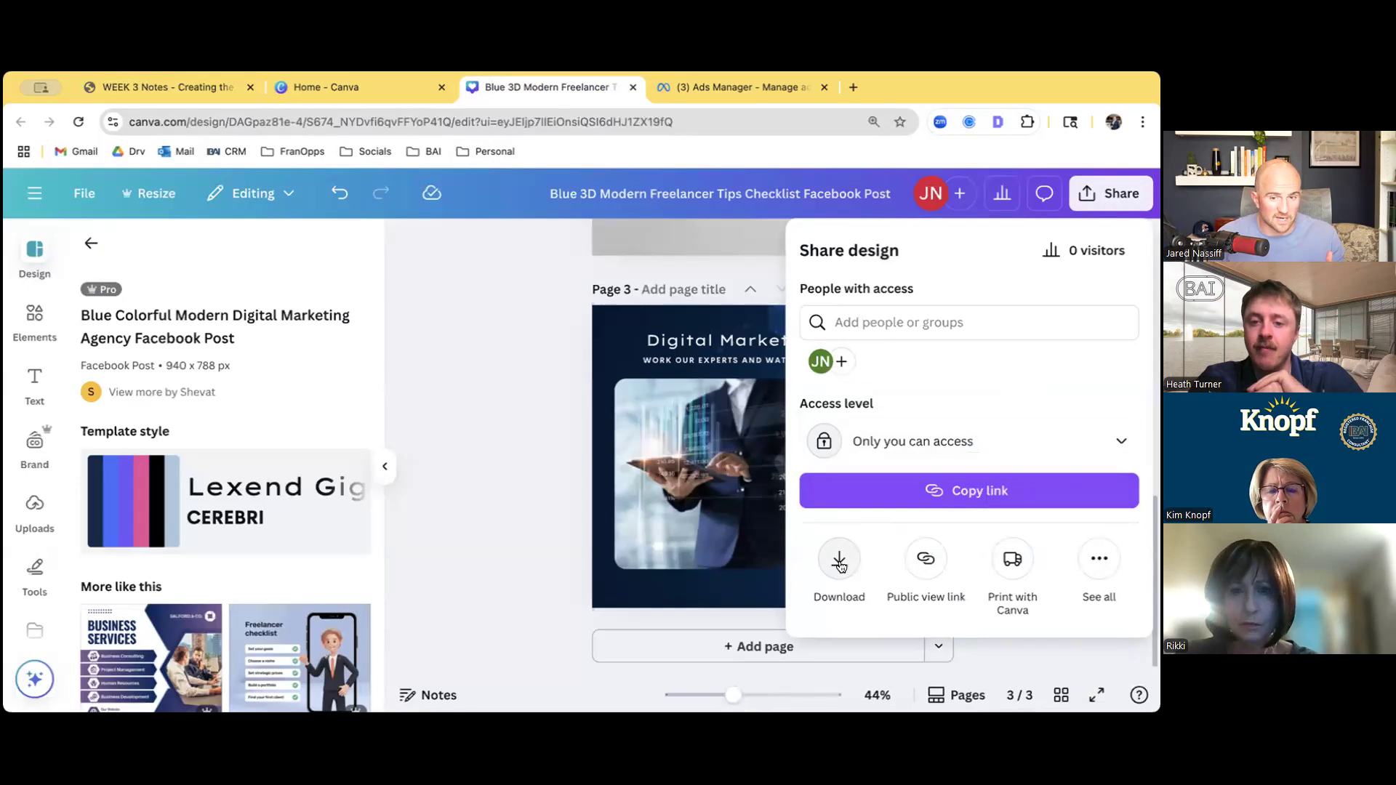
click(1110, 561)
click(804, 240)
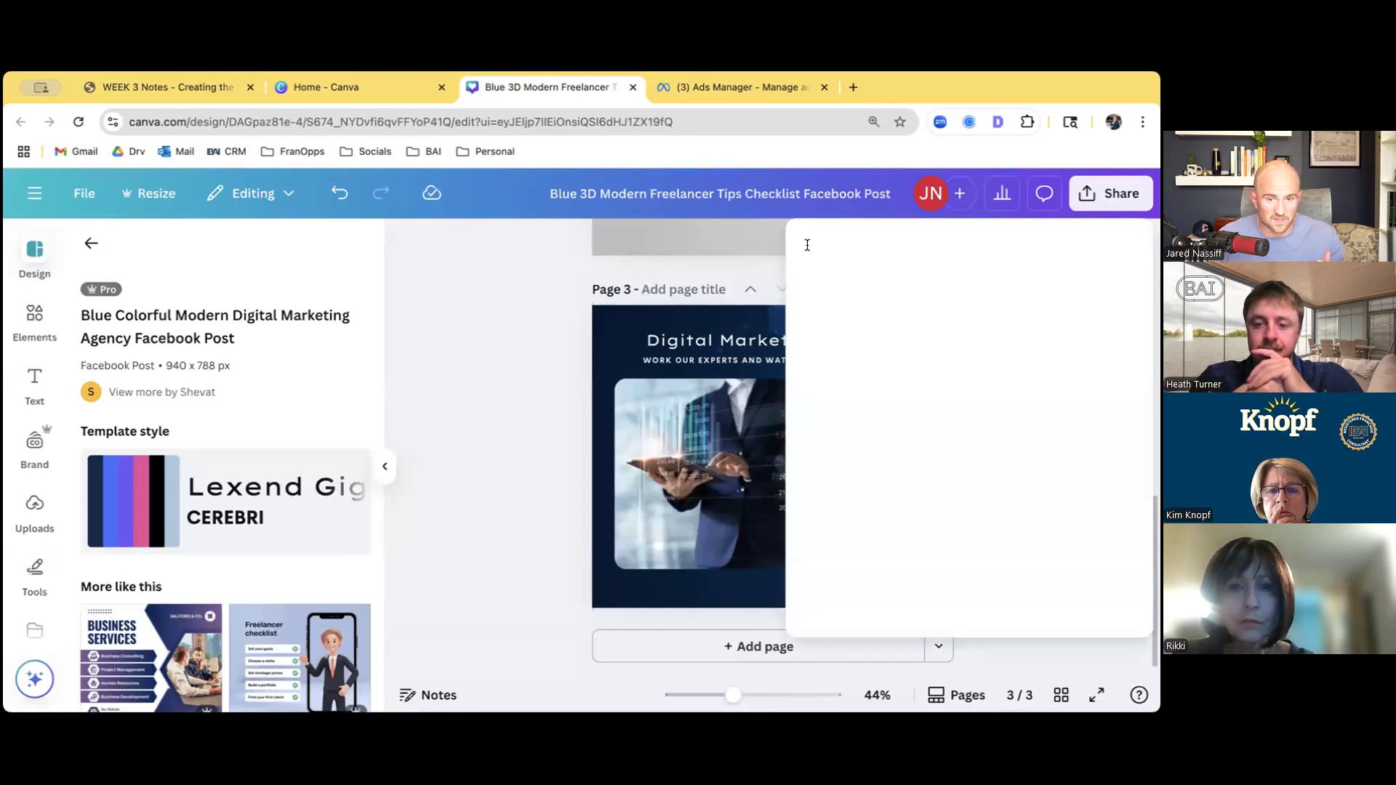
click(834, 558)
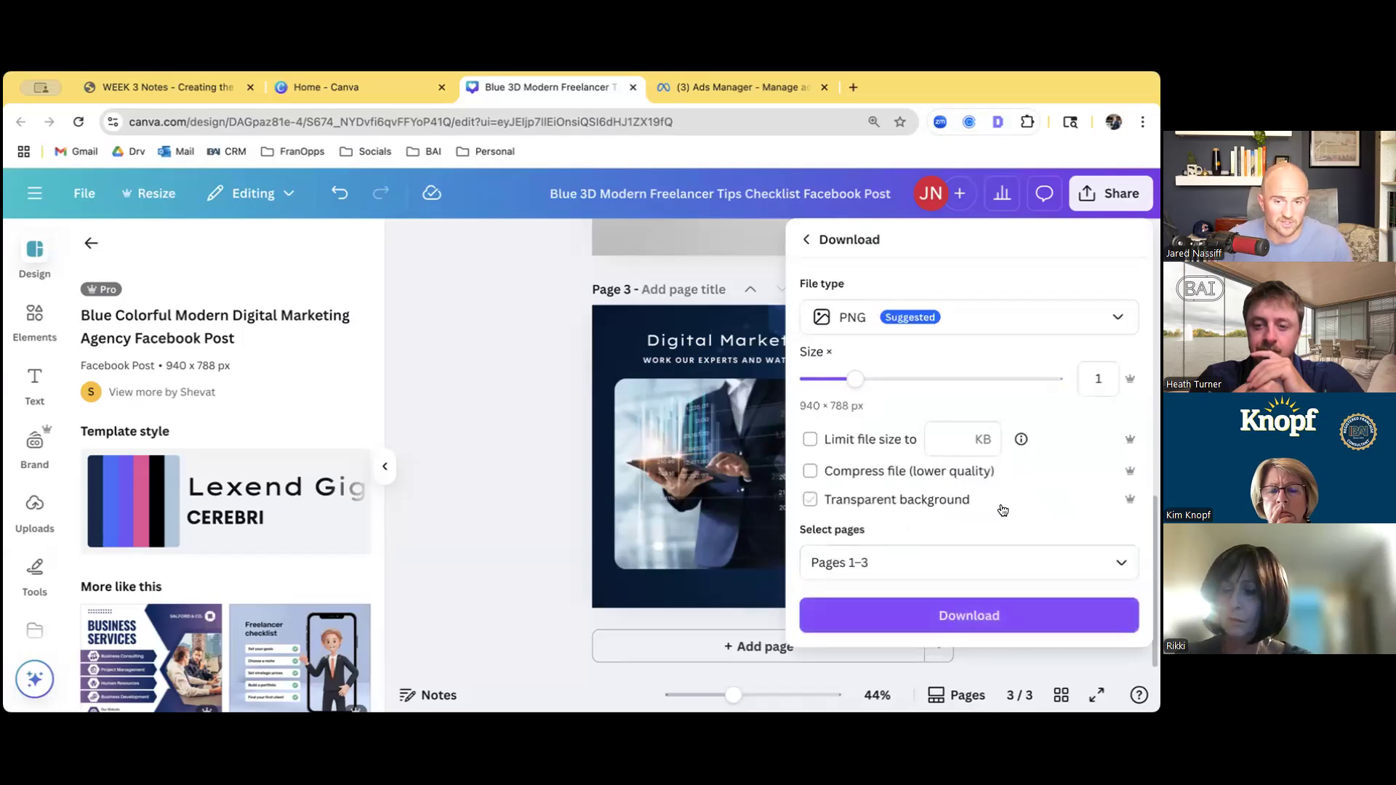
scroll(1006, 503, down, 1)
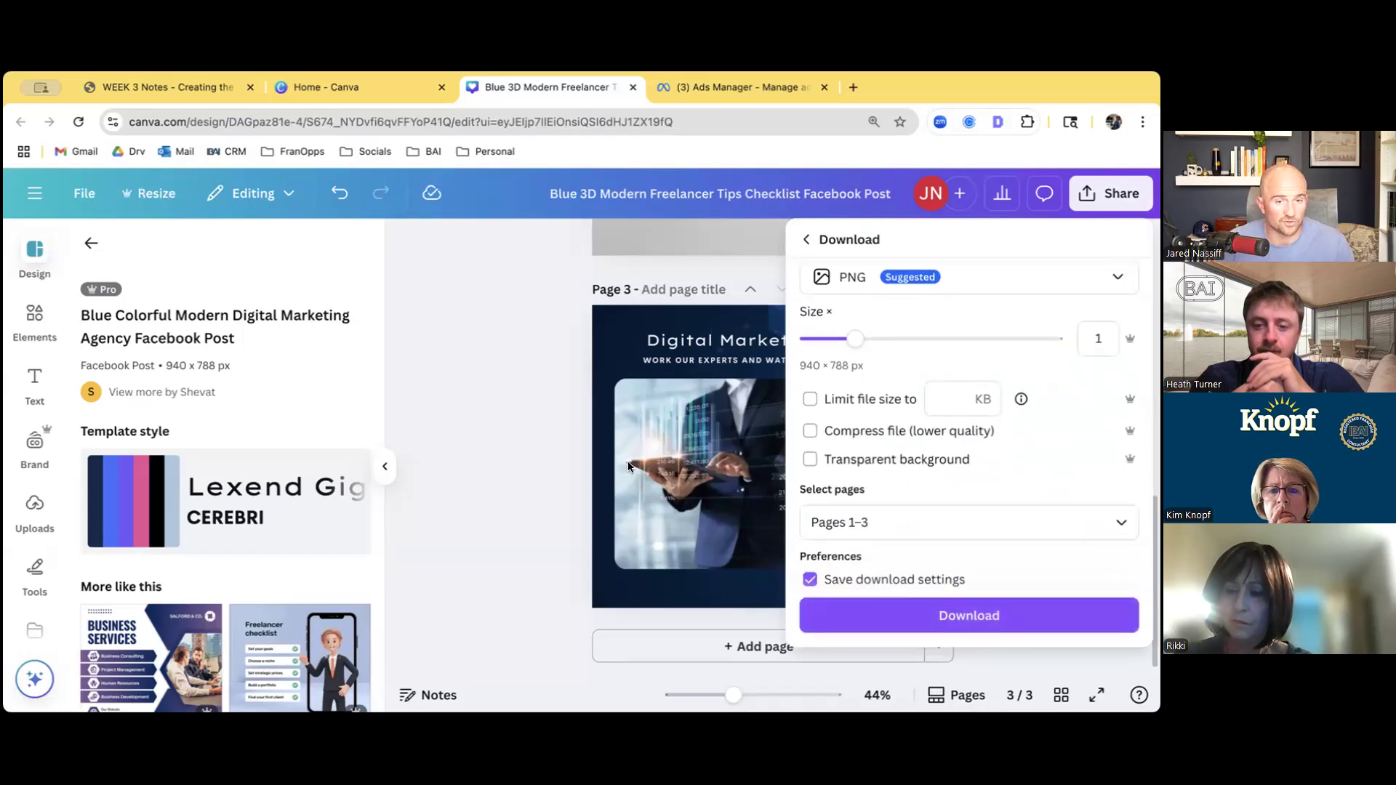
scroll(1035, 459, down, 1)
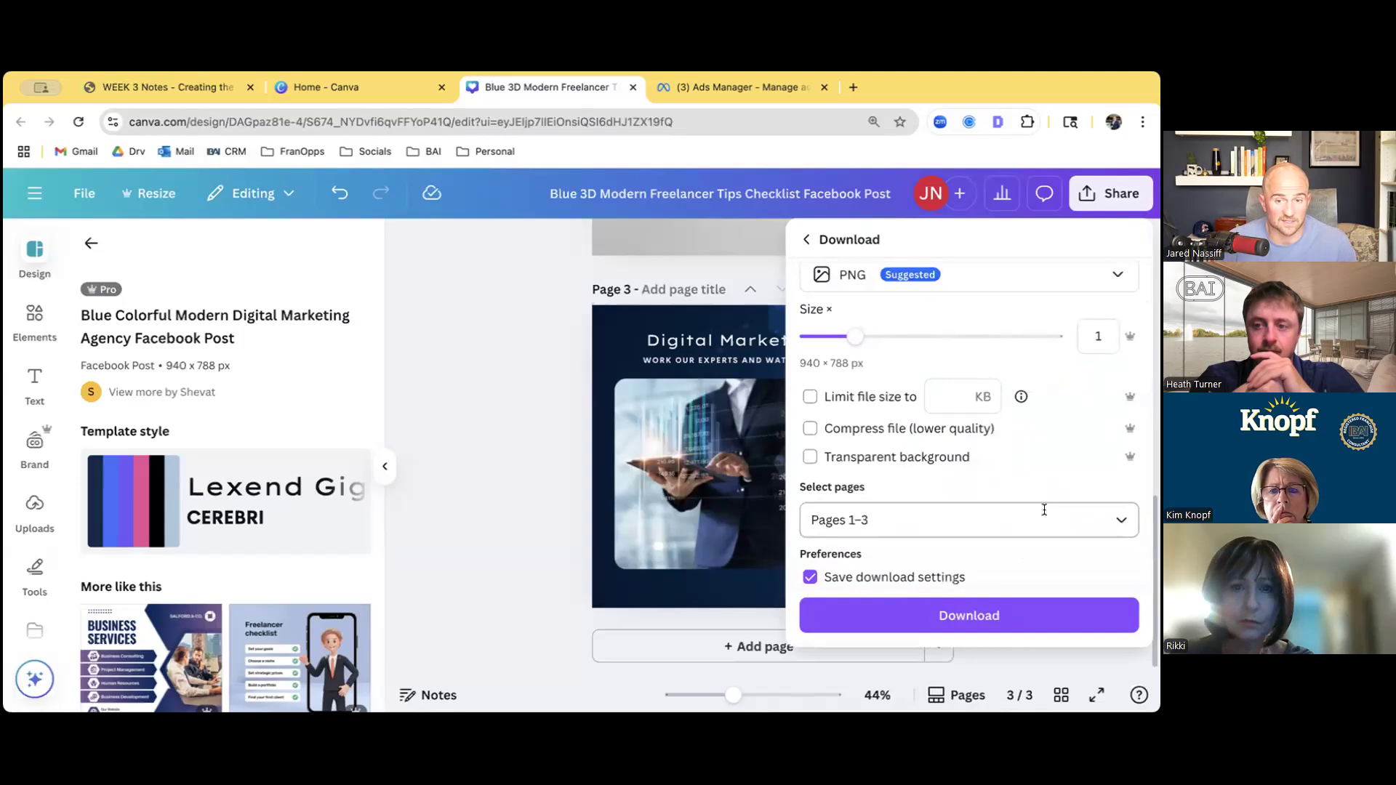
Restrict the pages selected for download to page 2 only
click(1112, 518)
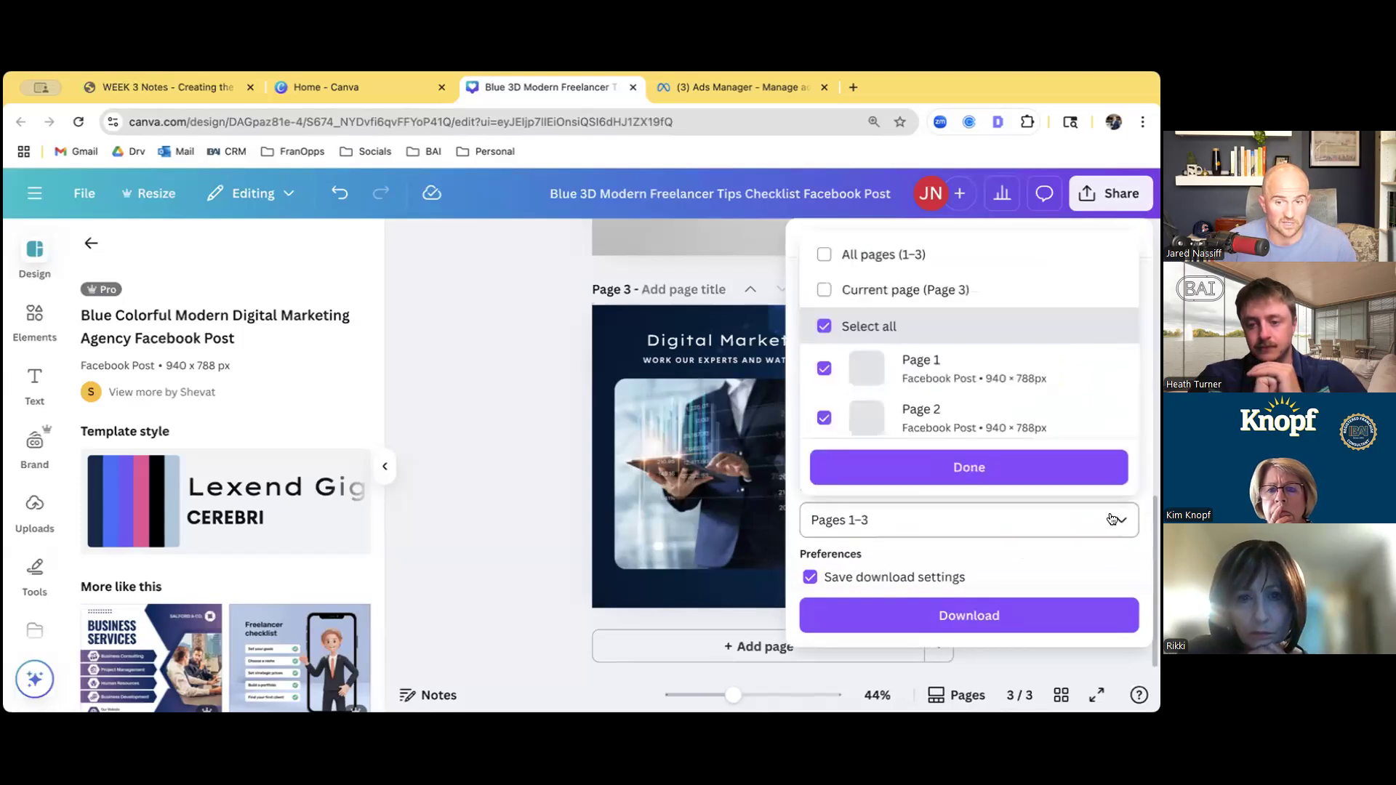
scroll(947, 354, down, 1)
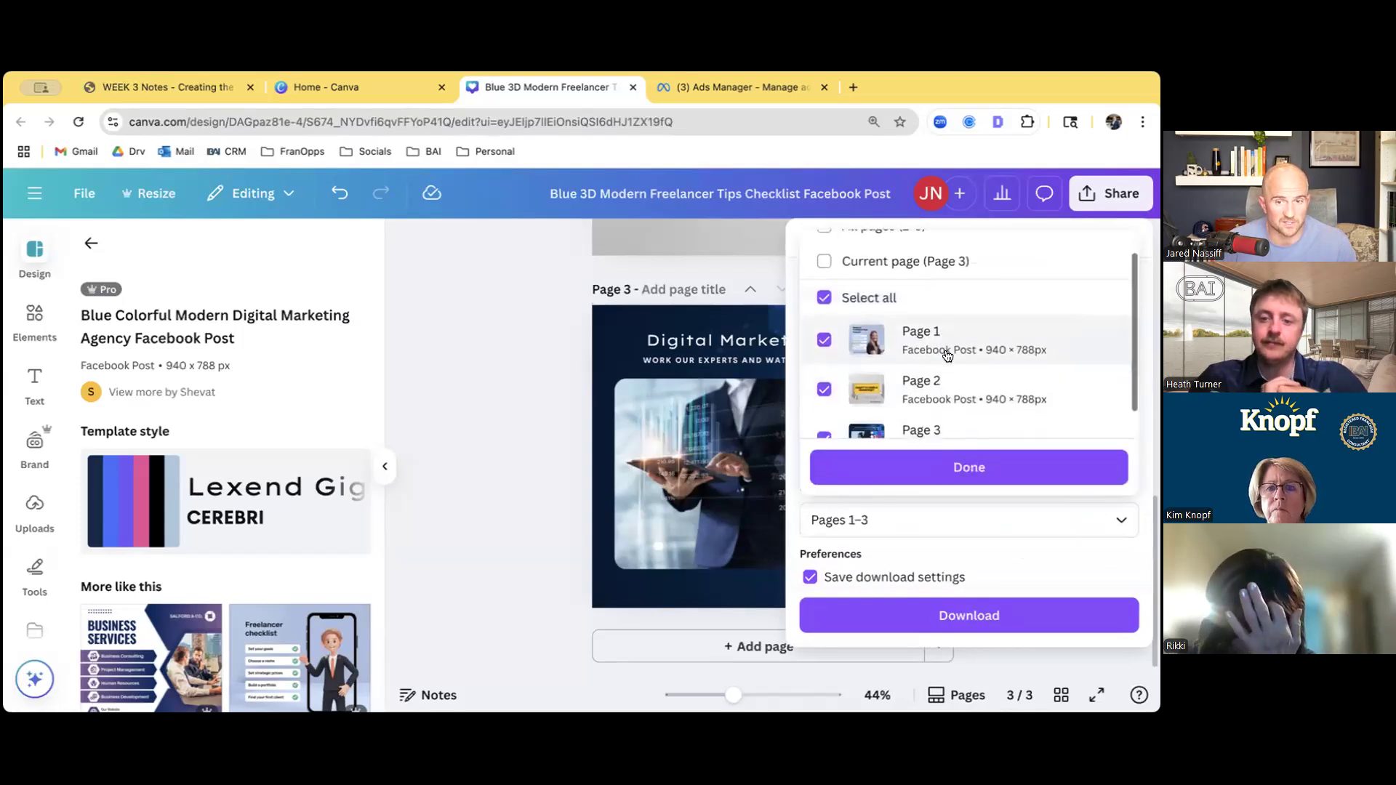
scroll(946, 354, down, 1)
click(1060, 525)
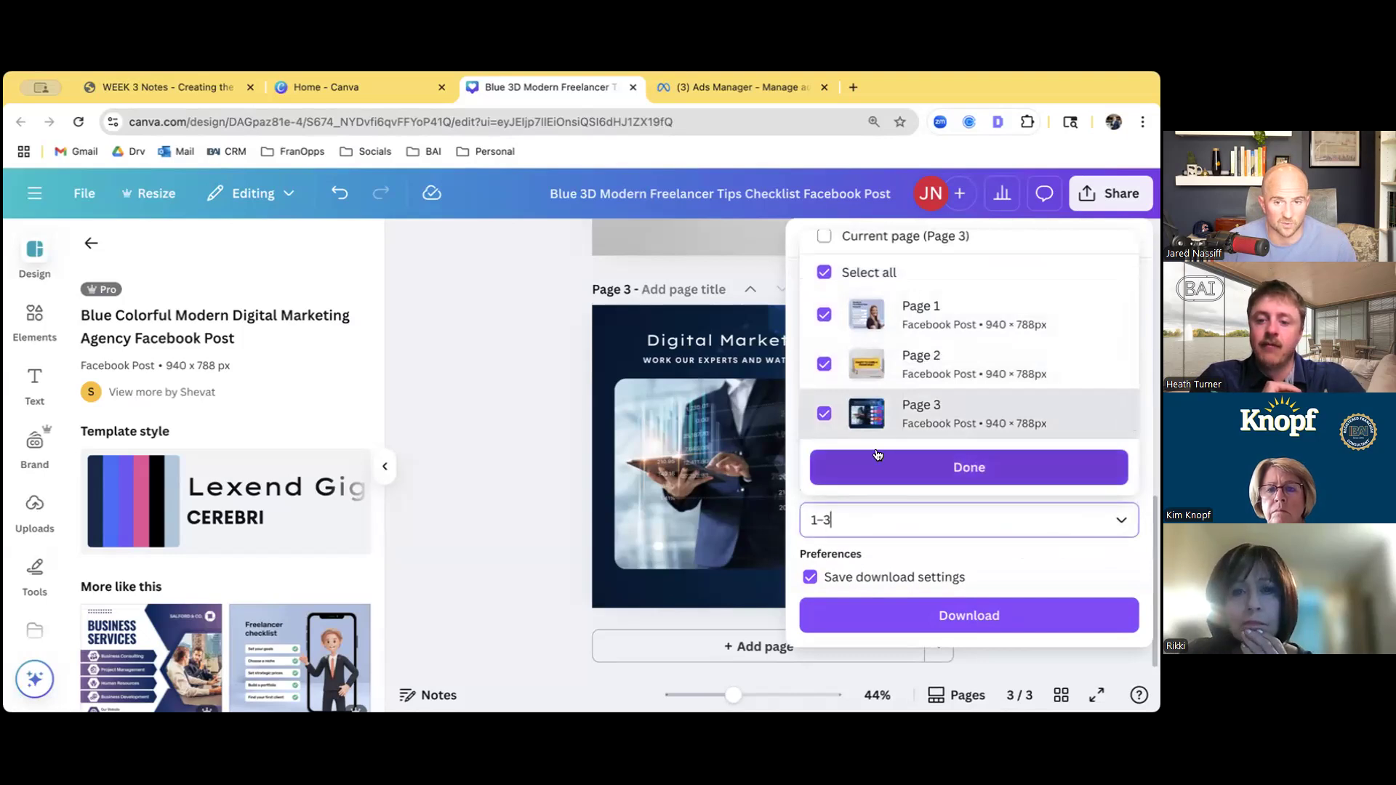
click(832, 272)
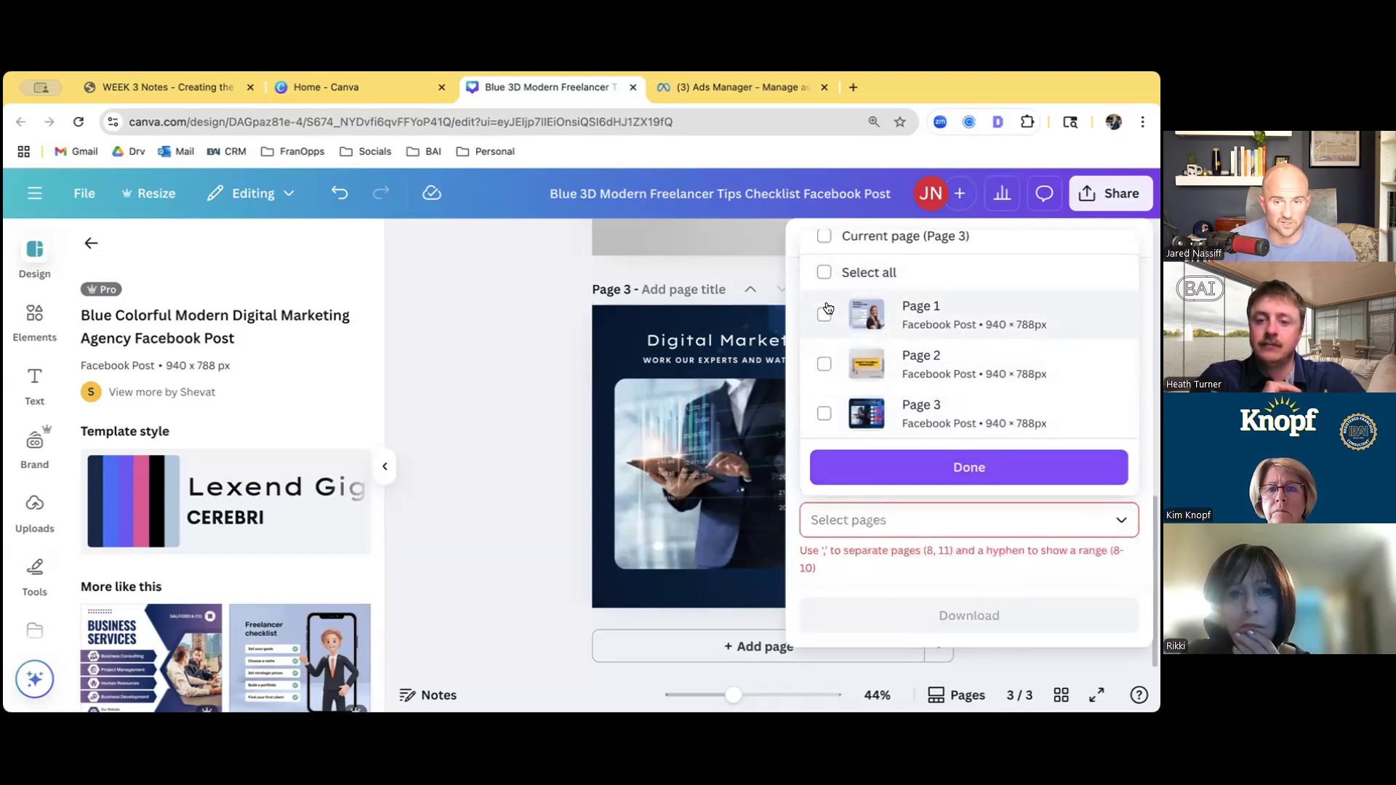
click(824, 363)
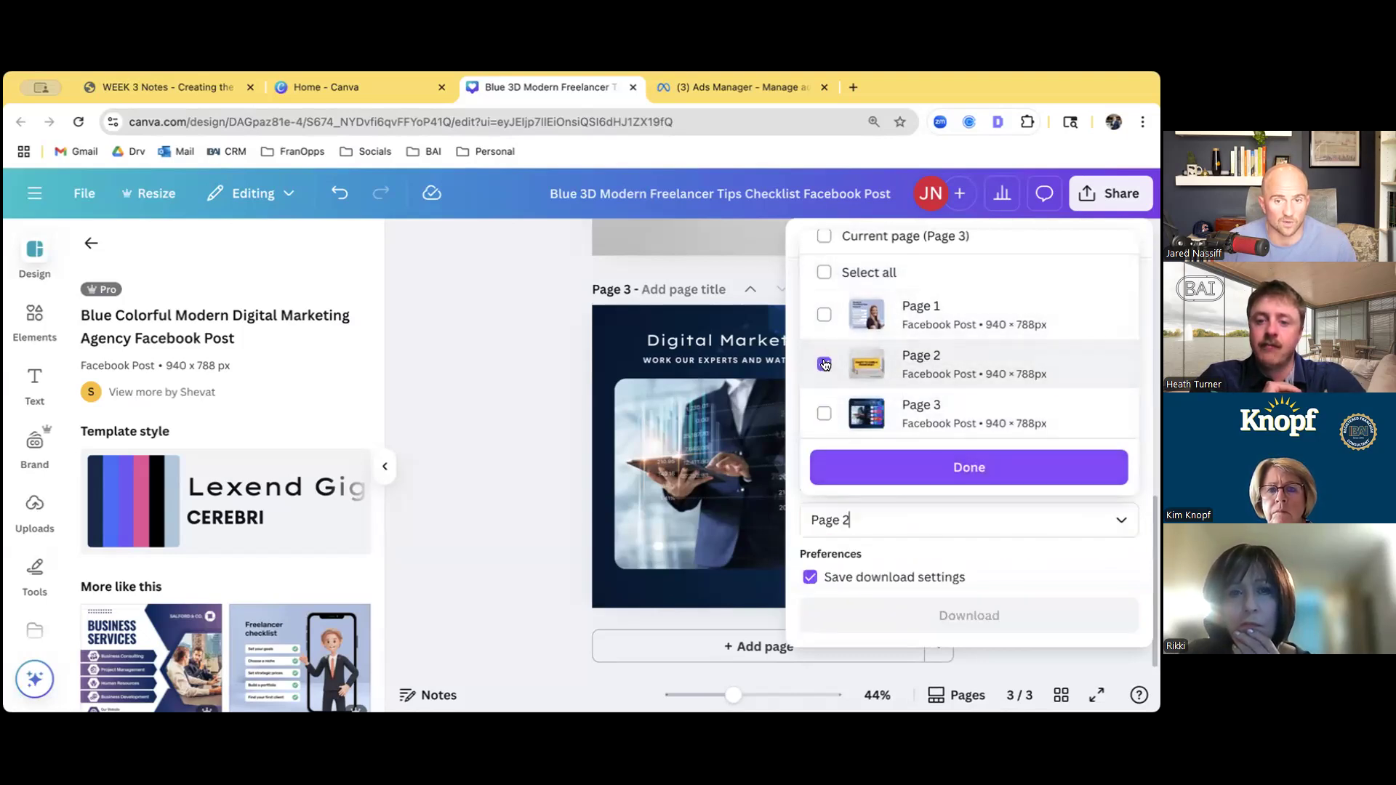
click(975, 465)
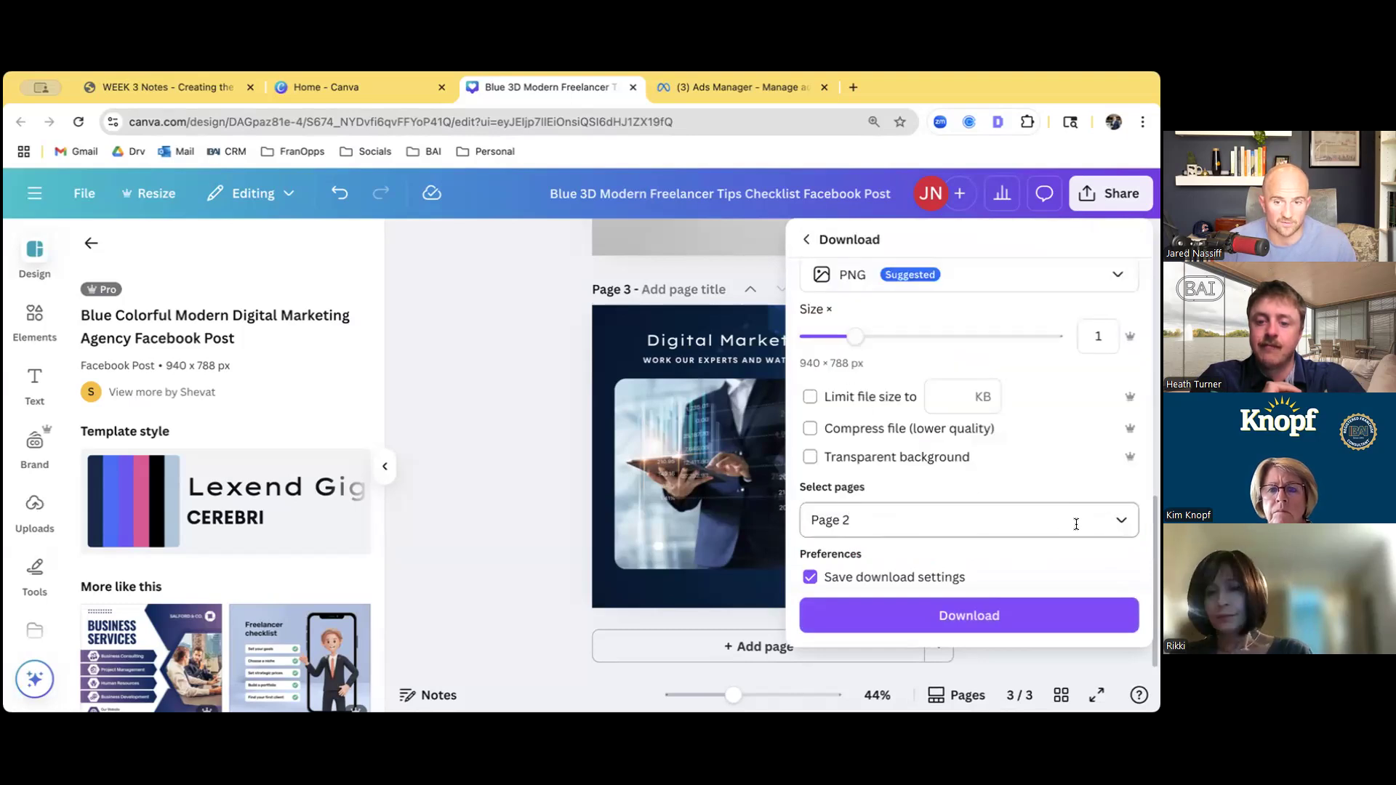
Select all pages (1–3) for the export and download them as PNG
click(1112, 527)
click(835, 320)
click(909, 461)
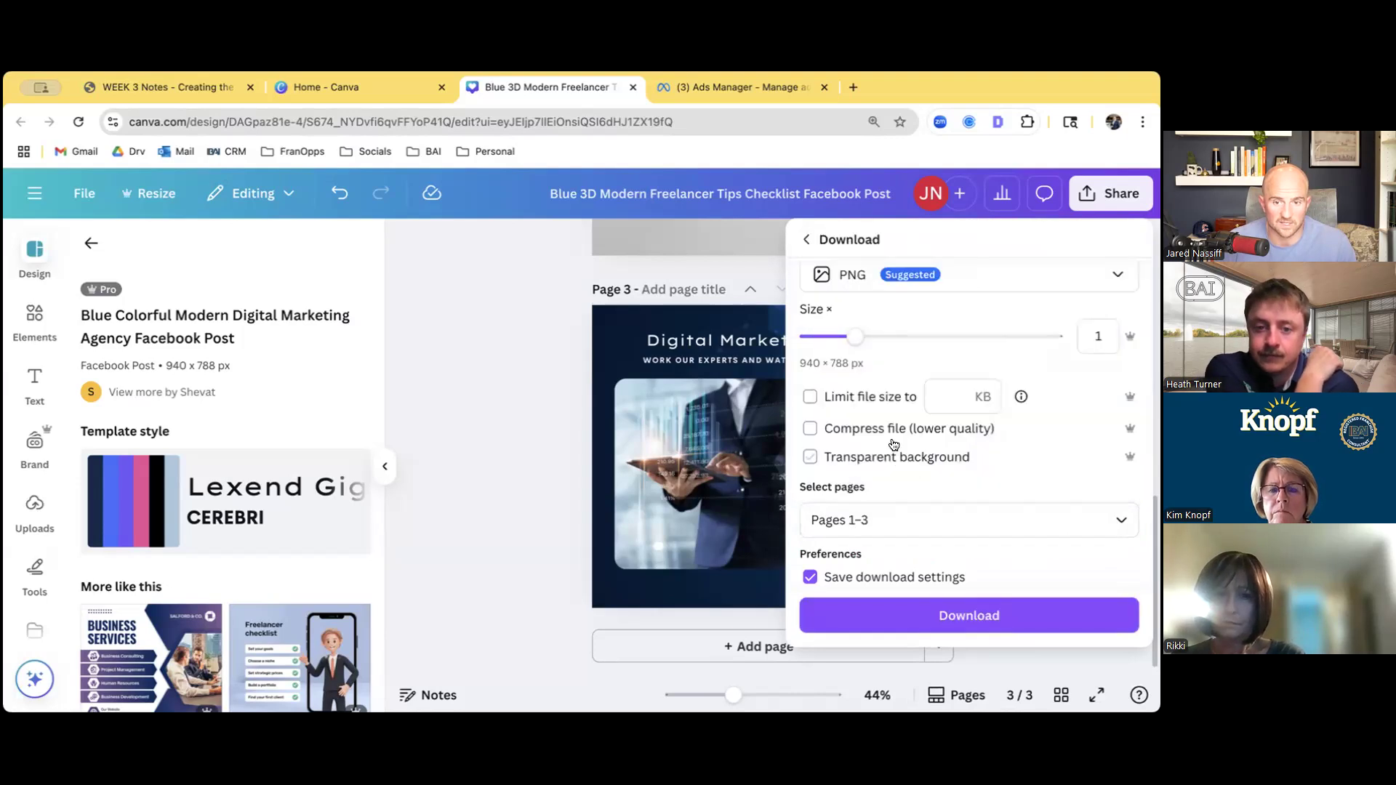
click(931, 616)
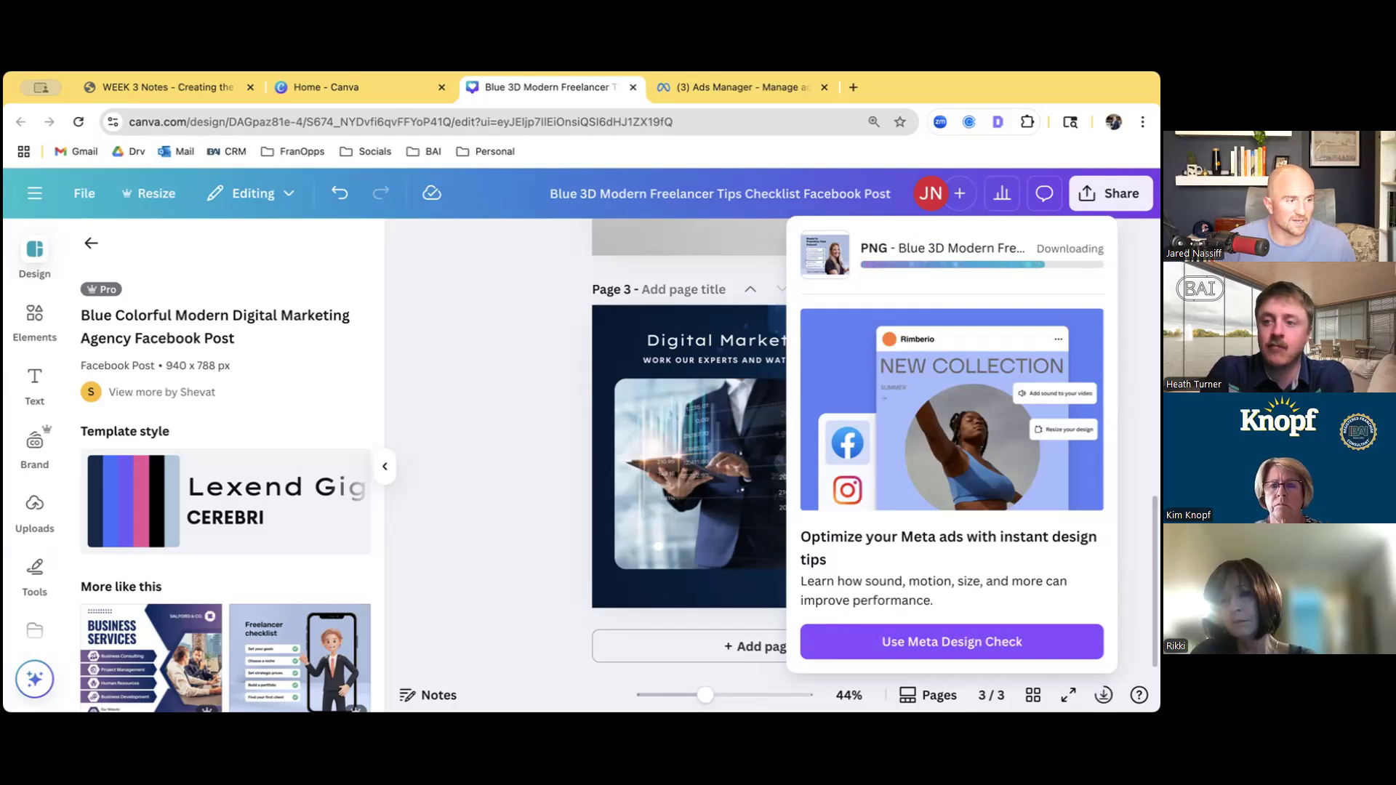
Return to the Canva home page, leave the design creation dialog and open the recent design "Facebook Ads"
click(743, 84)
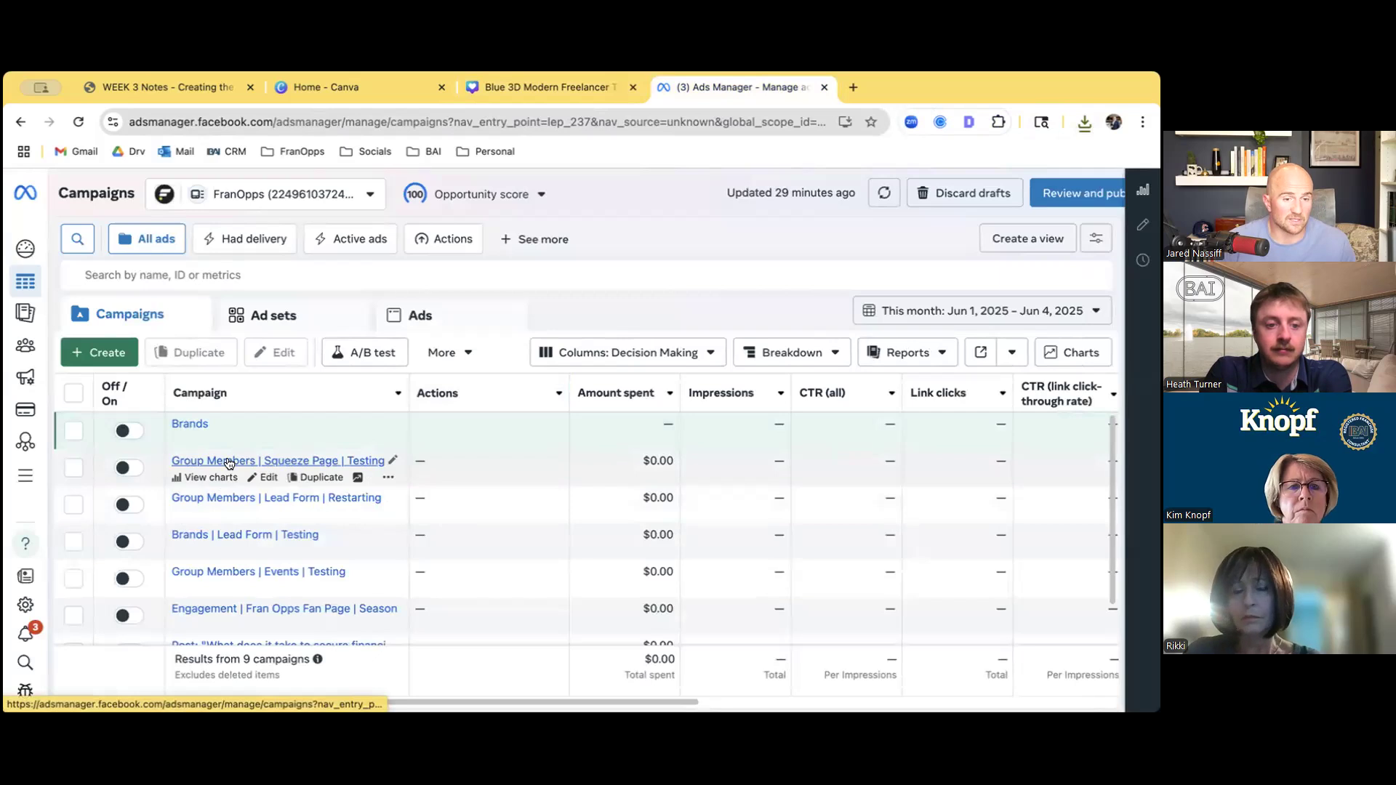
click(352, 90)
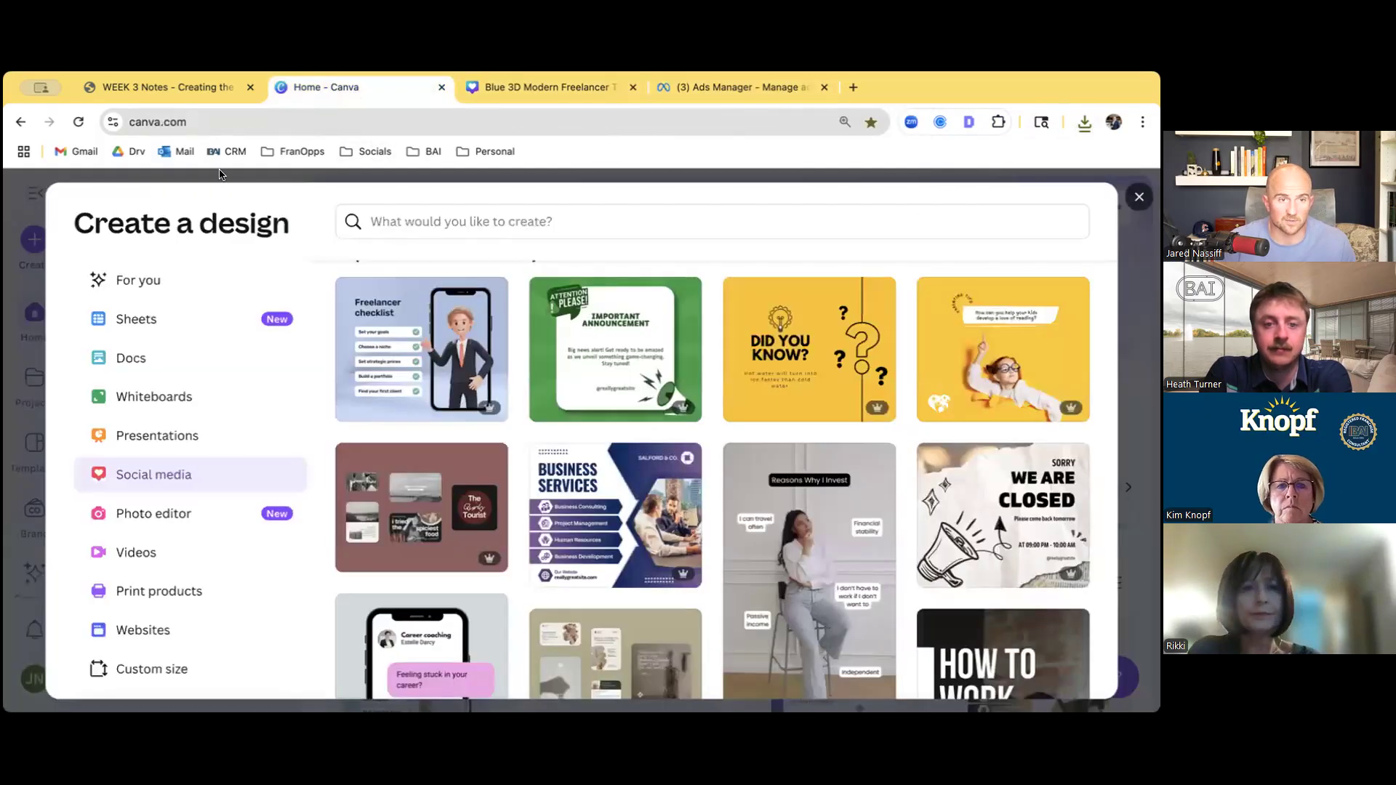
click(219, 174)
scroll(440, 441, down, 2)
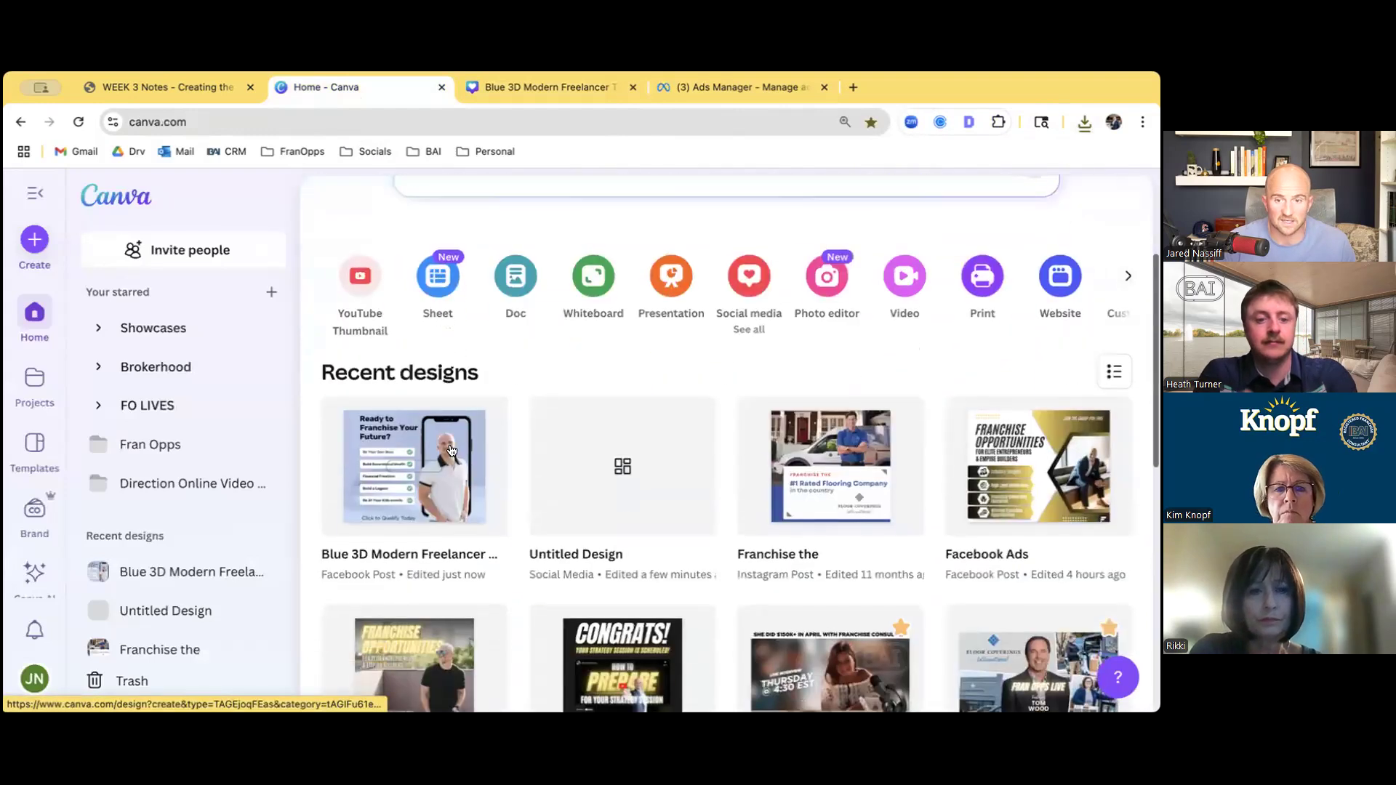
scroll(451, 450, down, 1)
click(996, 420)
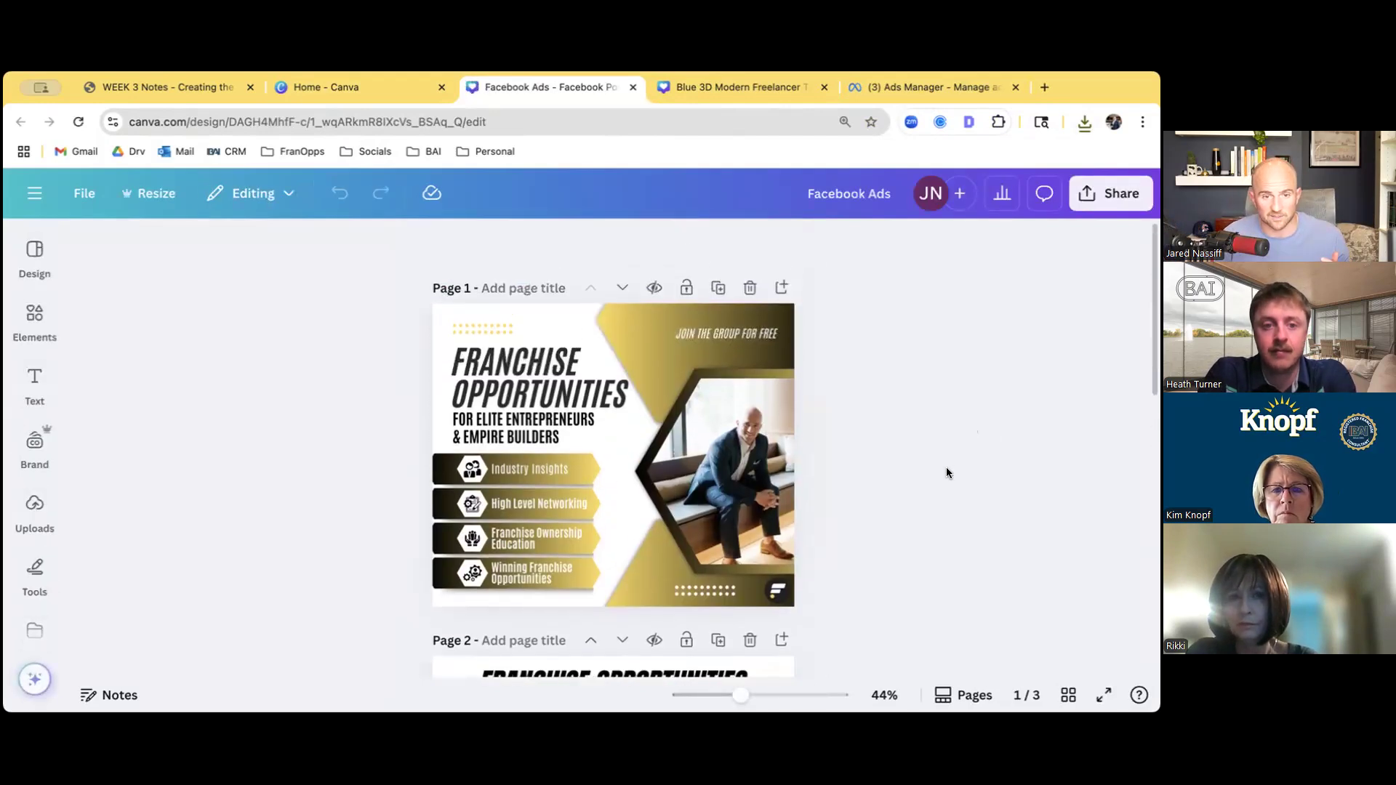
Examine the headlines, photos and calls to action on the three "Franchise Opportunities" example ads
scroll(906, 470, down, 10)
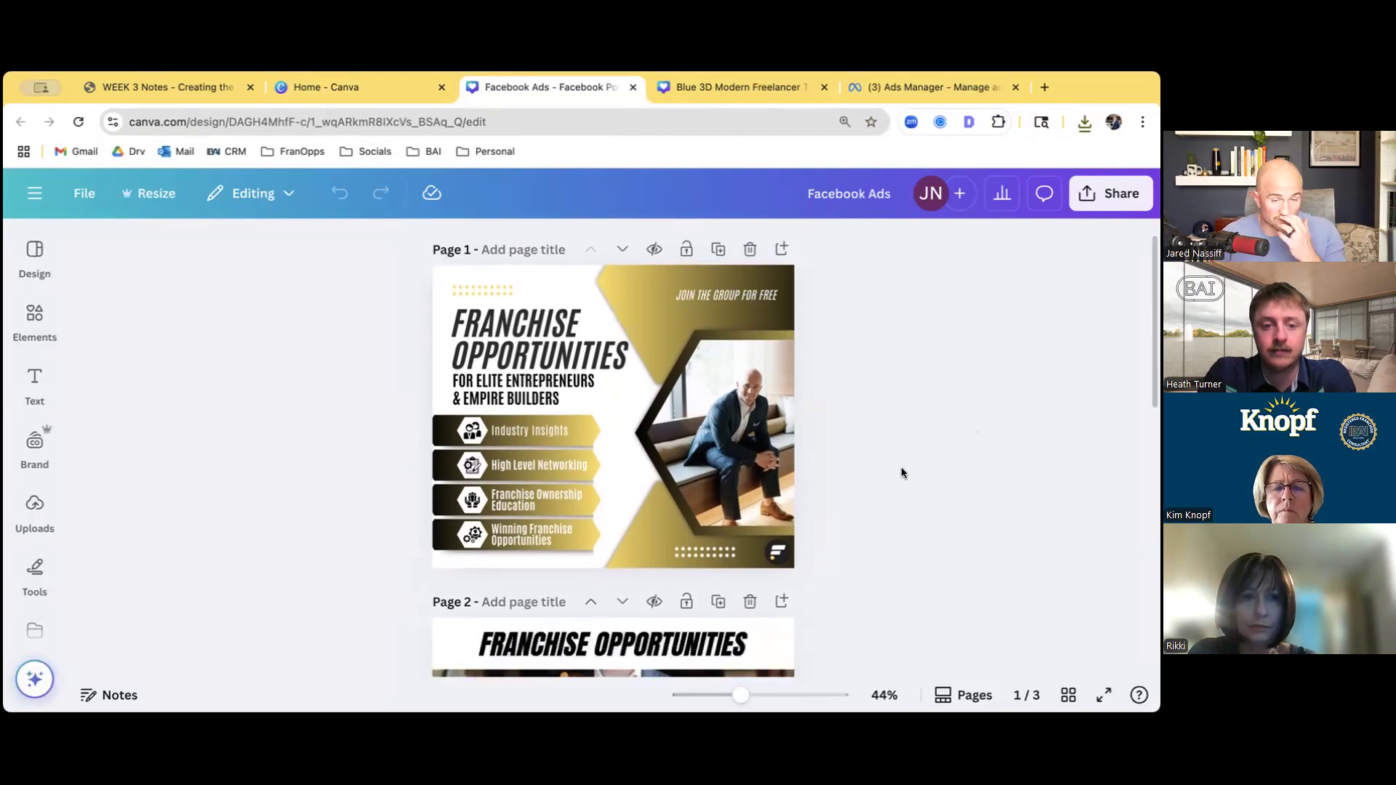
scroll(901, 468, down, 3)
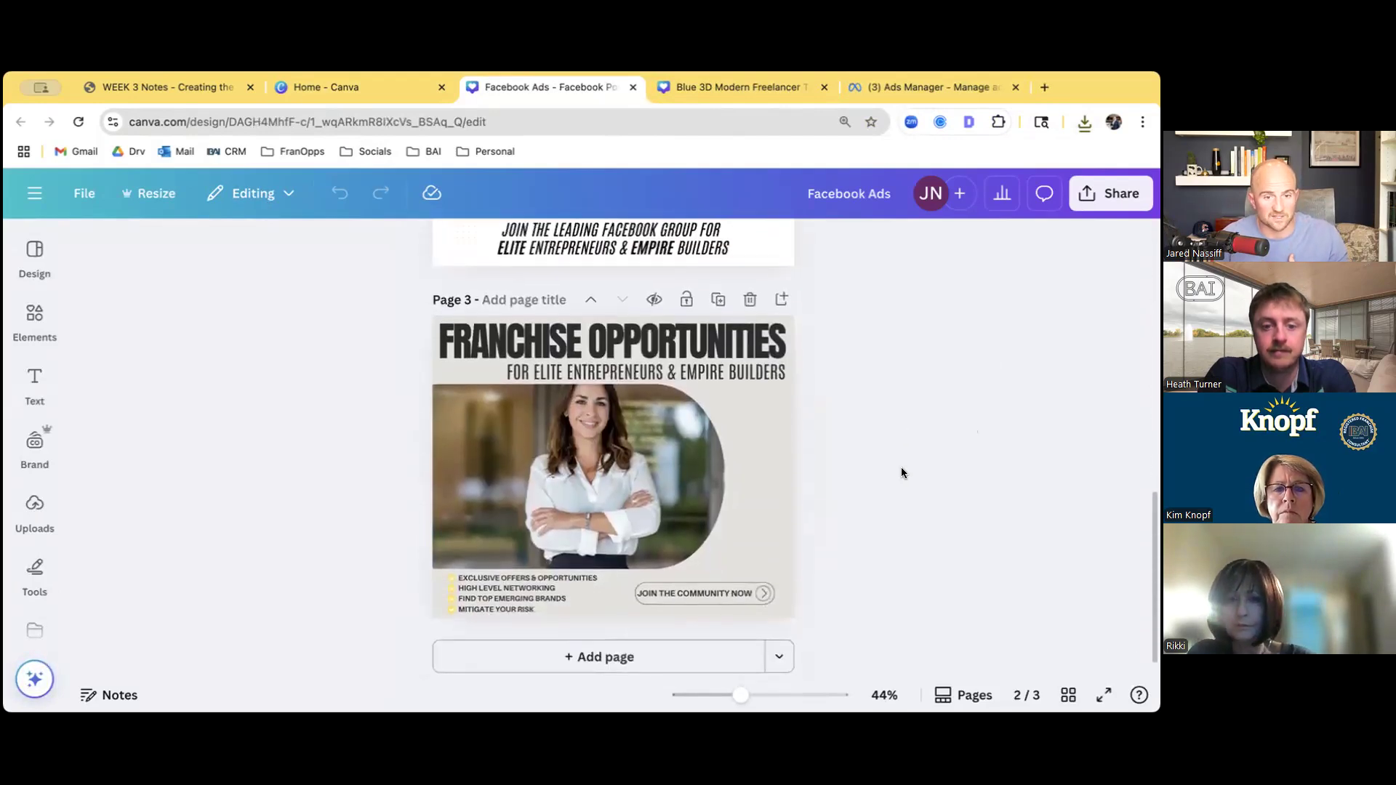
scroll(901, 467, up, 10)
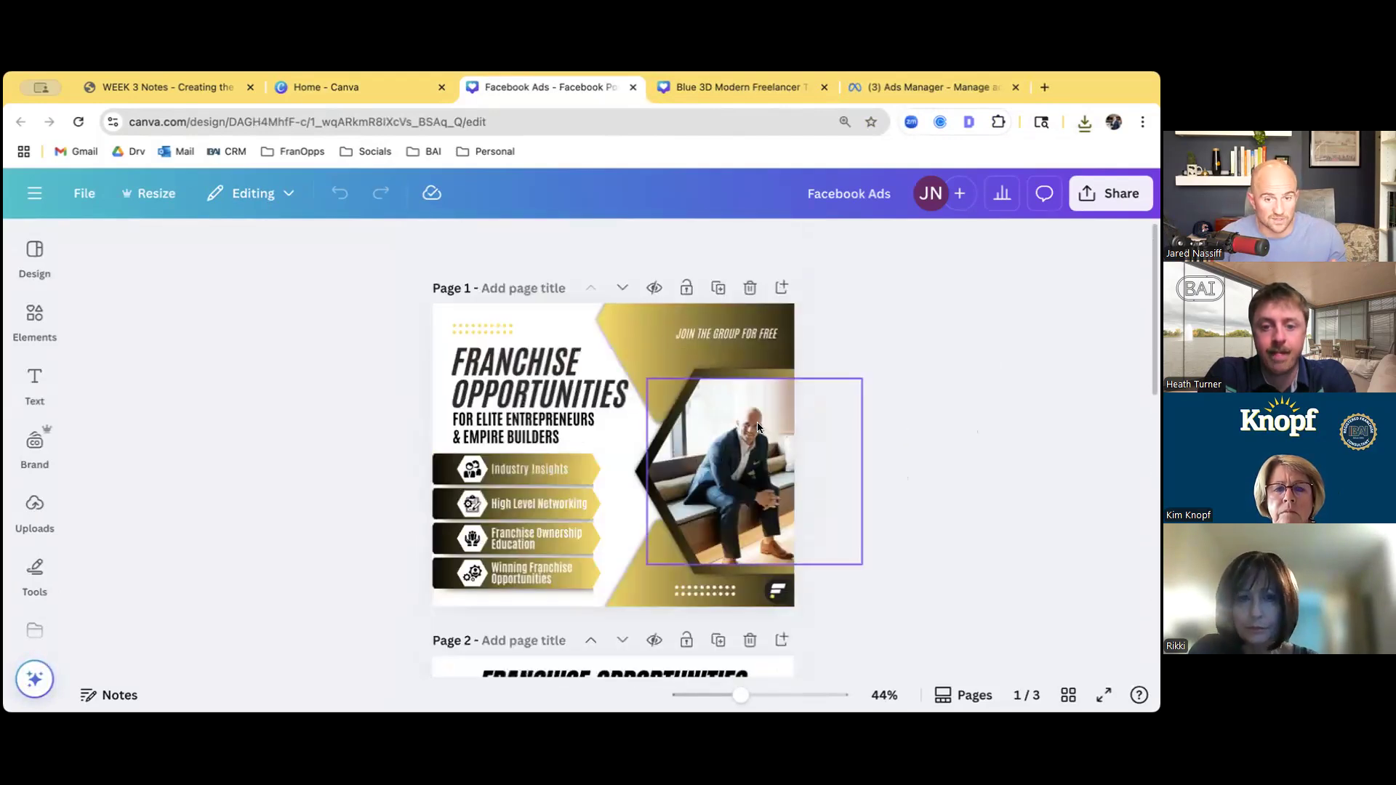
scroll(1018, 502, down, 5)
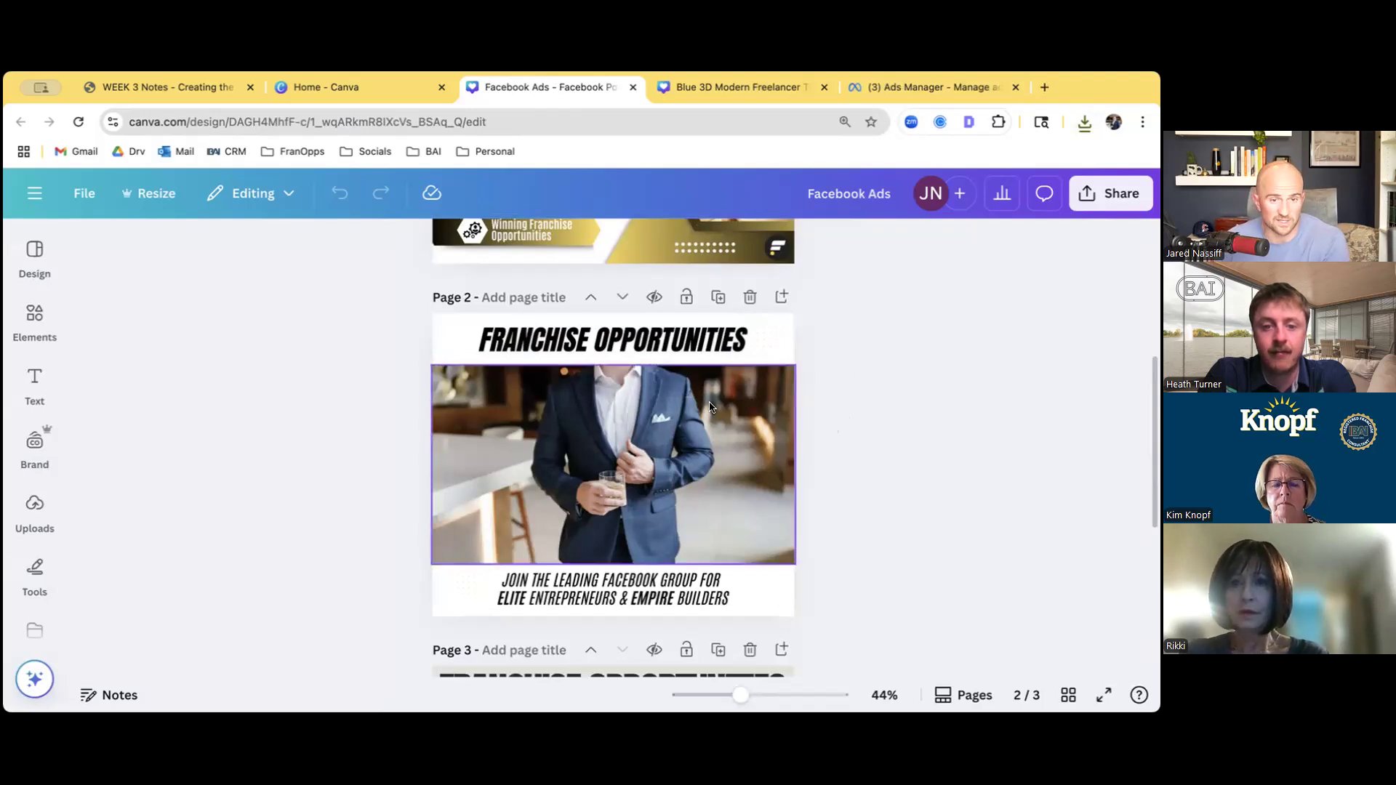
scroll(640, 291, up, 2)
scroll(639, 315, up, 1)
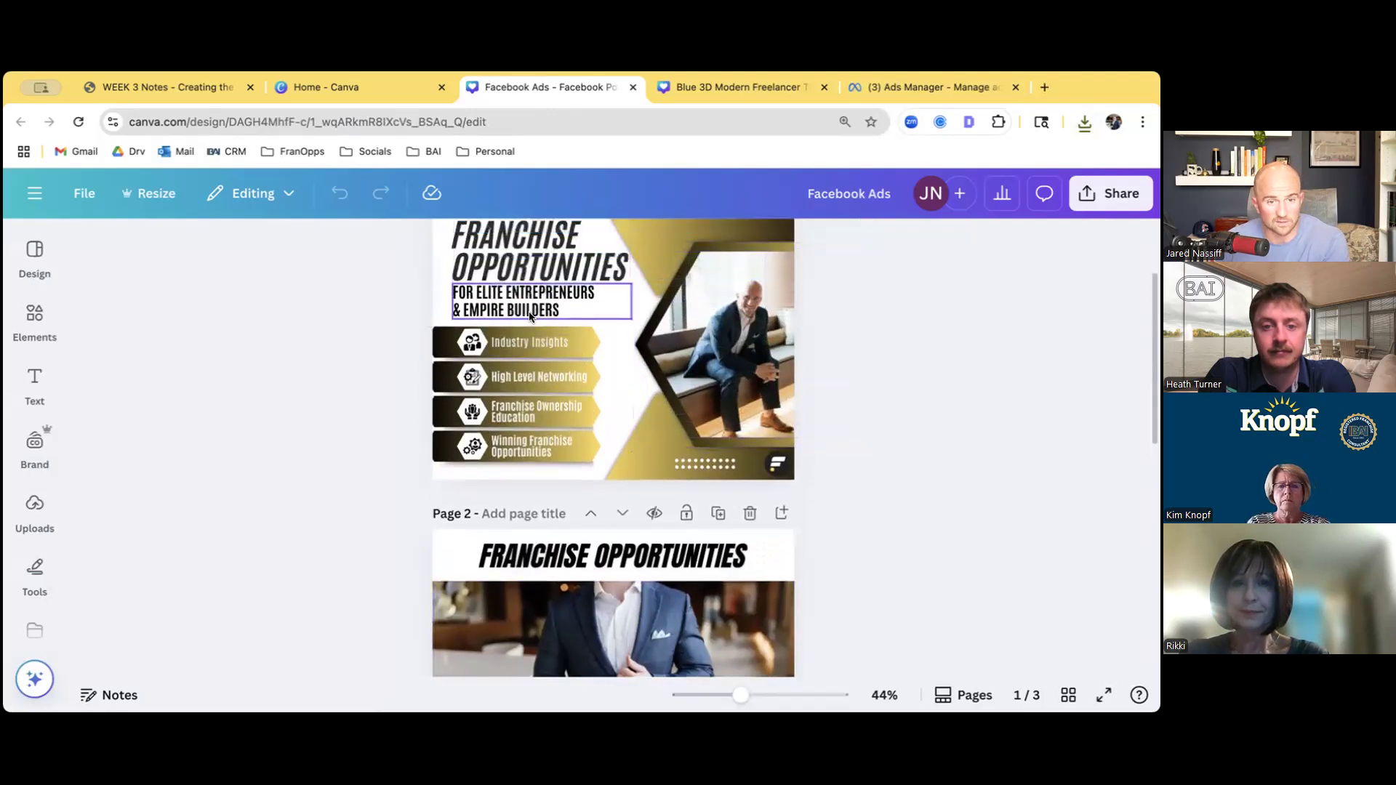
scroll(508, 404, down, 3)
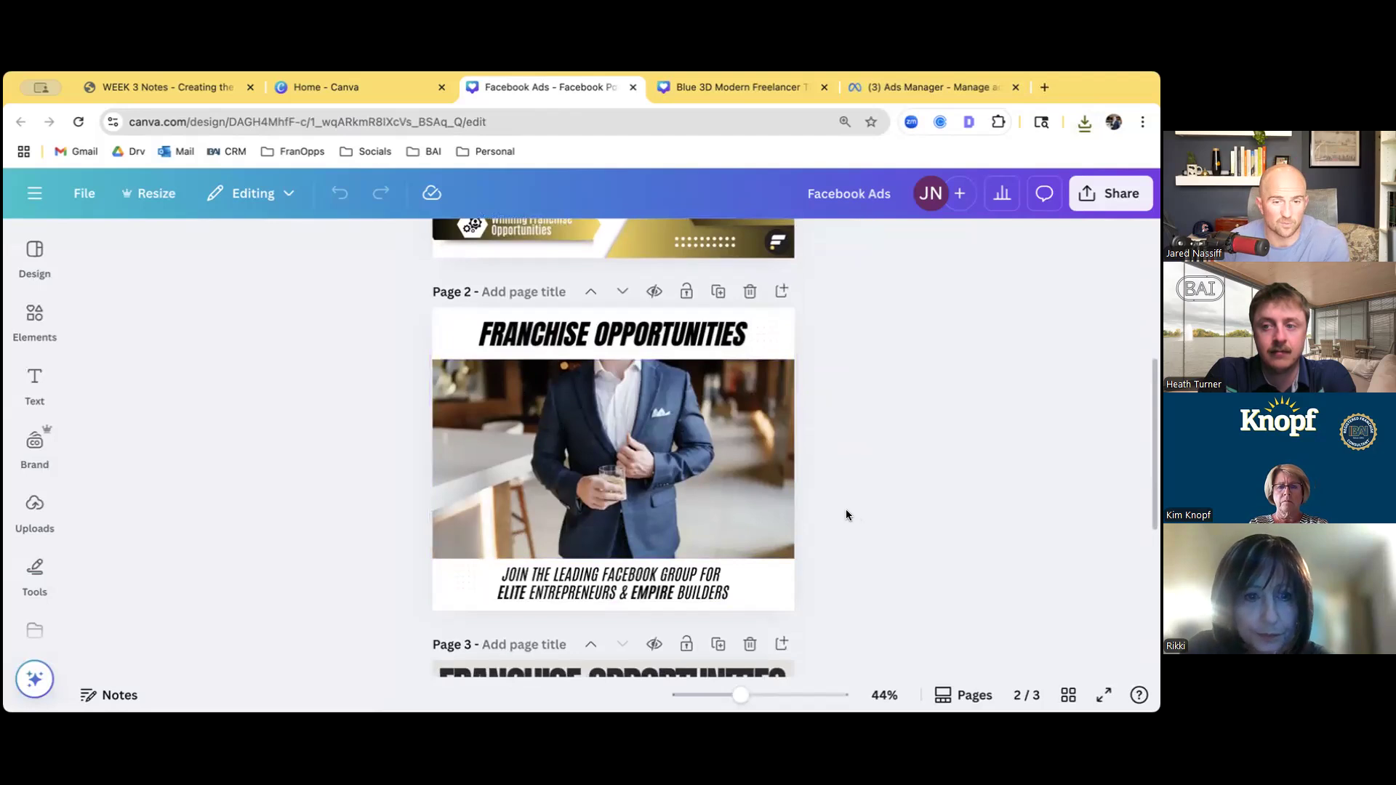
scroll(845, 513, down, 1)
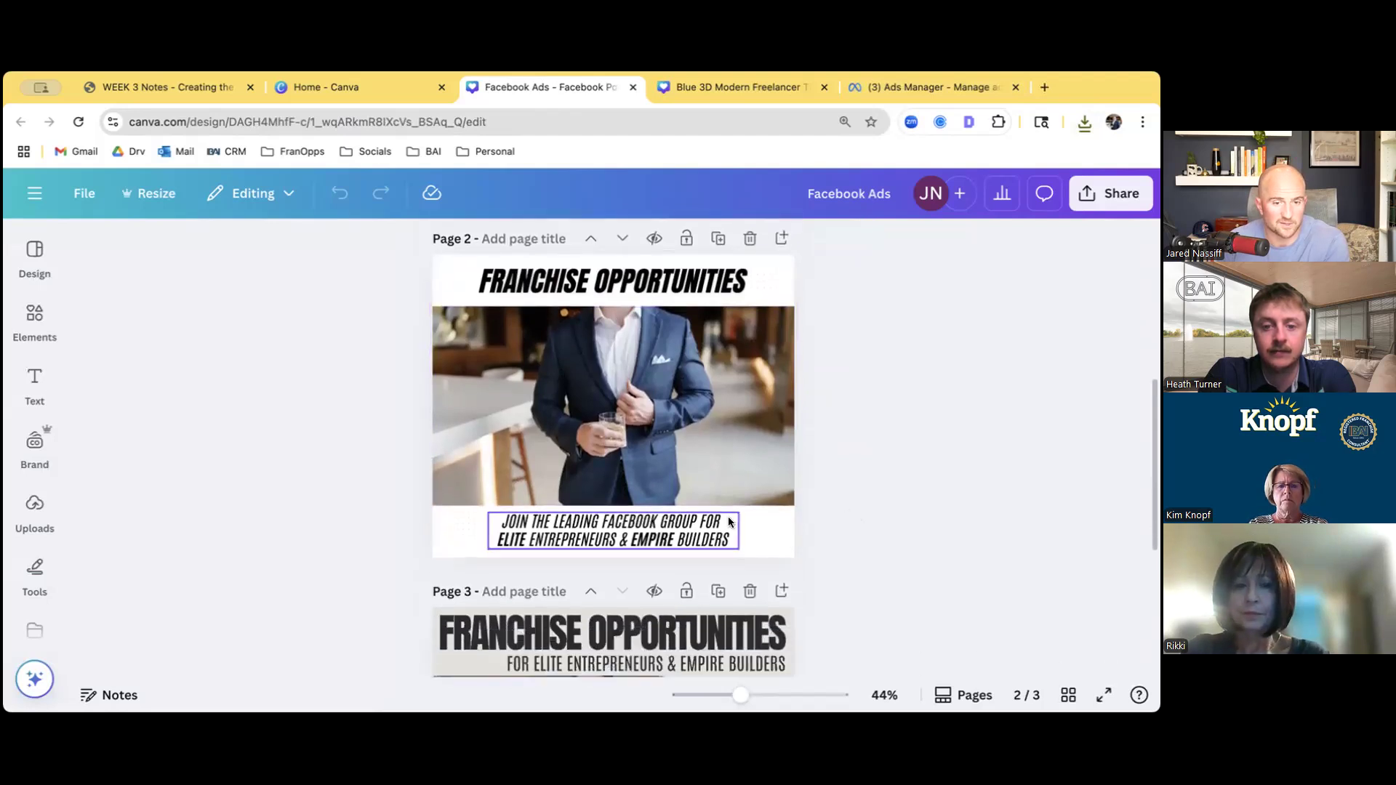
scroll(863, 540, down, 3)
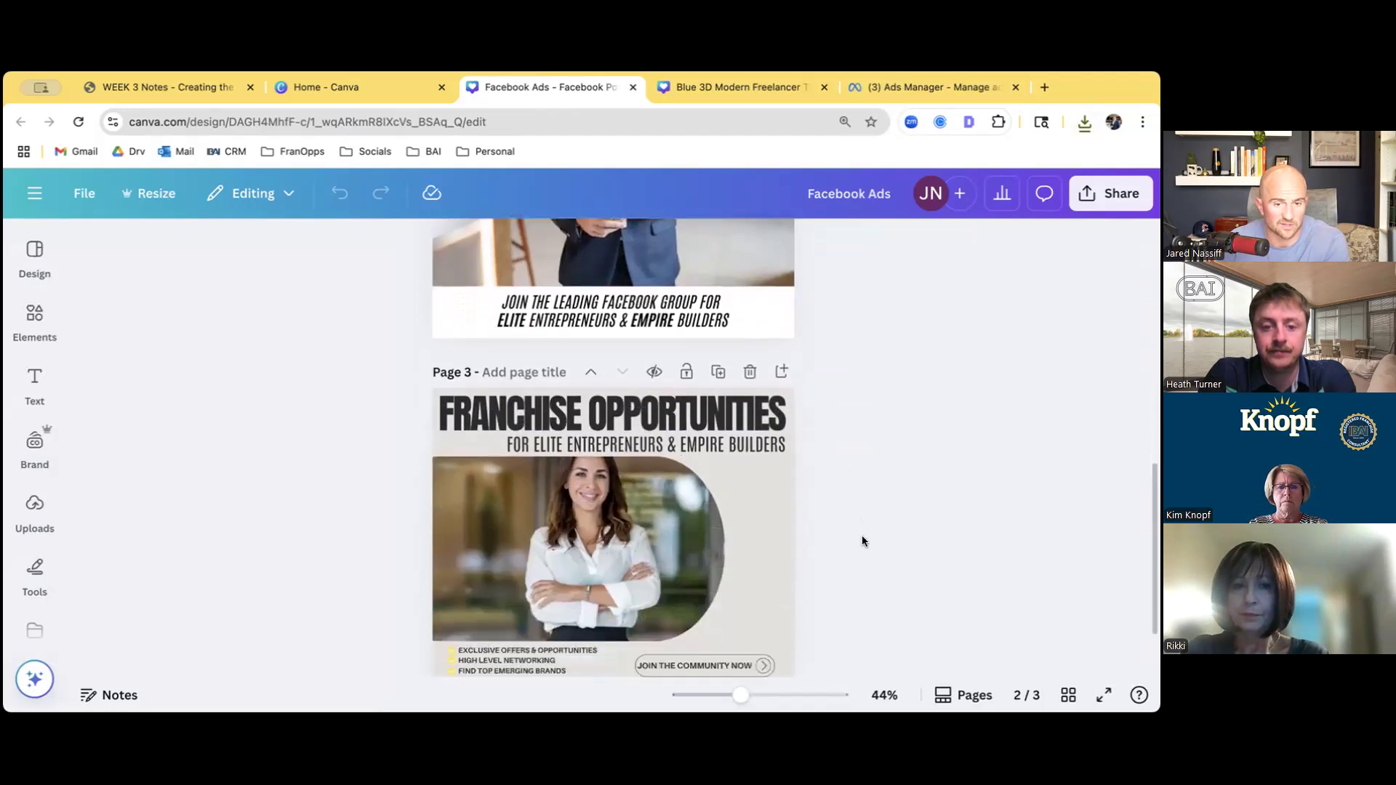
scroll(862, 541, down, 1)
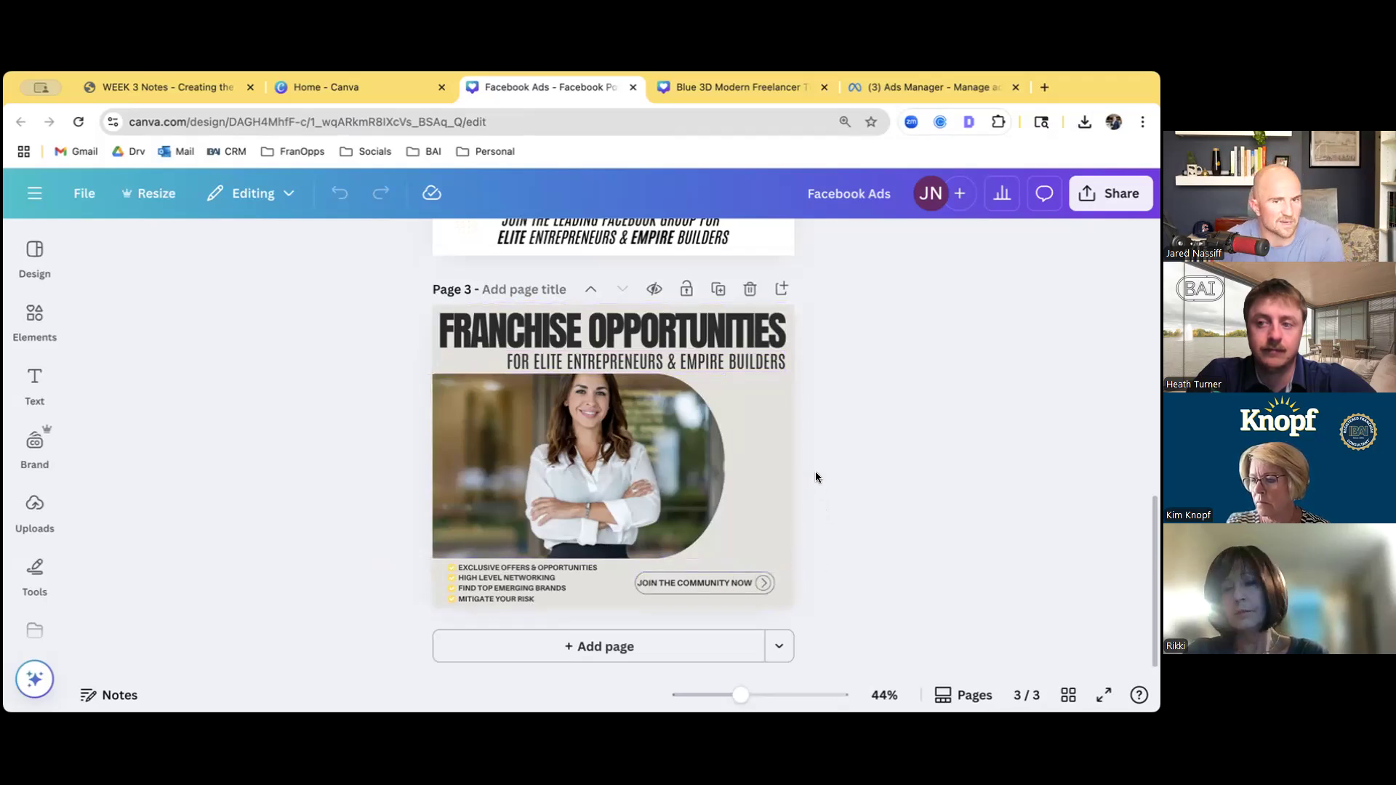
scroll(815, 477, up, 10)
scroll(823, 475, down, 8)
scroll(830, 475, up, 8)
scroll(831, 475, up, 1)
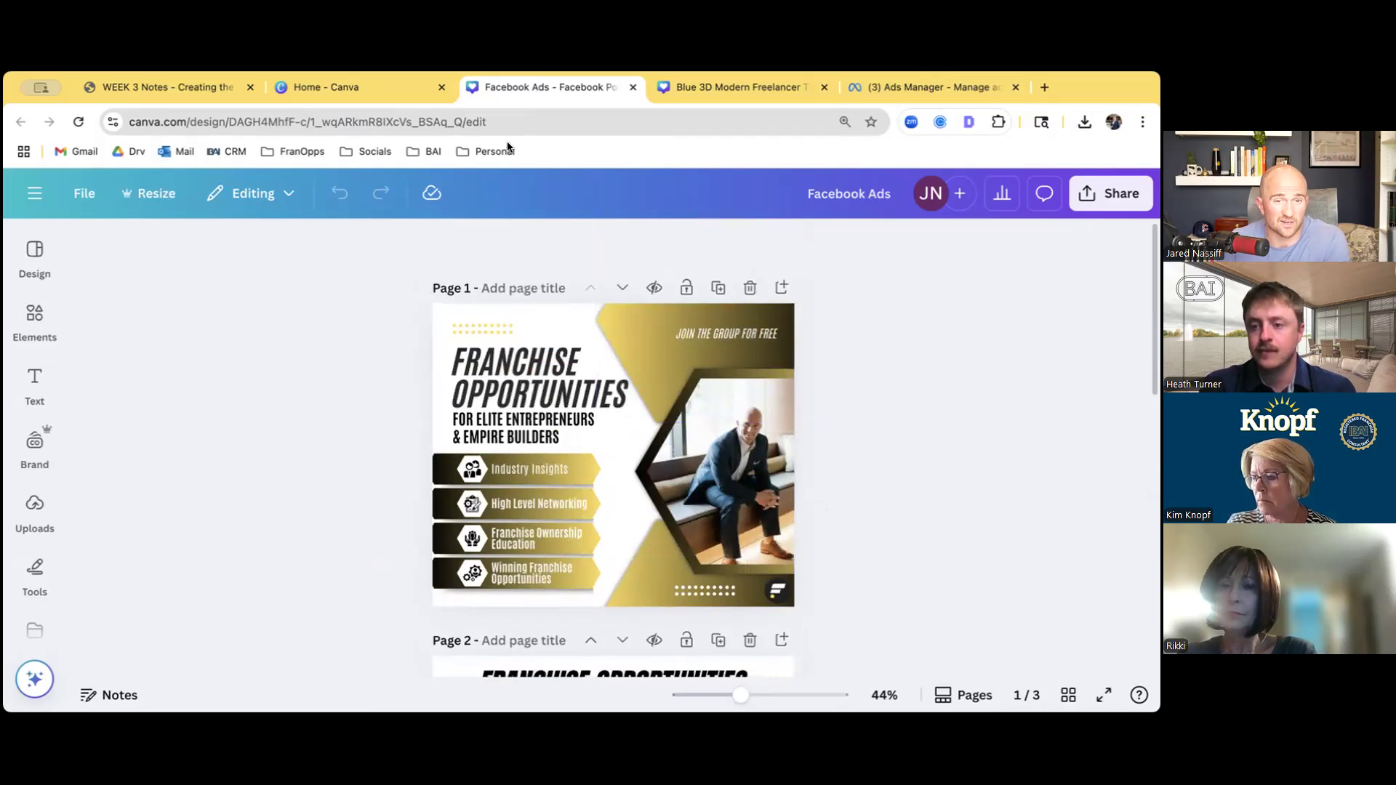
Switch to Ads Manager and open the ads in the "Group Members | Squeeze Page | Testing" campaign's United States ad set
click(920, 89)
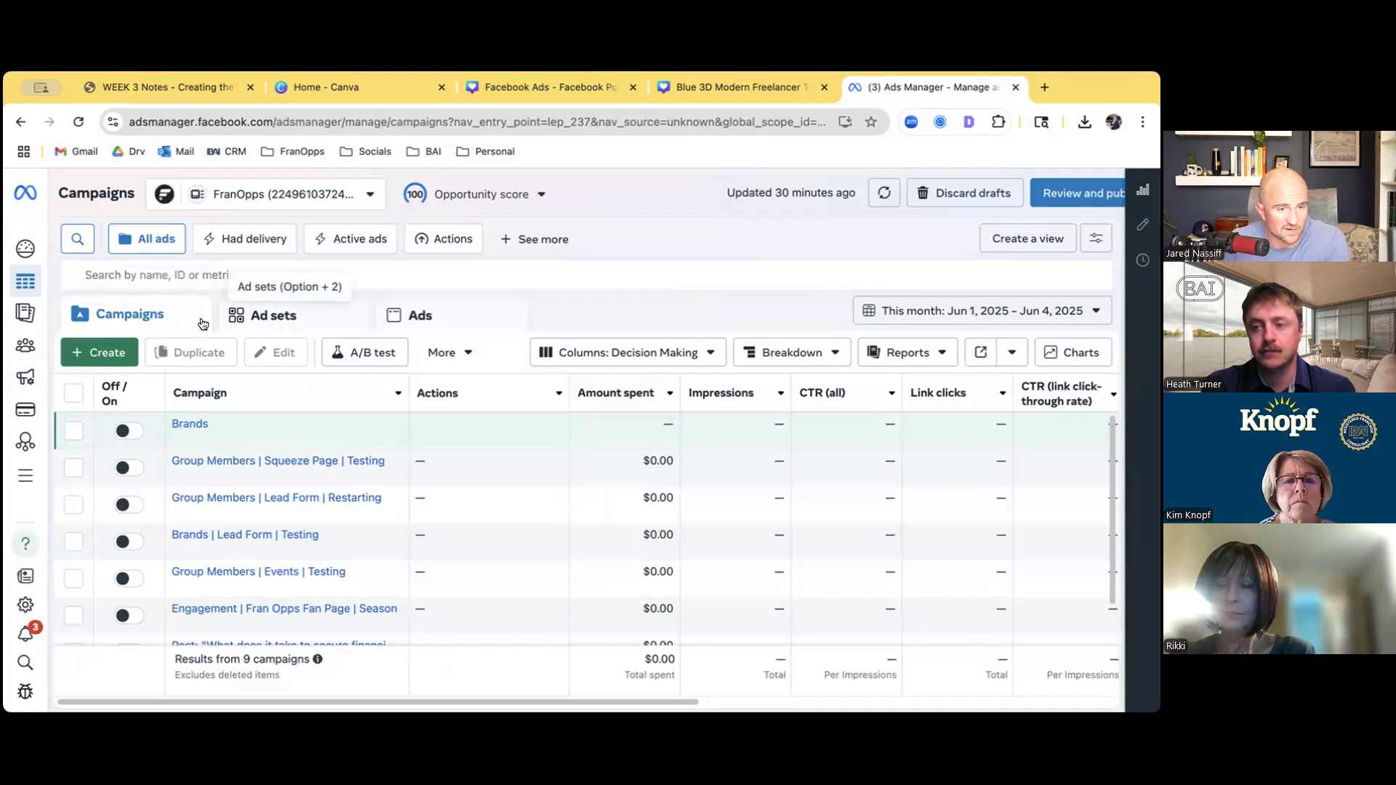
click(245, 462)
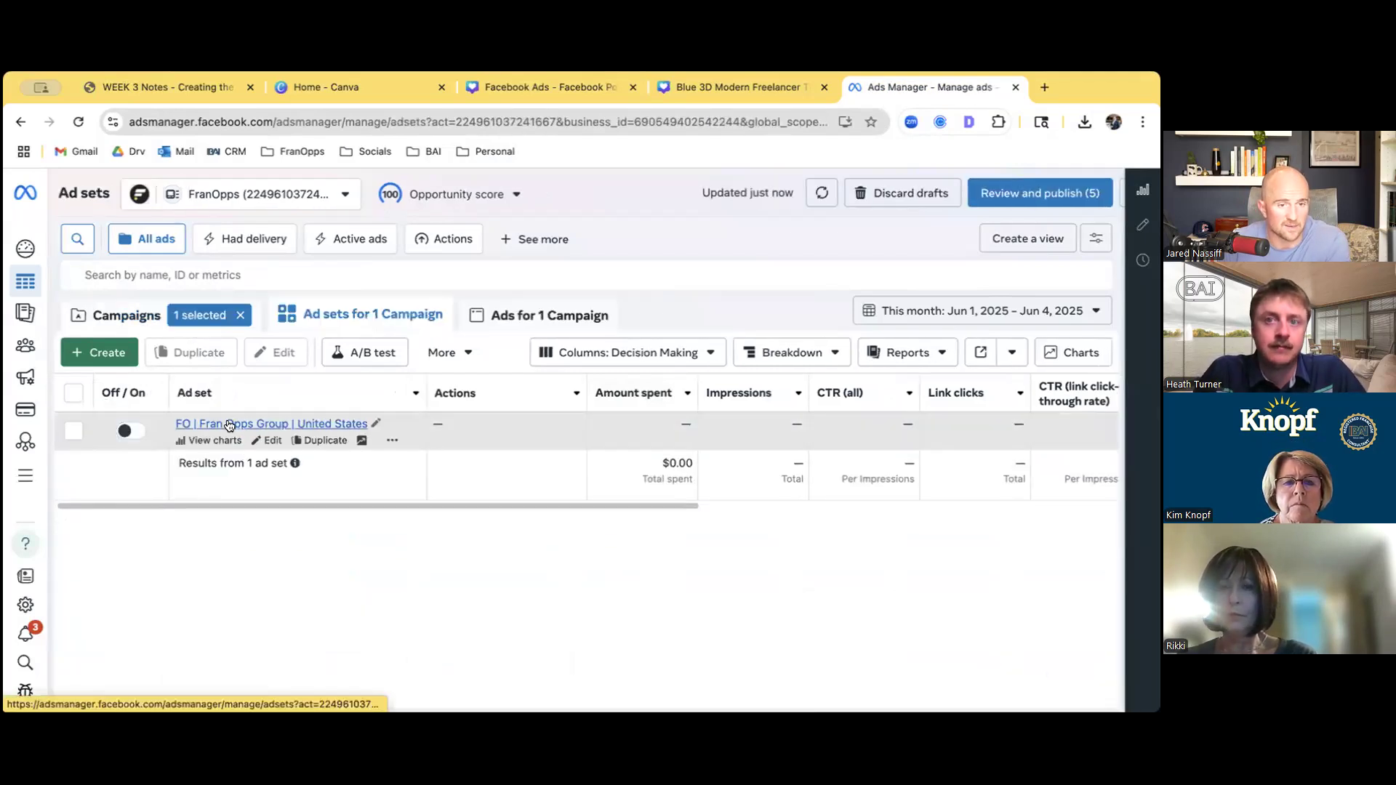
click(230, 425)
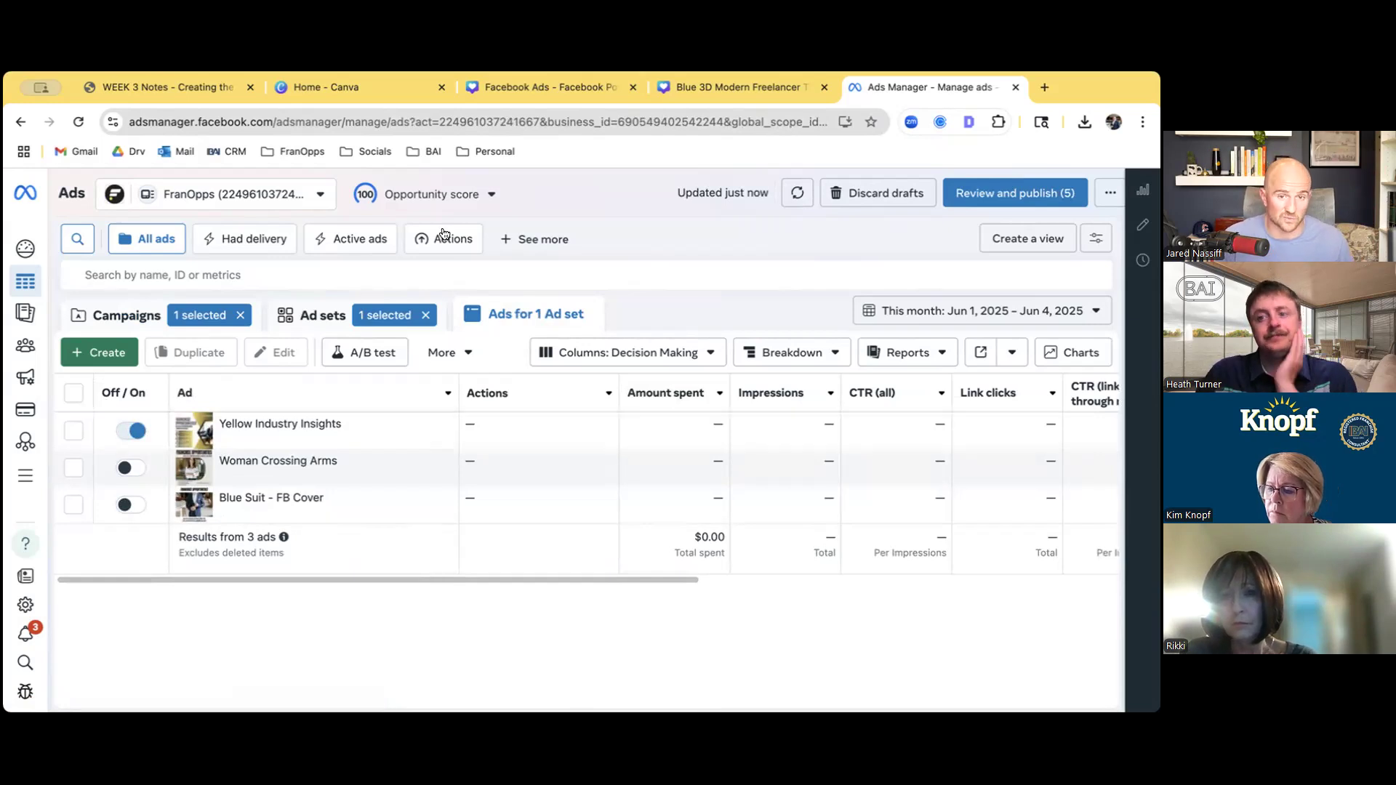
Switch back to the Blue 3D Modern Freelancer design, dismiss the download notice and review its finished ad pages
click(709, 89)
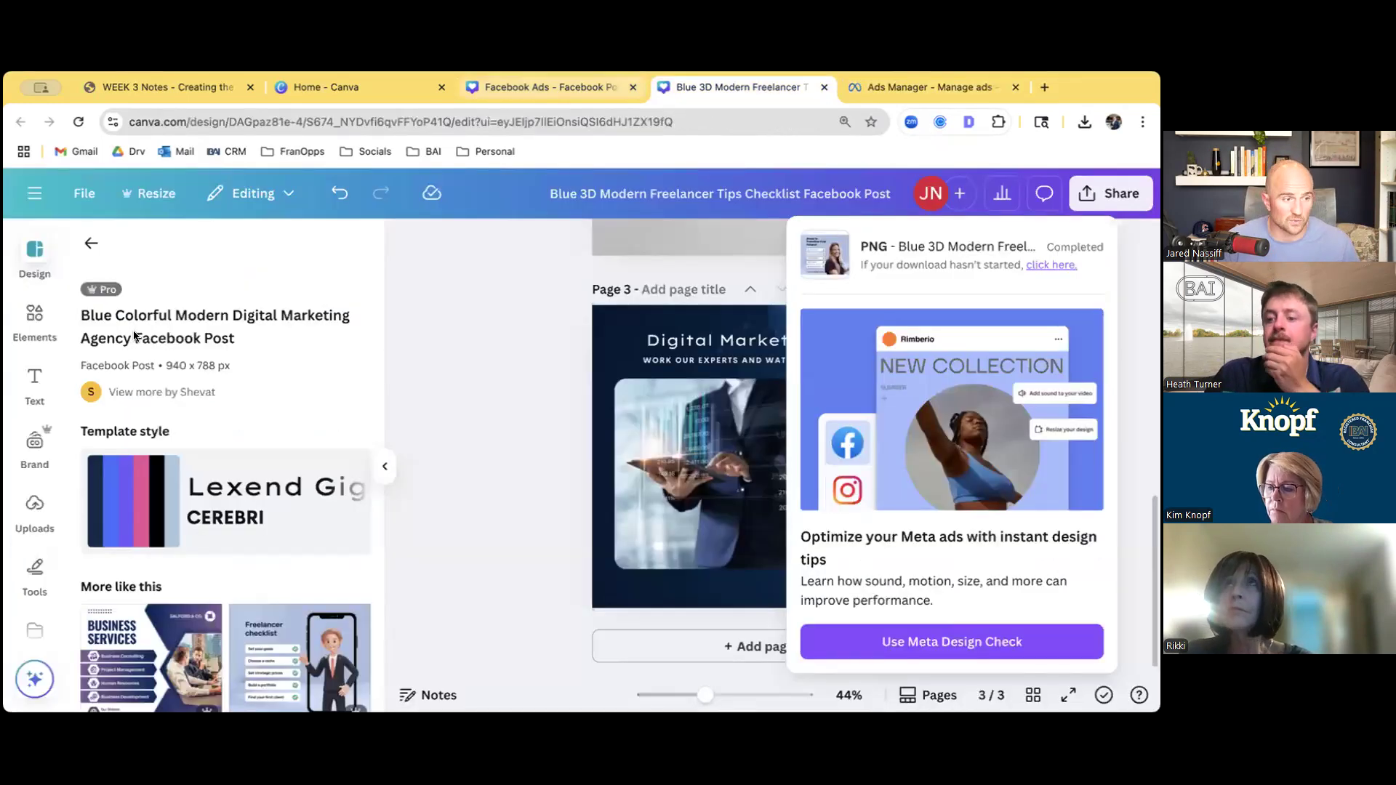
click(526, 342)
scroll(532, 367, up, 2)
scroll(534, 376, up, 2)
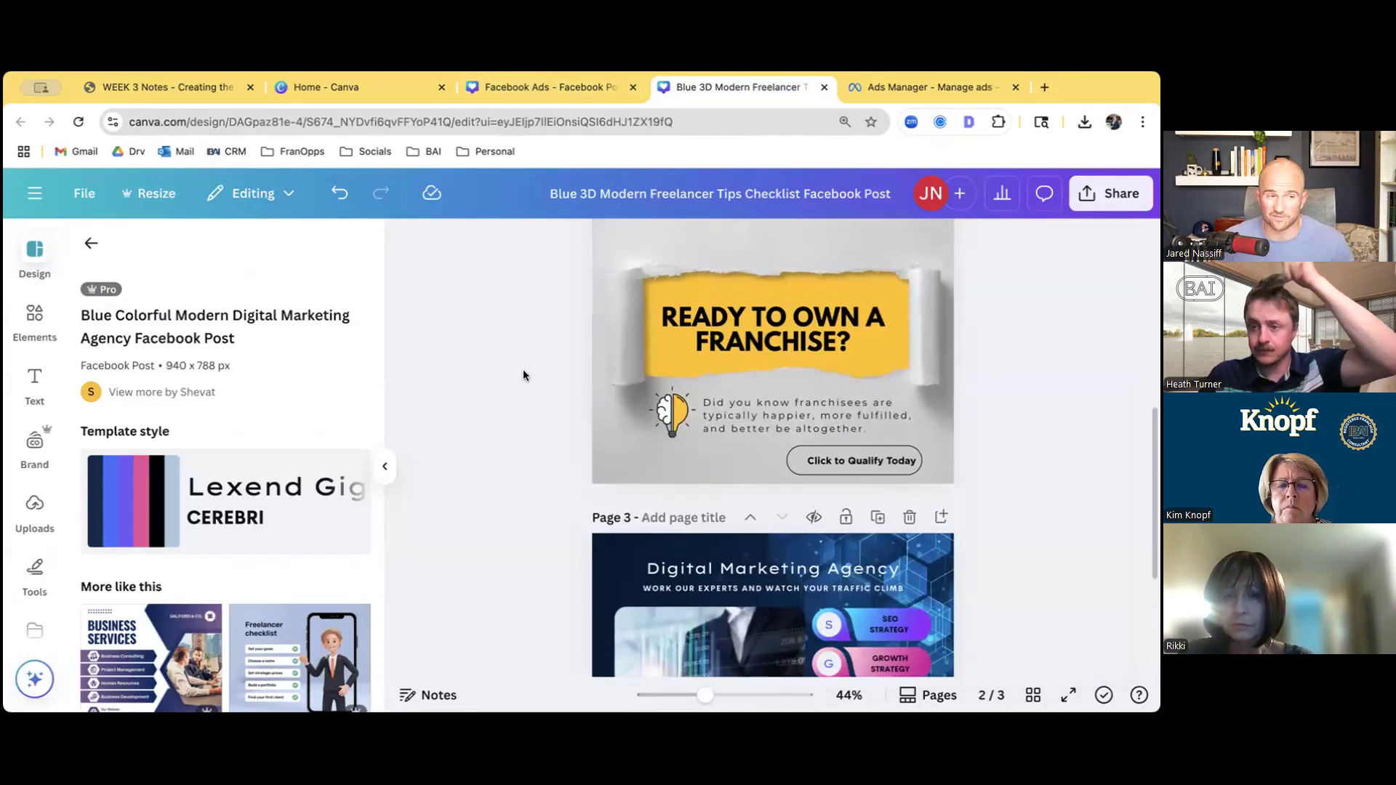
scroll(522, 372, up, 7)
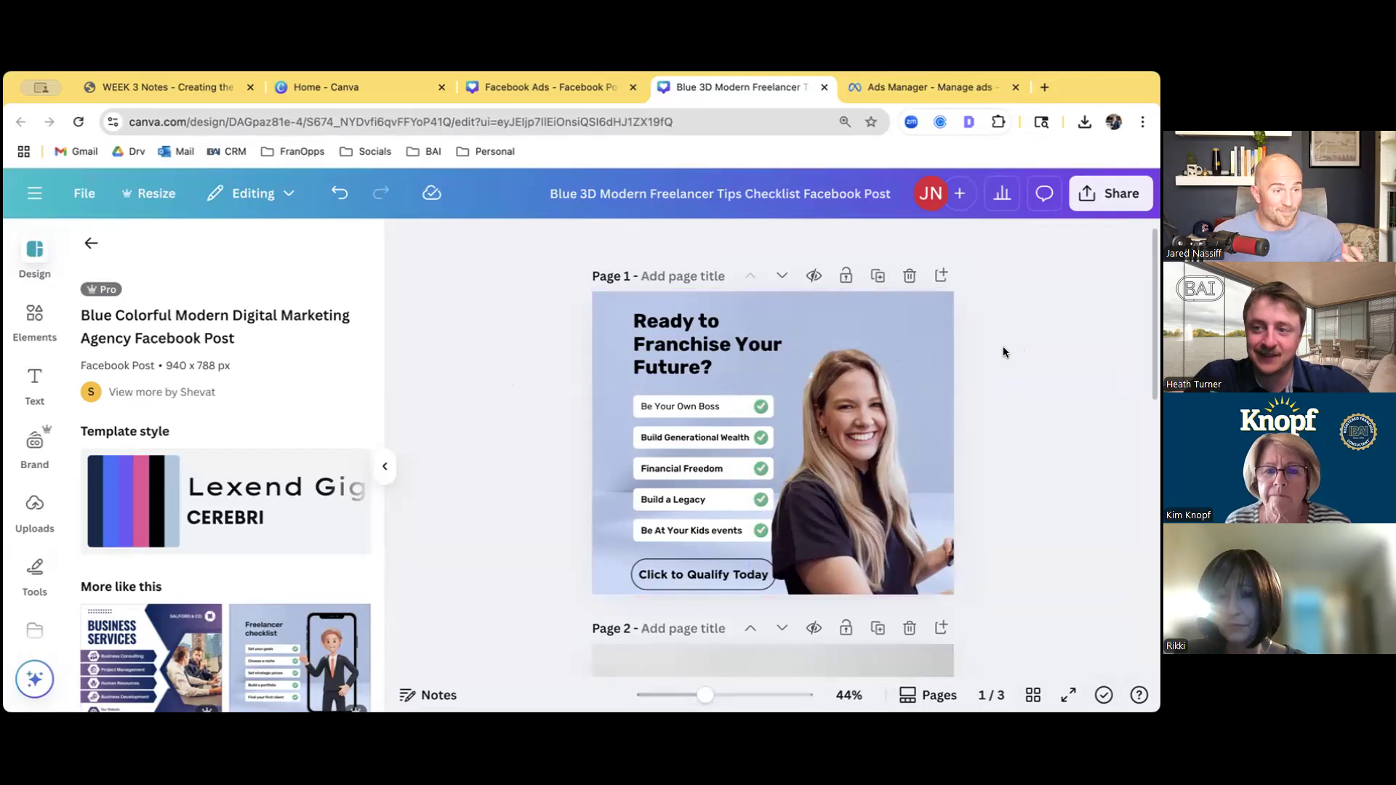
scroll(1041, 348, down, 5)
scroll(1040, 349, up, 5)
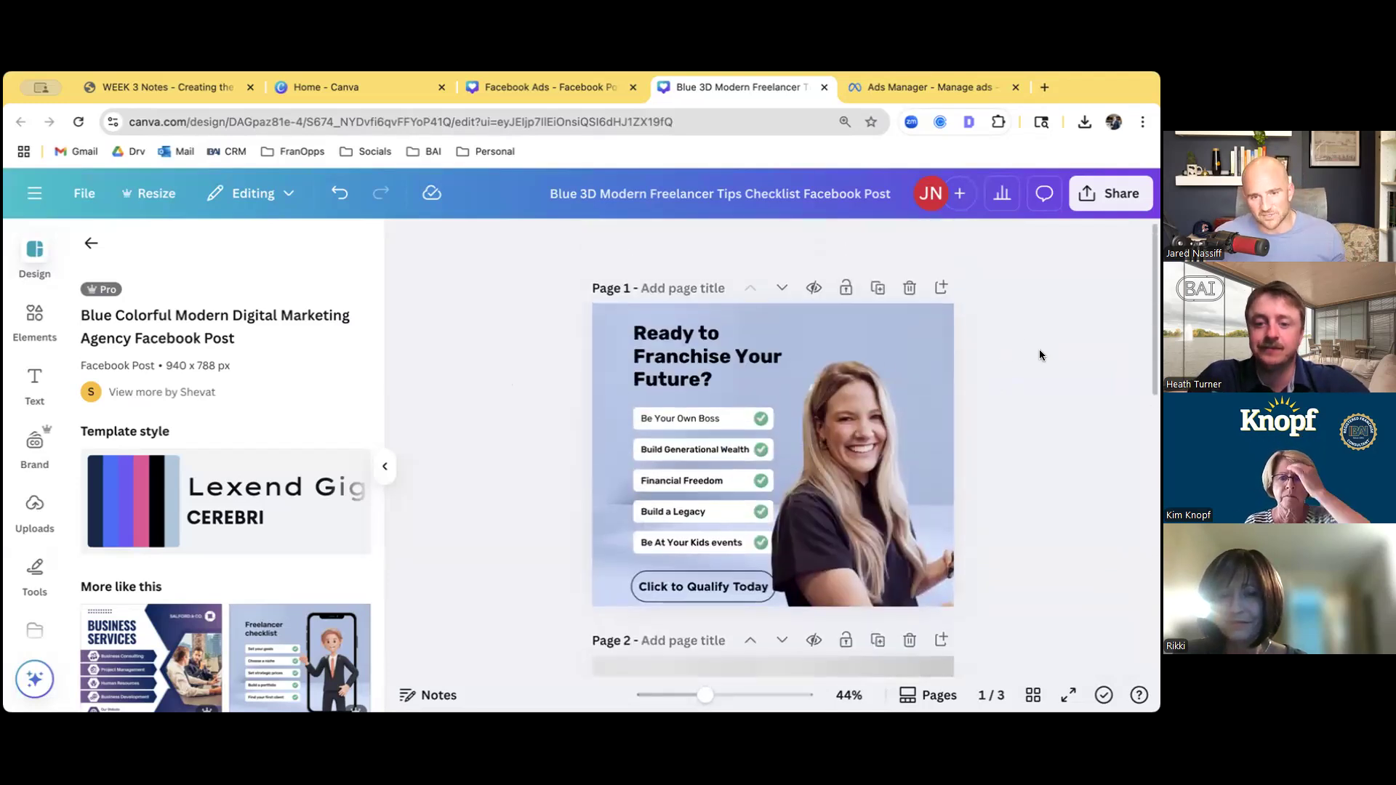
Switch to the "WEEK 3 Notes" Word document and review its Suggestions for Graphics, Next Week and Optional Homework sections
scroll(1040, 351, down, 2)
scroll(1041, 350, up, 2)
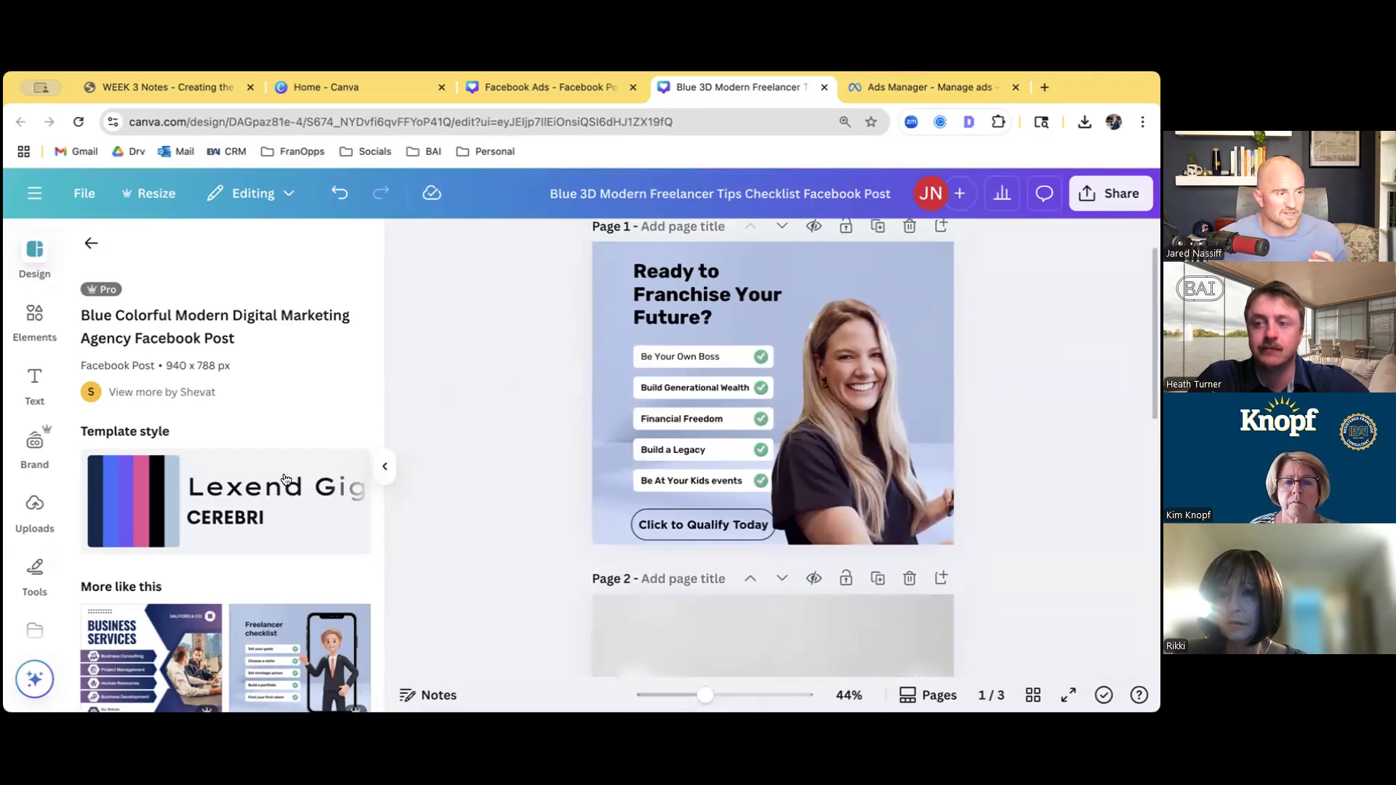
click(203, 99)
scroll(504, 429, down, 10)
scroll(503, 432, down, 6)
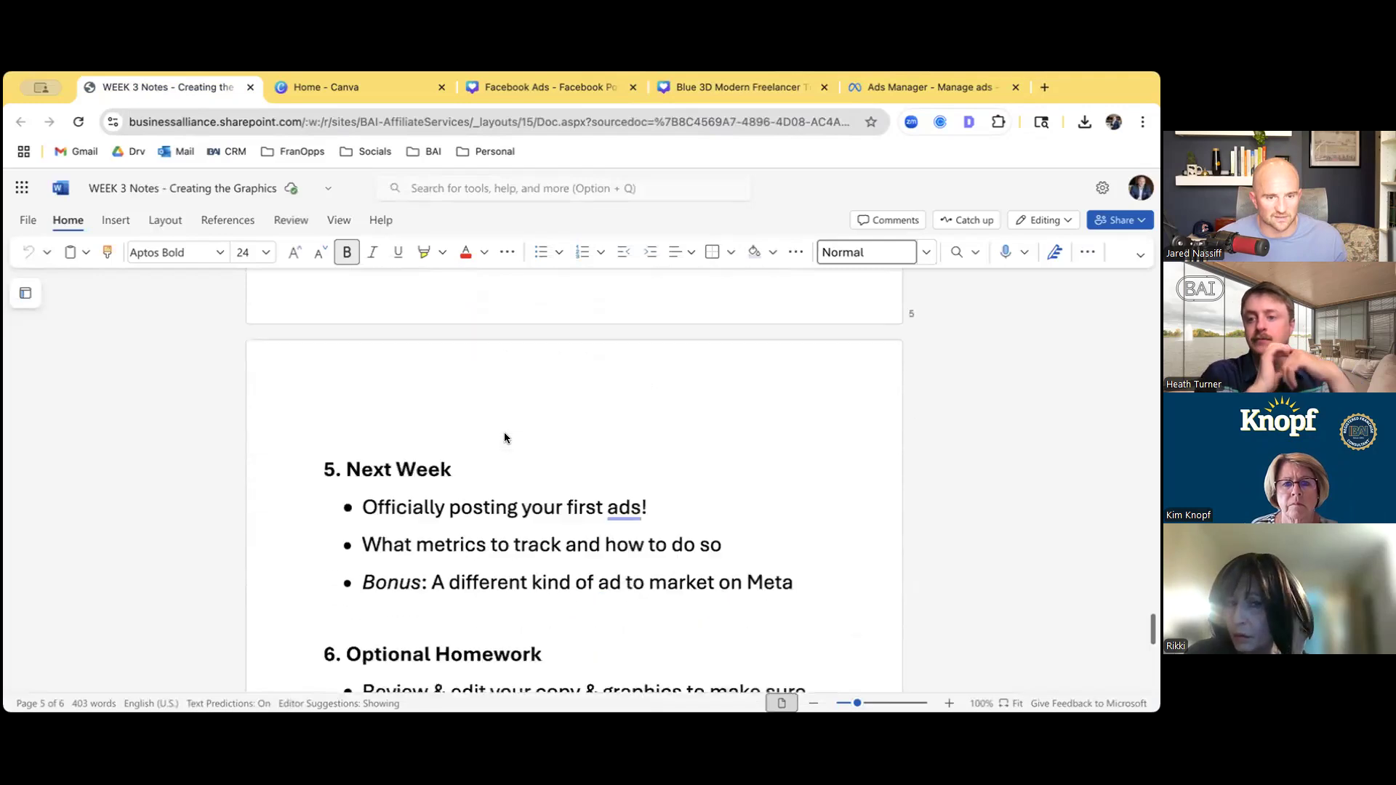
scroll(654, 443, up, 8)
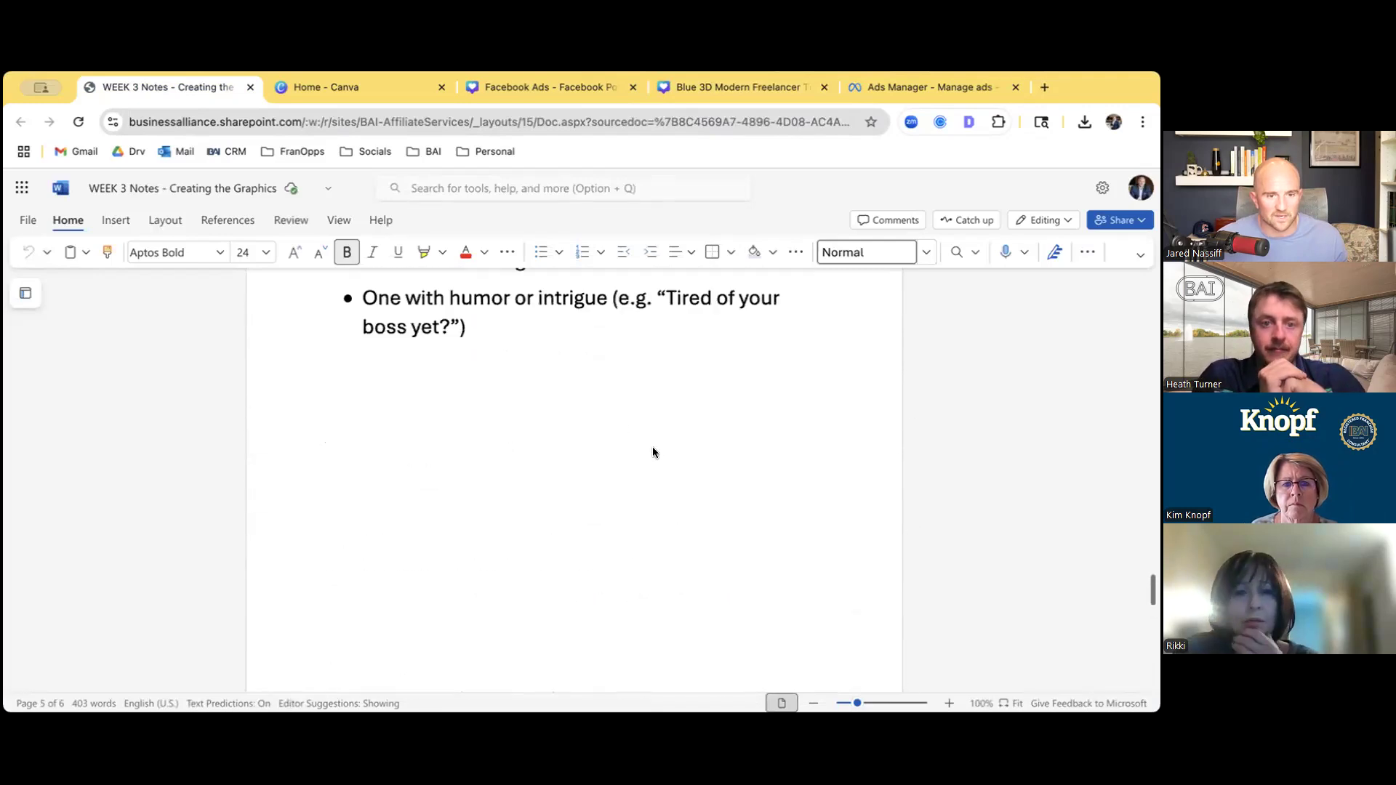
scroll(653, 445, down, 1)
scroll(650, 444, up, 5)
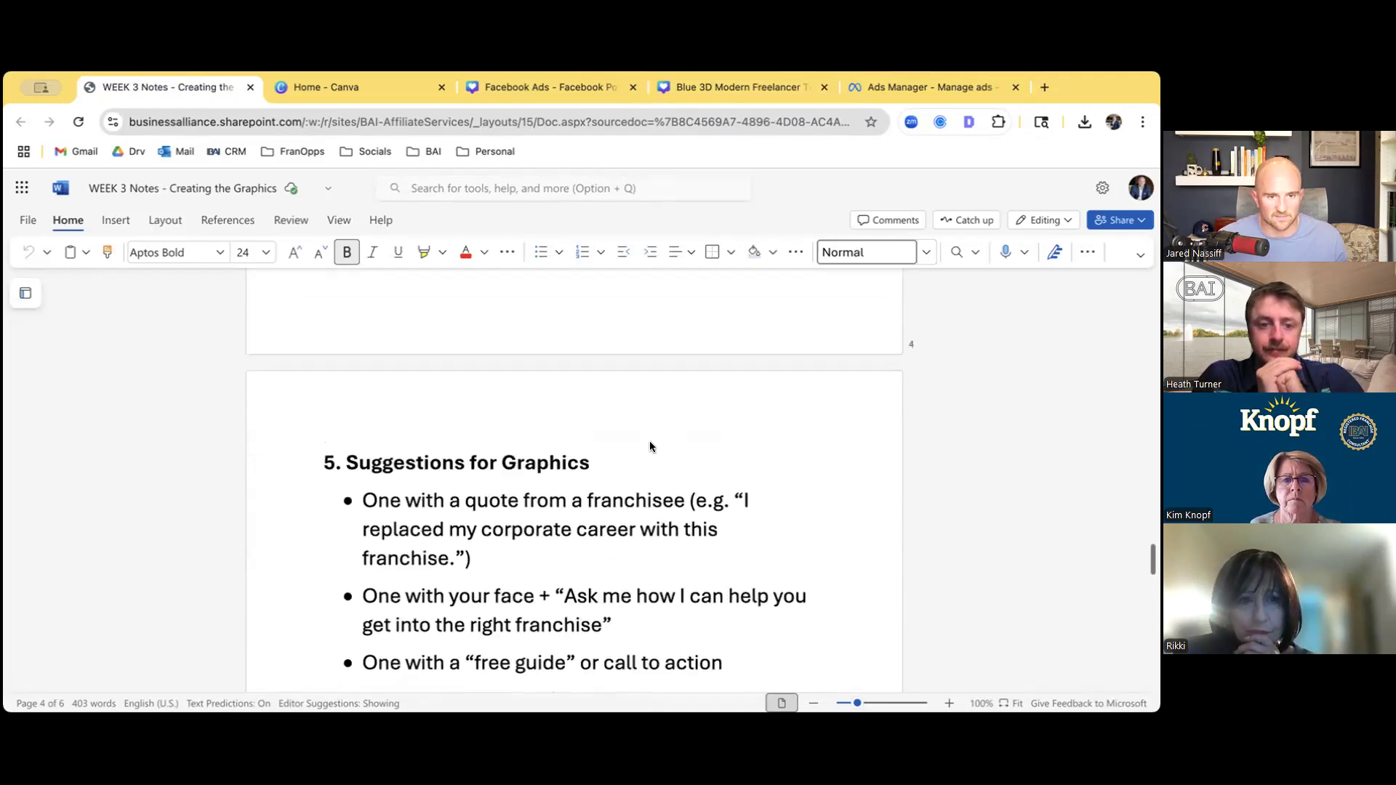
scroll(650, 445, down, 10)
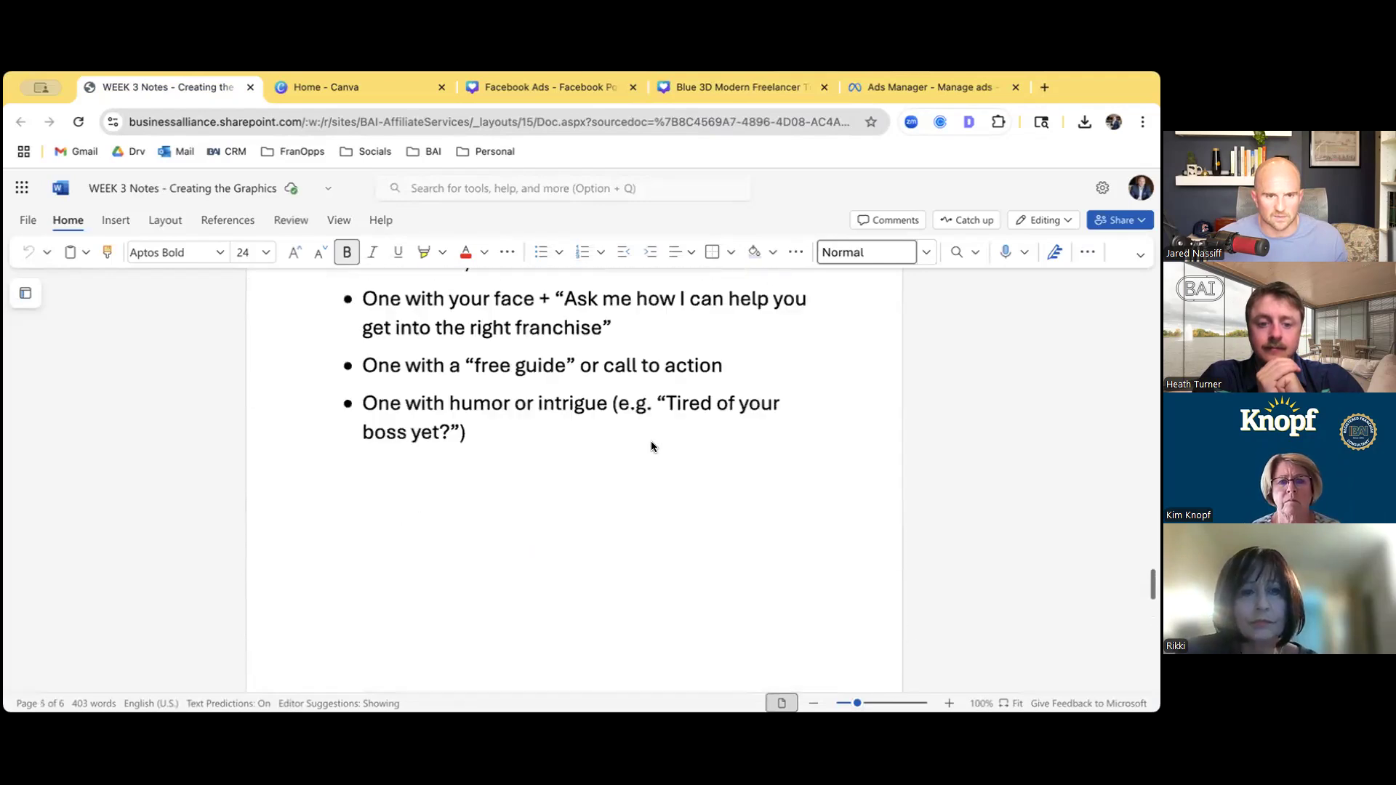
scroll(652, 441, up, 5)
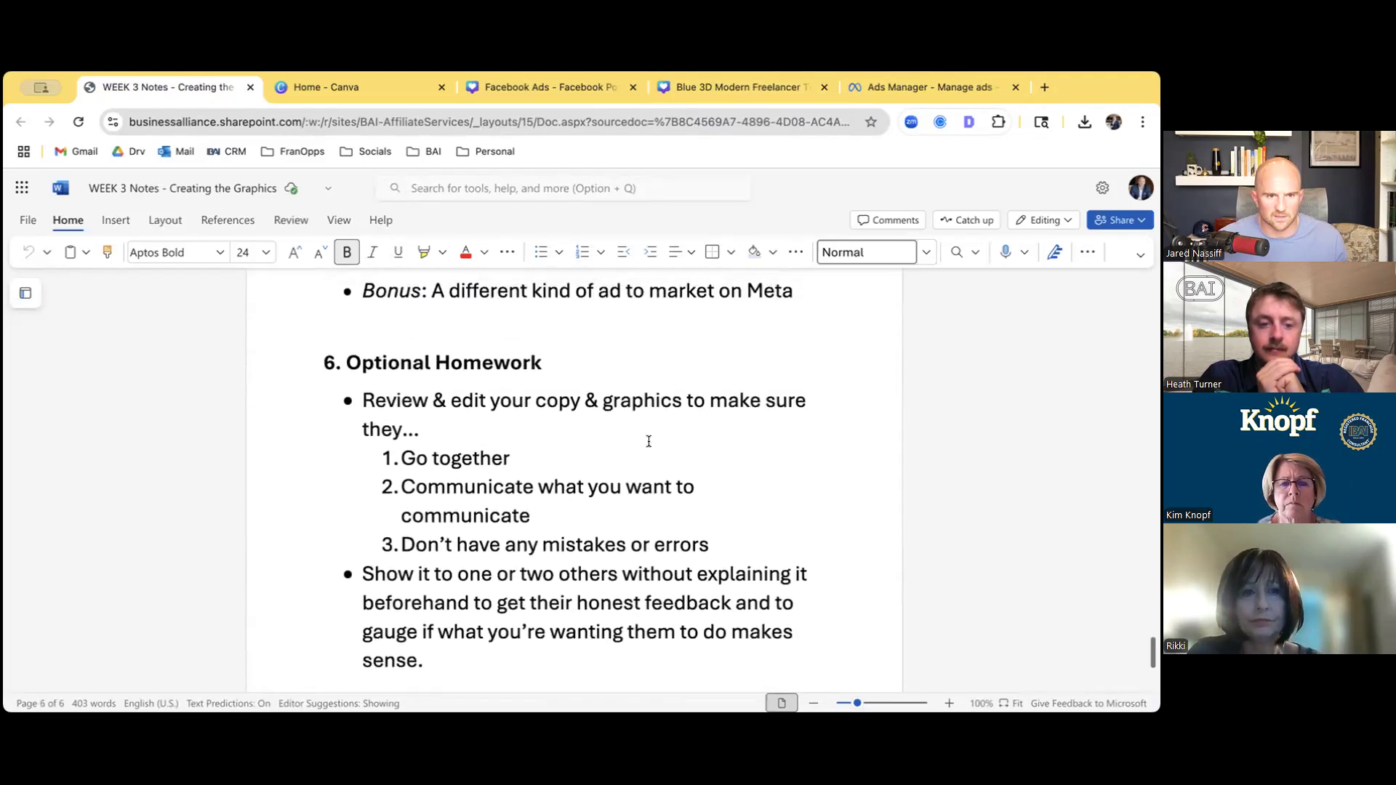